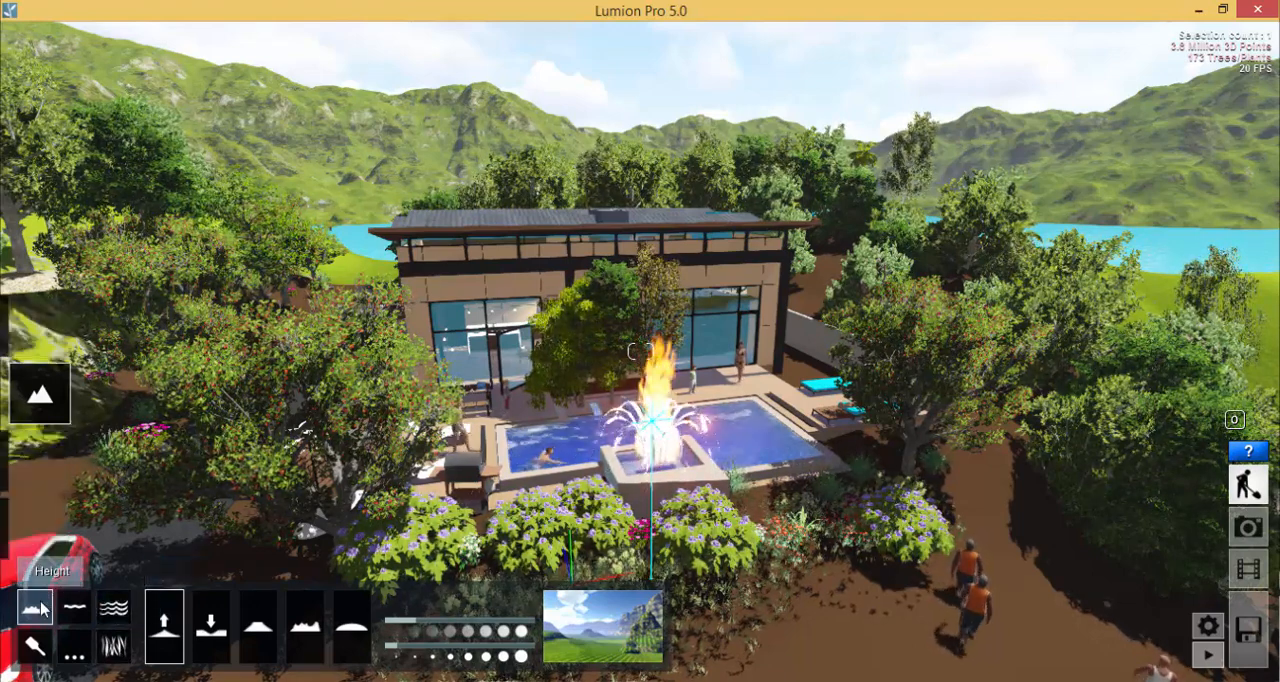
- Raise the terrain between the main island's outer shore and the nearby small islets to join them into one strip
{"action": "key", "text": "shift+s"}
{"action": "key", "text": "shift+s"}
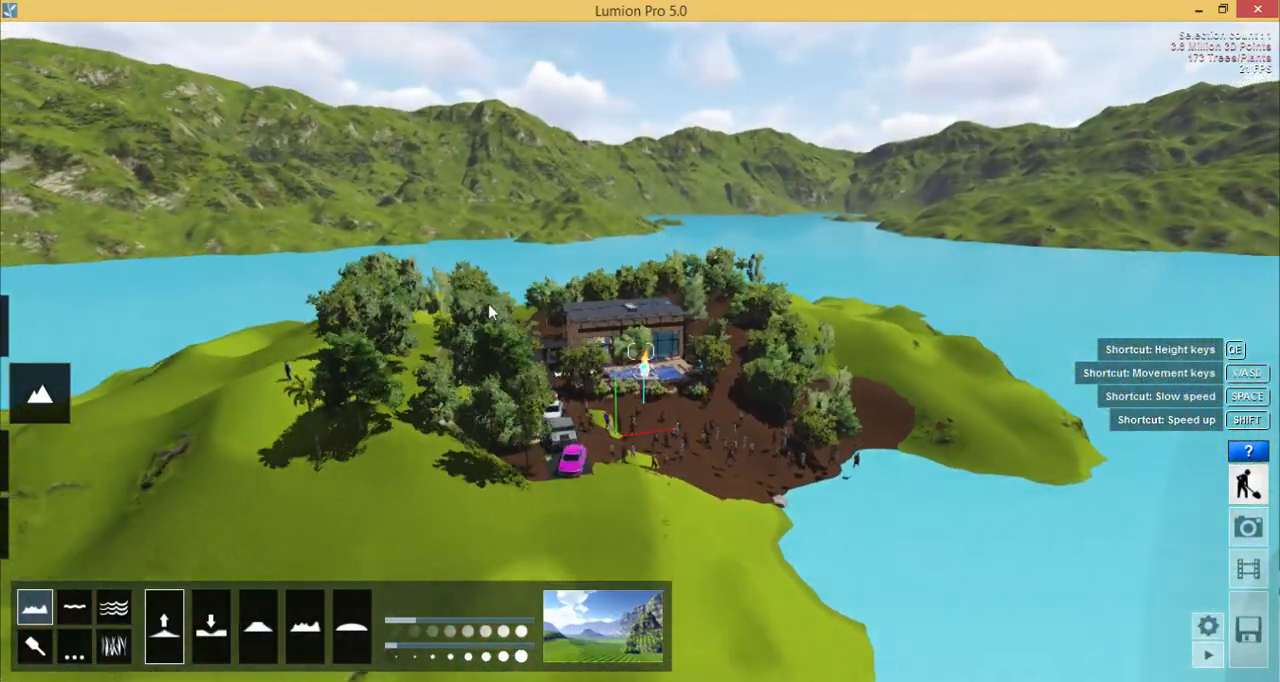
{"action": "key", "text": "shift+s"}
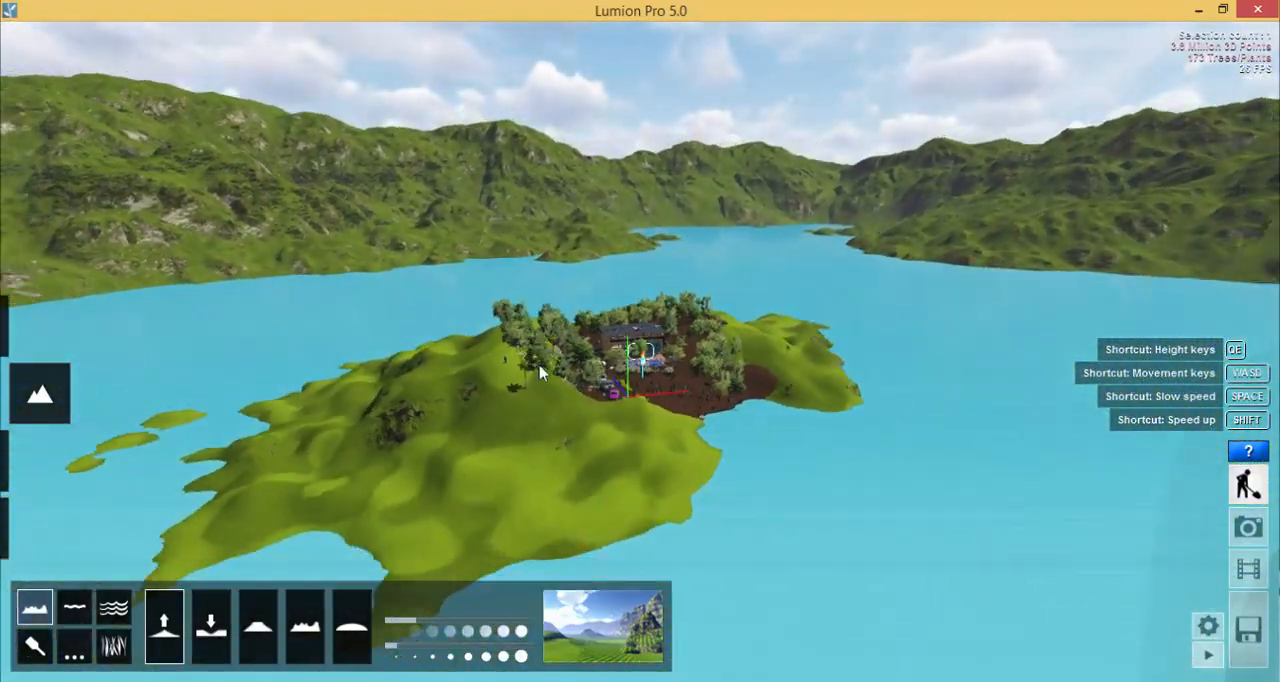
{"action": "key", "text": "shift+s"}
{"action": "right_click_drag", "start_coordinate": [569, 375], "coordinate": [537, 318]}
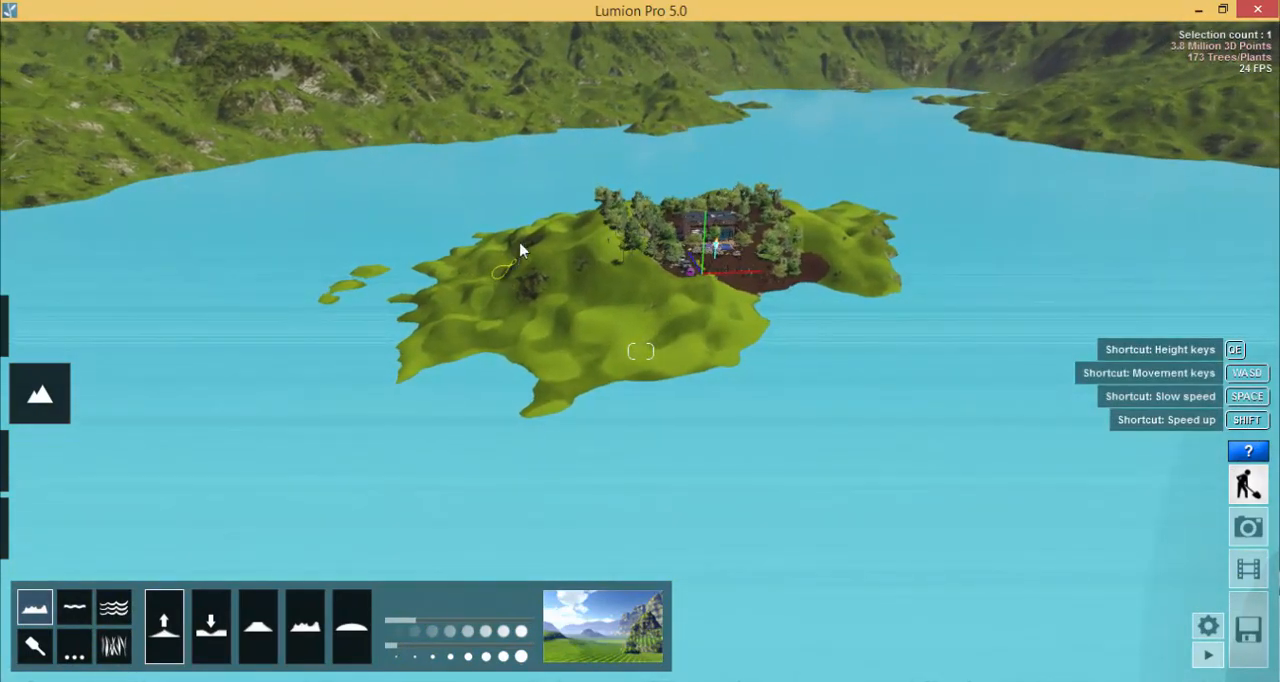
{"action": "key", "text": "a"}
{"action": "key", "text": "a"}
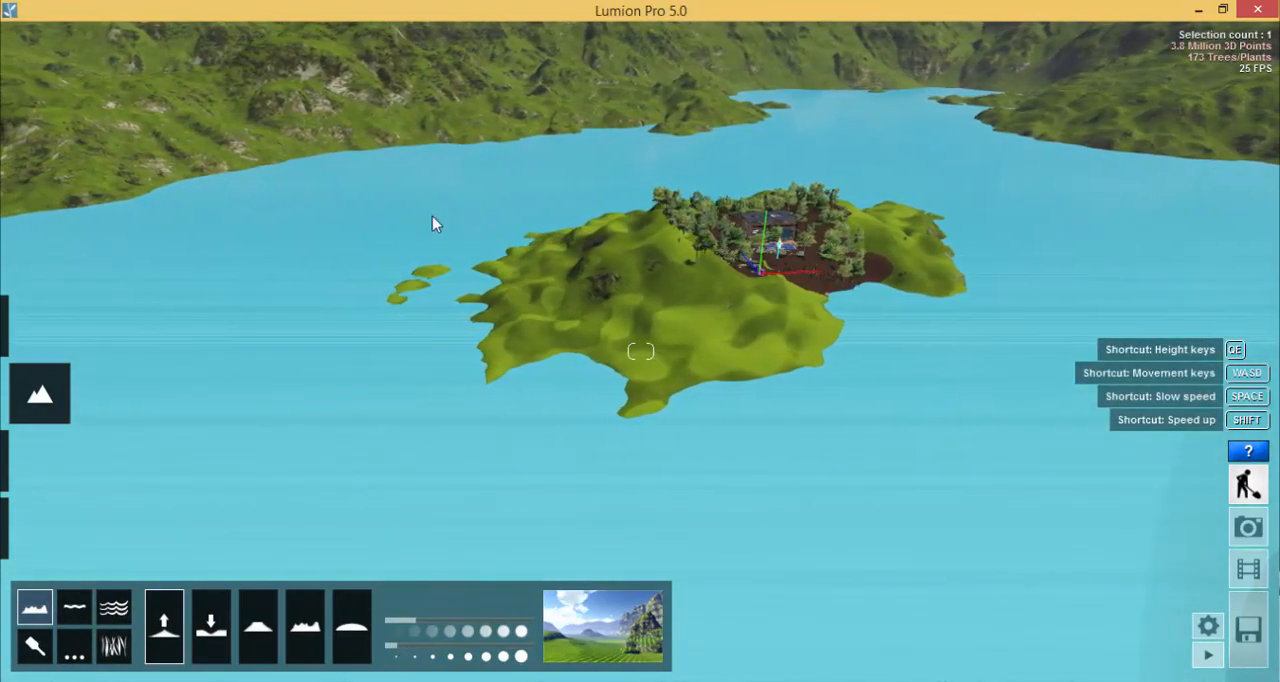
{"action": "right_click_drag", "start_coordinate": [432, 216], "coordinate": [409, 211]}
{"action": "key", "text": "a"}
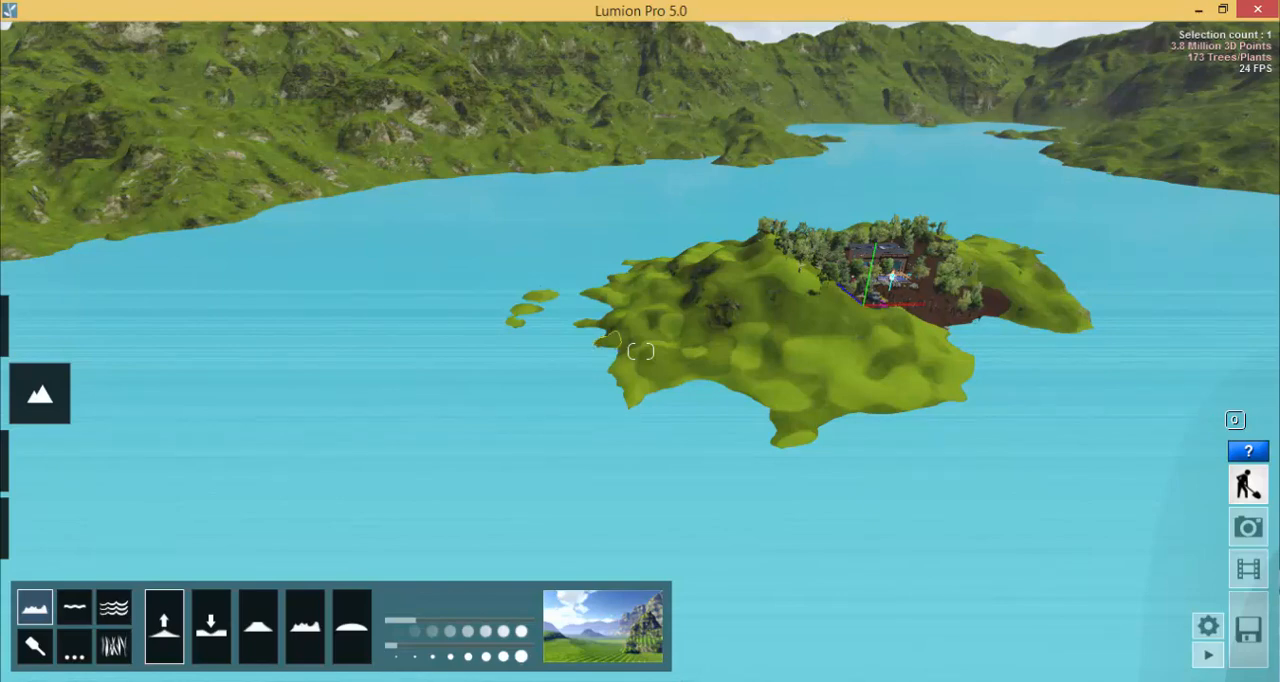
{"action": "right_click_drag", "start_coordinate": [610, 341], "coordinate": [610, 403]}
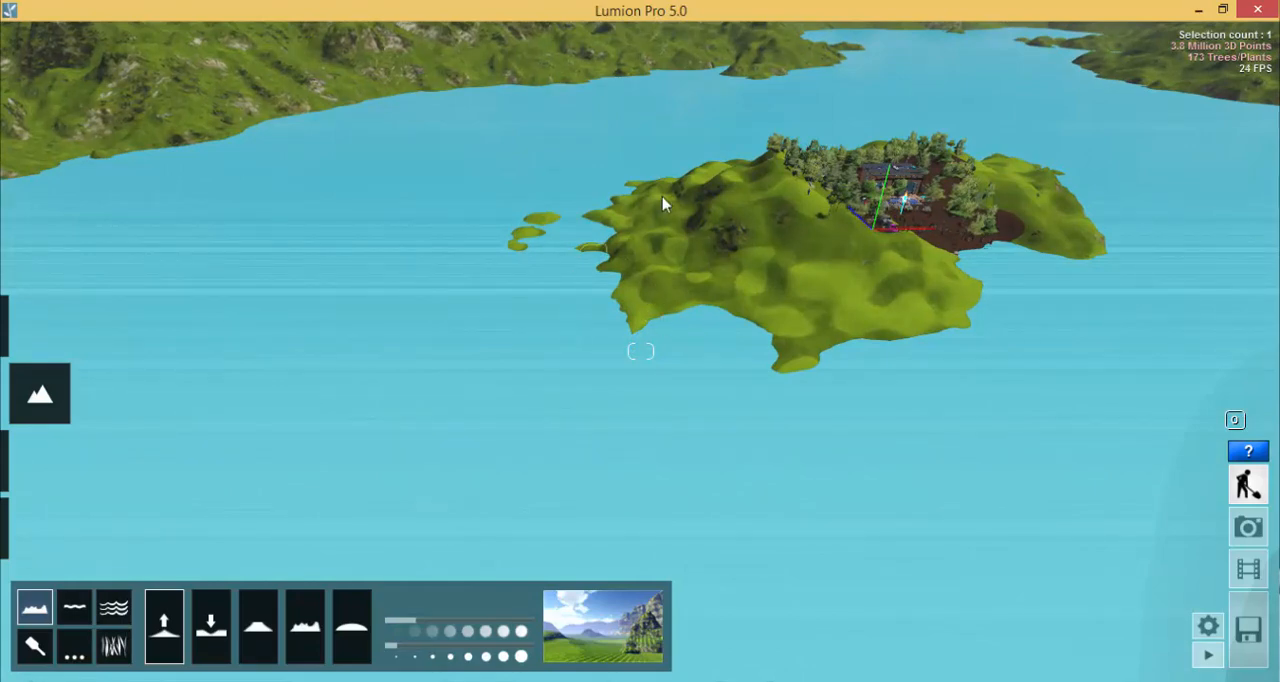
{"action": "left_click_drag", "start_coordinate": [597, 214], "coordinate": [517, 240]}
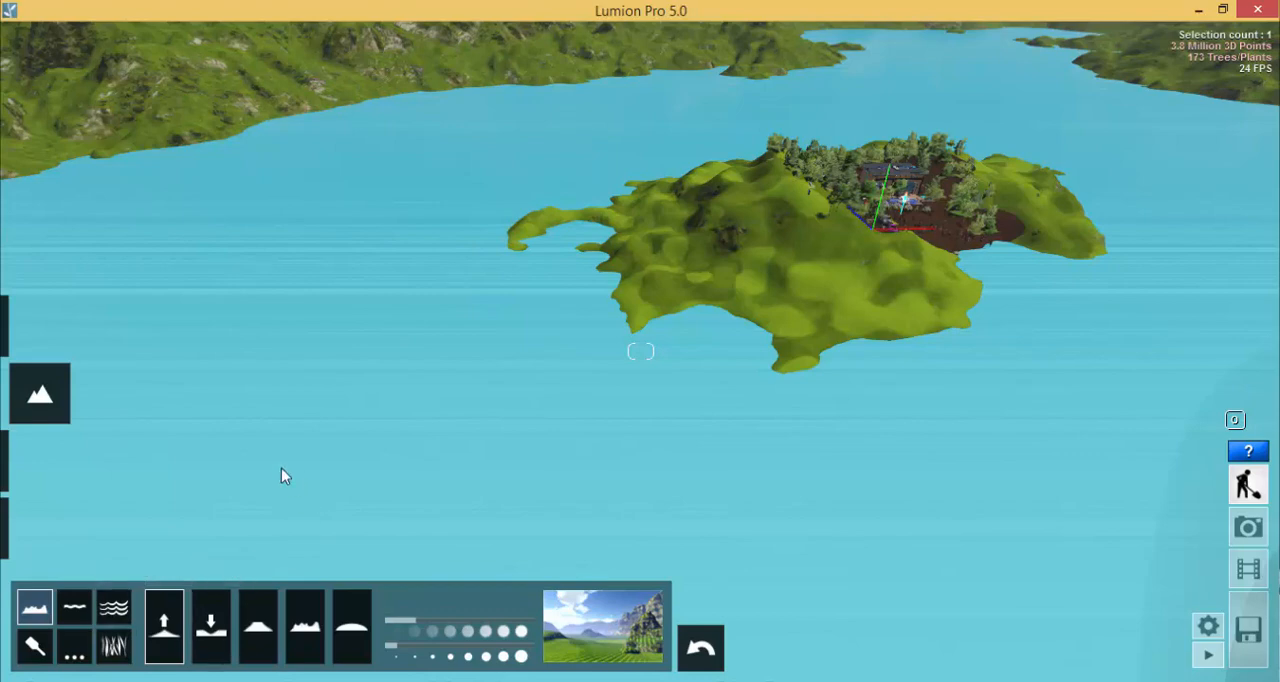
{"action": "mouse_move", "coordinate": [530, 573]}
{"action": "left_mouse_down"}
{"action": "mouse_move", "coordinate": [210, 561]}
{"action": "mouse_move", "coordinate": [122, 622]}
{"action": "mouse_move", "coordinate": [192, 680]}
{"action": "mouse_move", "coordinate": [437, 679]}
{"action": "mouse_move", "coordinate": [568, 603]}
{"action": "mouse_move", "coordinate": [550, 577]}
{"action": "left_mouse_up"}
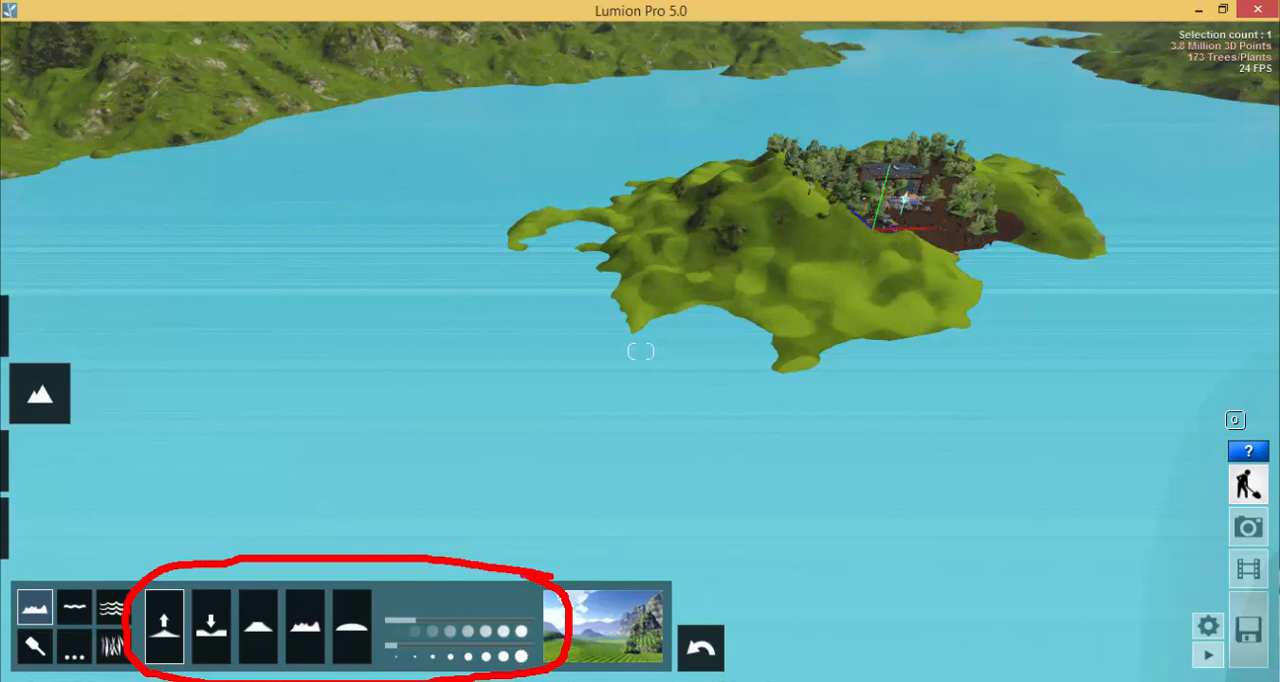
{"action": "key", "text": "Escape"}
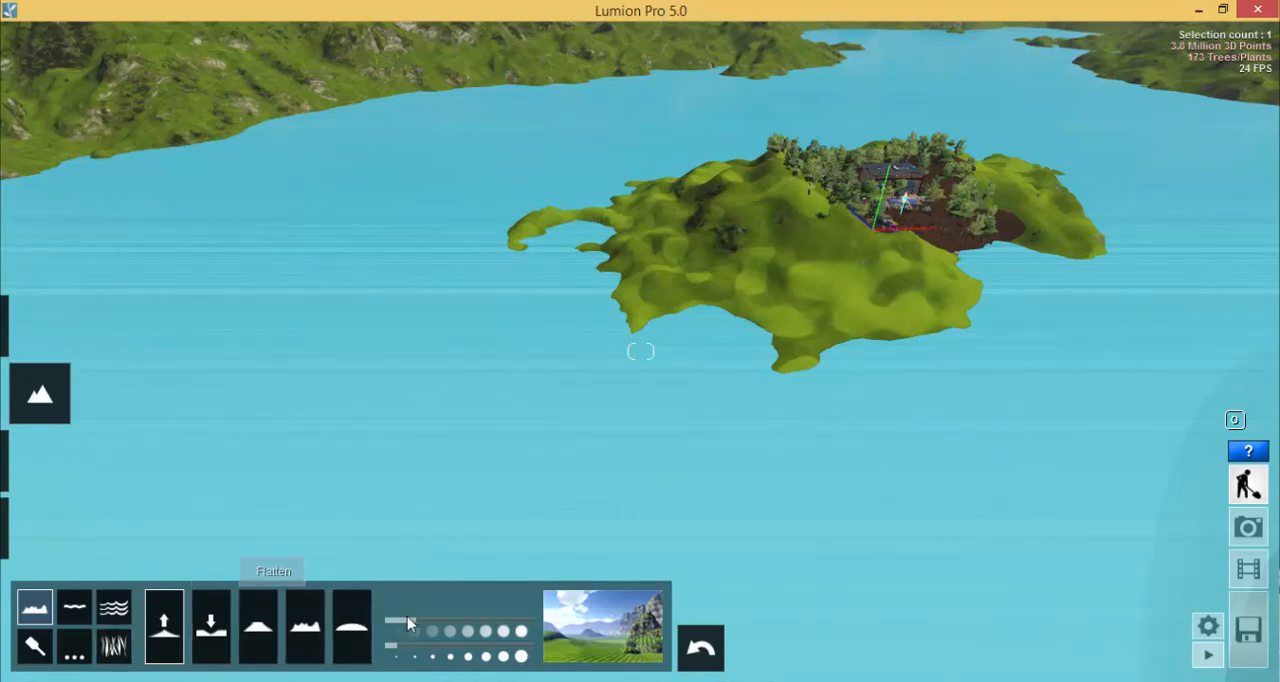
- Set the brush speed to 2.6 and raise a curved ridge from the new strip around to the island's shore, enclosing a lagoon
{"action": "mouse_move", "coordinate": [431, 618]}
{"action": "left_mouse_down"}
{"action": "mouse_move", "coordinate": [445, 616]}
{"action": "mouse_move", "coordinate": [408, 624]}
{"action": "left_mouse_up"}
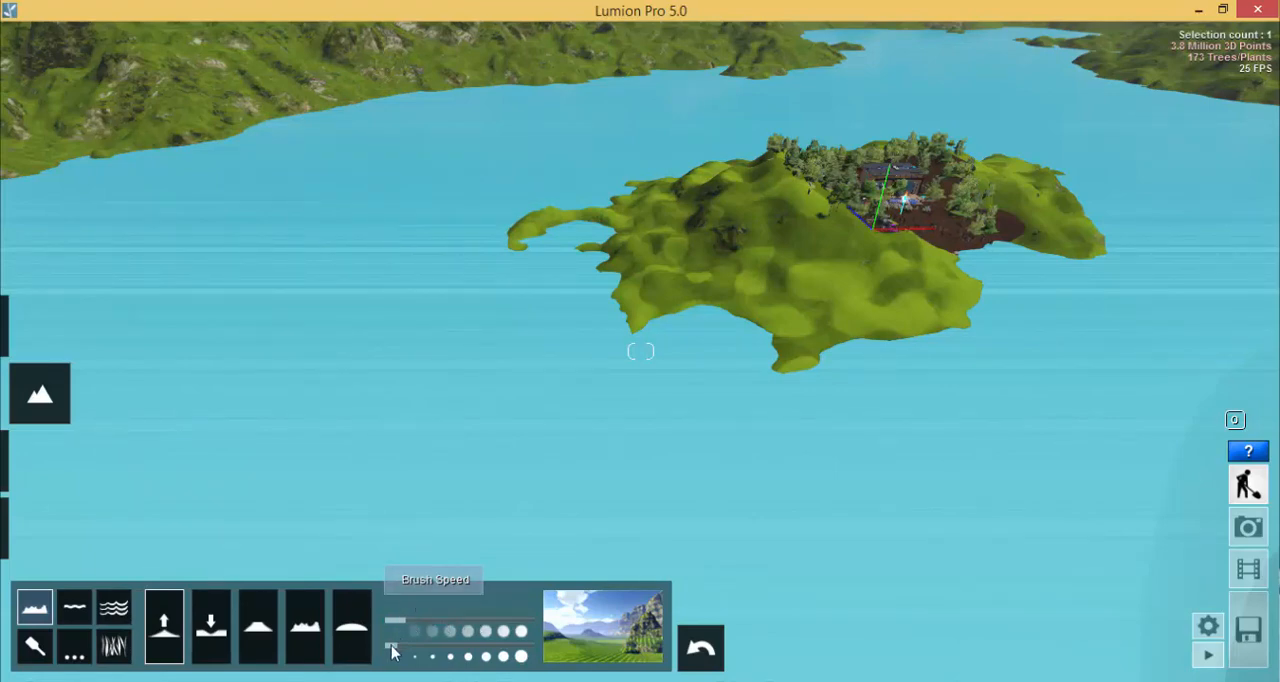
{"action": "left_click", "coordinate": [398, 650]}
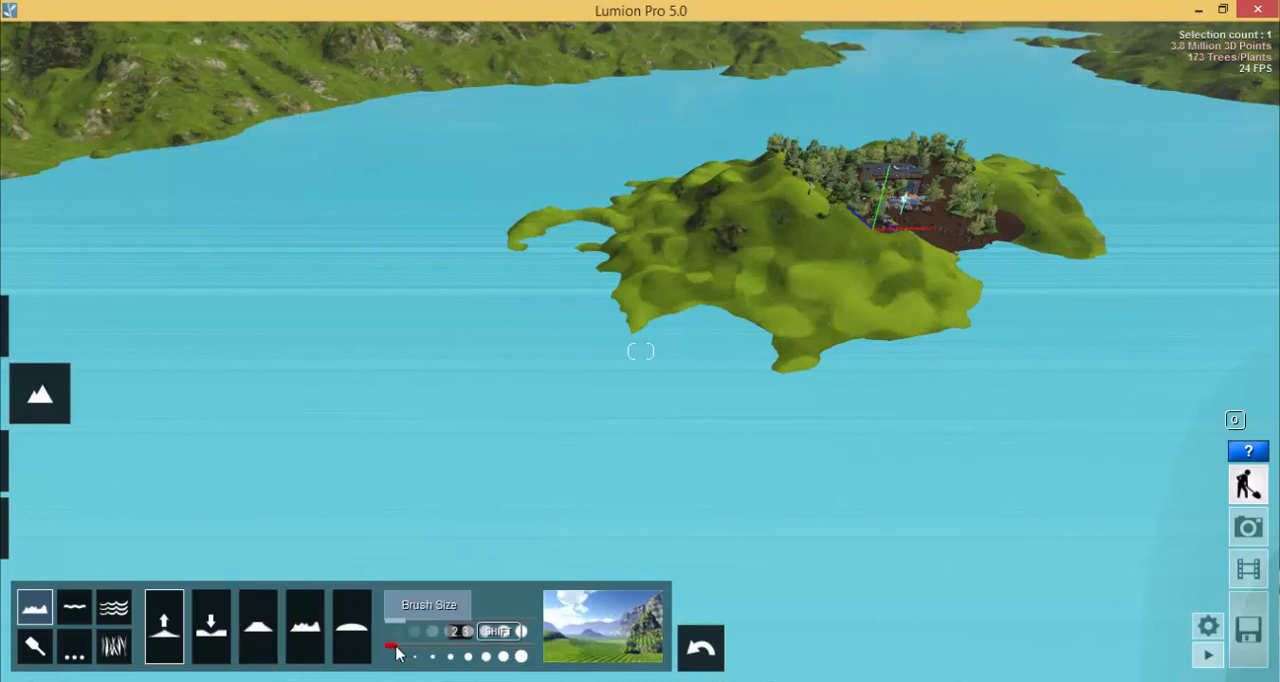
{"action": "left_click_drag", "start_coordinate": [393, 646], "coordinate": [475, 645]}
{"action": "left_click_drag", "start_coordinate": [428, 621], "coordinate": [447, 619]}
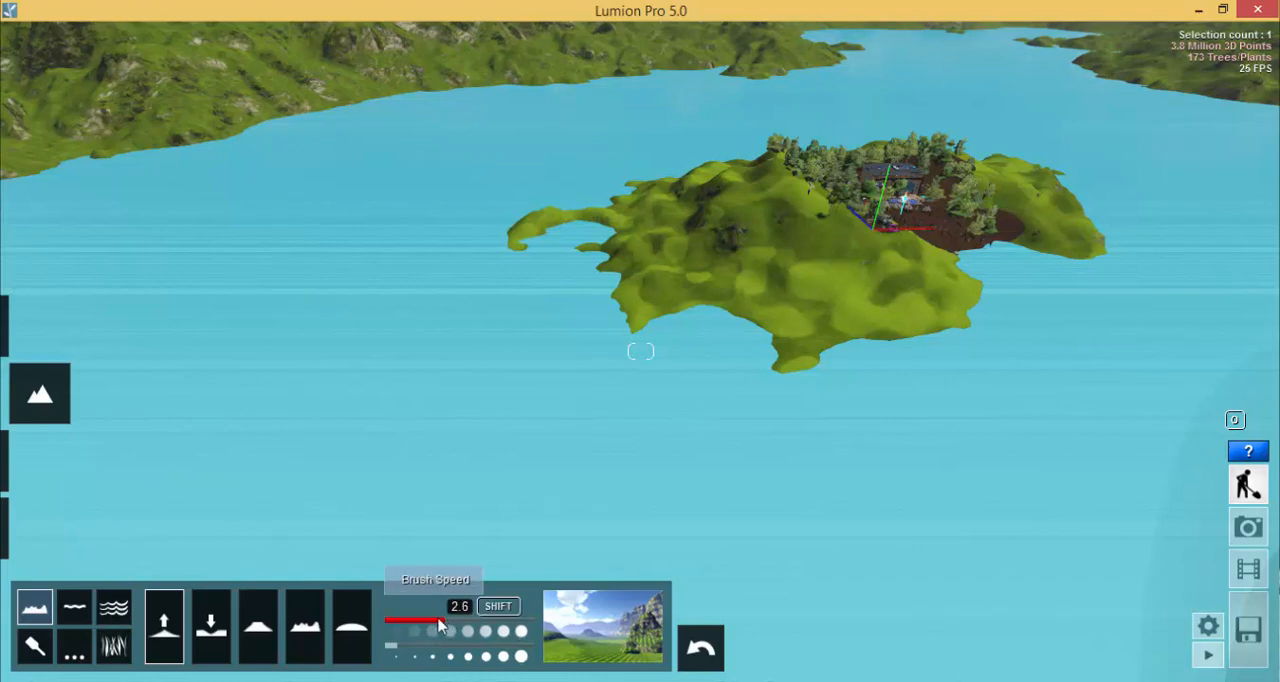
{"action": "mouse_move", "coordinate": [590, 218]}
{"action": "left_mouse_down"}
{"action": "mouse_move", "coordinate": [533, 222]}
{"action": "mouse_move", "coordinate": [505, 282]}
{"action": "left_mouse_up"}
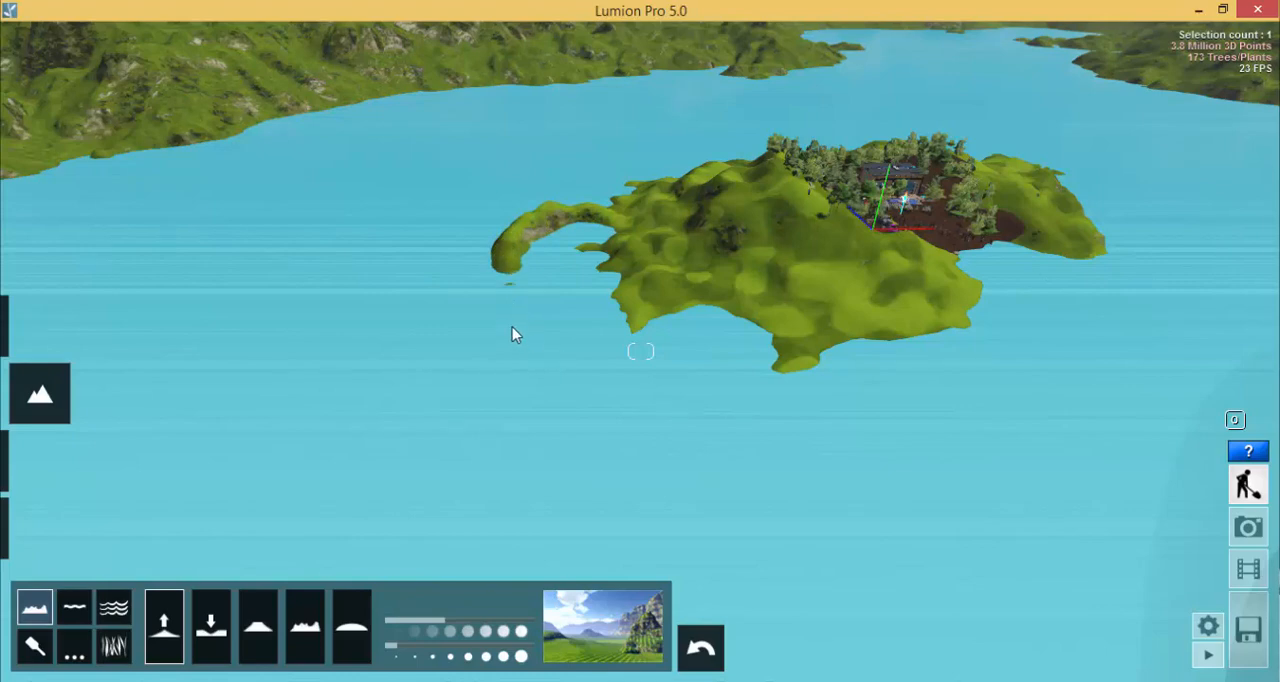
{"action": "mouse_move", "coordinate": [508, 286]}
{"action": "left_mouse_down"}
{"action": "mouse_move", "coordinate": [532, 346]}
{"action": "mouse_move", "coordinate": [628, 340]}
{"action": "mouse_move", "coordinate": [609, 337]}
{"action": "left_mouse_up"}
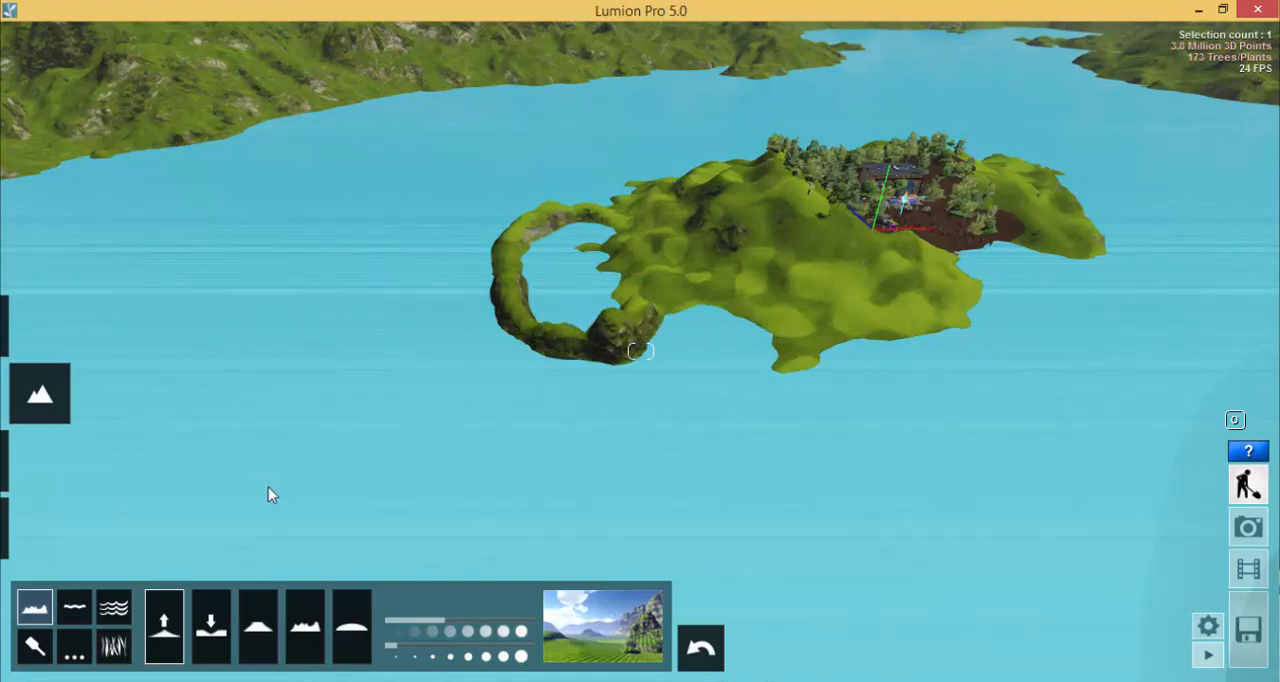
- Set the brush size to 2.9 and raise the terrain inside the enclosed lagoon to fill it with land
{"action": "right_click_drag", "start_coordinate": [317, 505], "coordinate": [320, 590]}
{"action": "scroll", "coordinate": [540, 134], "scroll_direction": "up", "scroll_amount": 2}
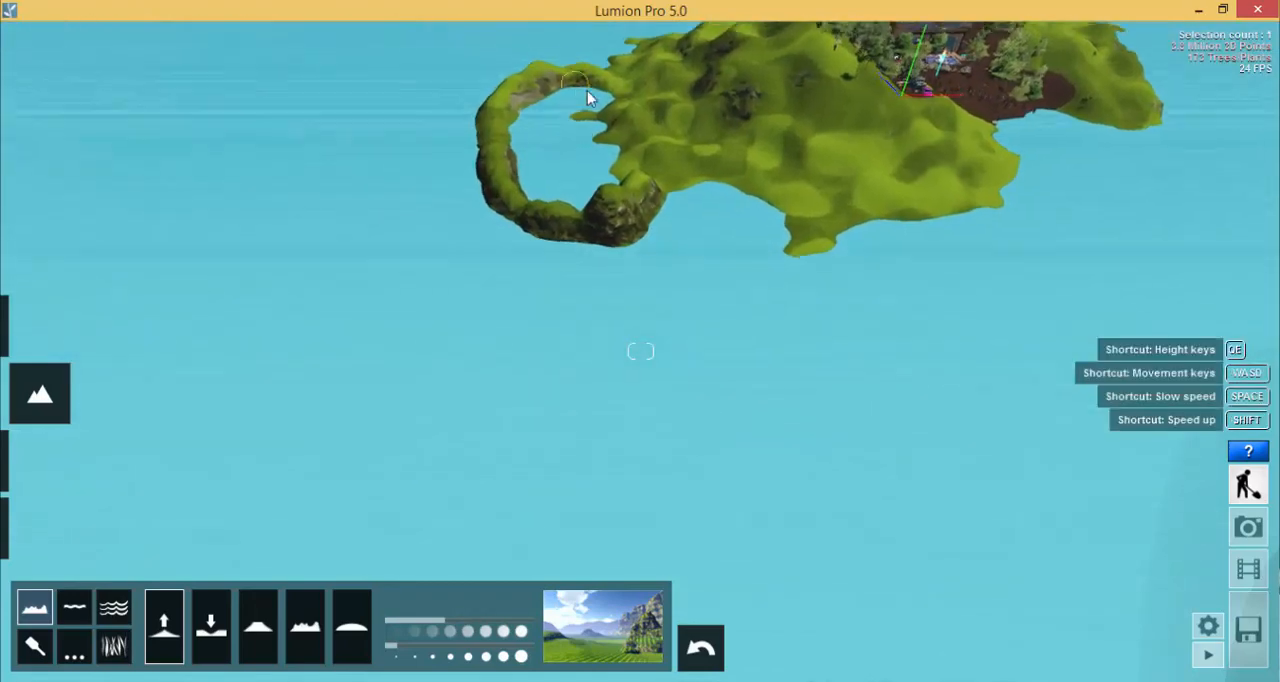
{"action": "scroll", "coordinate": [562, 204], "scroll_direction": "down", "scroll_amount": 2}
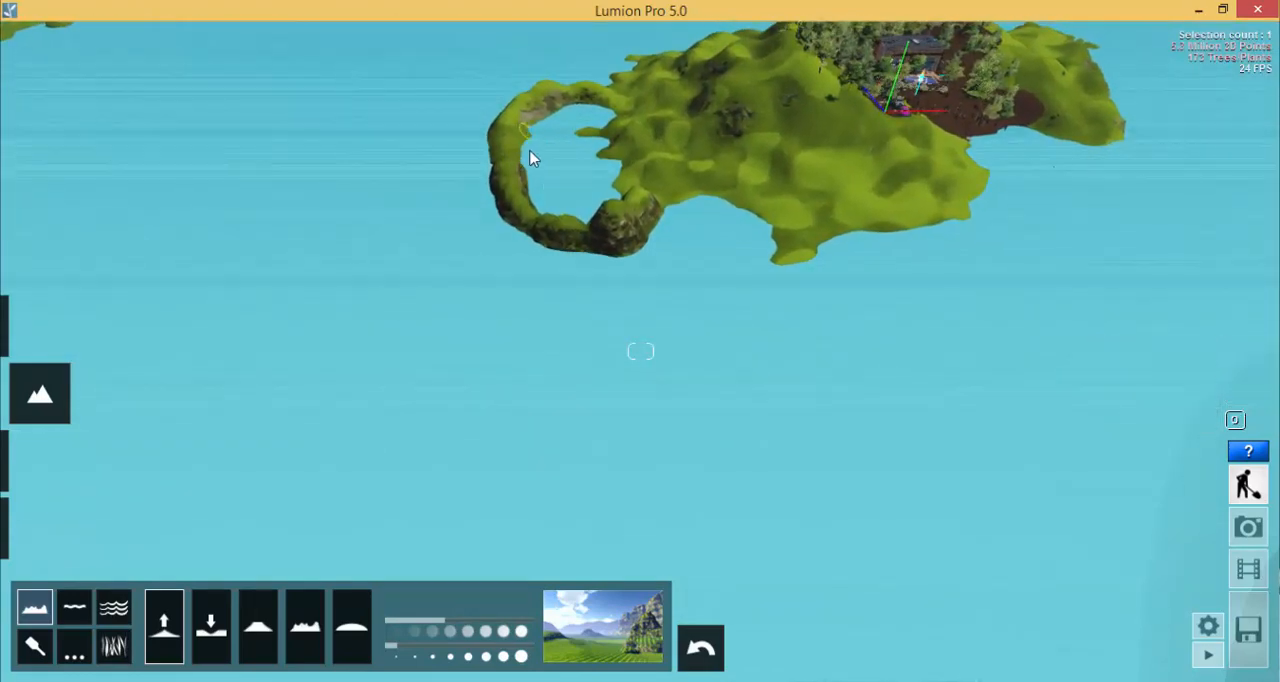
{"action": "left_click_drag", "start_coordinate": [530, 151], "coordinate": [530, 154]}
{"action": "left_click", "coordinate": [427, 647]}
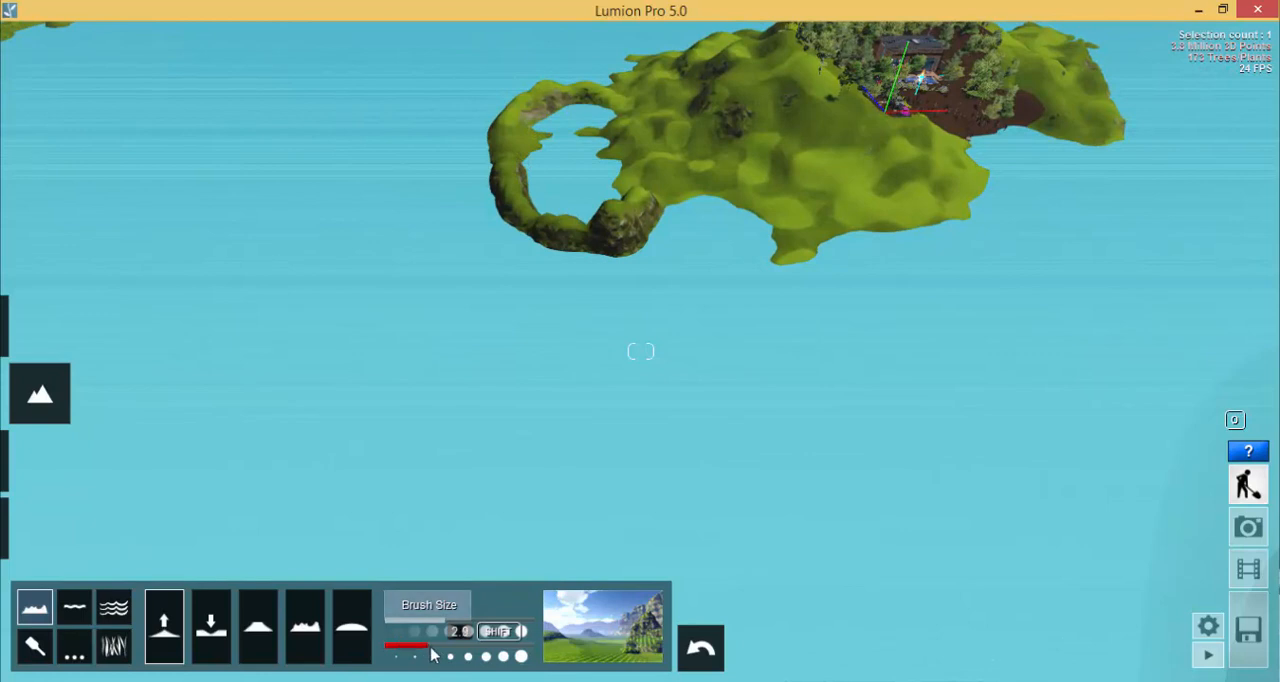
{"action": "mouse_move", "coordinate": [580, 140]}
{"action": "left_mouse_down"}
{"action": "mouse_move", "coordinate": [585, 128]}
{"action": "mouse_move", "coordinate": [540, 96]}
{"action": "mouse_move", "coordinate": [543, 186]}
{"action": "mouse_move", "coordinate": [574, 205]}
{"action": "mouse_move", "coordinate": [596, 192]}
{"action": "mouse_move", "coordinate": [598, 215]}
{"action": "left_mouse_up"}
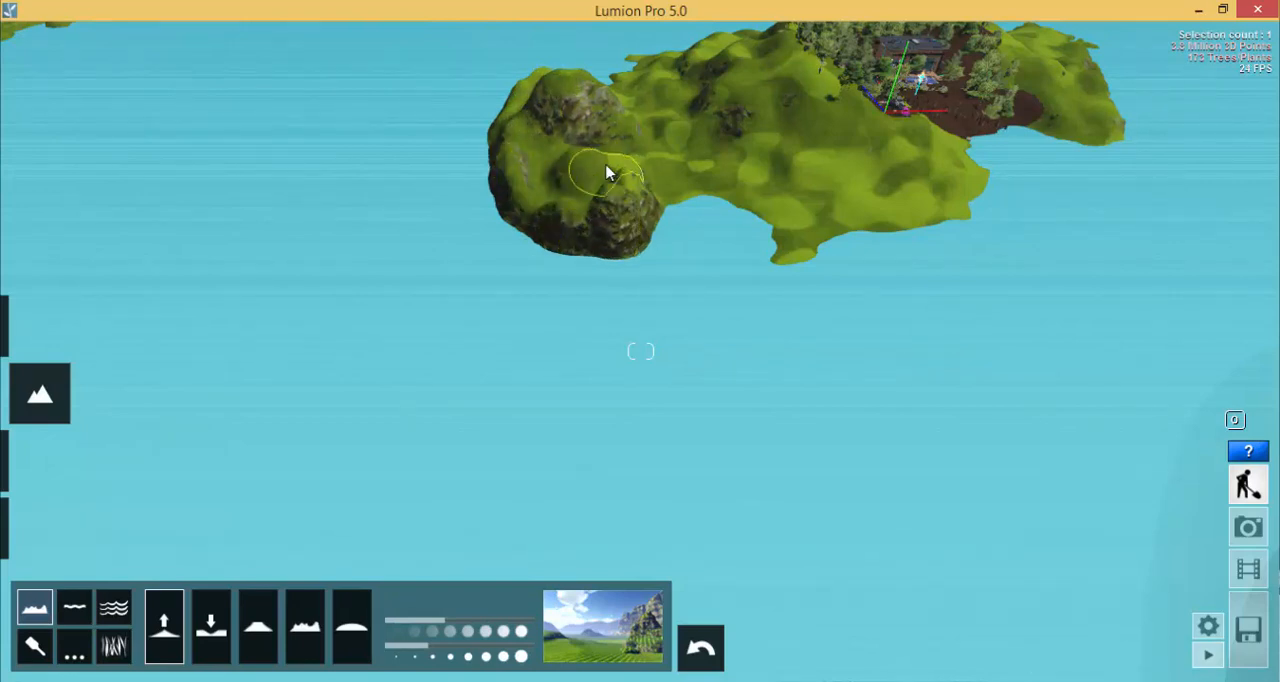
- Raise a narrow ridge across the water from the island to the mainland shore at maximum brush speed
{"action": "key", "text": "a"}
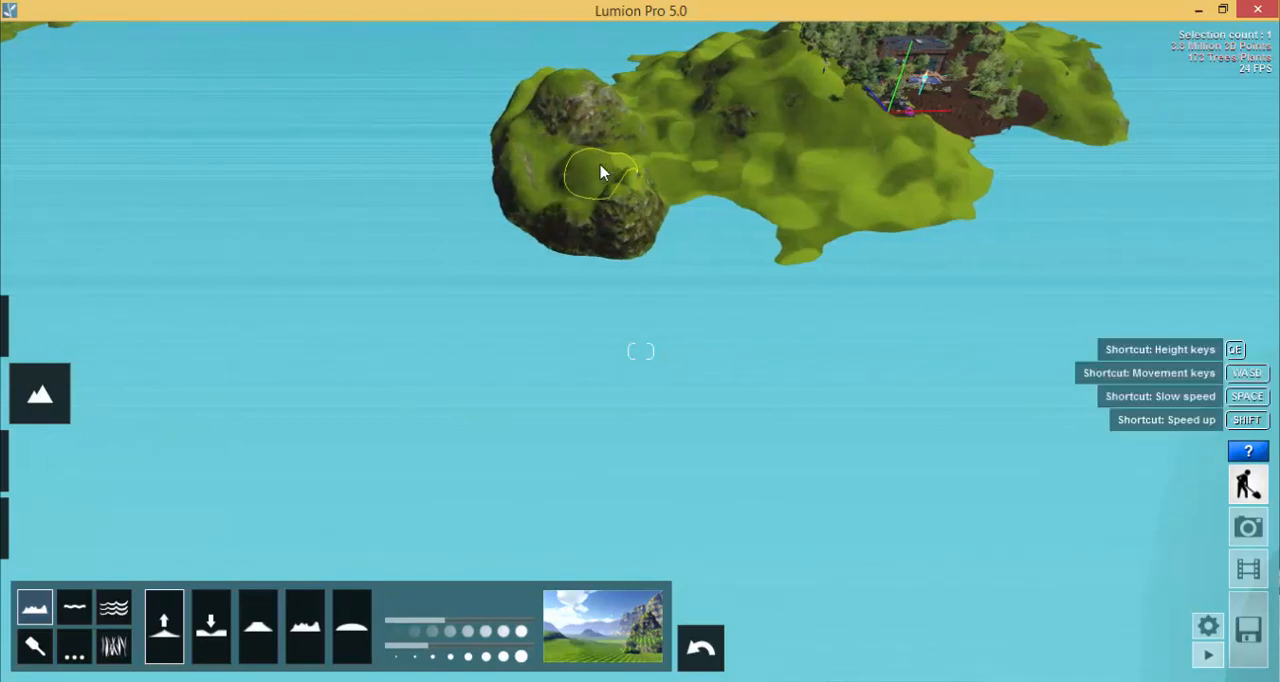
{"action": "mouse_move", "coordinate": [577, 222]}
{"action": "right_mouse_down"}
{"action": "mouse_move", "coordinate": [705, 193]}
{"action": "mouse_move", "coordinate": [670, 179]}
{"action": "mouse_move", "coordinate": [725, 192]}
{"action": "mouse_move", "coordinate": [612, 213]}
{"action": "mouse_move", "coordinate": [775, 190]}
{"action": "mouse_move", "coordinate": [490, 222]}
{"action": "mouse_move", "coordinate": [565, 207]}
{"action": "right_mouse_up"}
{"action": "key", "text": "a"}
{"action": "key", "text": "a"}
{"action": "key", "text": "w"}
{"action": "right_click_drag", "start_coordinate": [338, 207], "coordinate": [425, 212]}
{"action": "mouse_move", "coordinate": [246, 249]}
{"action": "left_mouse_down"}
{"action": "mouse_move", "coordinate": [251, 269]}
{"action": "mouse_move", "coordinate": [357, 247]}
{"action": "left_mouse_up"}
{"action": "right_click_drag", "start_coordinate": [420, 235], "coordinate": [660, 200]}
{"action": "key", "text": "s"}
{"action": "key", "text": "s"}
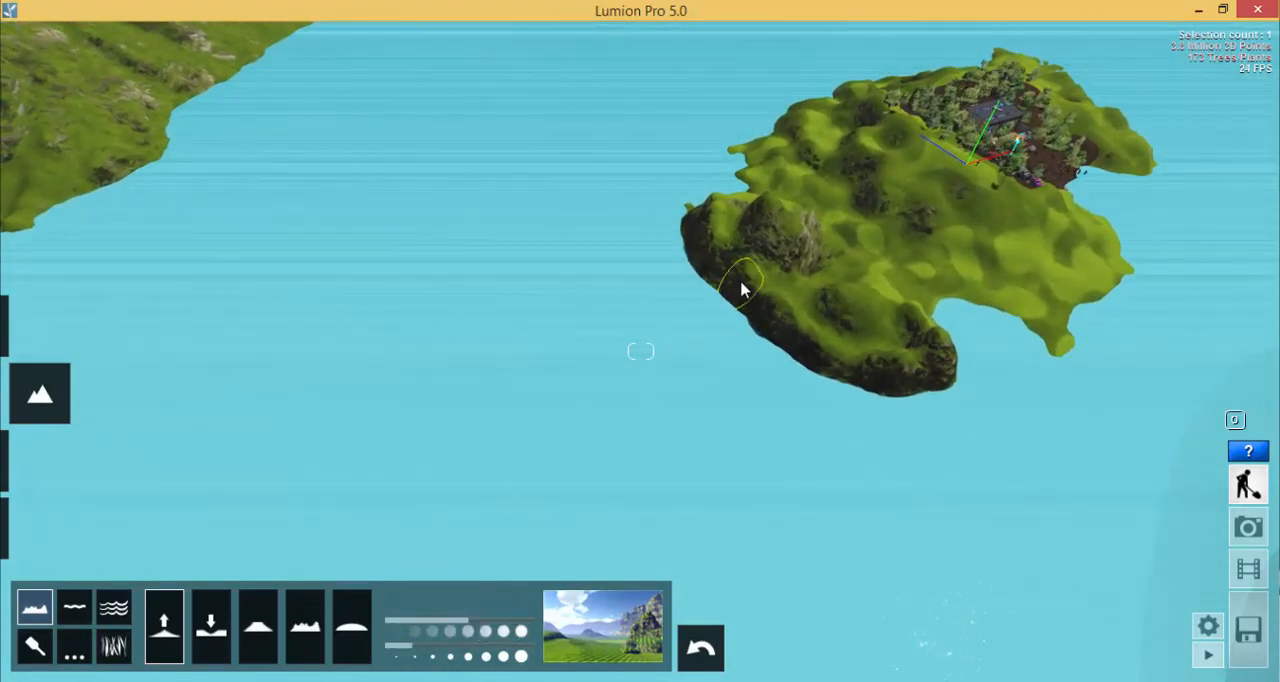
{"action": "mouse_move", "coordinate": [741, 289]}
{"action": "left_mouse_down"}
{"action": "mouse_move", "coordinate": [657, 306]}
{"action": "mouse_move", "coordinate": [706, 289]}
{"action": "mouse_move", "coordinate": [700, 300]}
{"action": "left_mouse_up"}
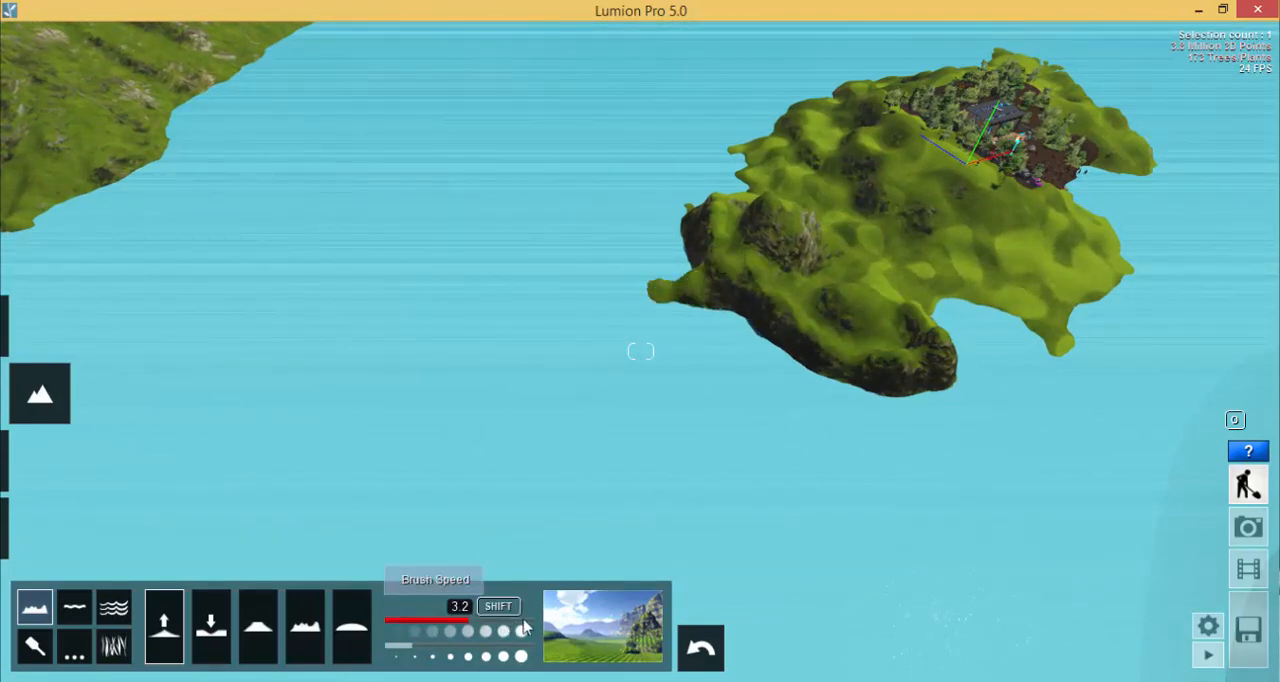
{"action": "left_click_drag", "start_coordinate": [545, 325], "coordinate": [282, 302]}
{"action": "mouse_move", "coordinate": [128, 235]}
{"action": "left_mouse_down"}
{"action": "mouse_move", "coordinate": [69, 200]}
{"action": "mouse_move", "coordinate": [169, 256]}
{"action": "left_mouse_up"}
{"action": "mouse_move", "coordinate": [293, 288]}
{"action": "left_mouse_down"}
{"action": "mouse_move", "coordinate": [543, 320]}
{"action": "mouse_move", "coordinate": [720, 297]}
{"action": "mouse_move", "coordinate": [600, 318]}
{"action": "mouse_move", "coordinate": [443, 317]}
{"action": "mouse_move", "coordinate": [220, 291]}
{"action": "mouse_move", "coordinate": [46, 220]}
{"action": "mouse_move", "coordinate": [40, 203]}
{"action": "mouse_move", "coordinate": [54, 207]}
{"action": "left_mouse_up"}
- Widen the land bridge by raising a second ridge along its near side with a larger brush
{"action": "key", "text": "s"}
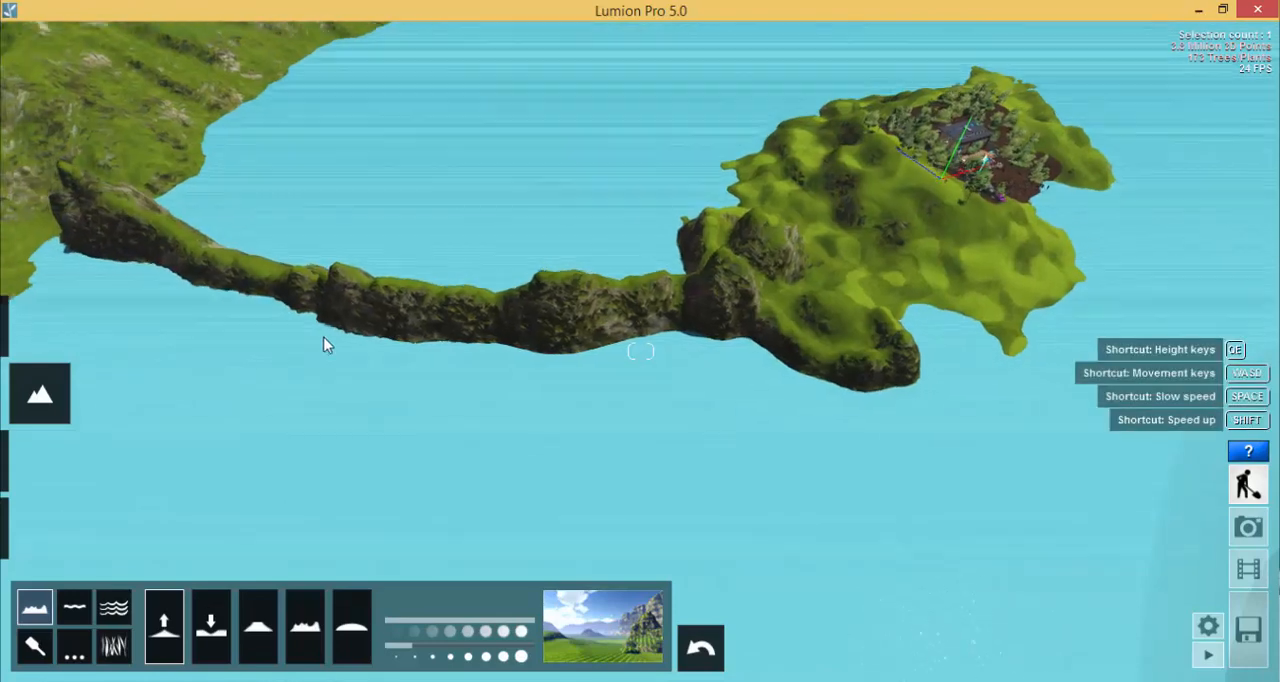
{"action": "right_click_drag", "start_coordinate": [640, 350], "coordinate": [639, 342]}
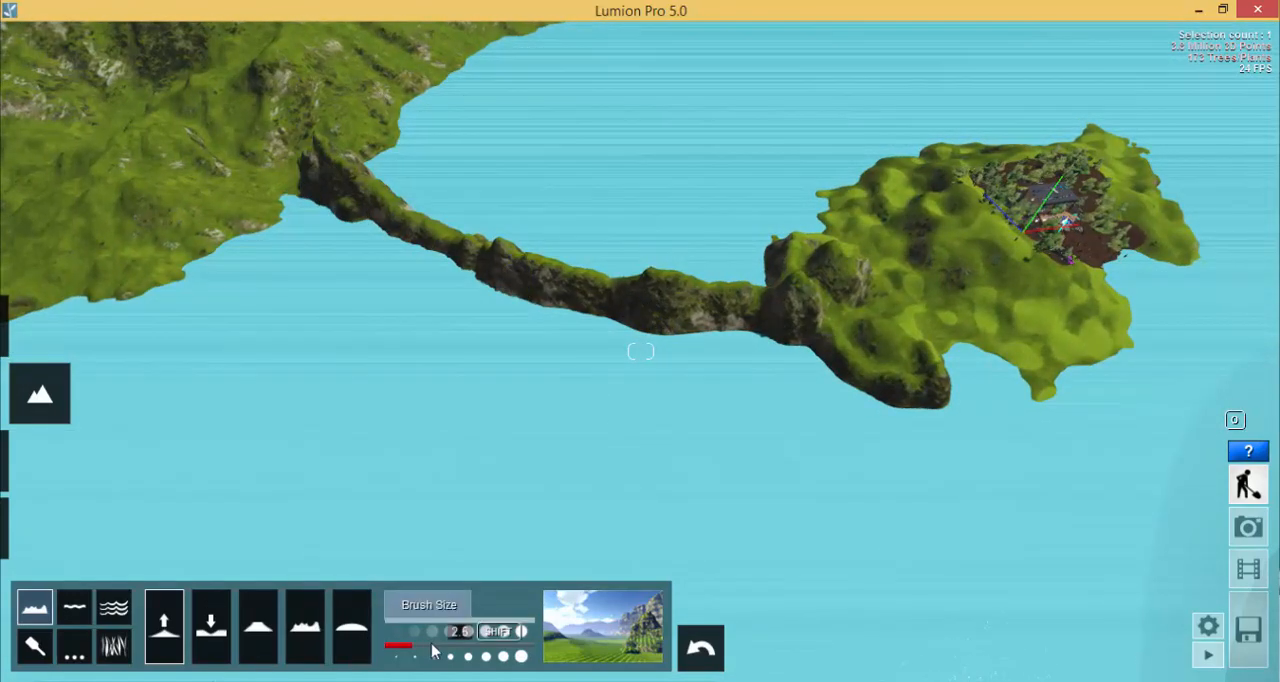
{"action": "mouse_move", "coordinate": [318, 190]}
{"action": "left_mouse_down"}
{"action": "mouse_move", "coordinate": [289, 183]}
{"action": "mouse_move", "coordinate": [482, 286]}
{"action": "mouse_move", "coordinate": [766, 363]}
{"action": "mouse_move", "coordinate": [518, 321]}
{"action": "mouse_move", "coordinate": [317, 237]}
{"action": "left_mouse_up"}
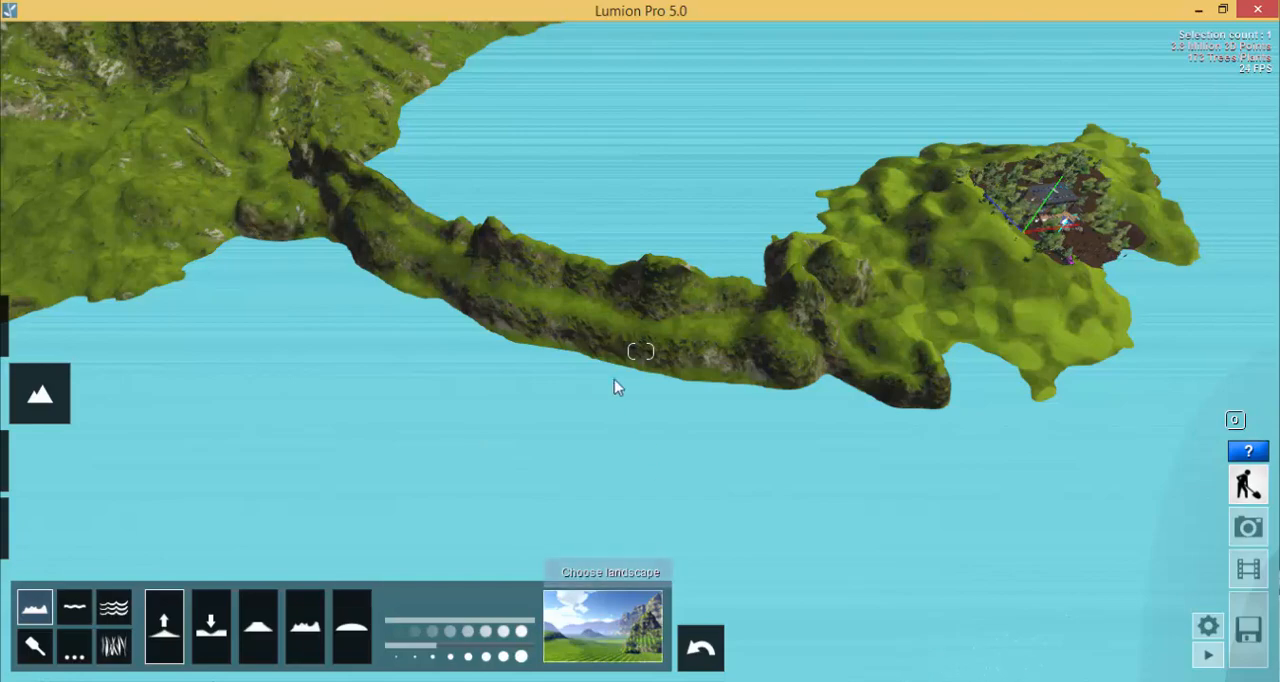
- Lower the land bridge's crest along its far edge and raise the terrain to close the gap beside the mainland
{"action": "right_click_drag", "start_coordinate": [614, 383], "coordinate": [590, 380]}
{"action": "mouse_move", "coordinate": [521, 305]}
{"action": "right_mouse_down"}
{"action": "mouse_move", "coordinate": [583, 314]}
{"action": "mouse_move", "coordinate": [593, 357]}
{"action": "right_mouse_up"}
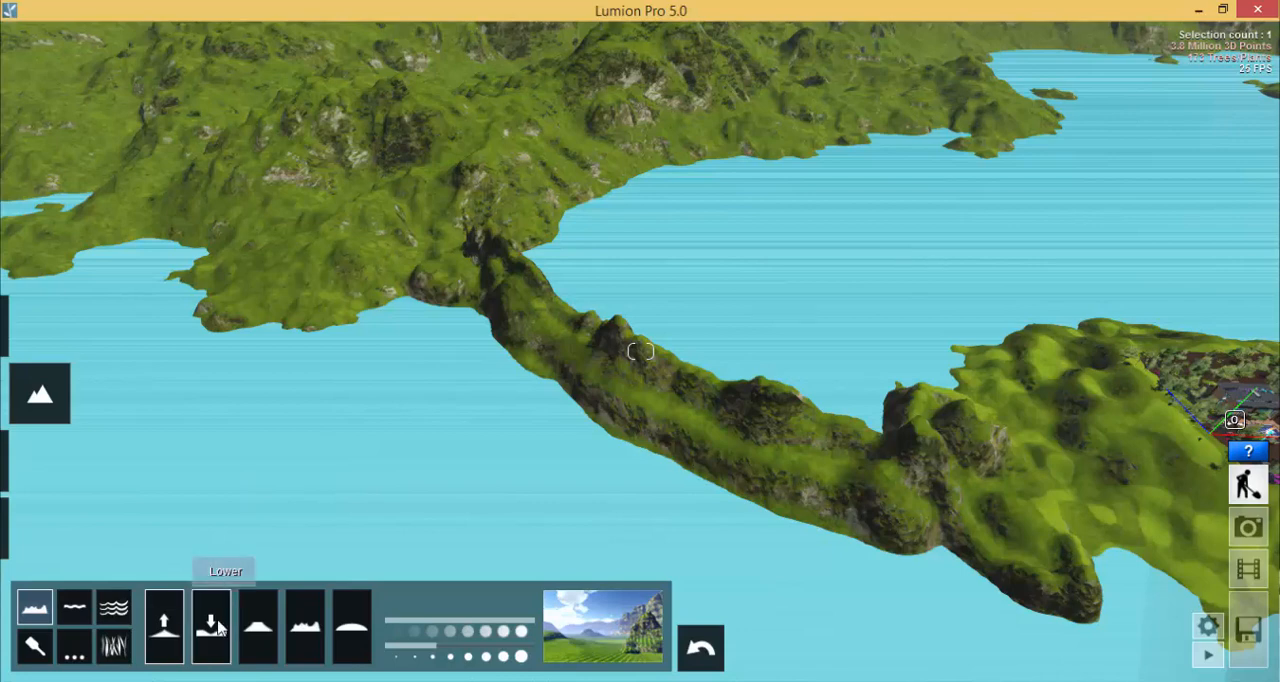
{"action": "mouse_move", "coordinate": [486, 249]}
{"action": "left_mouse_down"}
{"action": "mouse_move", "coordinate": [651, 354]}
{"action": "mouse_move", "coordinate": [875, 437]}
{"action": "mouse_move", "coordinate": [731, 391]}
{"action": "left_mouse_up"}
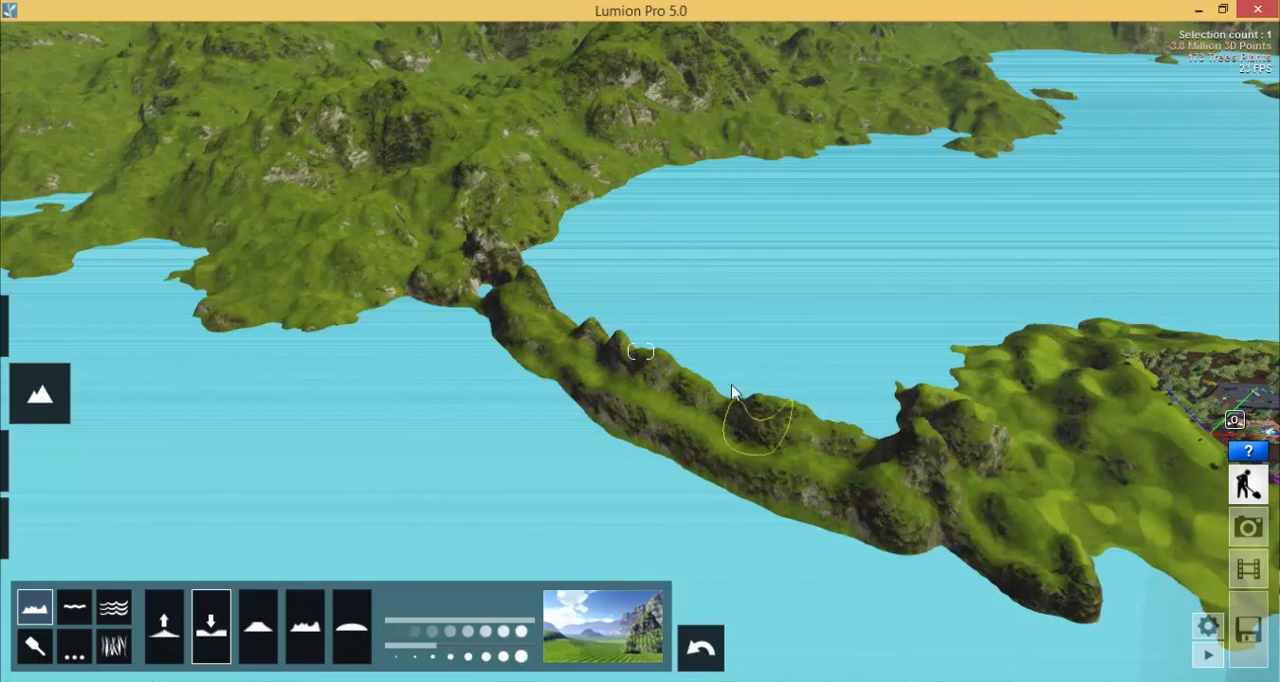
{"action": "left_click", "coordinate": [164, 625]}
{"action": "mouse_move", "coordinate": [478, 285]}
{"action": "left_mouse_down"}
{"action": "mouse_move", "coordinate": [495, 310]}
{"action": "mouse_move", "coordinate": [488, 293]}
{"action": "left_mouse_up"}
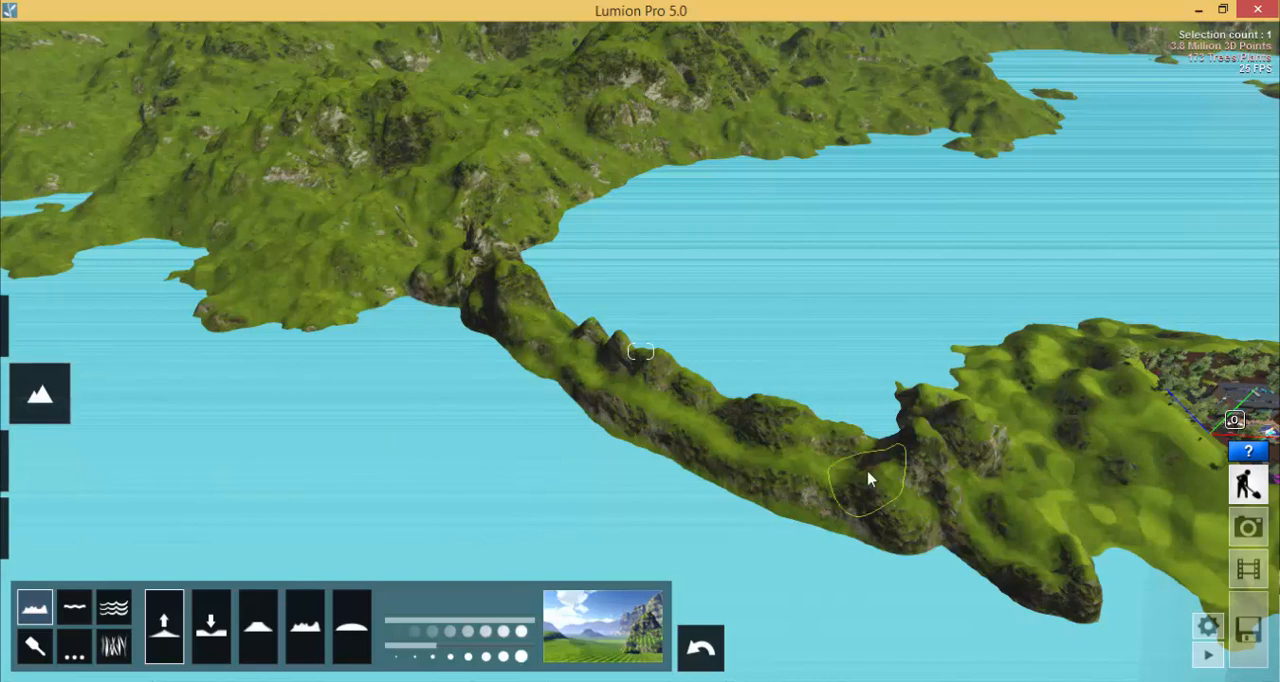
- Flatten the whole land bridge into a level plateau from the island to the mainland
{"action": "left_click_drag", "start_coordinate": [868, 480], "coordinate": [834, 488]}
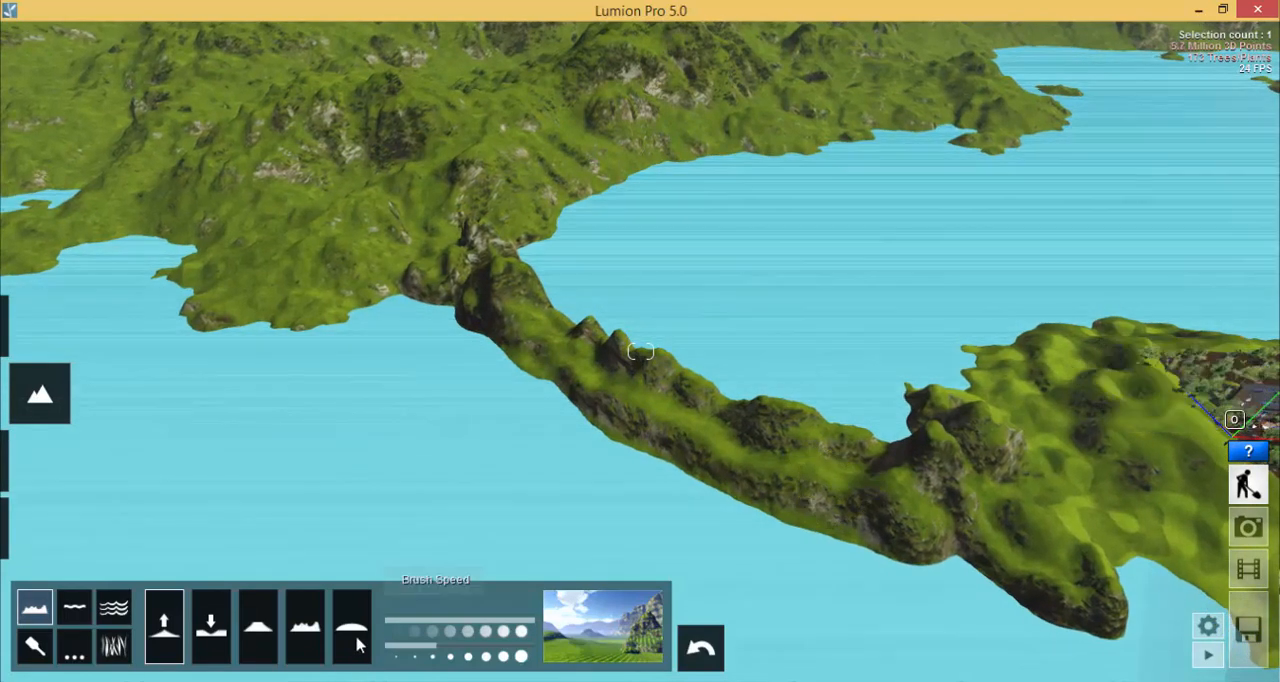
{"action": "left_click", "coordinate": [262, 627]}
{"action": "mouse_move", "coordinate": [448, 265]}
{"action": "left_mouse_down"}
{"action": "mouse_move", "coordinate": [500, 285]}
{"action": "mouse_move", "coordinate": [430, 254]}
{"action": "mouse_move", "coordinate": [630, 367]}
{"action": "mouse_move", "coordinate": [814, 428]}
{"action": "mouse_move", "coordinate": [951, 451]}
{"action": "mouse_move", "coordinate": [1074, 449]}
{"action": "mouse_move", "coordinate": [897, 460]}
{"action": "mouse_move", "coordinate": [591, 369]}
{"action": "mouse_move", "coordinate": [430, 229]}
{"action": "left_mouse_up"}
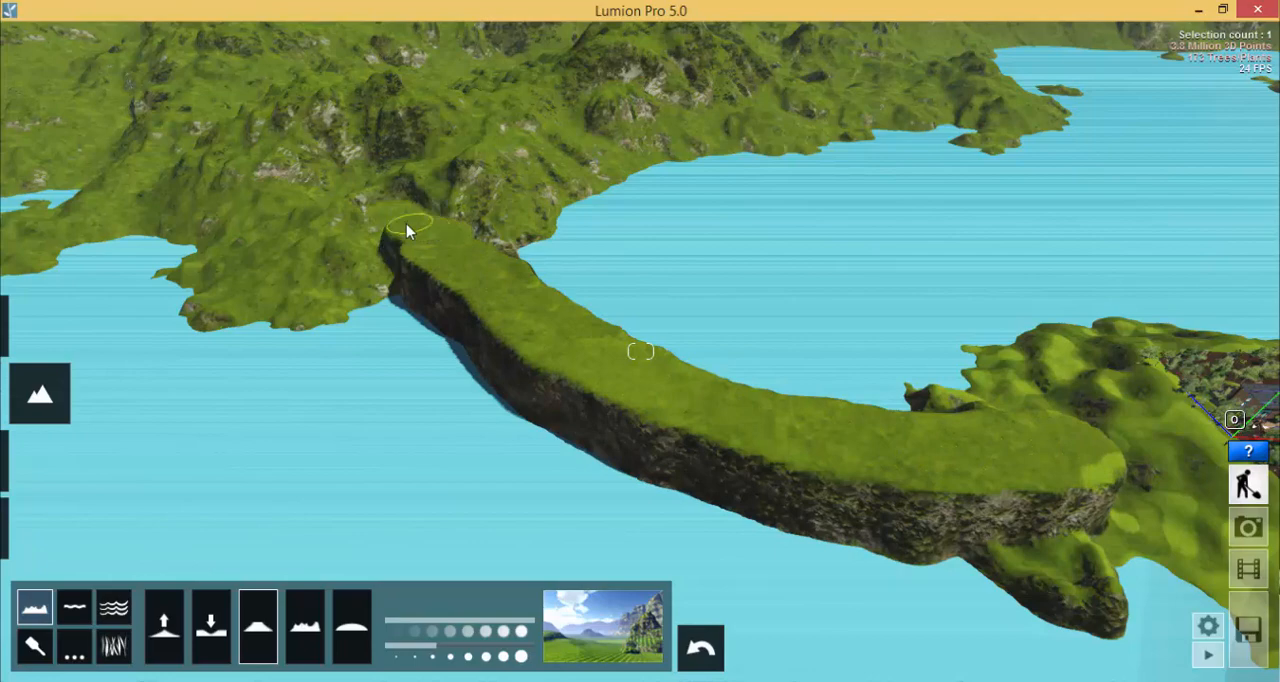
- Roughen a patch in the middle of the flattened land bridge into jagged peaks with the Jitter brush
{"action": "right_click_drag", "start_coordinate": [686, 441], "coordinate": [830, 512]}
{"action": "key", "text": "w"}
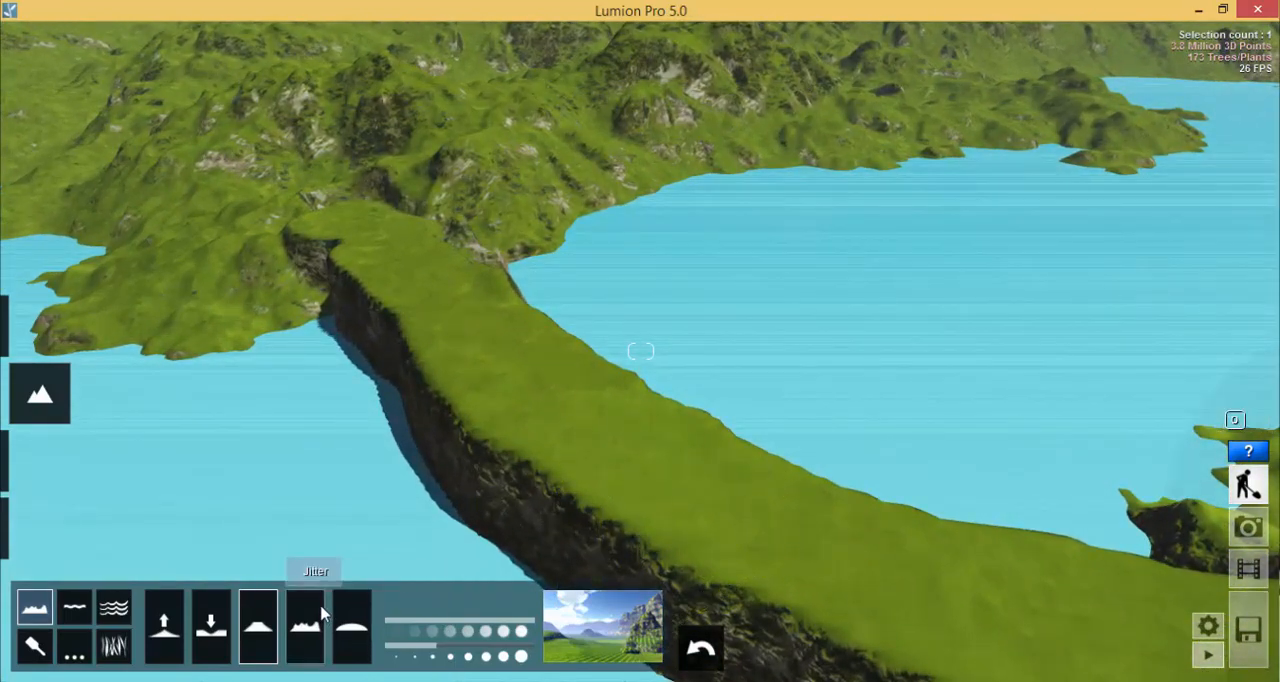
{"action": "left_click", "coordinate": [300, 627]}
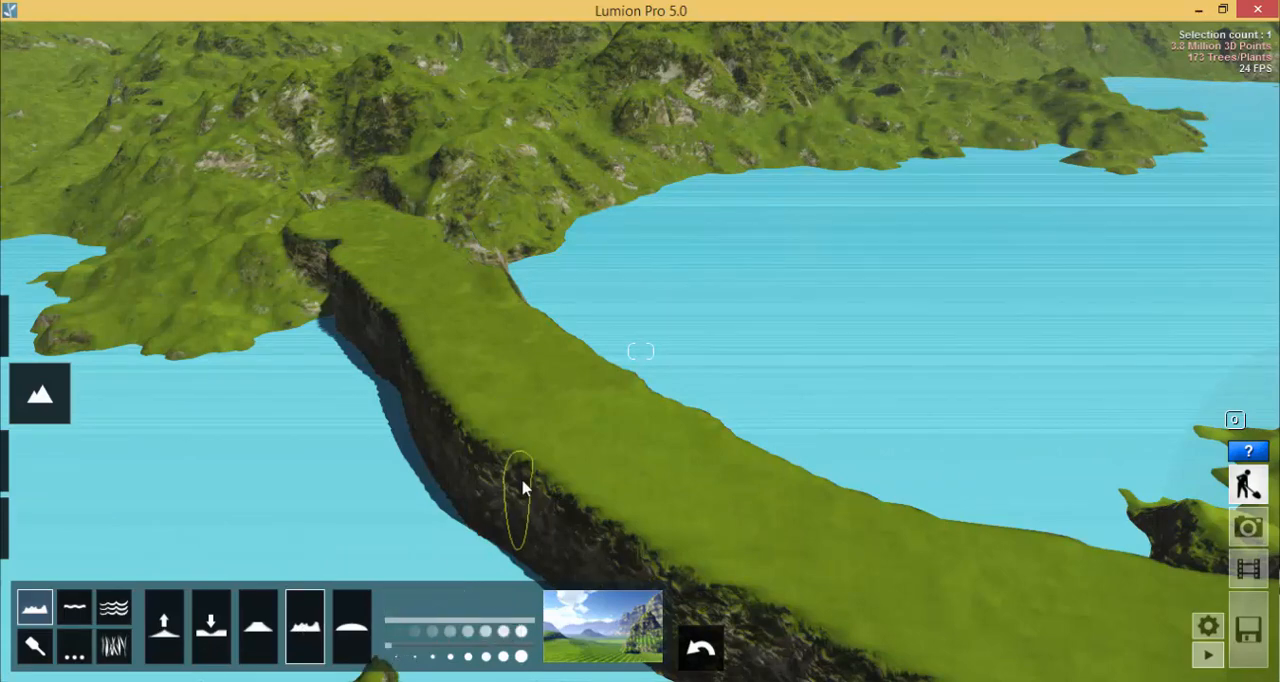
{"action": "left_click", "coordinate": [584, 450]}
{"action": "mouse_move", "coordinate": [545, 440]}
{"action": "left_mouse_down"}
{"action": "mouse_move", "coordinate": [523, 425]}
{"action": "mouse_move", "coordinate": [569, 448]}
{"action": "mouse_move", "coordinate": [613, 447]}
{"action": "mouse_move", "coordinate": [603, 415]}
{"action": "left_mouse_up"}
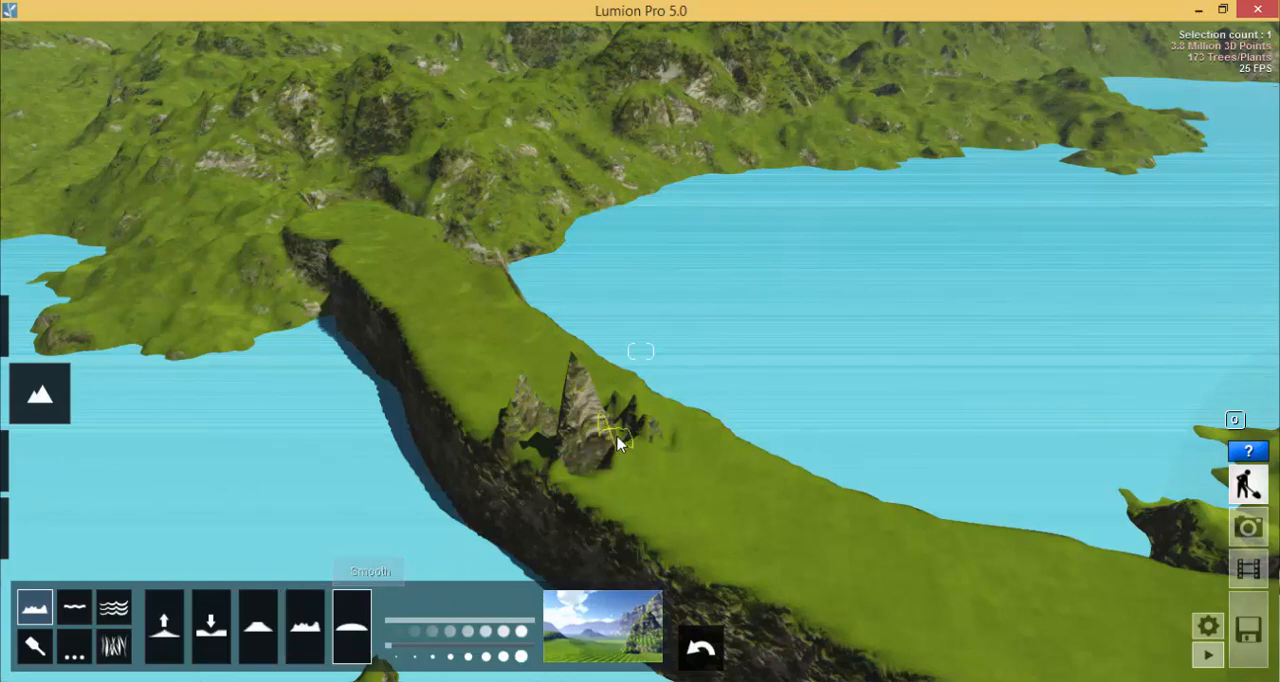
- Smooth the jagged peaks on the land bridge back into an even surface
{"action": "mouse_move", "coordinate": [617, 443]}
{"action": "left_mouse_down"}
{"action": "mouse_move", "coordinate": [683, 449]}
{"action": "mouse_move", "coordinate": [601, 412]}
{"action": "mouse_move", "coordinate": [557, 424]}
{"action": "left_mouse_up"}
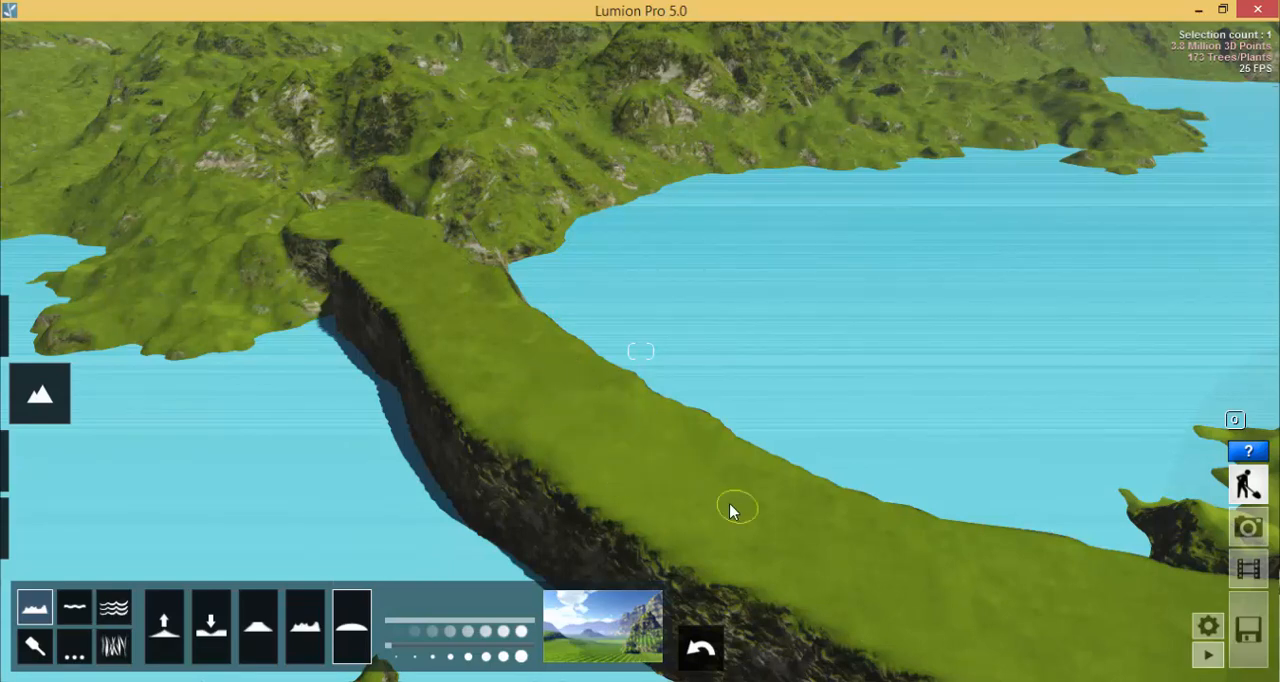
{"action": "key", "text": "s"}
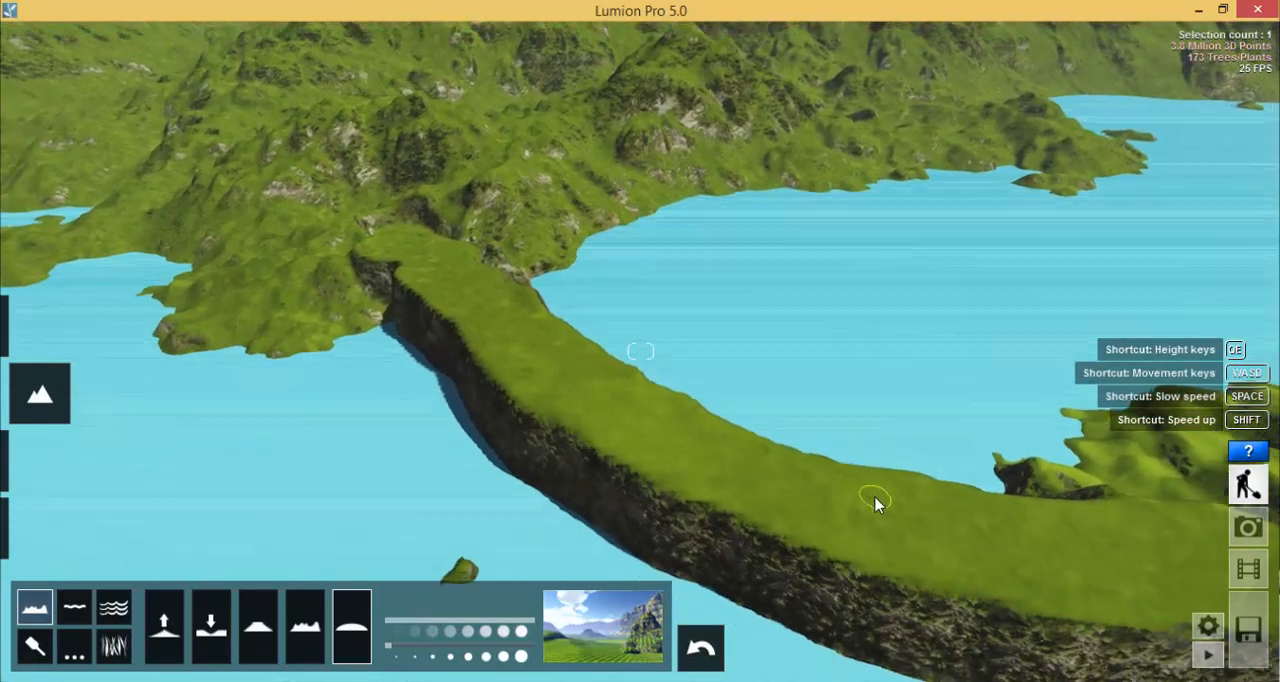
{"action": "right_click_drag", "start_coordinate": [834, 500], "coordinate": [794, 486]}
{"action": "key", "text": "w"}
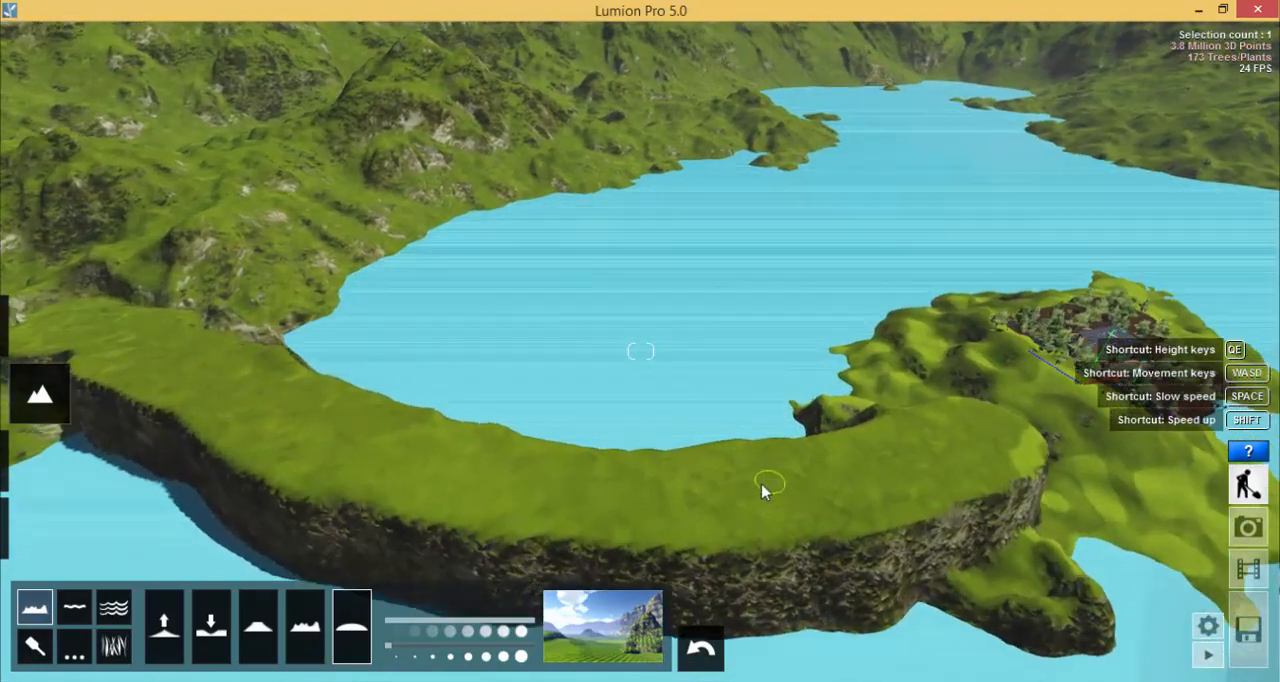
- Dig a rounded hollow in the middle of the land bridge with the Lower brush and extend it sideways at brush speed 2.3
{"action": "key", "text": "w"}
{"action": "right_click_drag", "start_coordinate": [709, 409], "coordinate": [737, 371]}
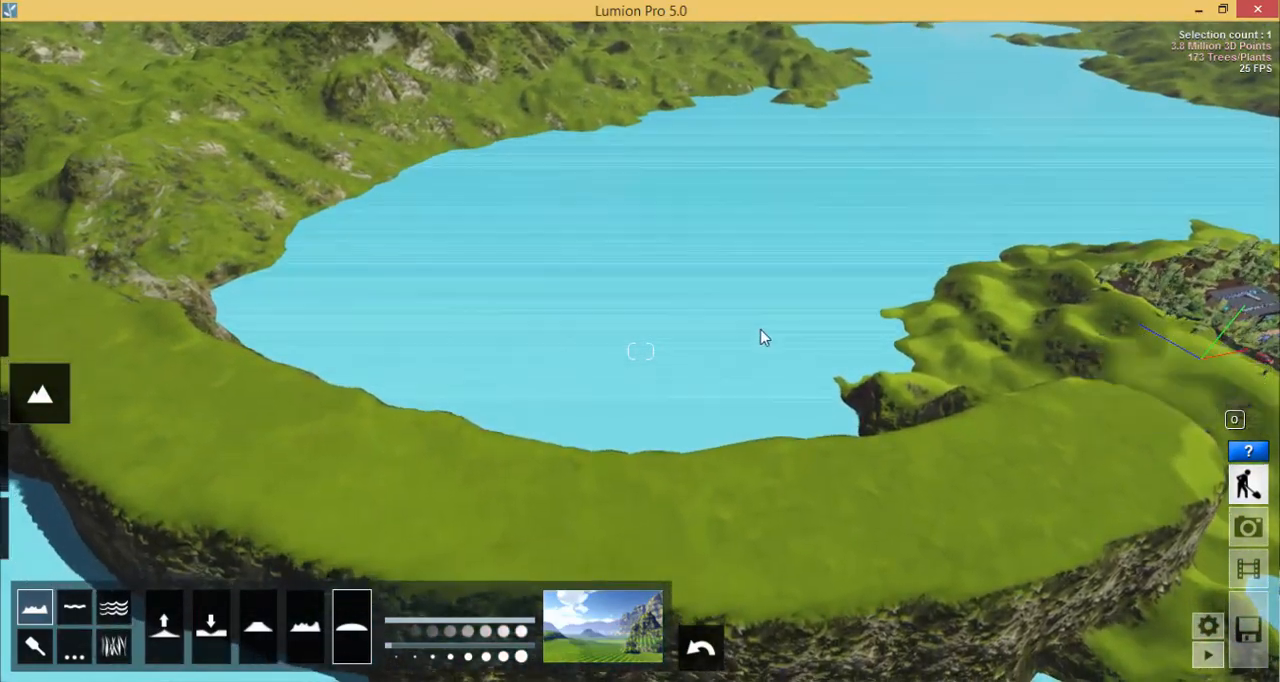
{"action": "key", "text": "e"}
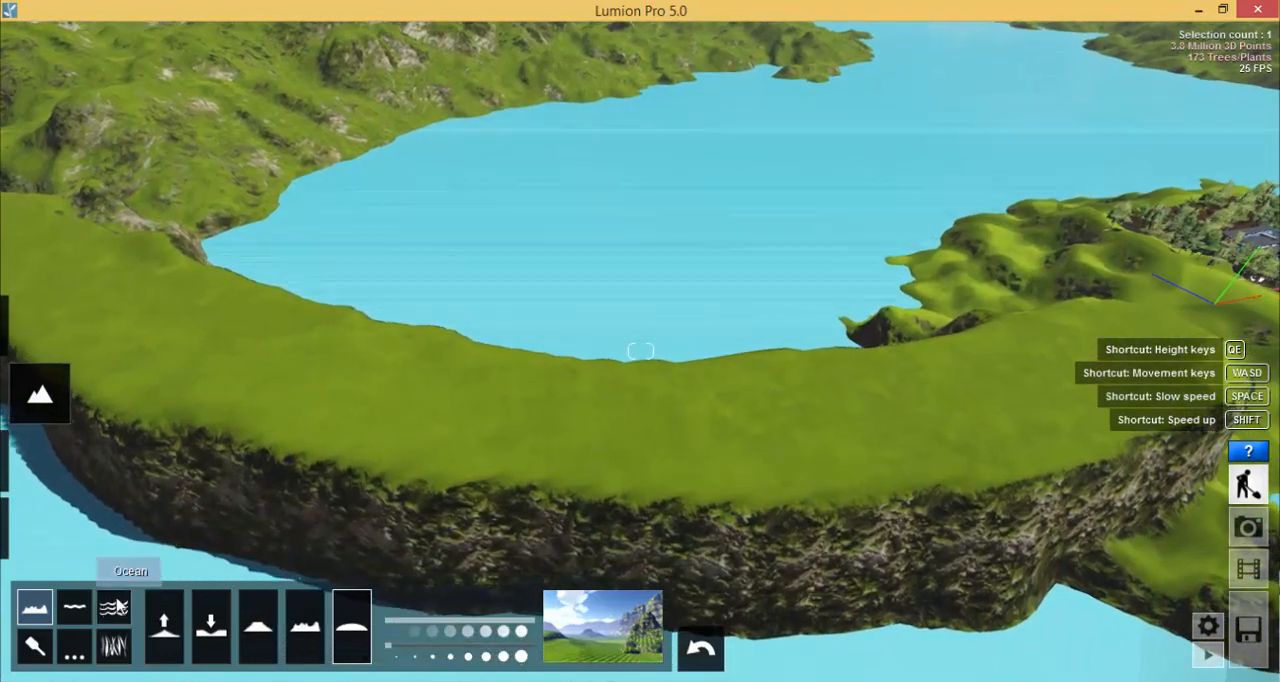
{"action": "left_click", "coordinate": [210, 625]}
{"action": "mouse_move", "coordinate": [587, 423]}
{"action": "left_mouse_down"}
{"action": "mouse_move", "coordinate": [654, 432]}
{"action": "mouse_move", "coordinate": [587, 430]}
{"action": "left_mouse_up"}
{"action": "left_click_drag", "start_coordinate": [452, 621], "coordinate": [434, 621]}
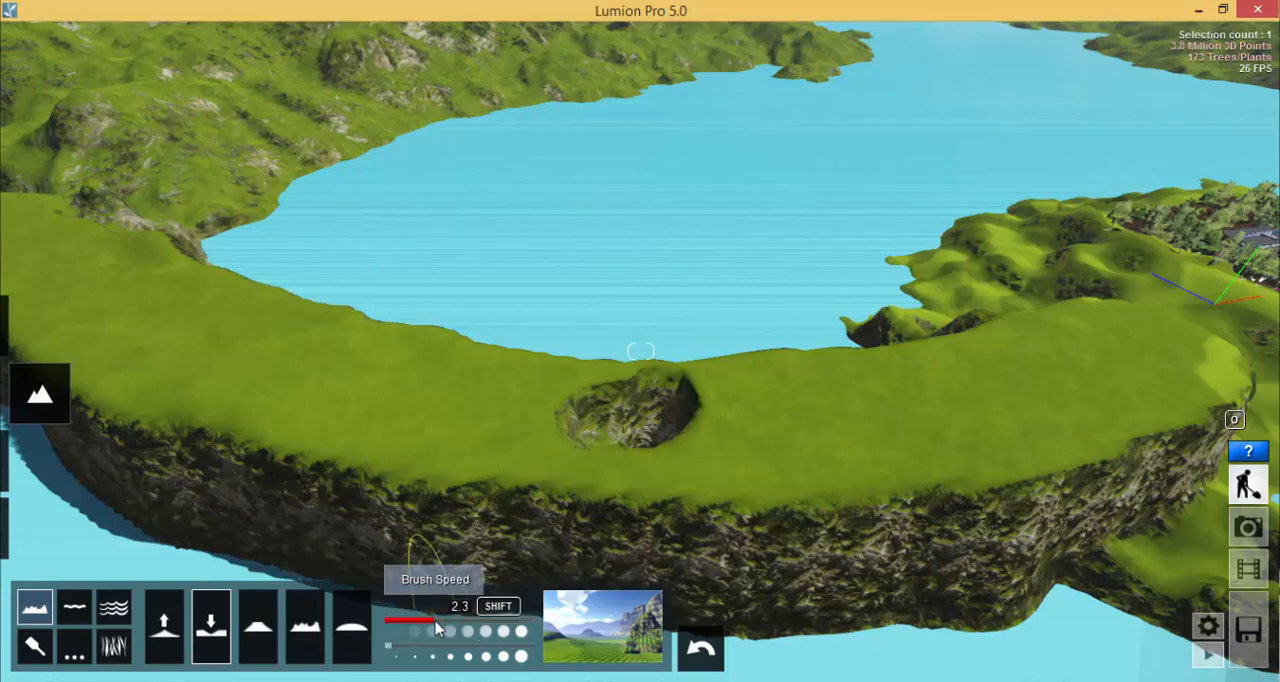
{"action": "mouse_move", "coordinate": [560, 415]}
{"action": "left_mouse_down"}
{"action": "mouse_move", "coordinate": [546, 414]}
{"action": "mouse_move", "coordinate": [567, 441]}
{"action": "mouse_move", "coordinate": [653, 452]}
{"action": "left_mouse_up"}
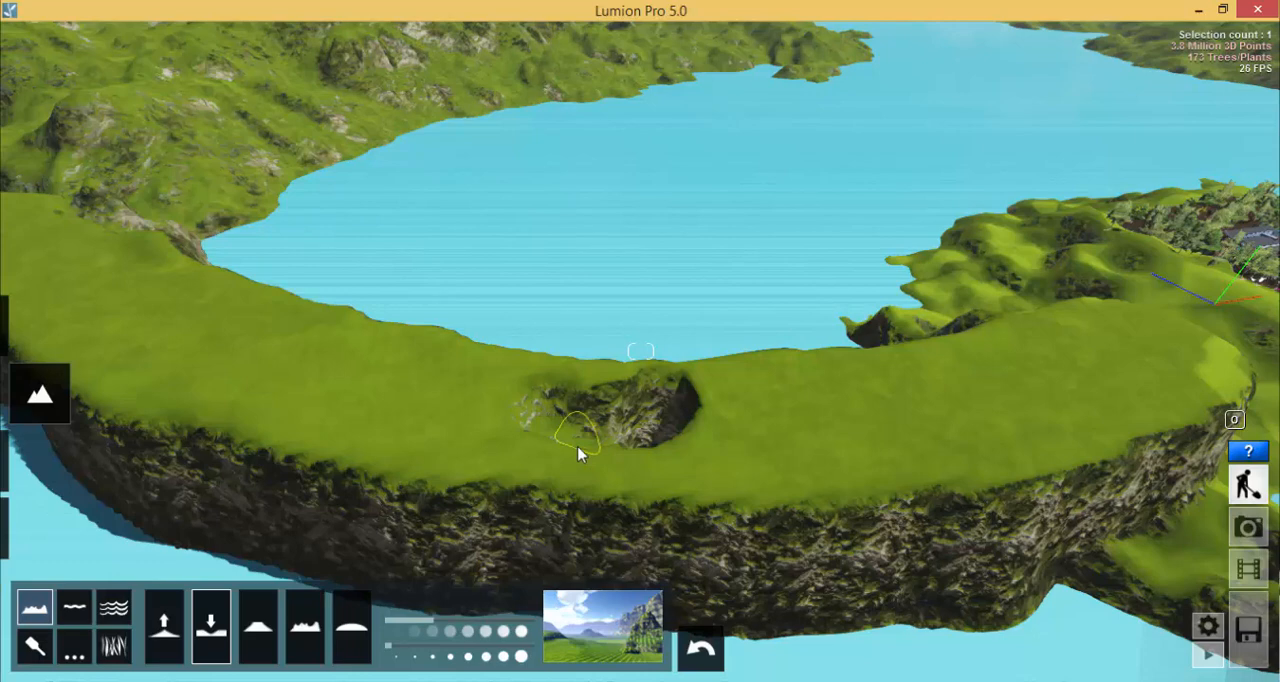
- Place a water plane across the hollow, narrow it, and raise it until water fills the hollow
{"action": "left_click", "coordinate": [76, 609]}
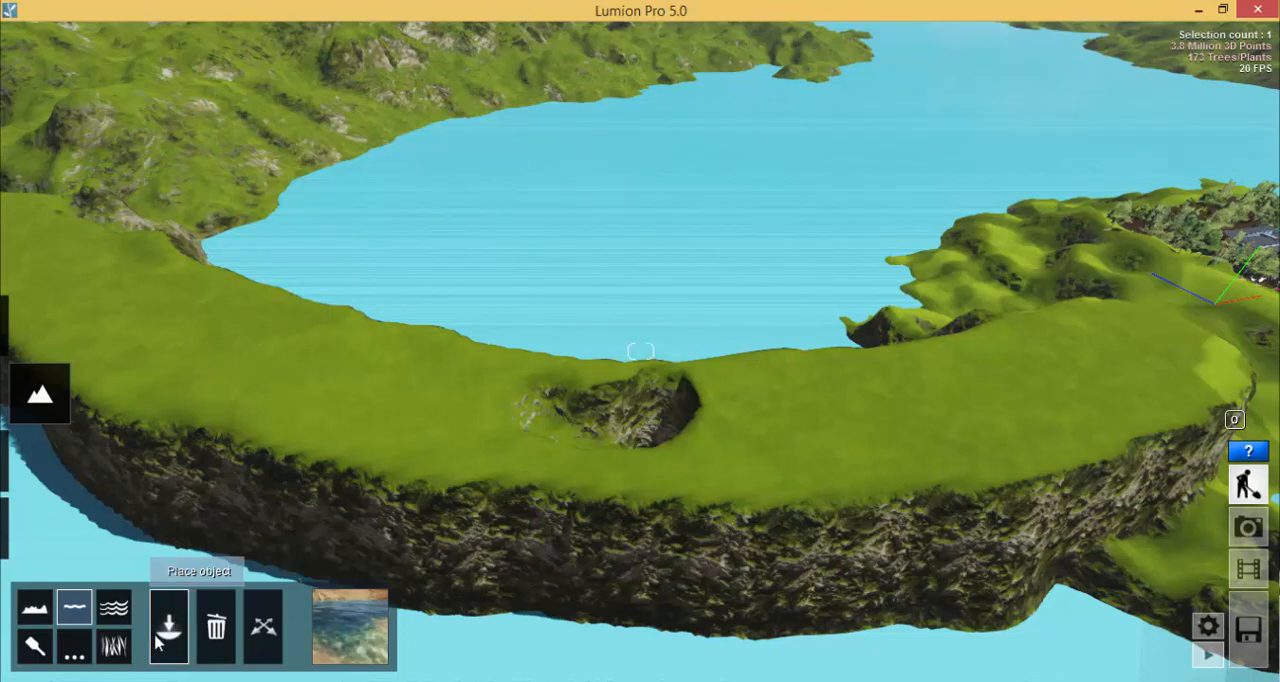
{"action": "left_click_drag", "start_coordinate": [481, 316], "coordinate": [966, 368]}
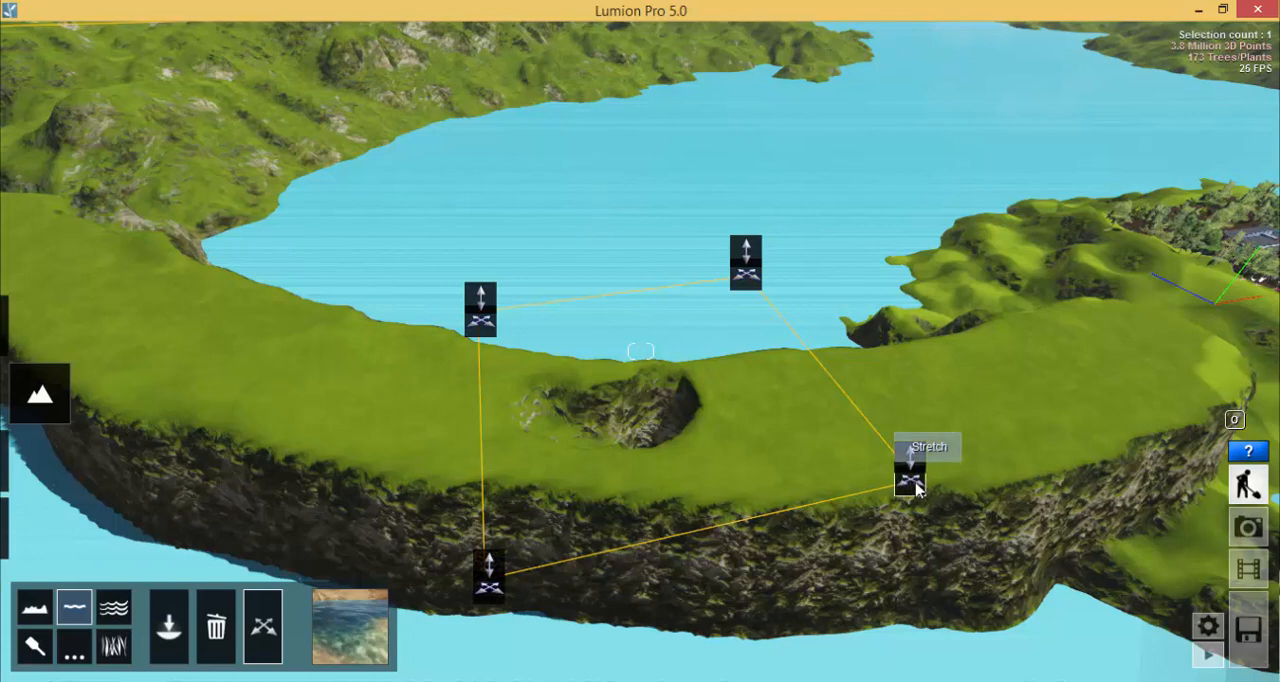
{"action": "left_click_drag", "start_coordinate": [906, 475], "coordinate": [865, 474]}
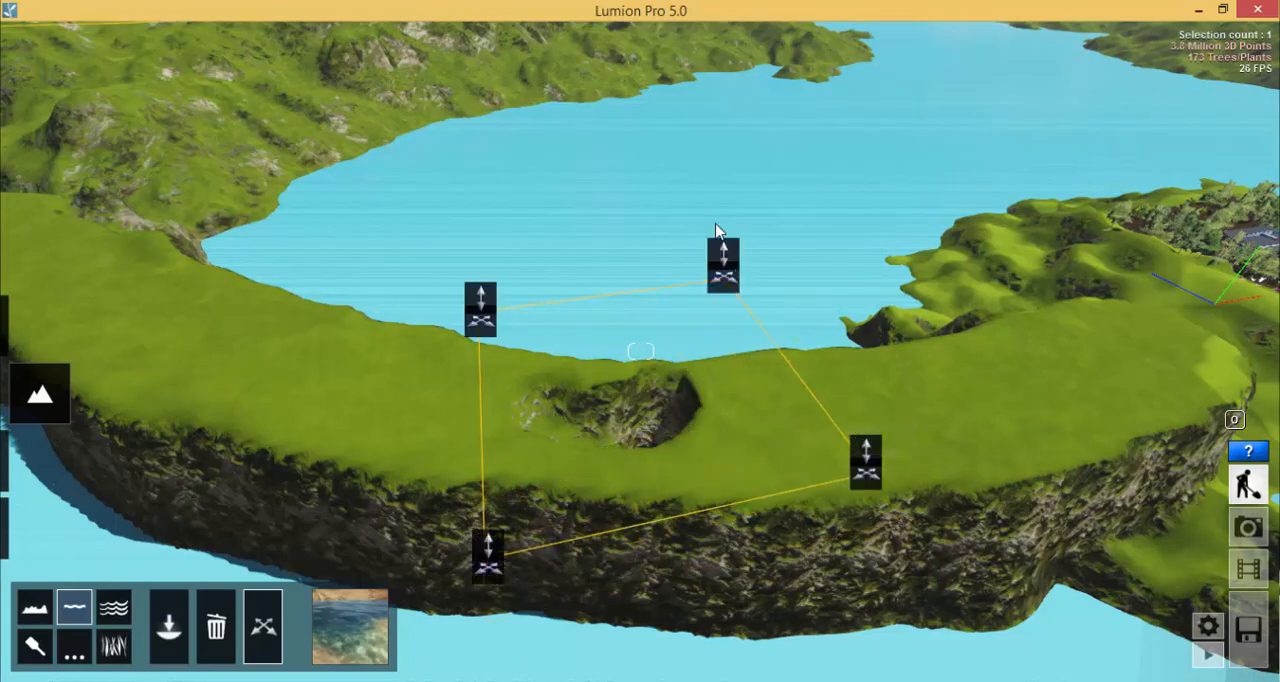
{"action": "left_click_drag", "start_coordinate": [725, 258], "coordinate": [659, 279]}
{"action": "left_click_drag", "start_coordinate": [727, 222], "coordinate": [362, 48]}
- Stretch the corners of the water plane inward so it fits closely around the hollow
{"action": "left_click_drag", "start_coordinate": [909, 366], "coordinate": [746, 443]}
{"action": "left_click_drag", "start_coordinate": [452, 496], "coordinate": [511, 486]}
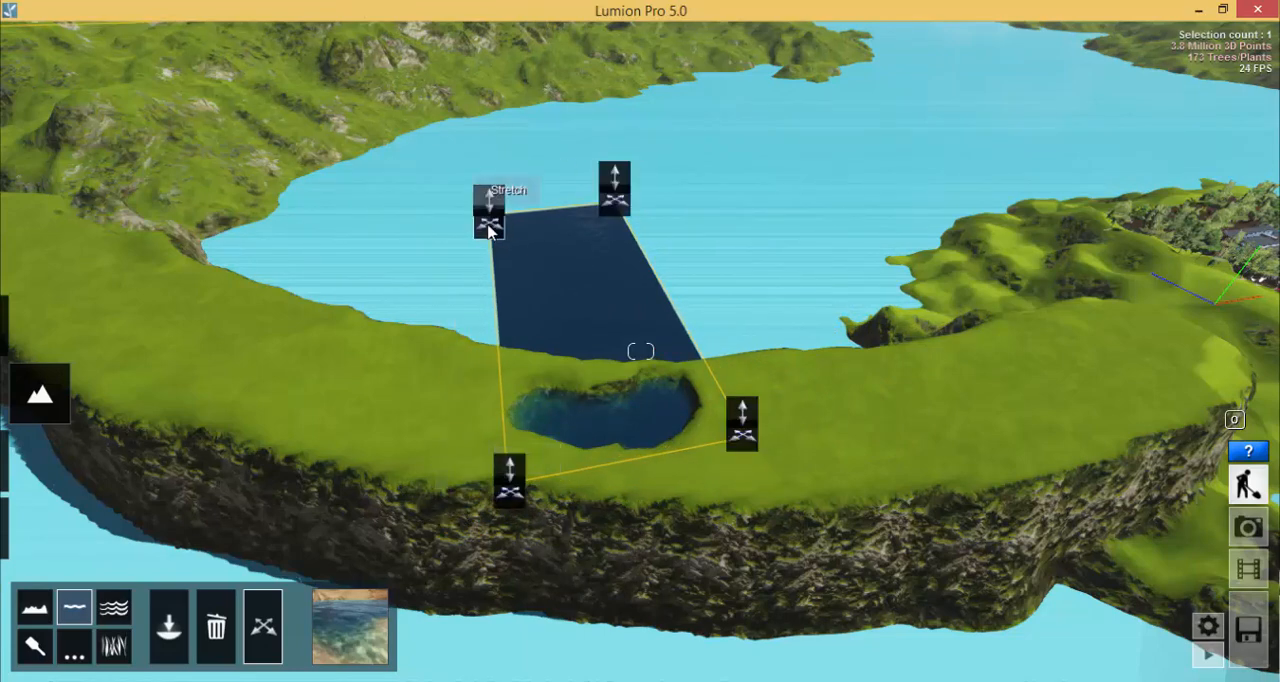
{"action": "left_click_drag", "start_coordinate": [491, 209], "coordinate": [493, 392]}
- Examine the filled pond and its shoreline up close from several angles
{"action": "key", "text": "w"}
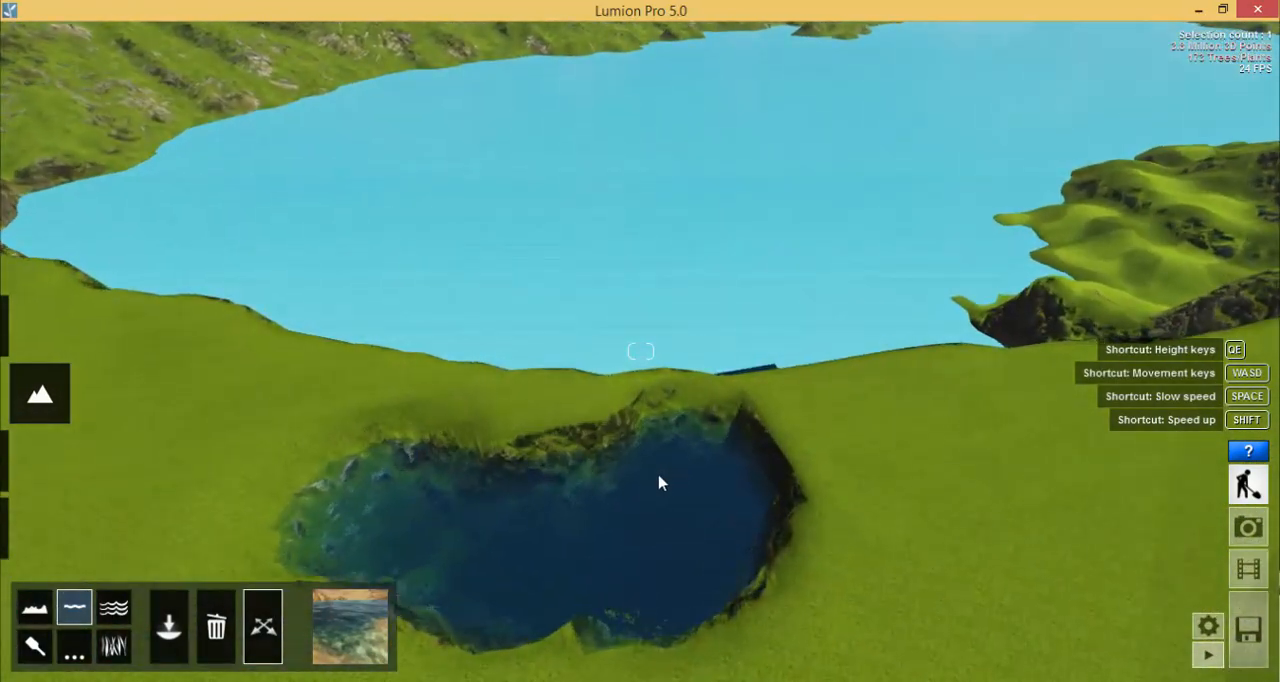
{"action": "key", "text": "w"}
{"action": "key", "text": "s"}
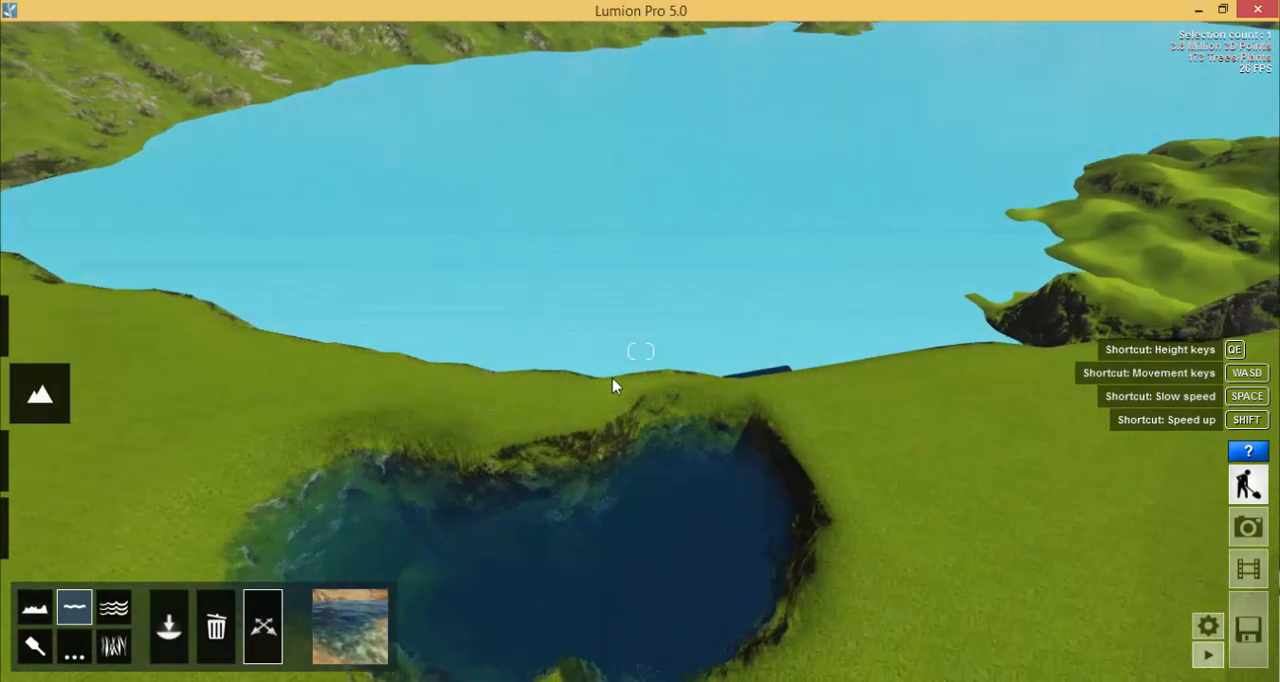
{"action": "key", "text": "s"}
{"action": "right_click_drag", "start_coordinate": [606, 387], "coordinate": [571, 437]}
{"action": "key", "text": "w"}
{"action": "key", "text": "w"}
{"action": "key", "text": "s"}
{"action": "key", "text": "w"}
{"action": "key", "text": "s"}
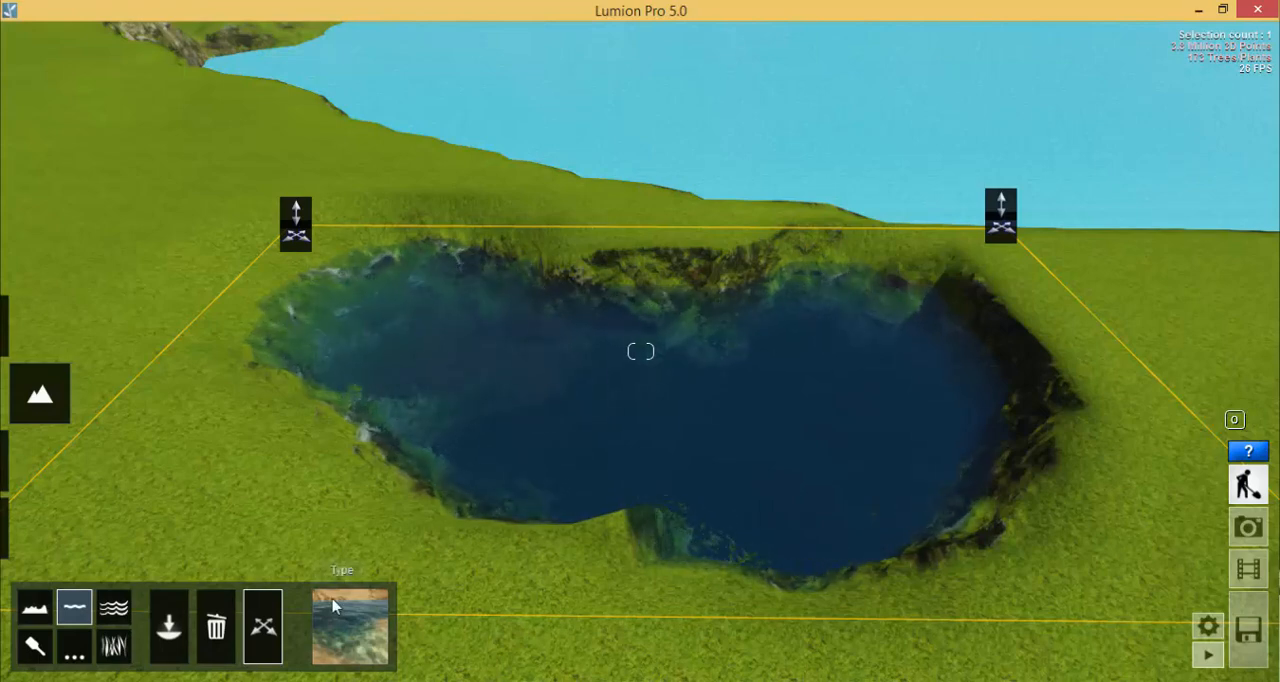
- Try the Ocean, Tropical and murky olive-brown water types on the pond one after another
{"action": "left_click", "coordinate": [357, 652]}
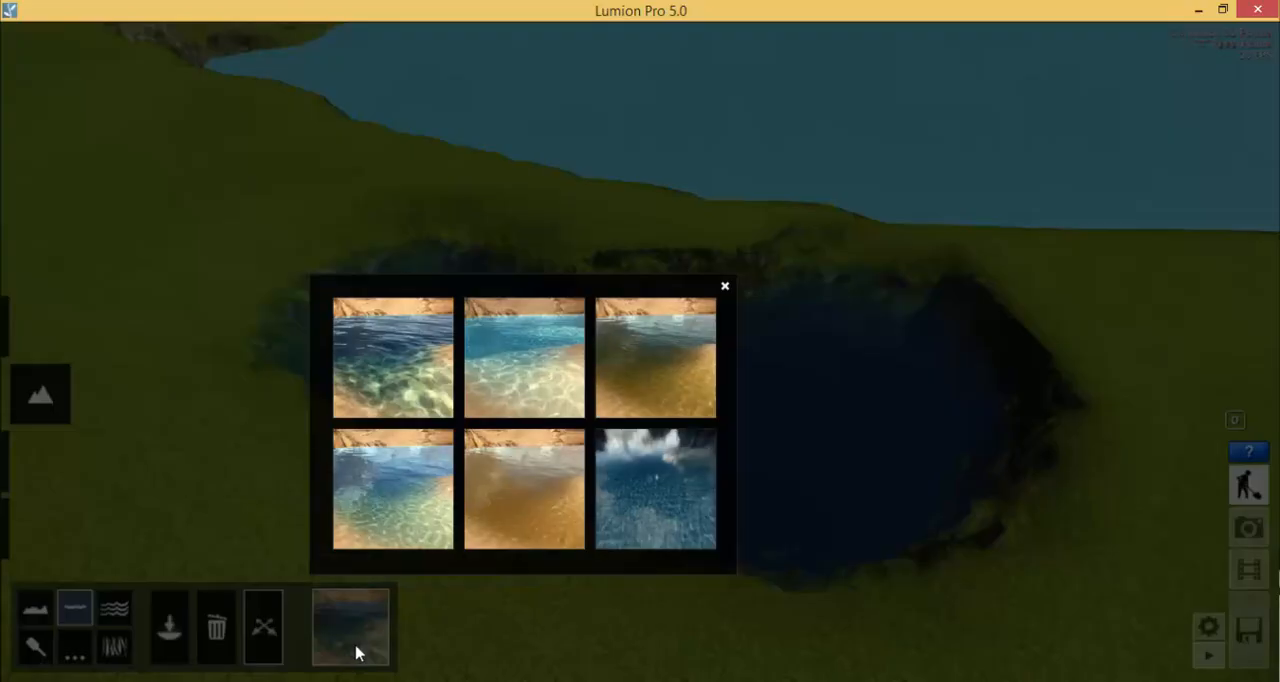
{"action": "left_click", "coordinate": [406, 361]}
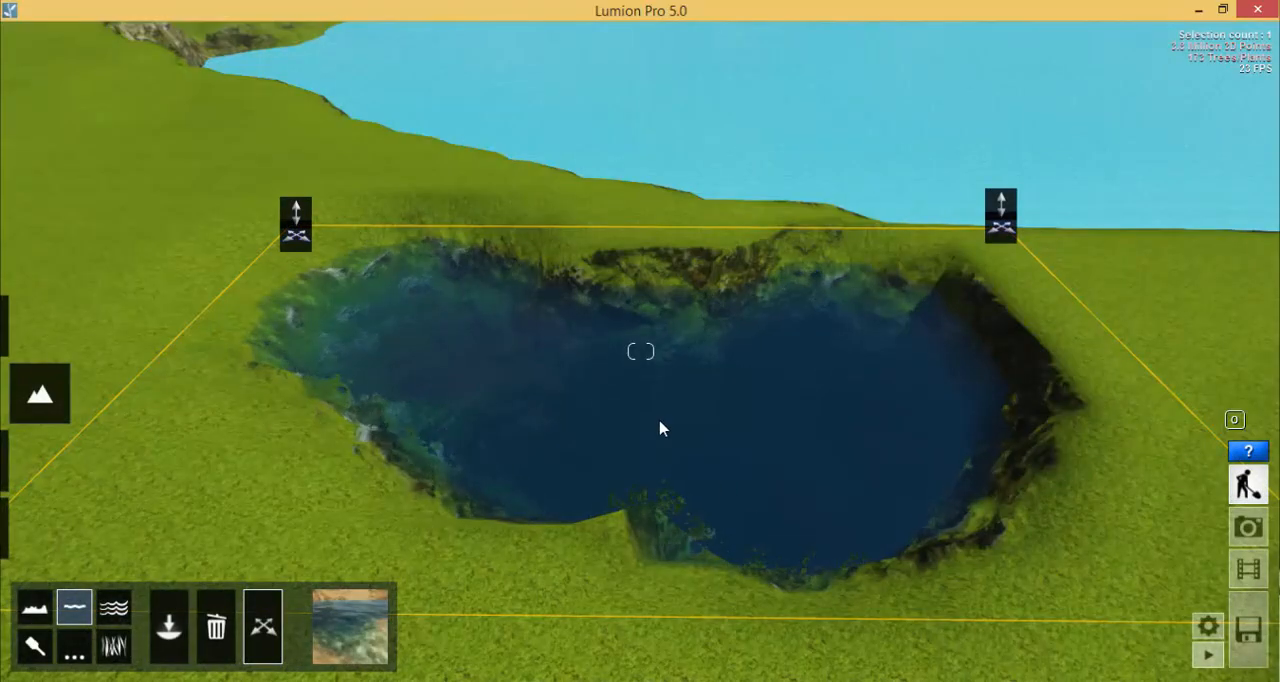
{"action": "left_click", "coordinate": [342, 634]}
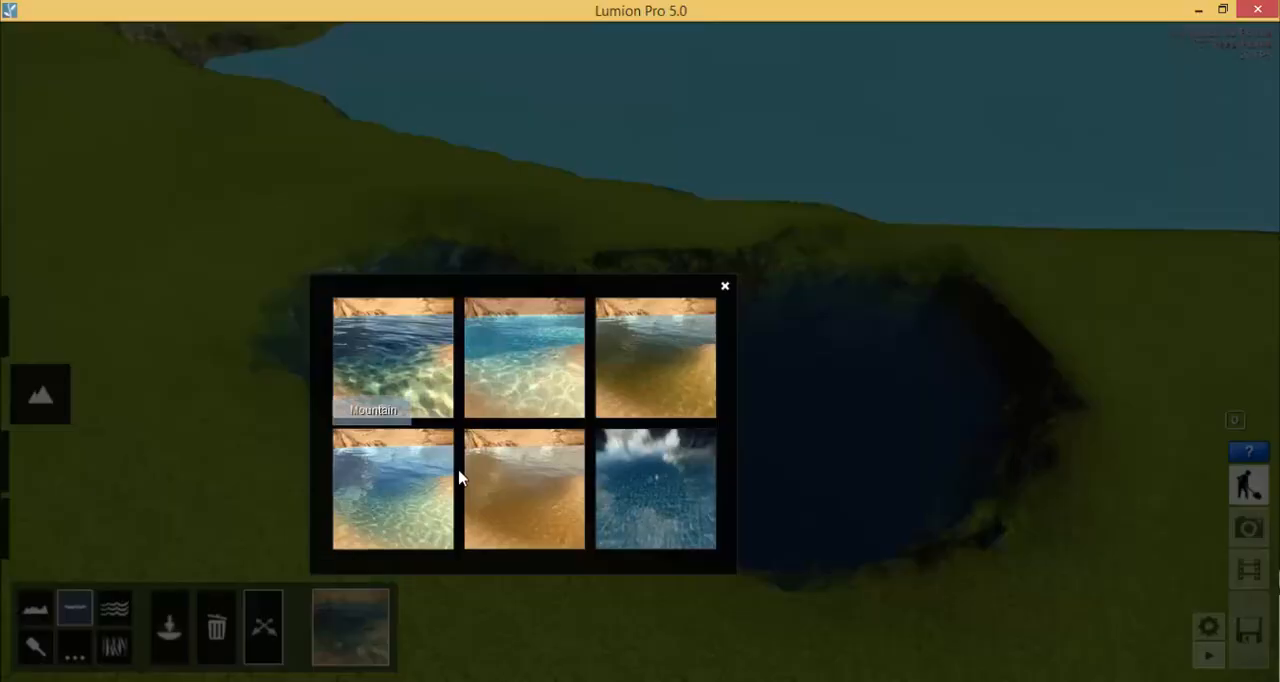
{"action": "left_click", "coordinate": [539, 348]}
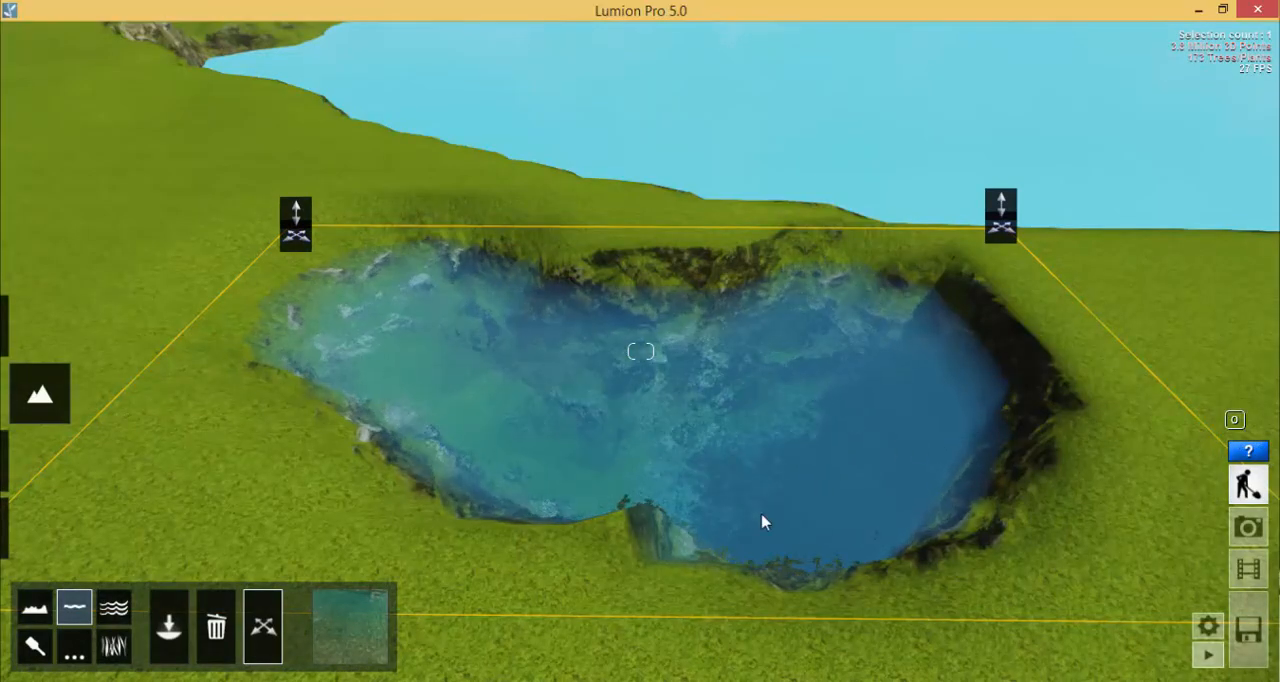
{"action": "left_click", "coordinate": [362, 615]}
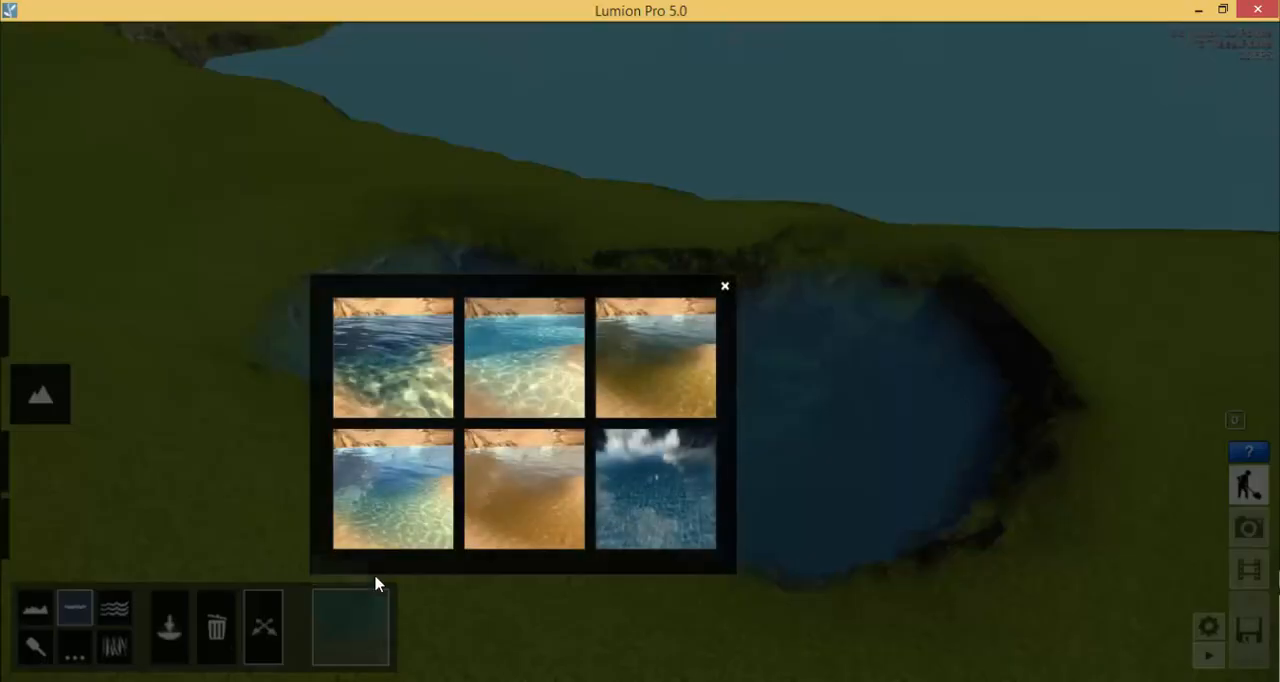
{"action": "left_click", "coordinate": [710, 369]}
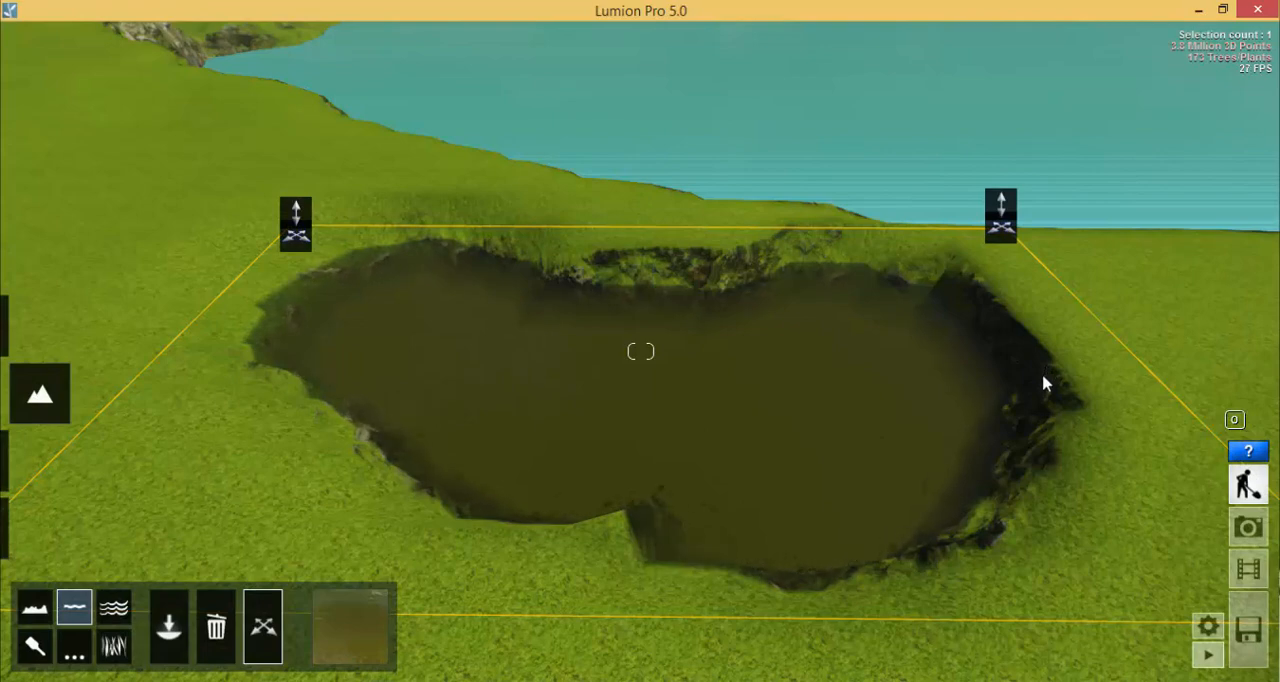
- Try the clear blue water type below Ocean on the pond, followed by Dirt and Ice
{"action": "left_click", "coordinate": [357, 626]}
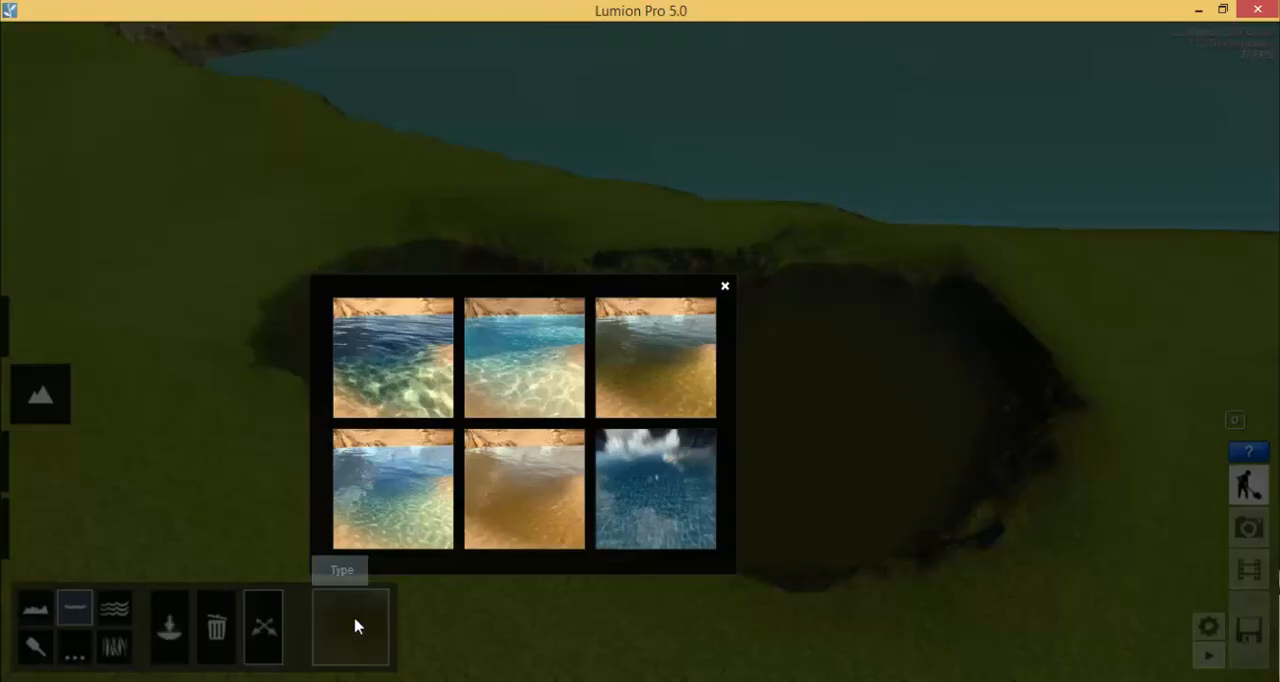
{"action": "left_click", "coordinate": [398, 518]}
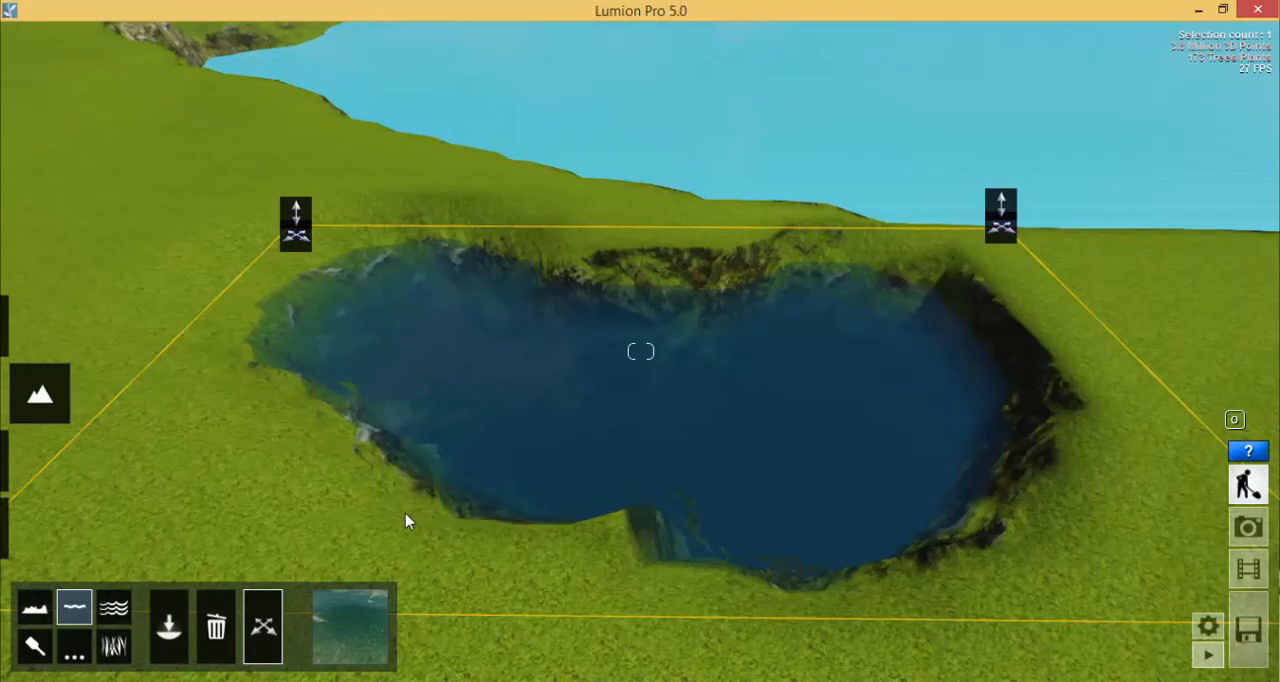
{"action": "left_click", "coordinate": [330, 660]}
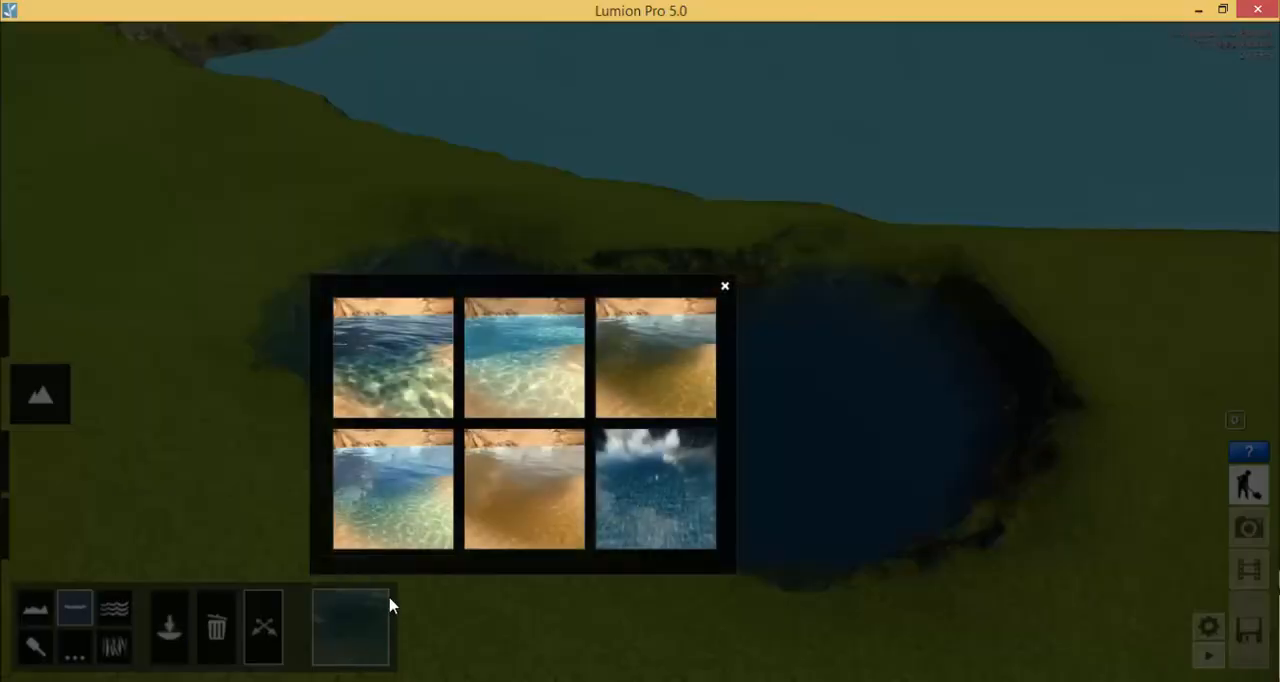
{"action": "left_click", "coordinate": [537, 502]}
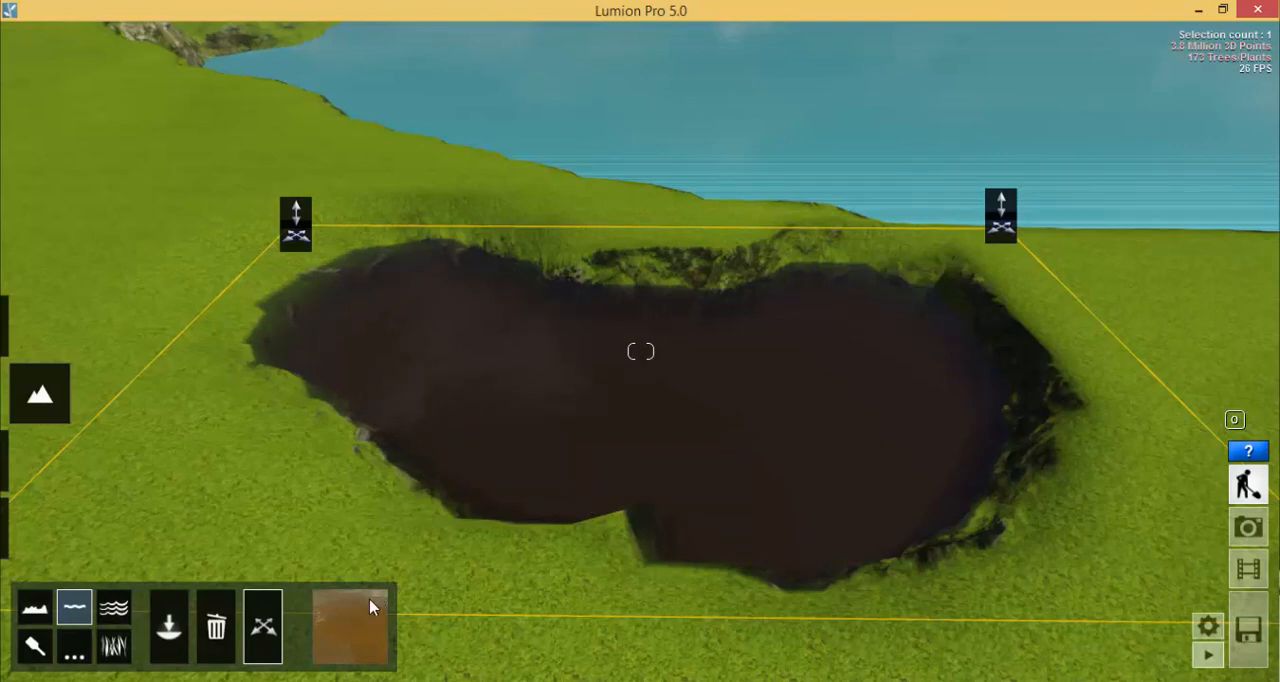
{"action": "left_click", "coordinate": [352, 628]}
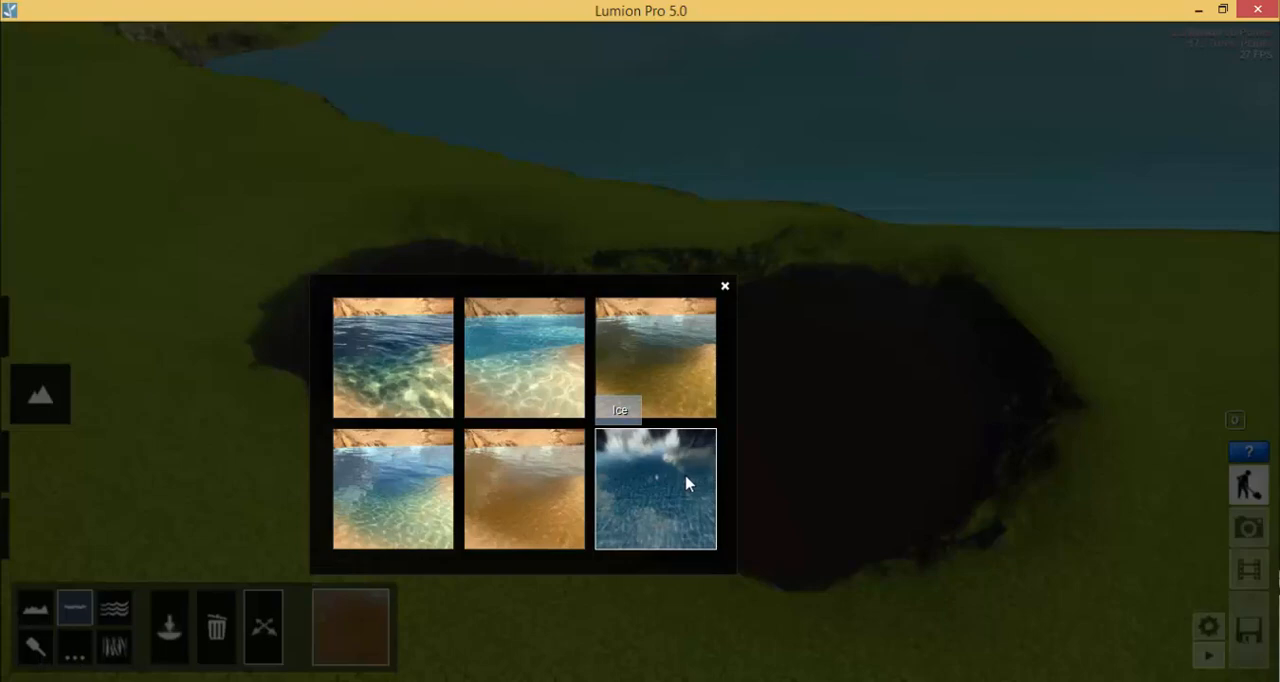
{"action": "left_click", "coordinate": [686, 484]}
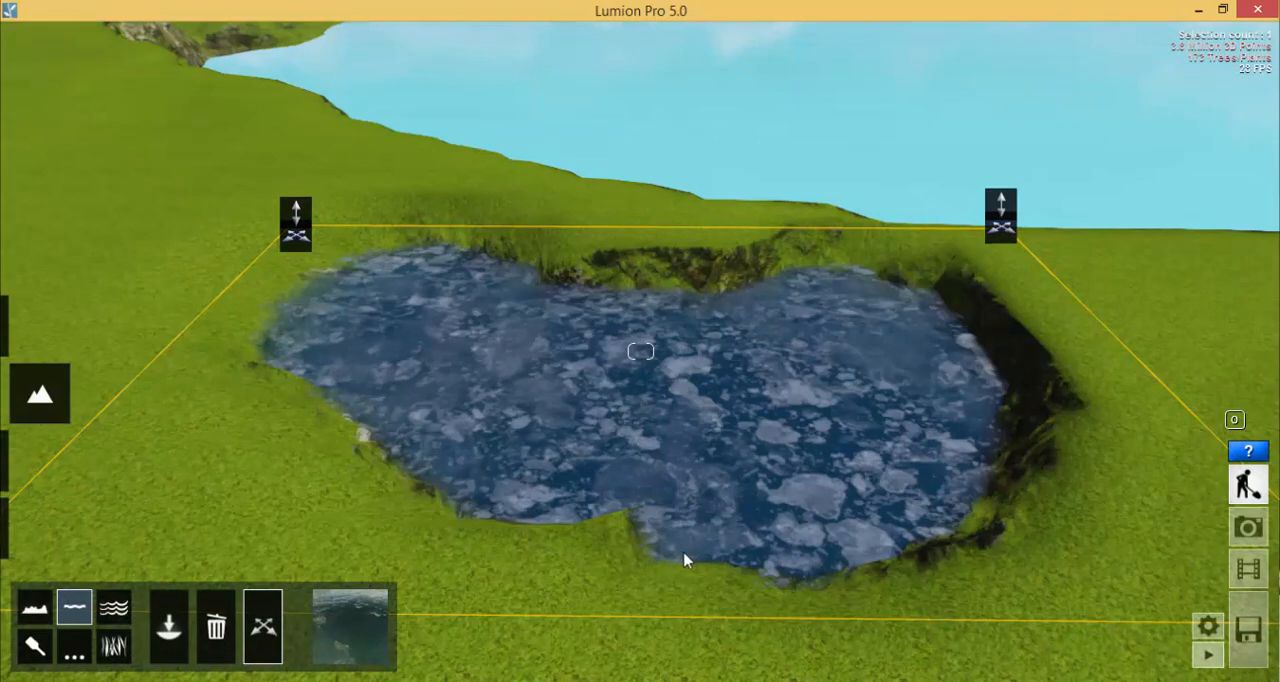
- Set the pond's water type to Tropical
{"action": "left_click", "coordinate": [349, 620]}
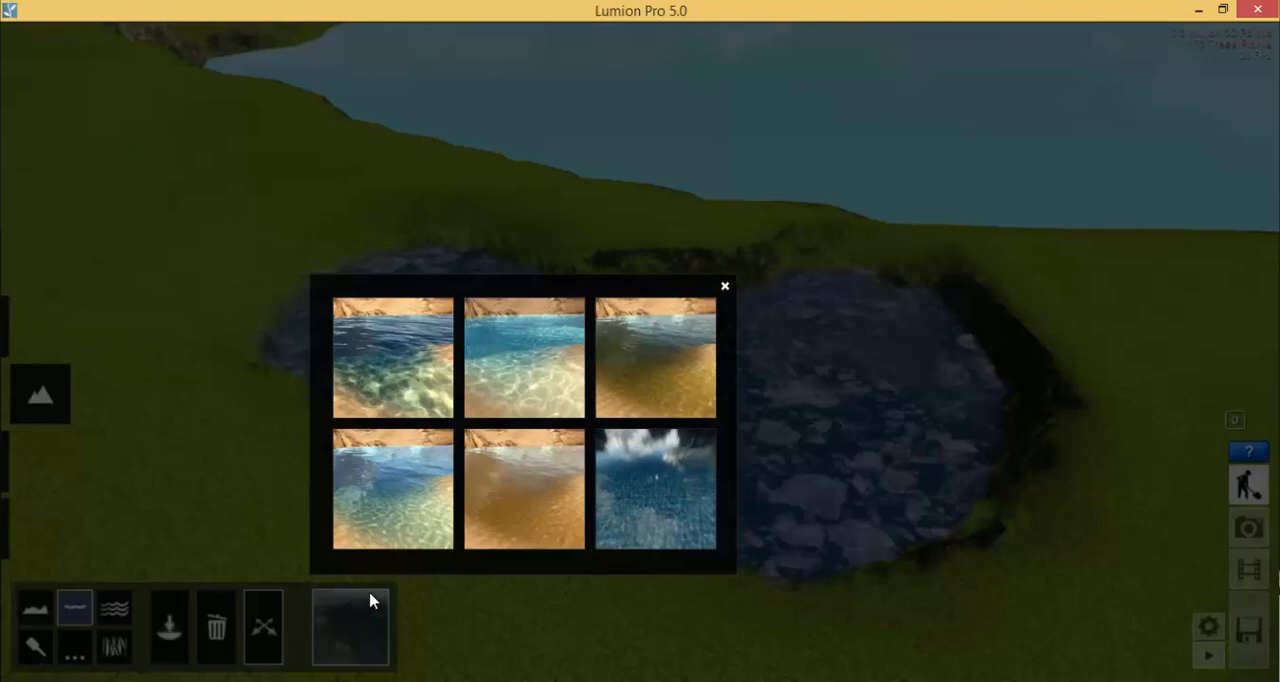
{"action": "left_click", "coordinate": [503, 388]}
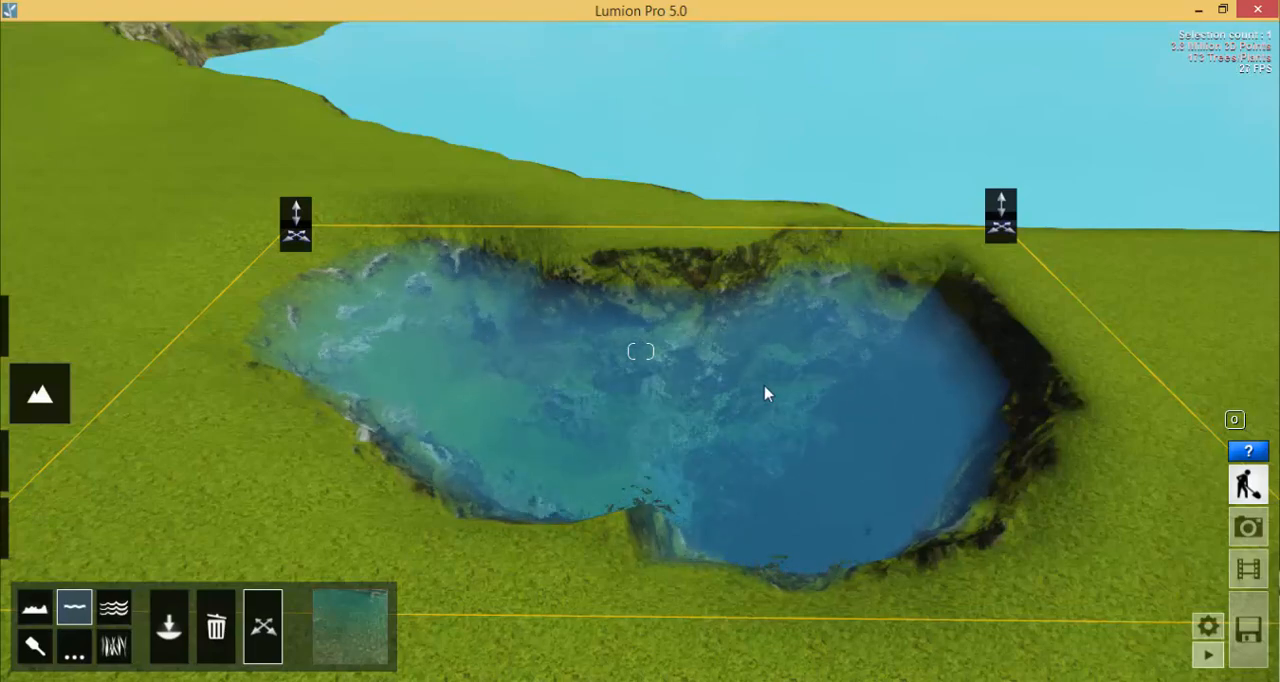
- View the pond in its surroundings and fly across the land bridge to the house on the island
{"action": "mouse_move", "coordinate": [765, 387]}
{"action": "right_mouse_down"}
{"action": "mouse_move", "coordinate": [778, 361]}
{"action": "mouse_move", "coordinate": [771, 381]}
{"action": "right_mouse_up"}
{"action": "key", "text": "w"}
{"action": "key", "text": "s"}
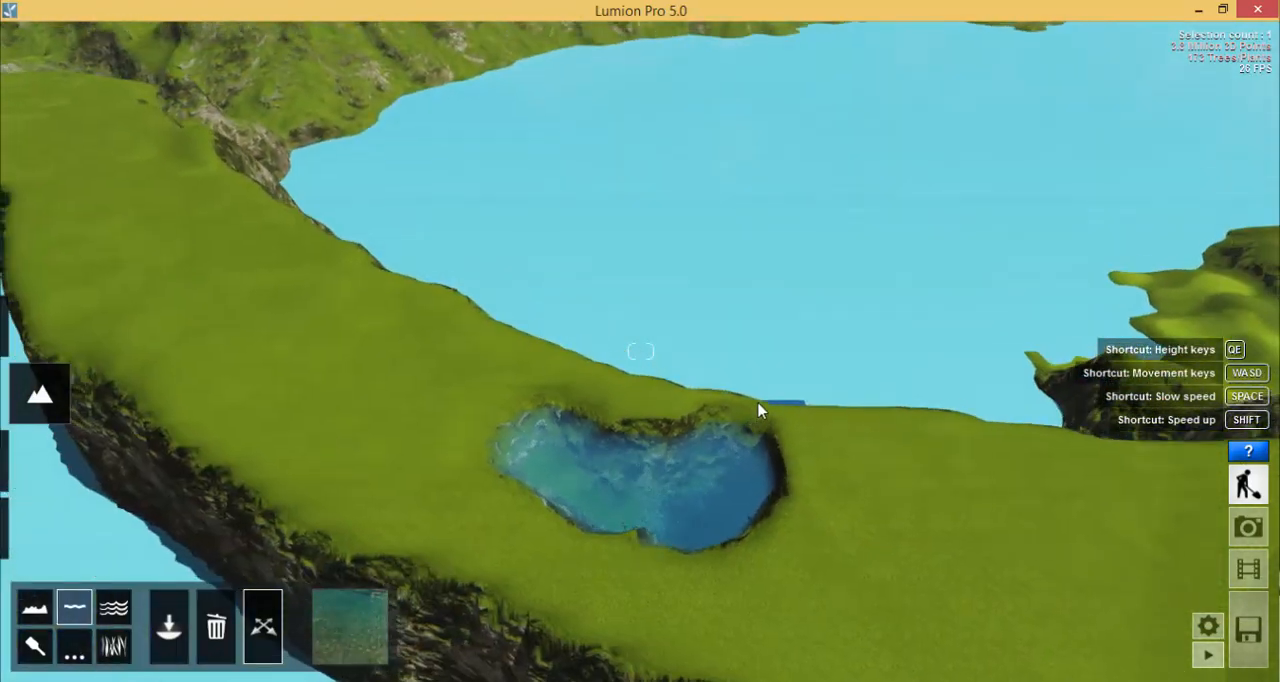
{"action": "key", "text": "d"}
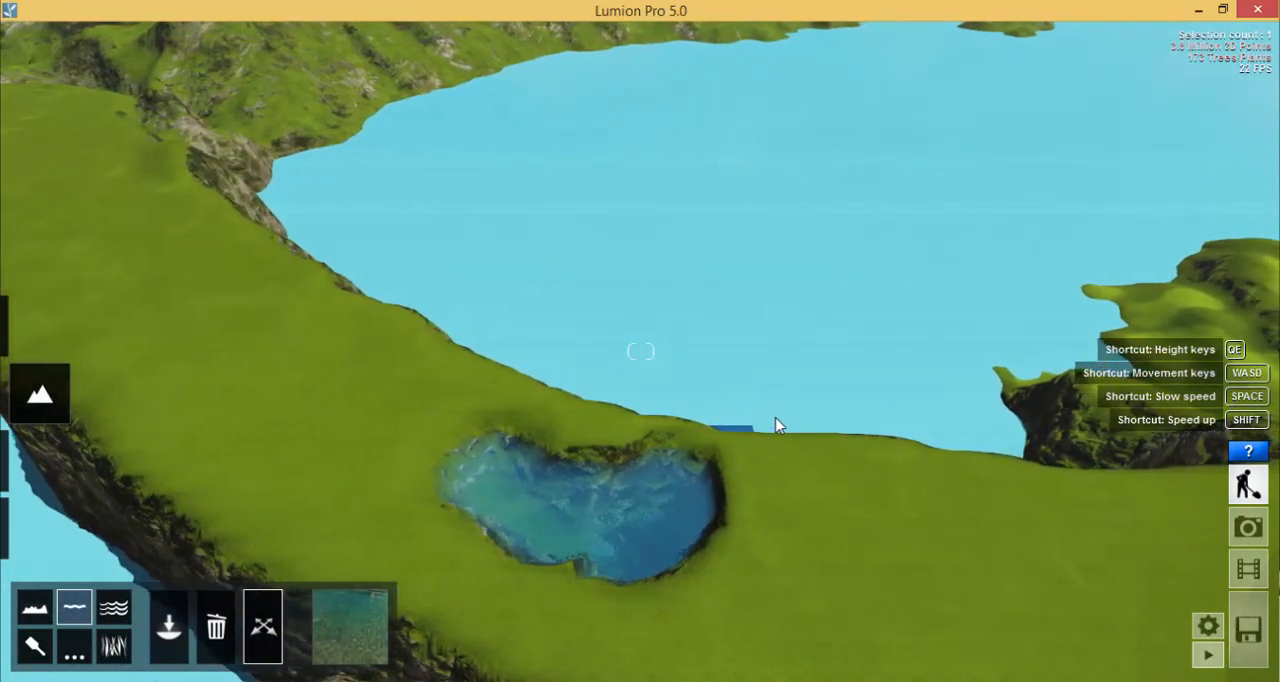
{"action": "key", "text": "d"}
{"action": "right_click_drag", "start_coordinate": [997, 417], "coordinate": [817, 403]}
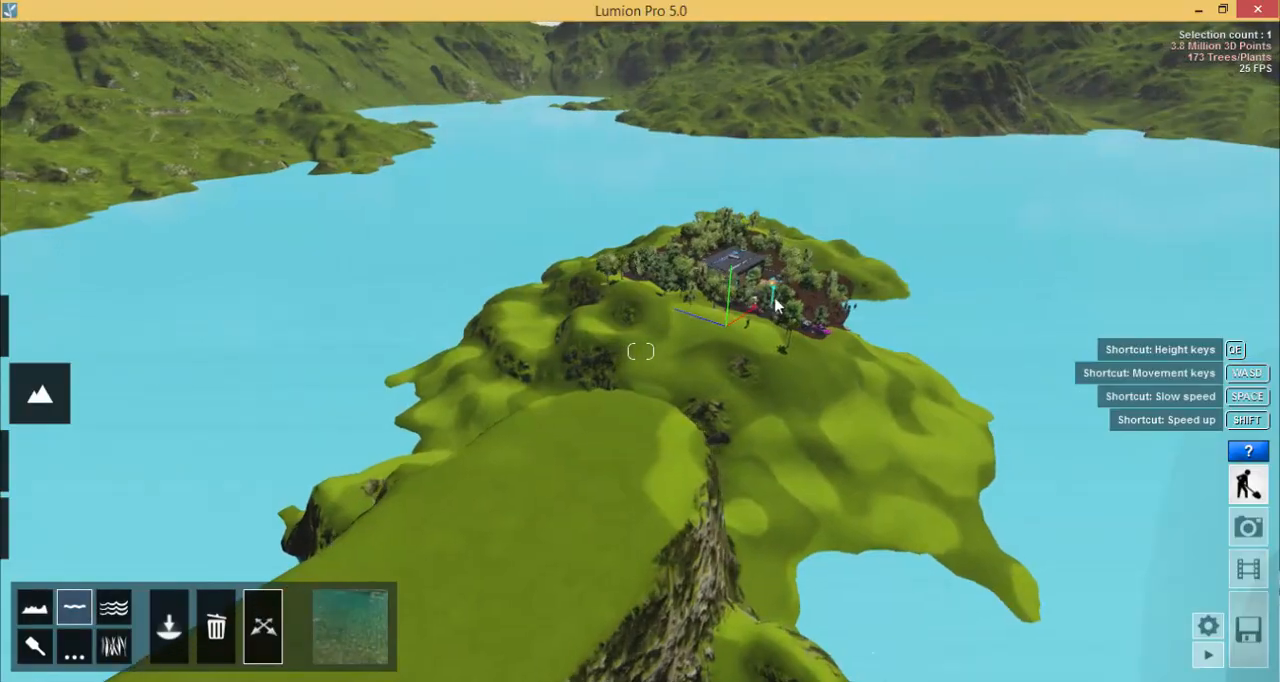
{"action": "key", "text": "w"}
{"action": "right_click_drag", "start_coordinate": [717, 326], "coordinate": [736, 393]}
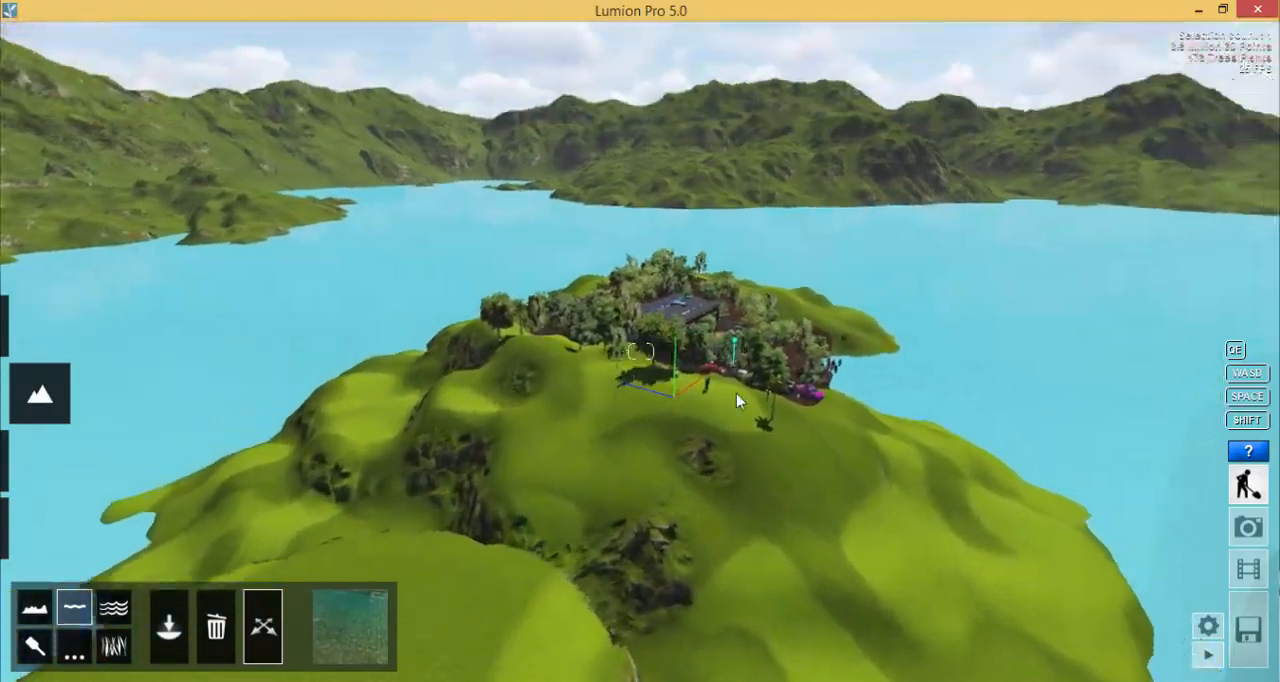
{"action": "key", "text": "w"}
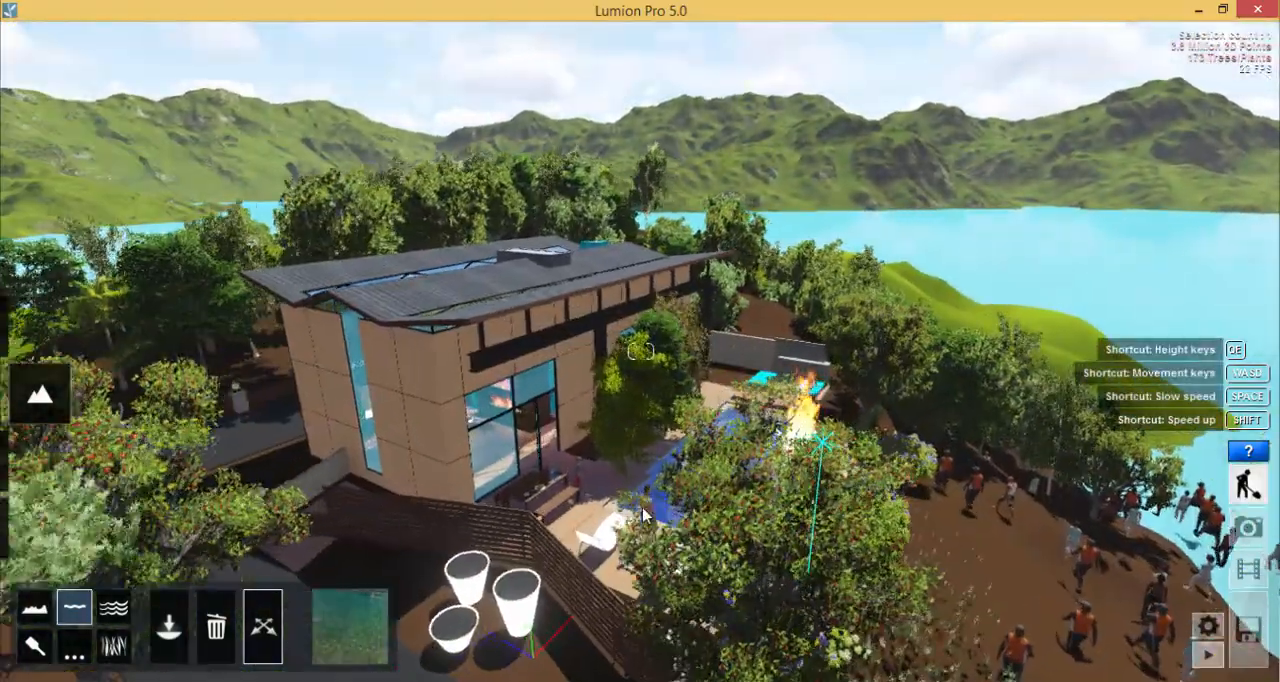
{"action": "key", "text": "w"}
- Examine the swimming pool's water beside the house, with its swimmer and fire fountain, from several angles
{"action": "right_click_drag", "start_coordinate": [643, 515], "coordinate": [535, 514]}
{"action": "right_click_drag", "start_coordinate": [735, 516], "coordinate": [600, 488]}
{"action": "key", "text": "s"}
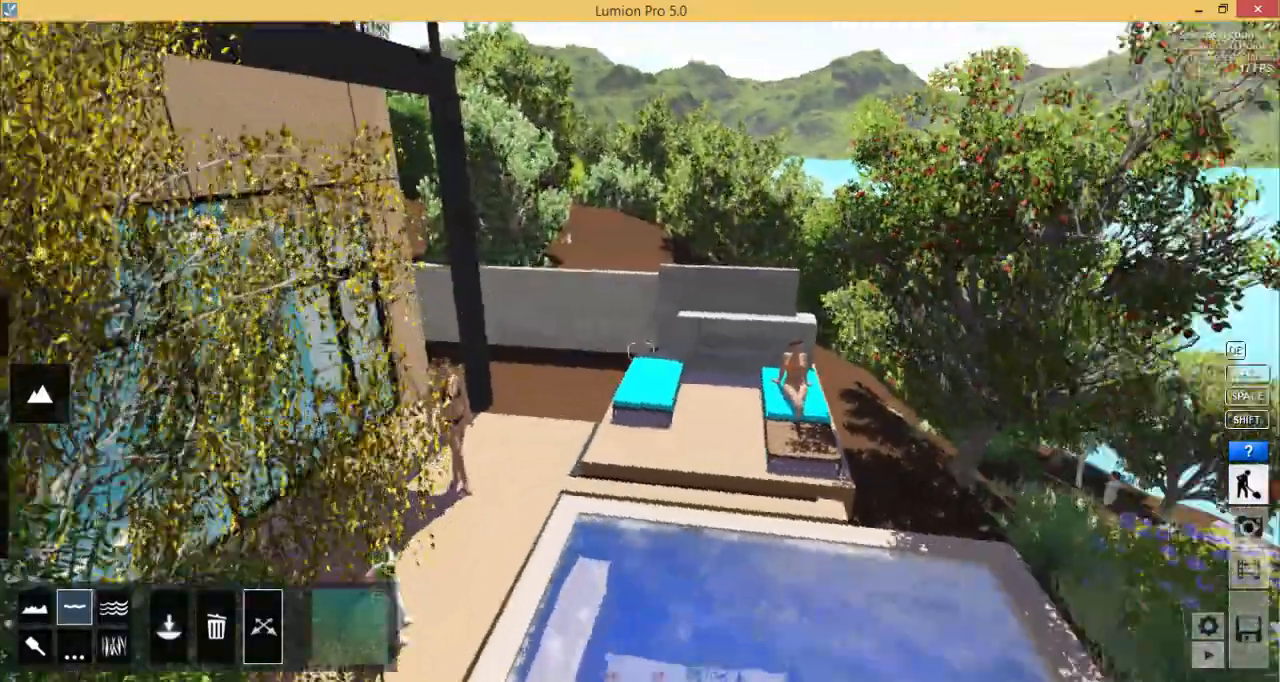
{"action": "key", "text": "s"}
{"action": "right_click_drag", "start_coordinate": [685, 440], "coordinate": [670, 443]}
{"action": "key", "text": "w"}
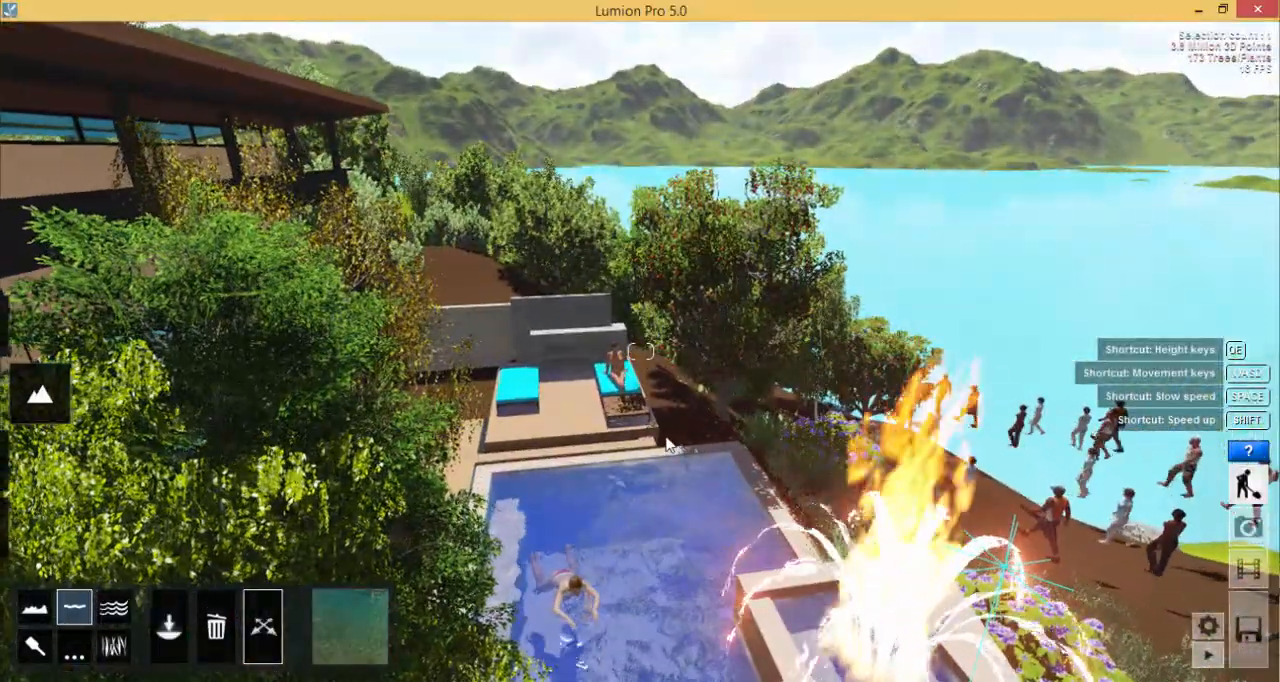
{"action": "key", "text": "w"}
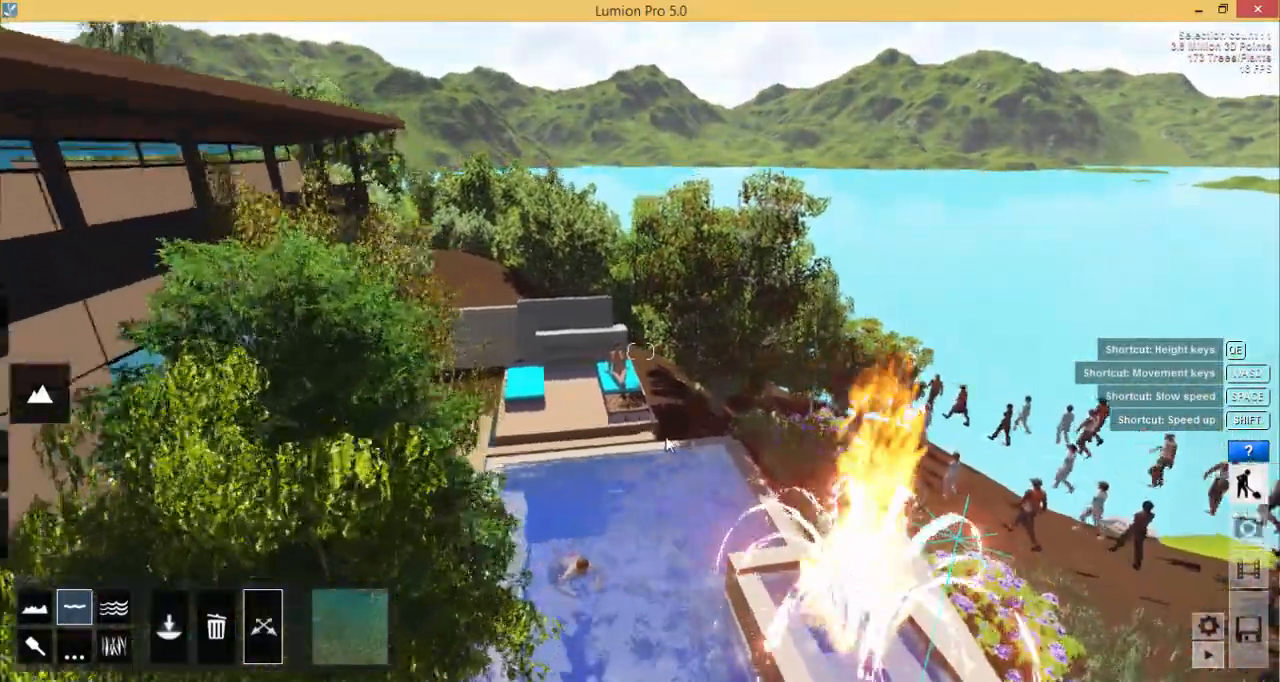
{"action": "key", "text": "e"}
{"action": "key", "text": "a"}
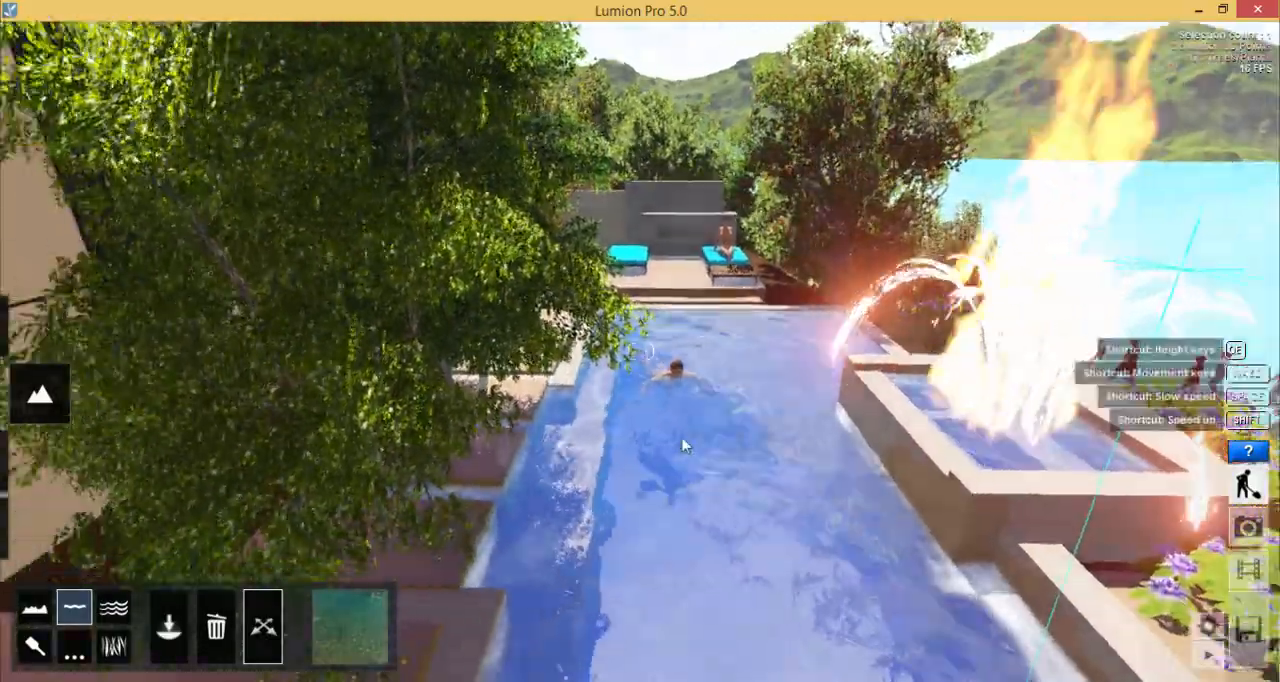
{"action": "key", "text": "a"}
{"action": "key", "text": "d"}
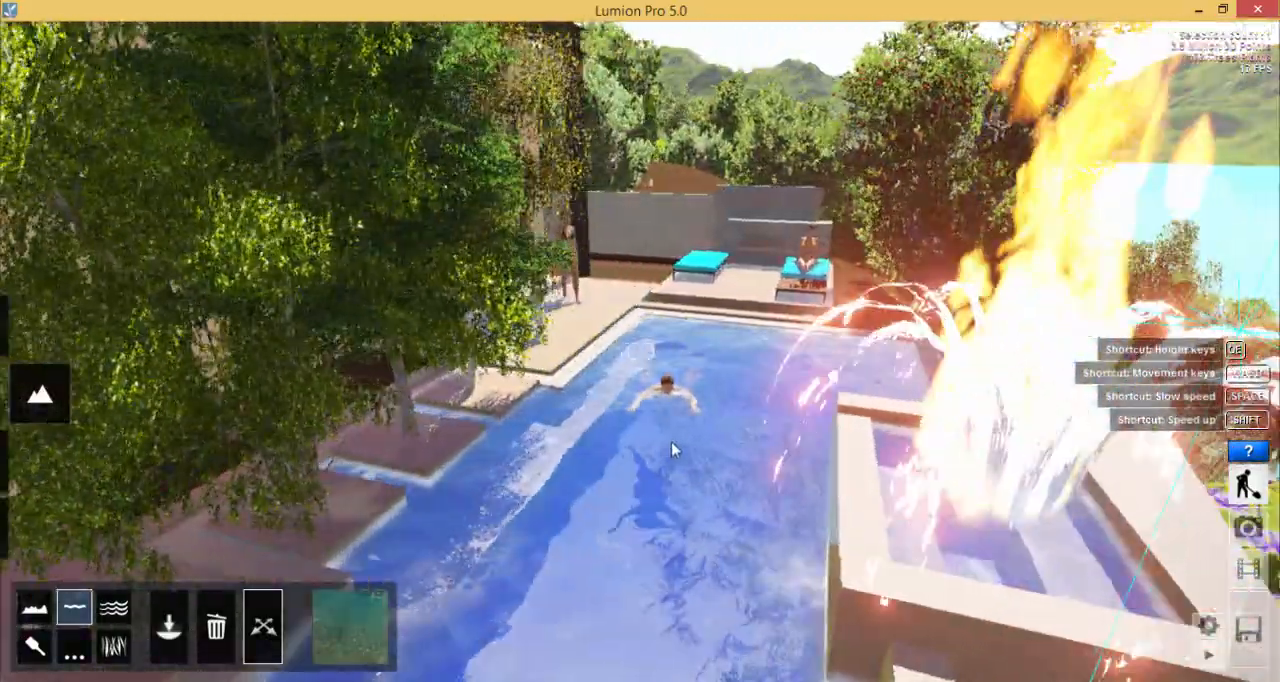
- Look over the swimmer in the pool from above and inspect the pool's floor and walls from below the water surface
{"action": "key", "text": "d"}
{"action": "key", "text": "a"}
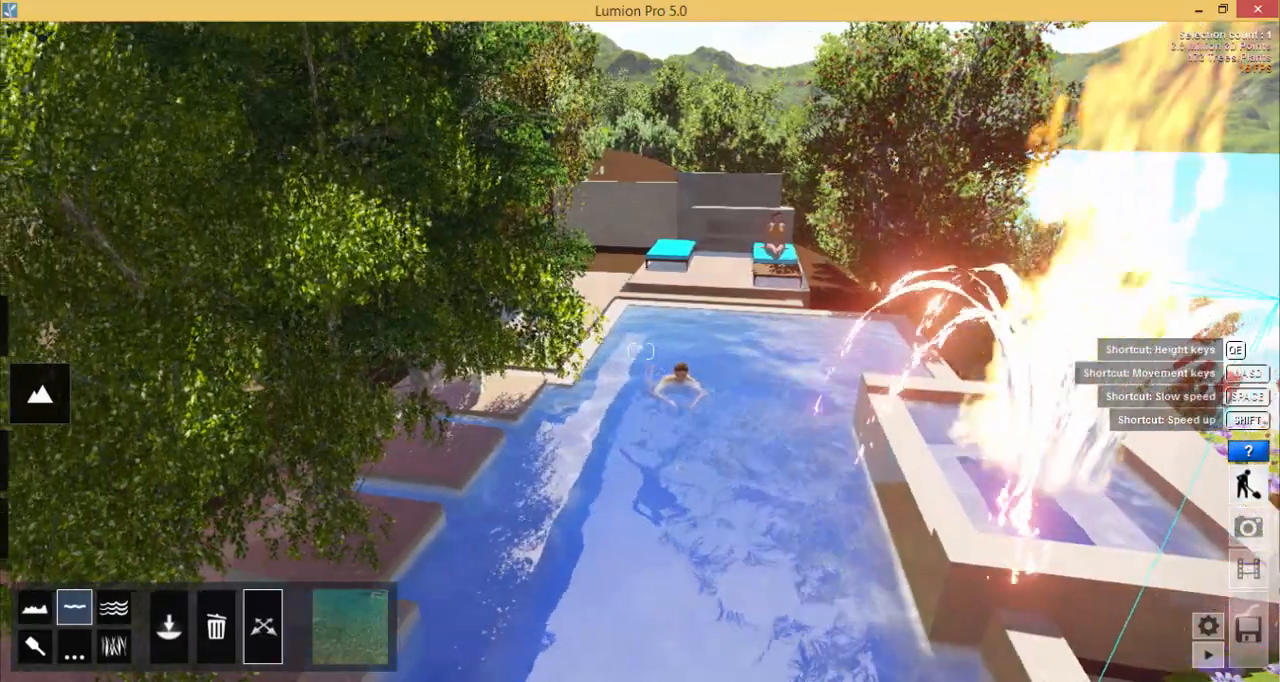
{"action": "key", "text": "s"}
{"action": "key", "text": "w"}
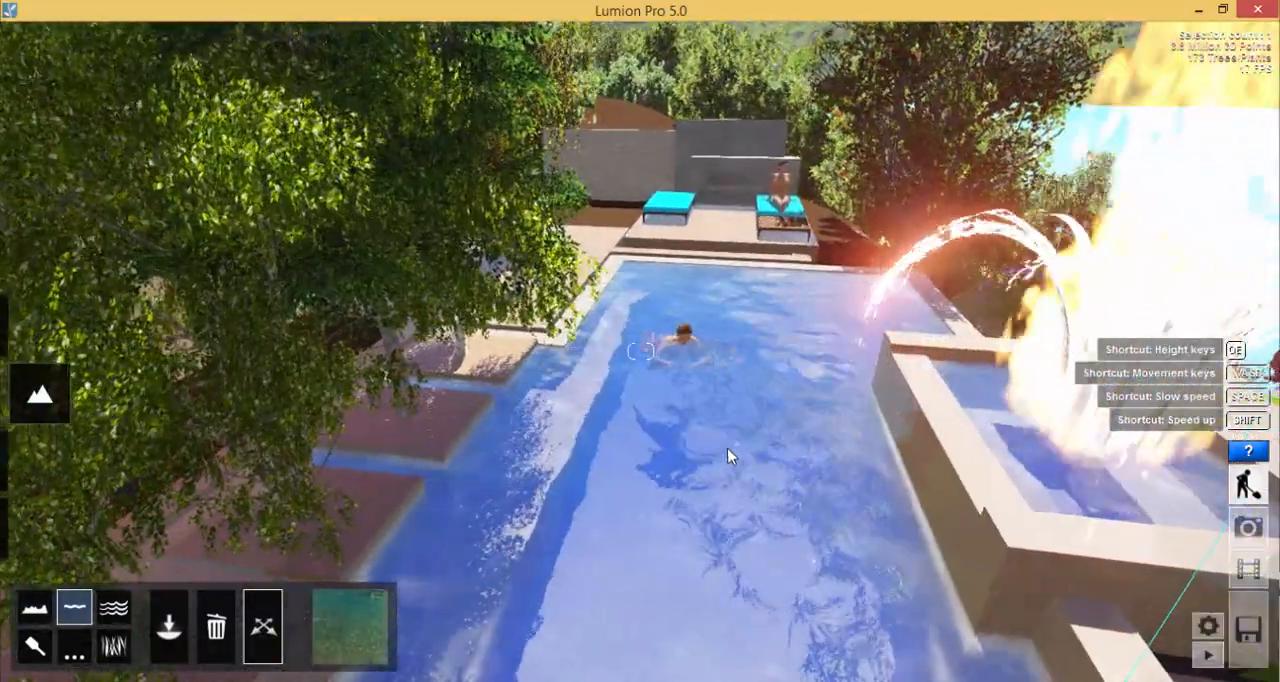
{"action": "mouse_move", "coordinate": [750, 443]}
{"action": "right_mouse_down"}
{"action": "mouse_move", "coordinate": [743, 422]}
{"action": "mouse_move", "coordinate": [752, 432]}
{"action": "right_mouse_up"}
{"action": "key", "text": "w"}
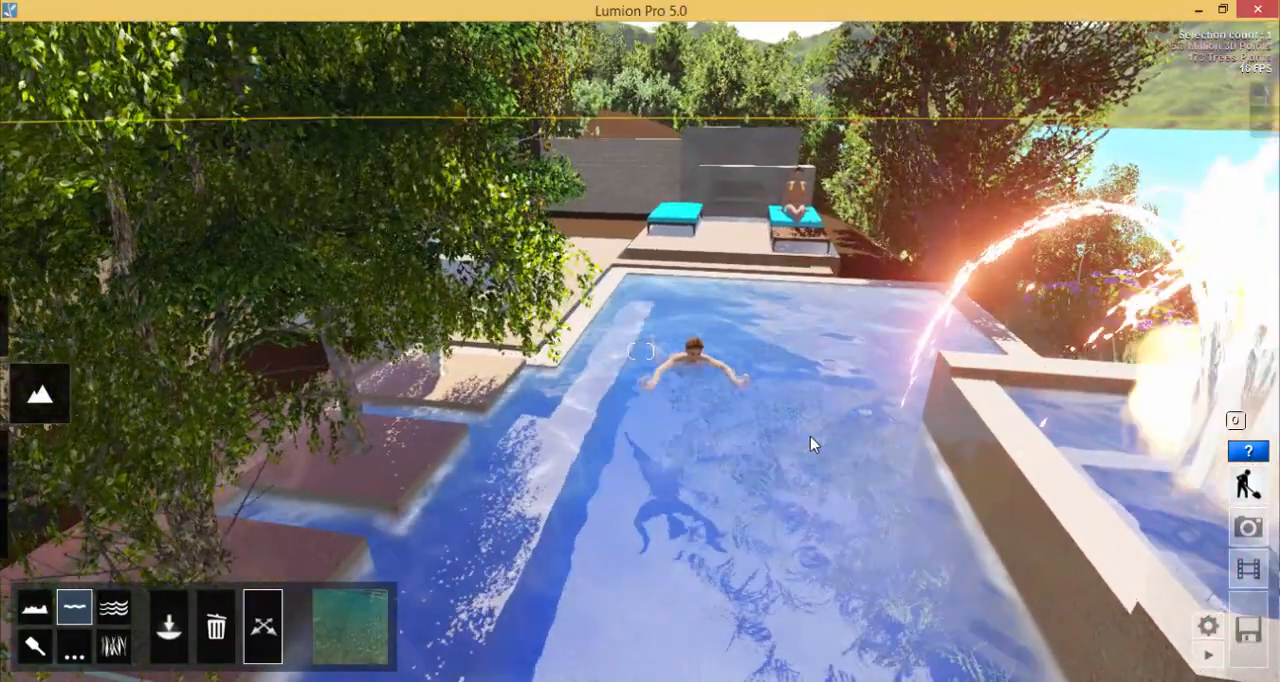
{"action": "key", "text": "s"}
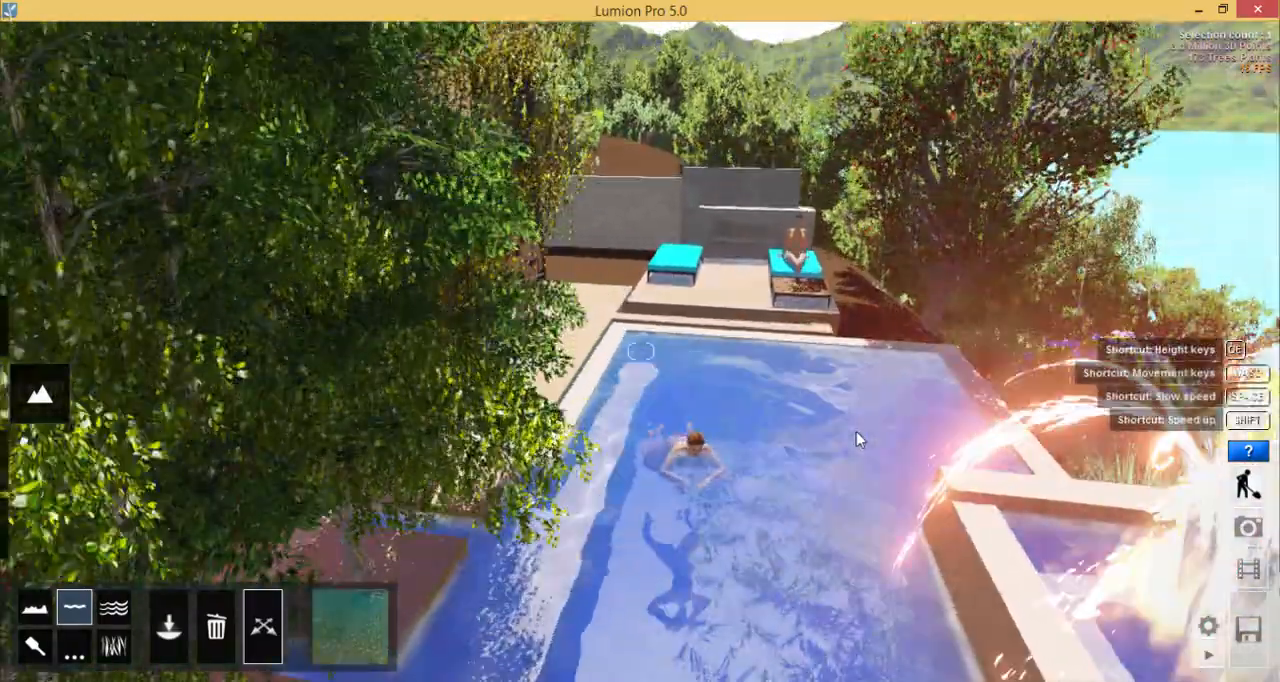
{"action": "key", "text": "e"}
{"action": "right_click_drag", "start_coordinate": [851, 414], "coordinate": [858, 402]}
{"action": "key", "text": "e"}
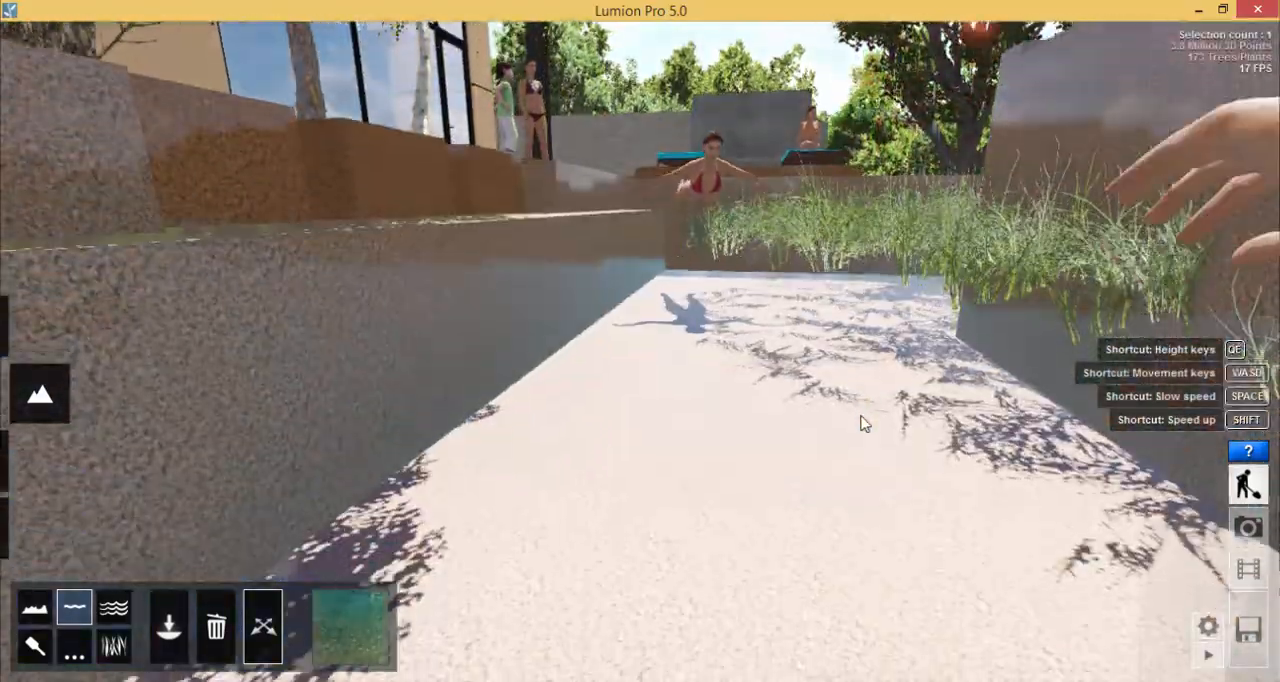
{"action": "right_click_drag", "start_coordinate": [861, 398], "coordinate": [866, 368]}
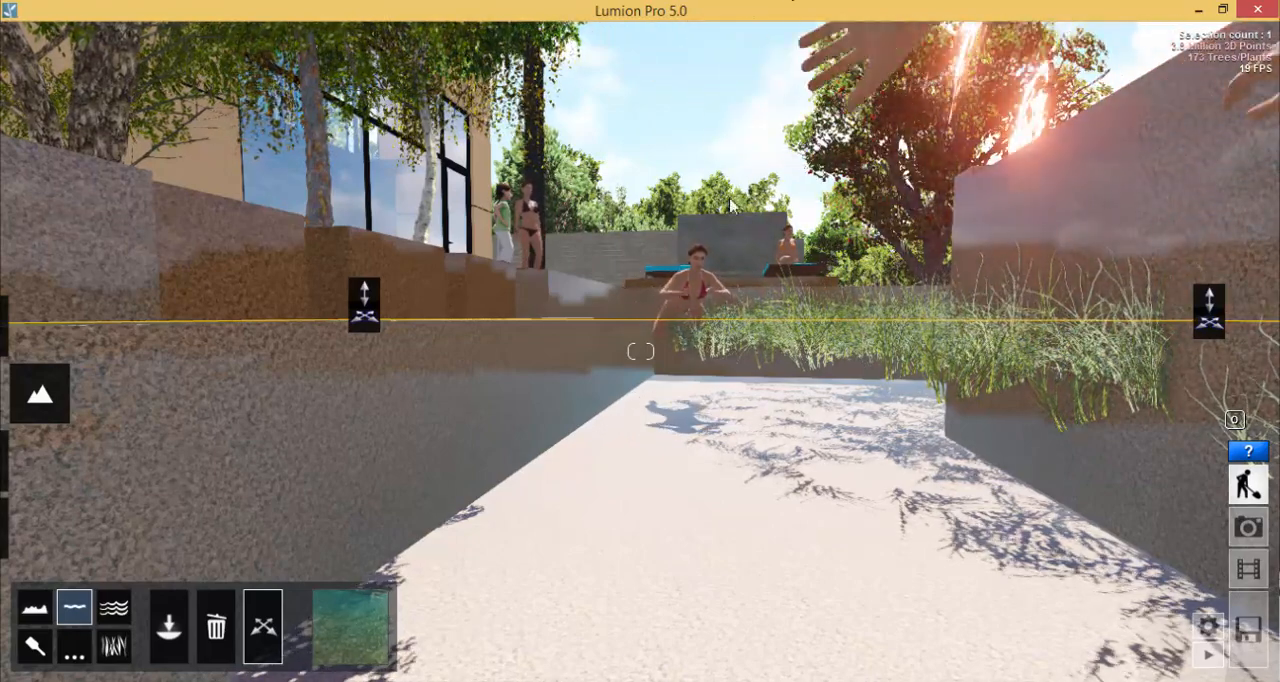
{"action": "right_click_drag", "start_coordinate": [818, 480], "coordinate": [823, 427]}
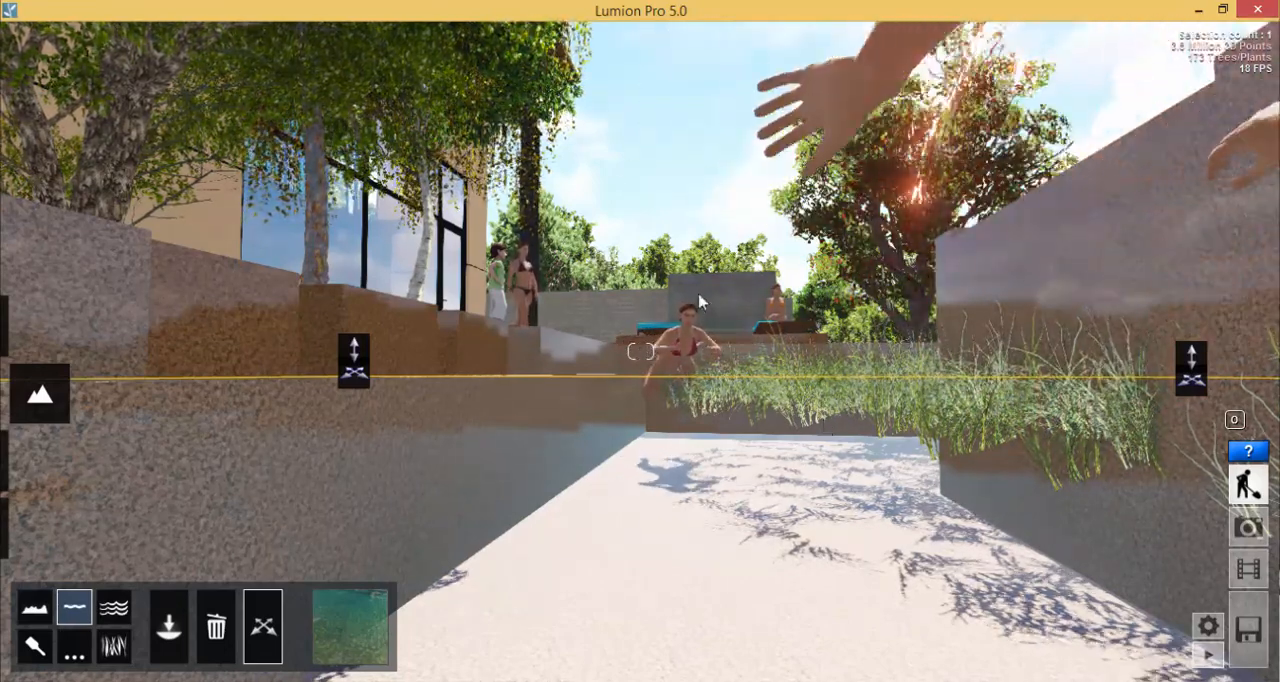
{"action": "right_click_drag", "start_coordinate": [700, 302], "coordinate": [886, 338]}
{"action": "key", "text": "w"}
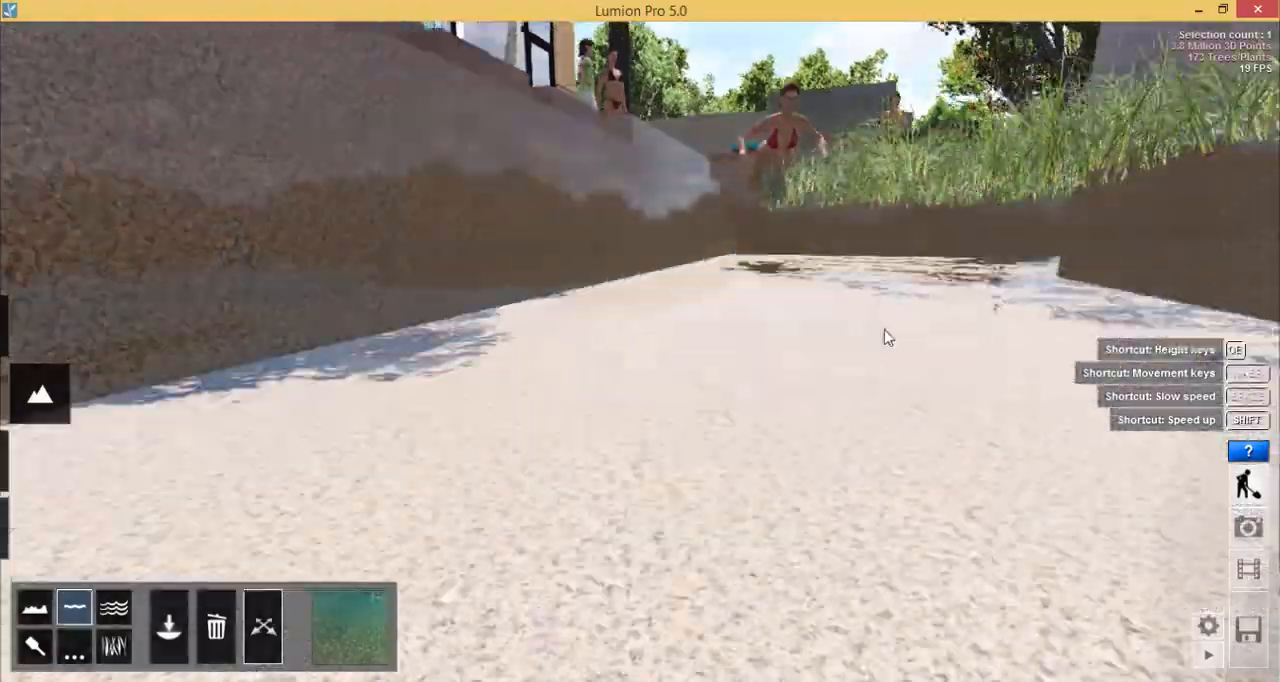
- Place a water object over the swimming pool, spanning from its far corner by the sunbeds to the near corner
{"action": "key", "text": "s"}
{"action": "key", "text": "q"}
{"action": "right_click_drag", "start_coordinate": [884, 285], "coordinate": [965, 337]}
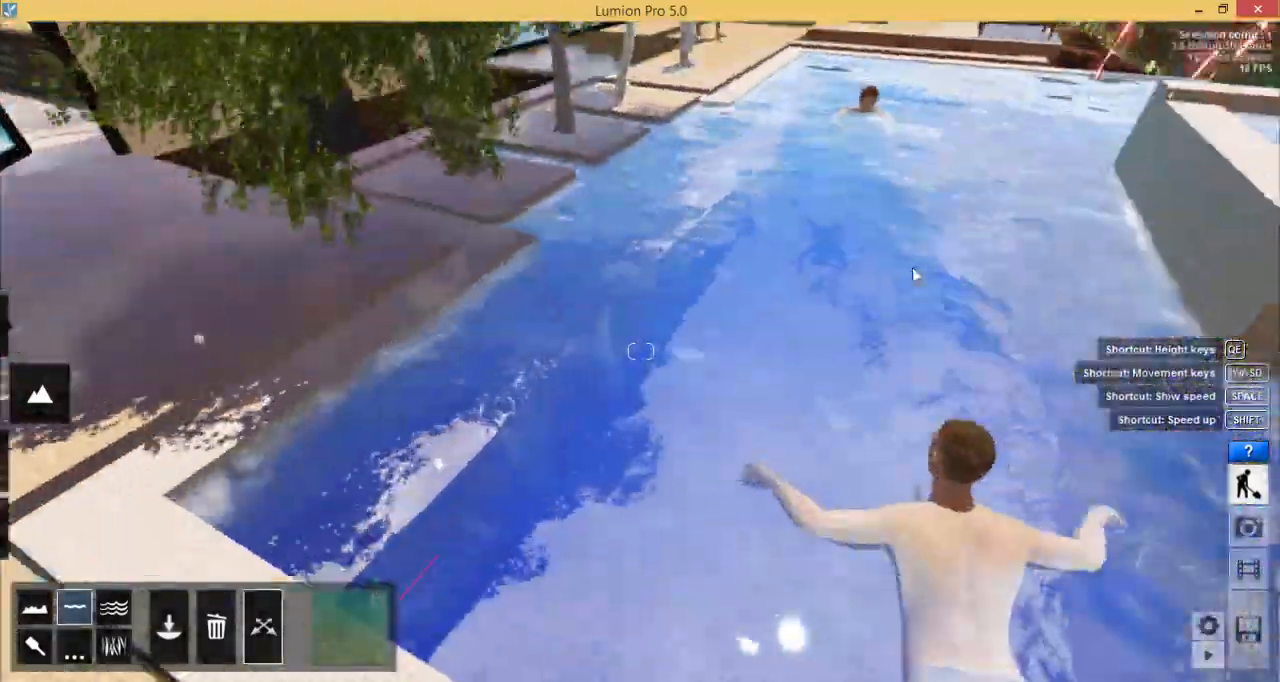
{"action": "key", "text": "s"}
{"action": "right_click_drag", "start_coordinate": [917, 274], "coordinate": [914, 249]}
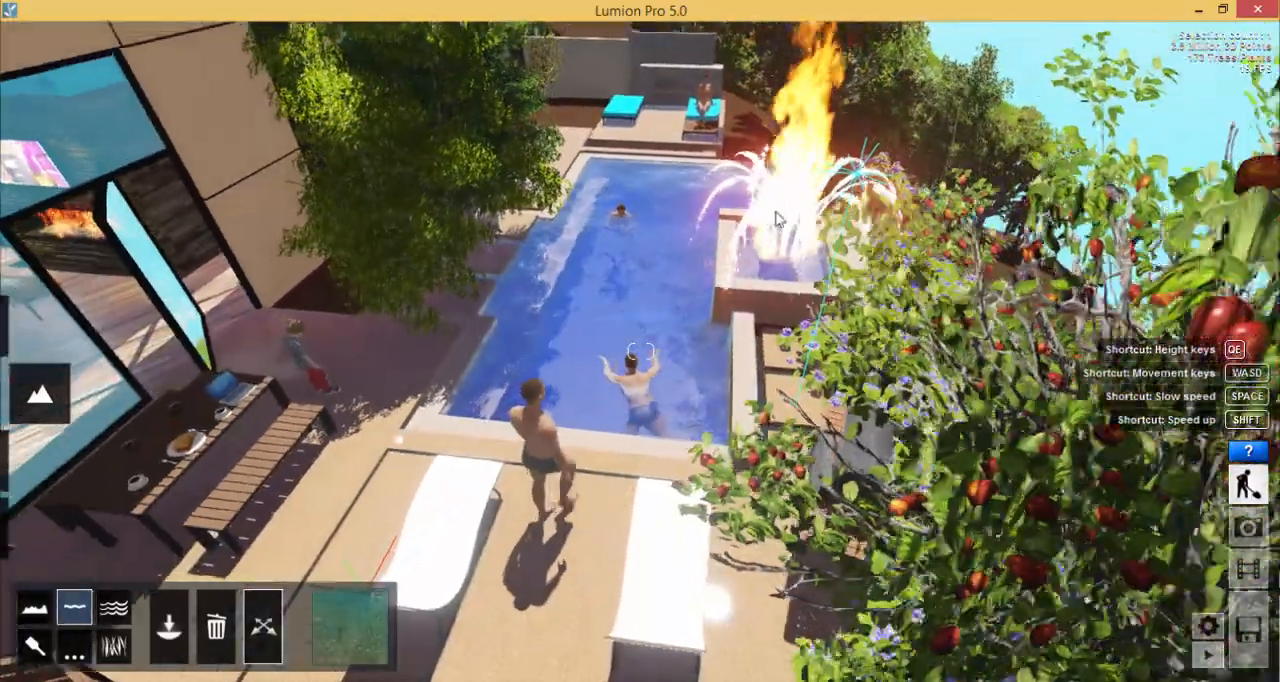
{"action": "key", "text": "w"}
{"action": "right_click_drag", "start_coordinate": [779, 219], "coordinate": [692, 248]}
{"action": "key", "text": "s"}
{"action": "key", "text": "s"}
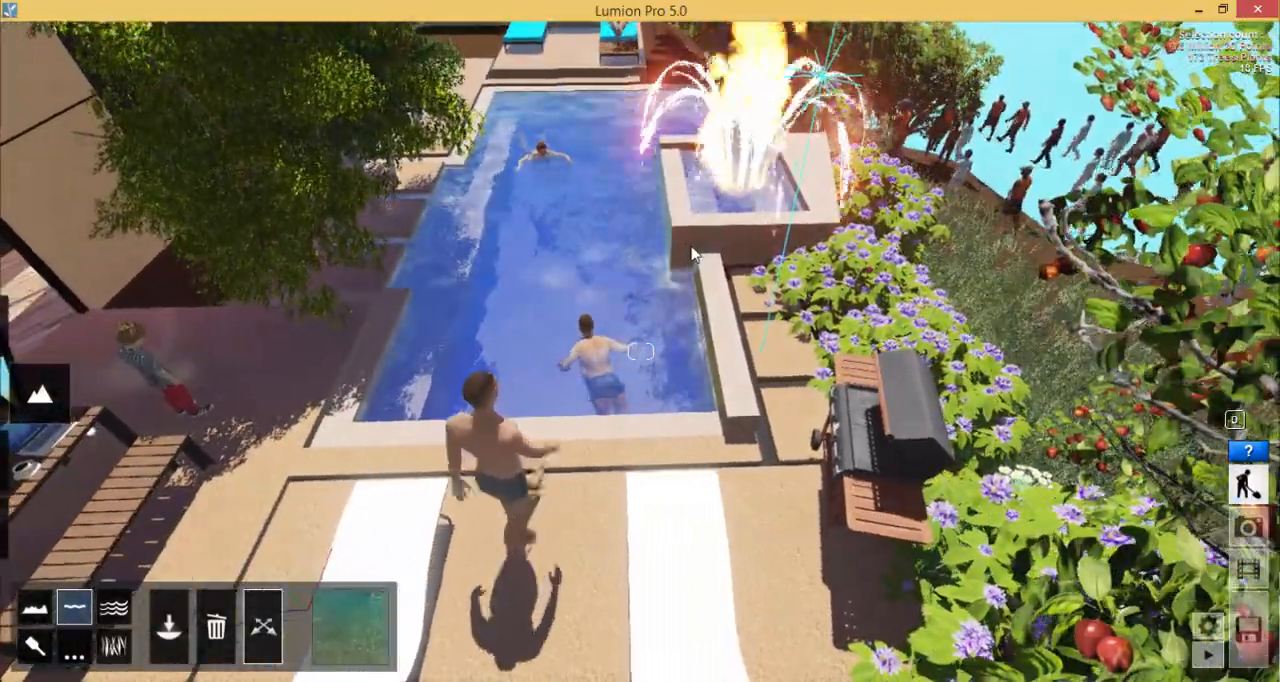
{"action": "key", "text": "q"}
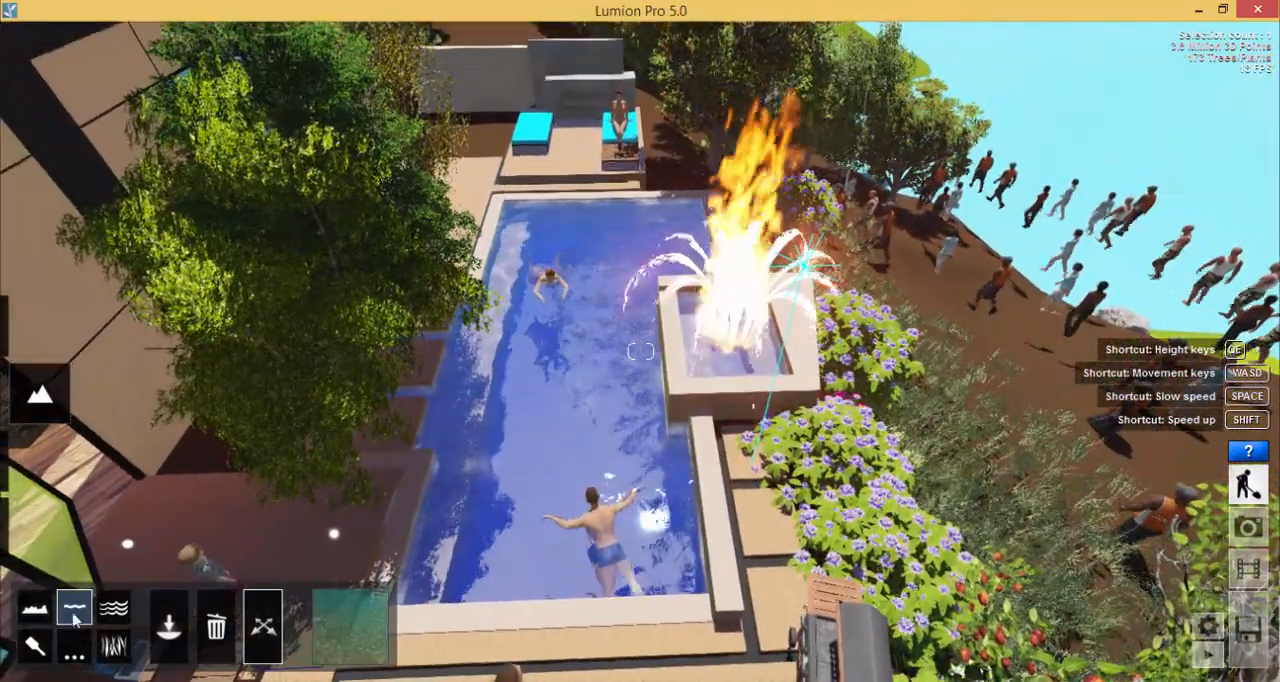
{"action": "left_click", "coordinate": [183, 643]}
{"action": "left_click_drag", "start_coordinate": [497, 178], "coordinate": [780, 622]}
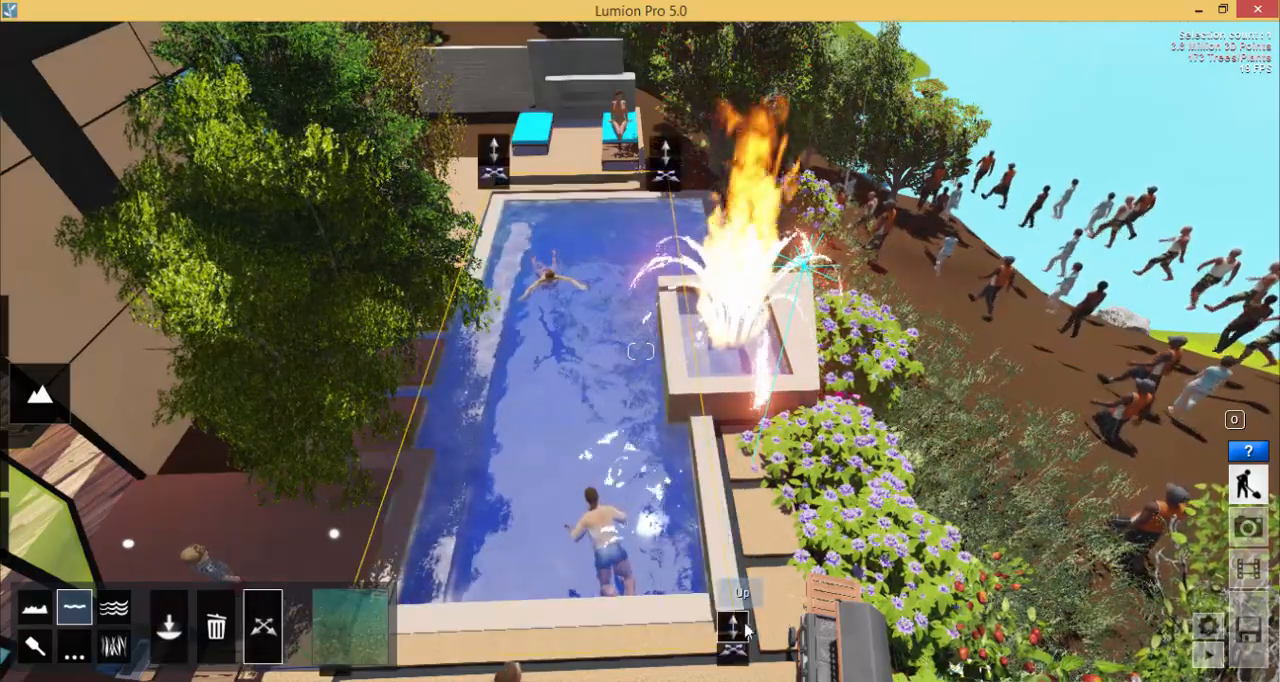
- Raise the placed water object above the pool's existing water and stretch its corners to fit the pool's outline
{"action": "mouse_move", "coordinate": [745, 630]}
{"action": "left_mouse_down"}
{"action": "mouse_move", "coordinate": [740, 483]}
{"action": "mouse_move", "coordinate": [713, 543]}
{"action": "mouse_move", "coordinate": [742, 596]}
{"action": "mouse_move", "coordinate": [726, 630]}
{"action": "left_mouse_up"}
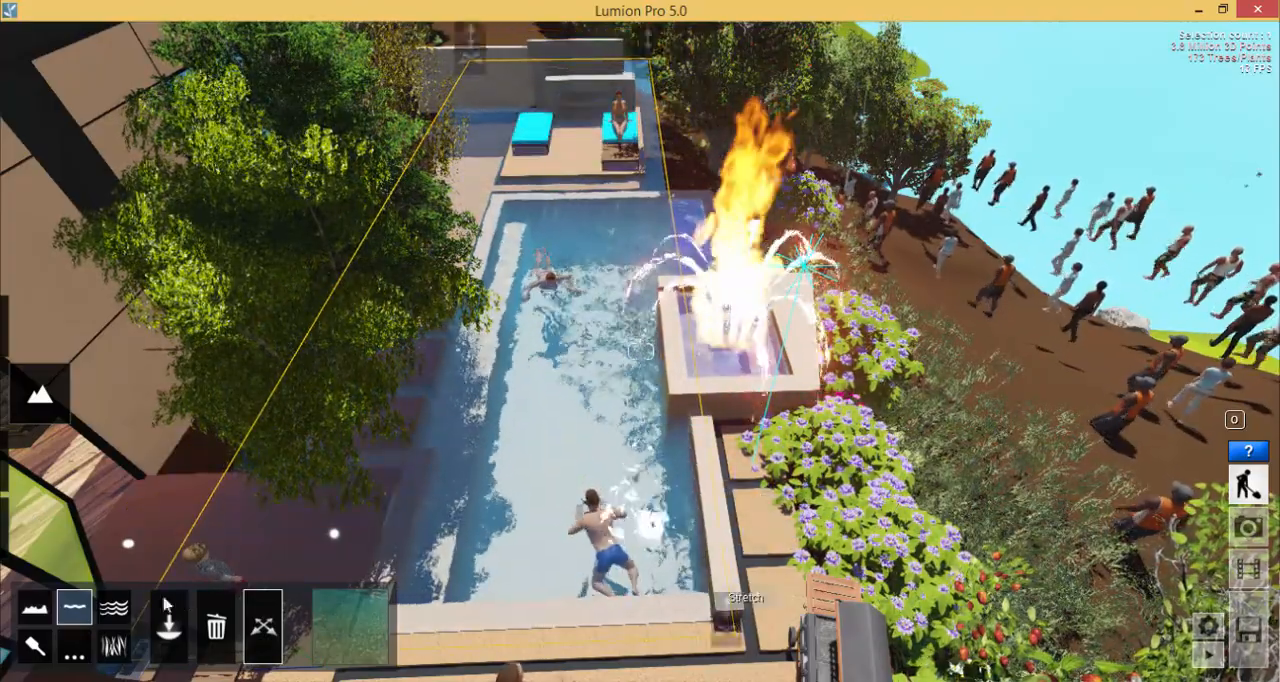
{"action": "left_click_drag", "start_coordinate": [468, 38], "coordinate": [498, 200]}
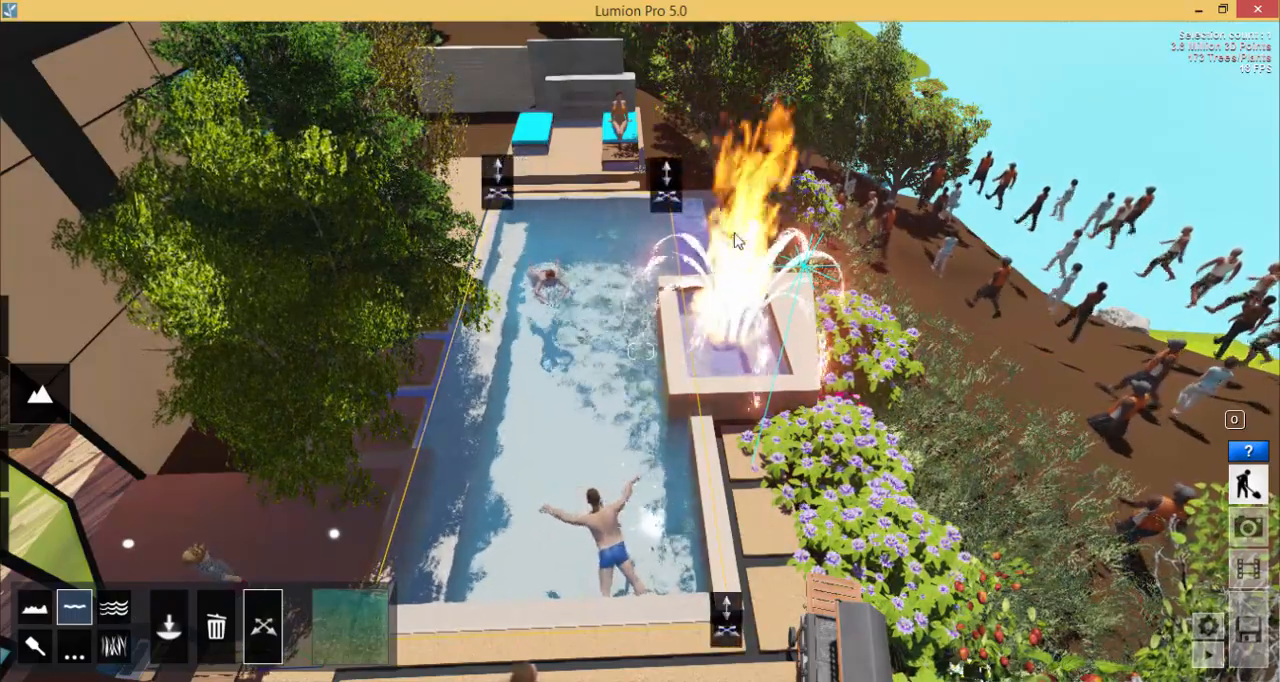
{"action": "left_click_drag", "start_coordinate": [665, 172], "coordinate": [665, 172]}
- Inspect the pool with its new water object from above, and the light patterns on its floor from underwater
{"action": "key", "text": "w"}
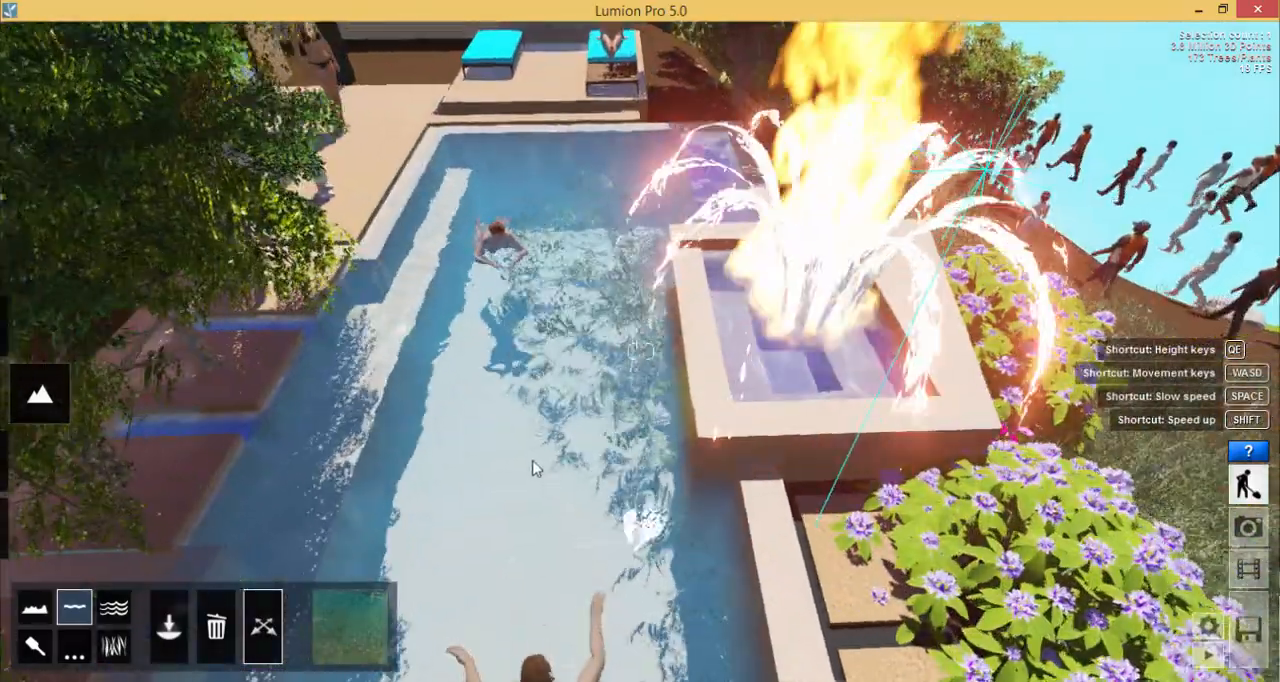
{"action": "key", "text": "a"}
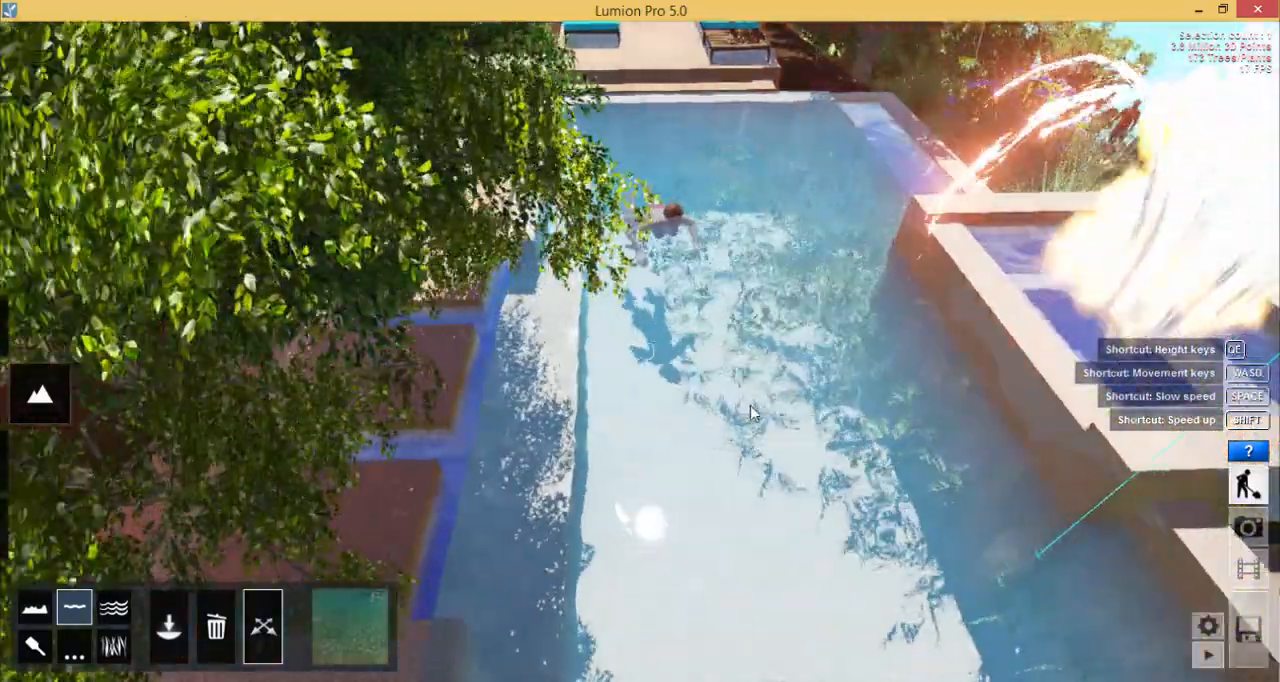
{"action": "key", "text": "d"}
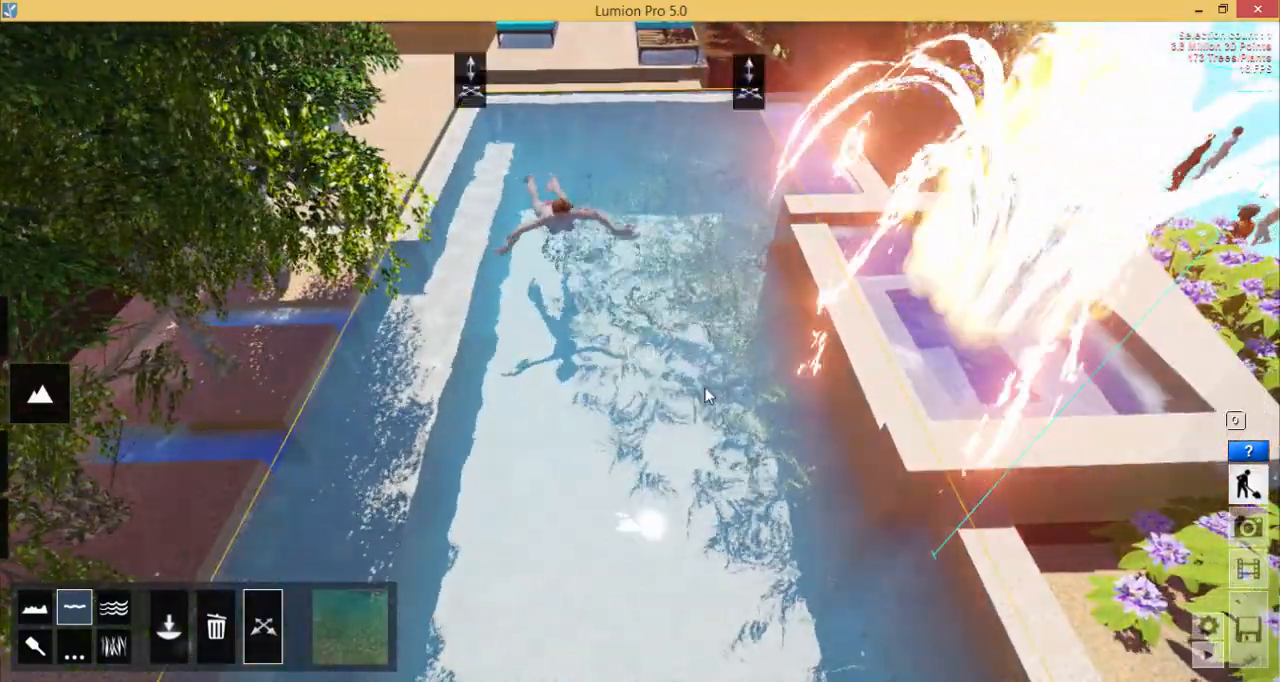
{"action": "right_click_drag", "start_coordinate": [705, 388], "coordinate": [703, 381]}
{"action": "key", "text": "e"}
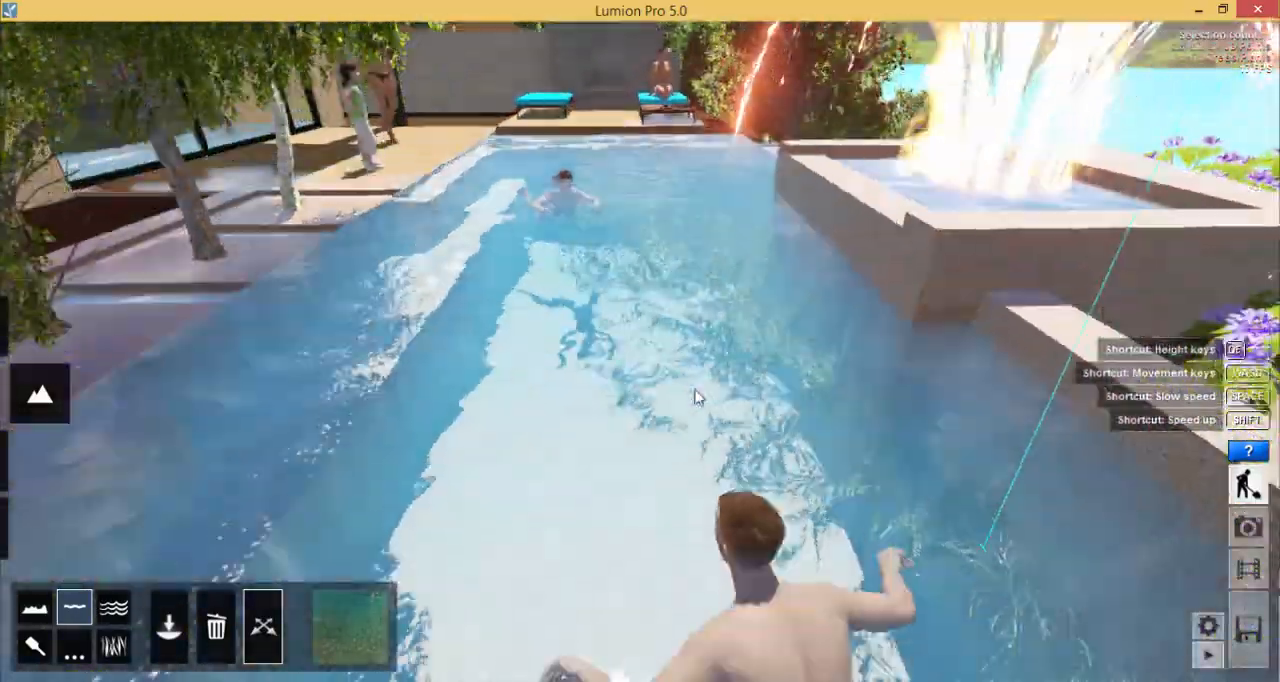
{"action": "key", "text": "e"}
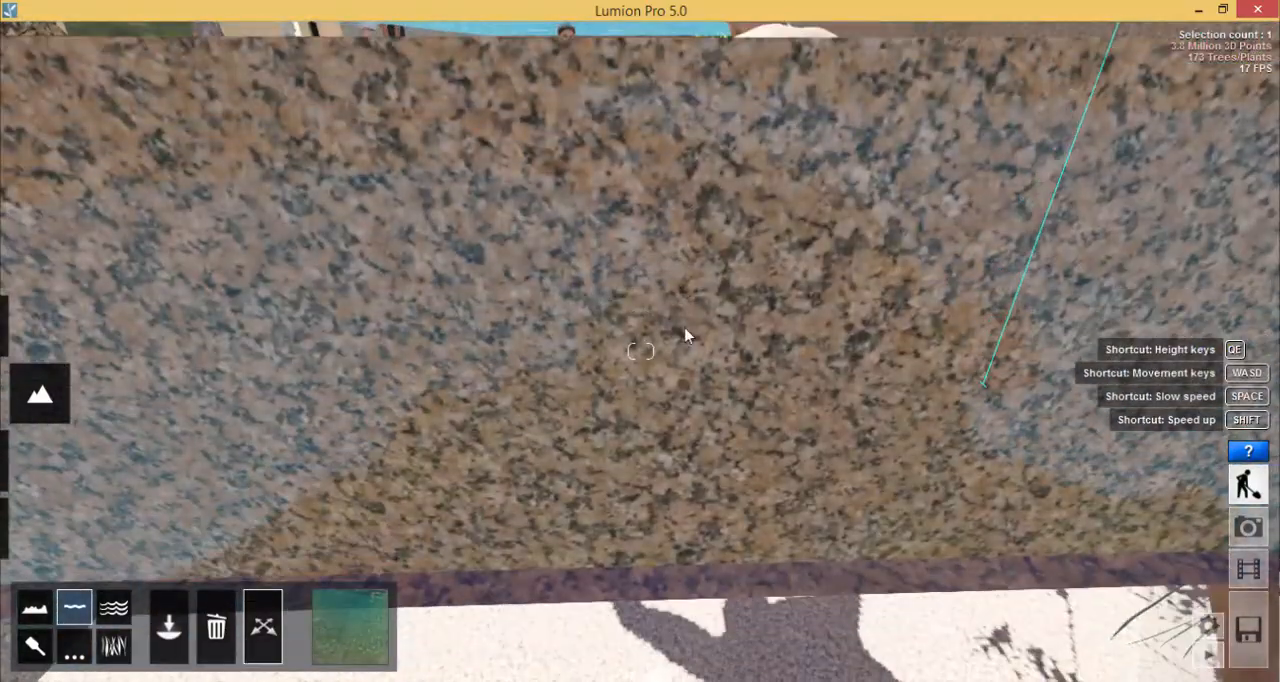
{"action": "key", "text": "e"}
{"action": "key", "text": "w"}
{"action": "key", "text": "w"}
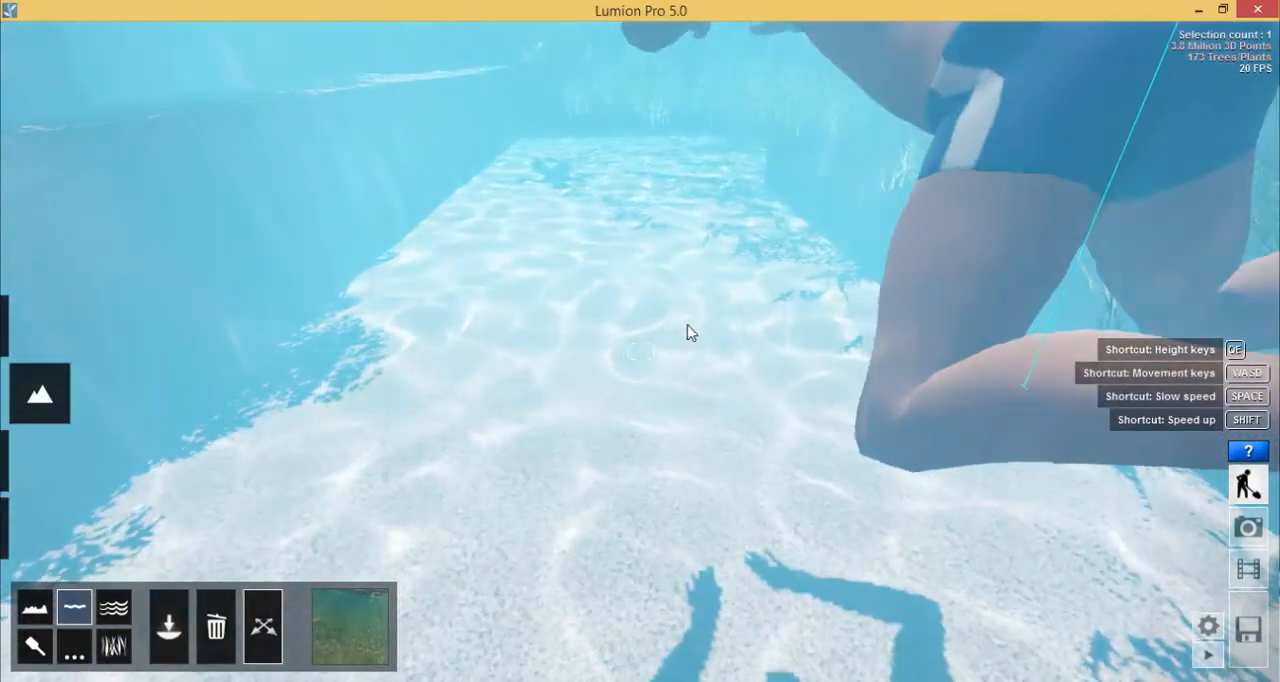
{"action": "right_click_drag", "start_coordinate": [687, 332], "coordinate": [655, 342]}
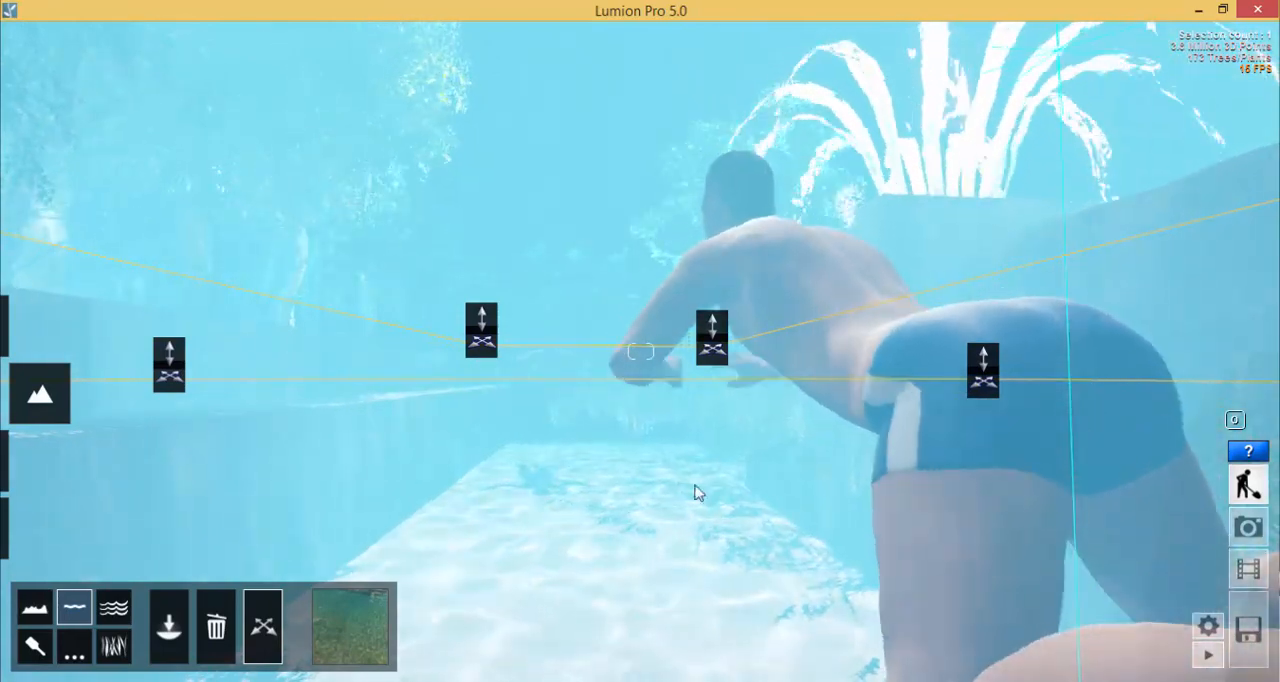
- Compare the pool's appearance just above and below the new water surface while moving along its length
{"action": "key", "text": "w"}
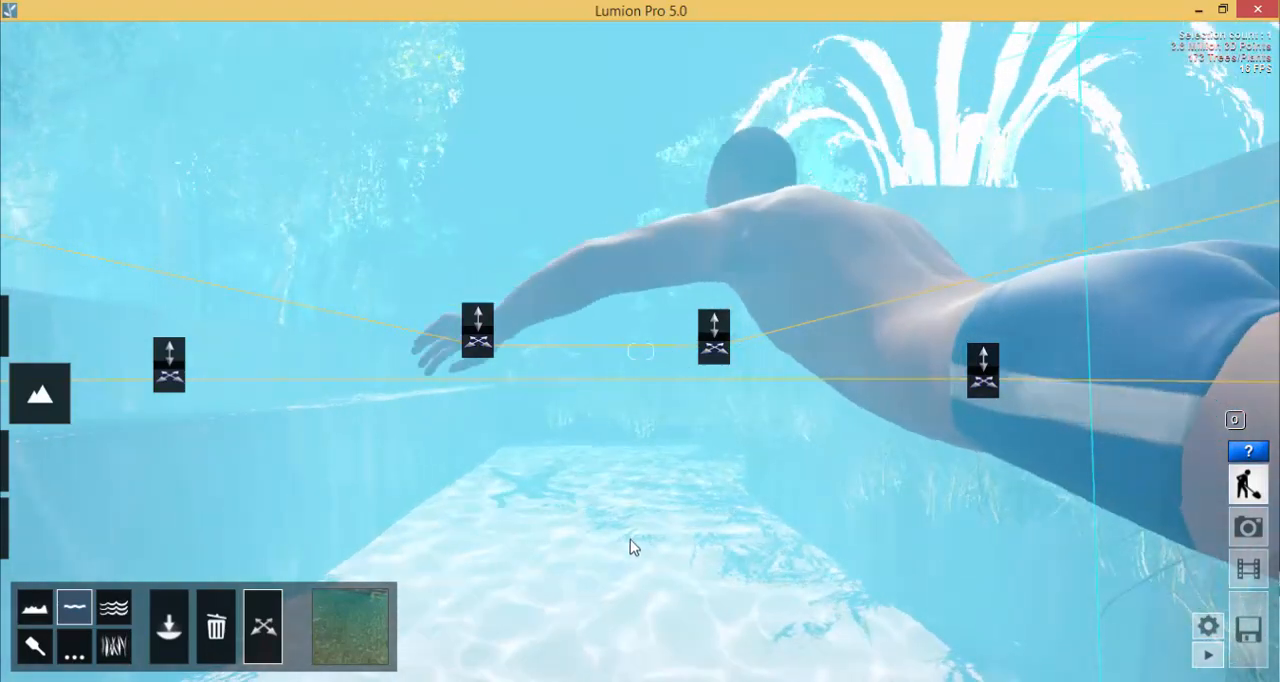
{"action": "right_click_drag", "start_coordinate": [630, 557], "coordinate": [640, 541]}
{"action": "key", "text": "q"}
{"action": "key", "text": "e"}
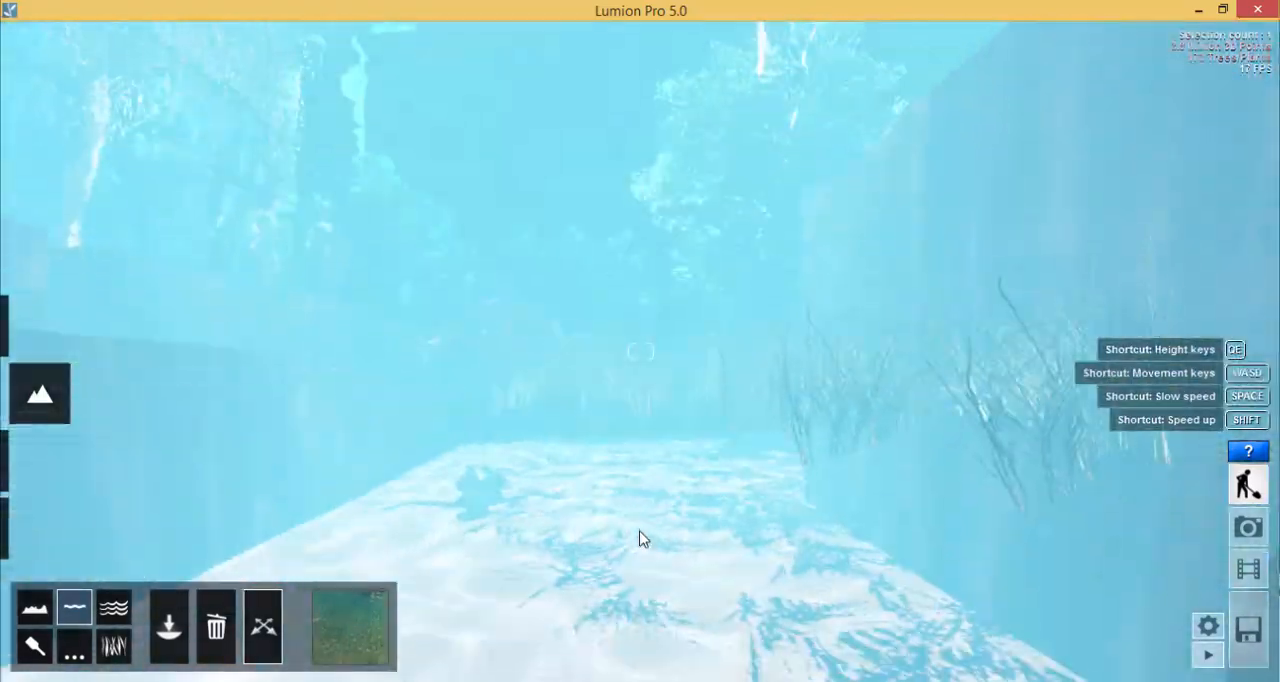
{"action": "key", "text": "q"}
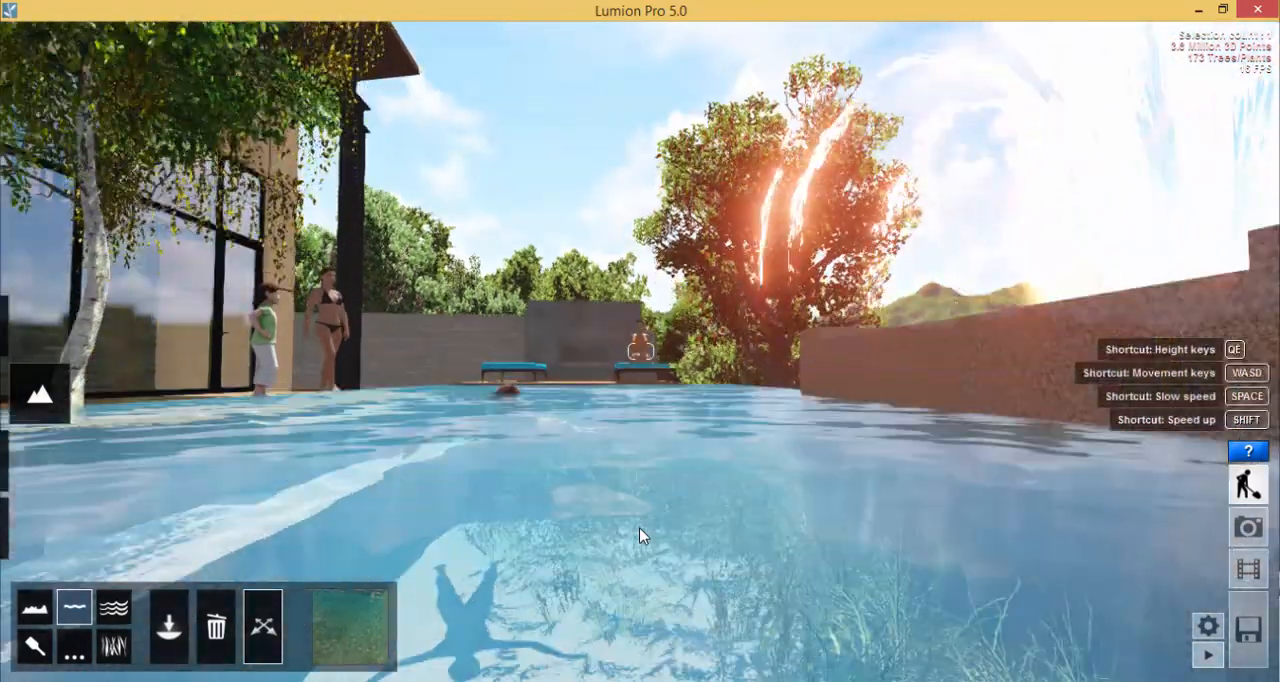
{"action": "key", "text": "e"}
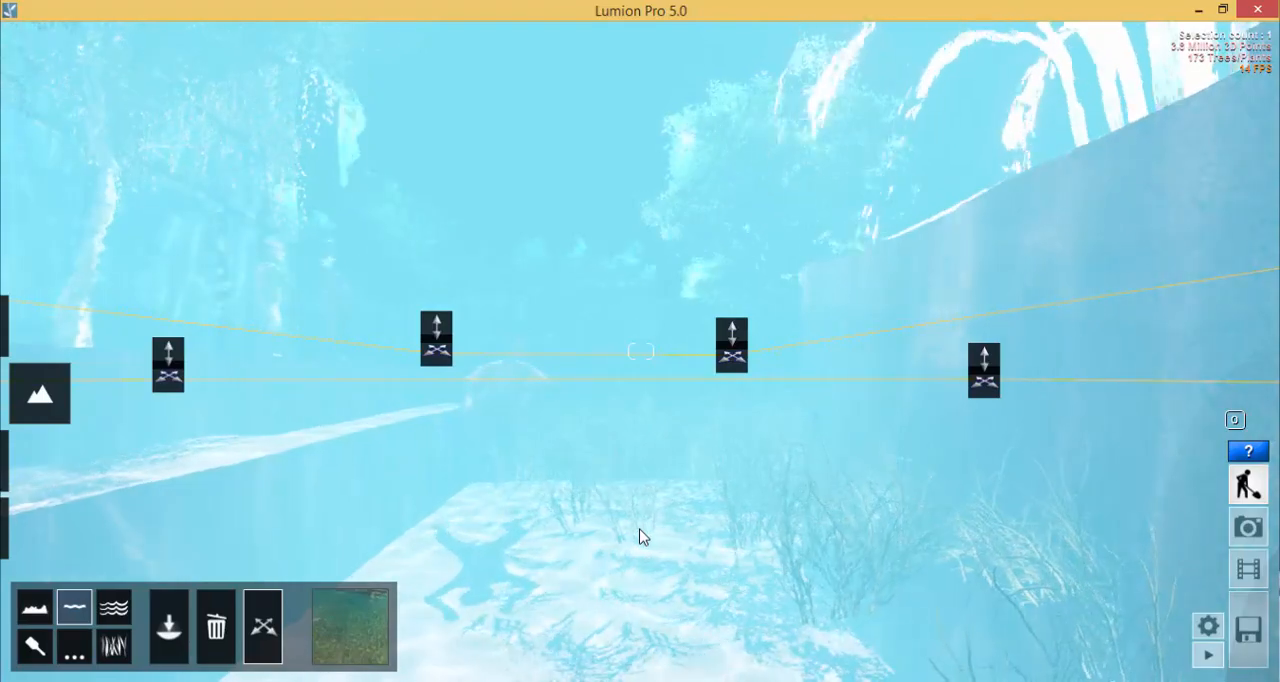
{"action": "key", "text": "q"}
- Fly out of the pool and view the whole island with its house, cars and surrounding water from above
{"action": "right_click_drag", "start_coordinate": [640, 537], "coordinate": [677, 457]}
{"action": "key", "text": "s"}
{"action": "key", "text": "e"}
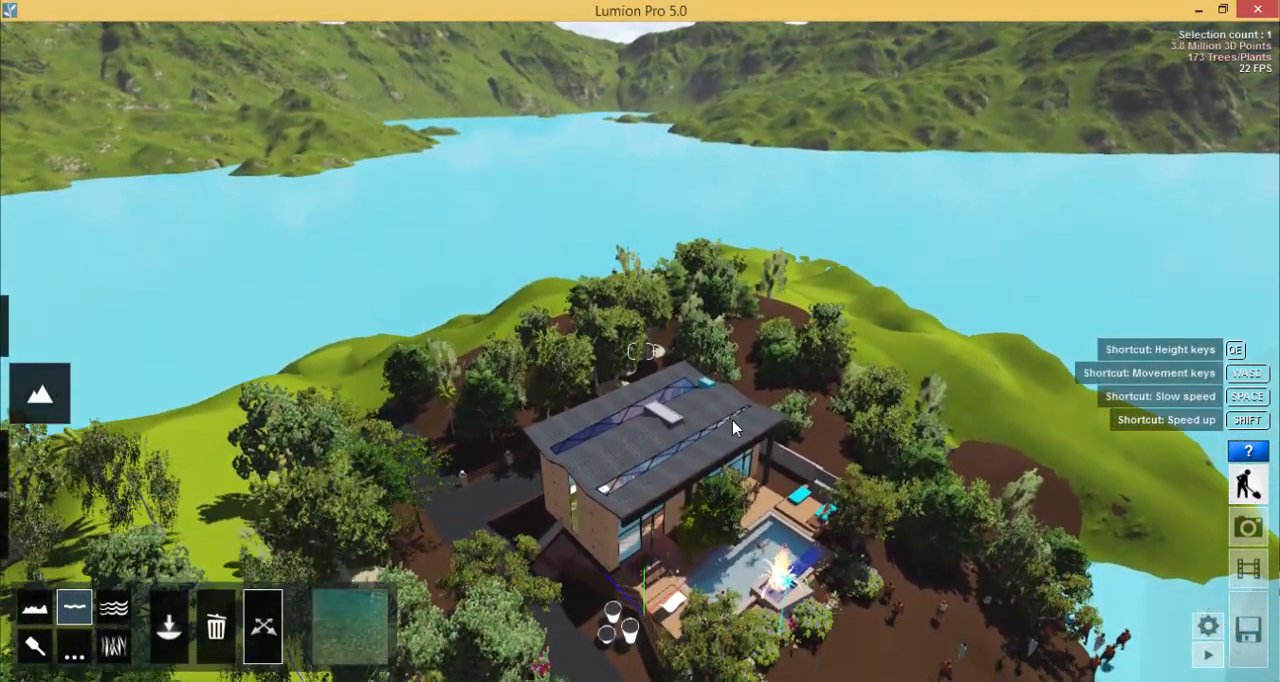
{"action": "key", "text": "s"}
{"action": "right_click_drag", "start_coordinate": [733, 428], "coordinate": [814, 457]}
{"action": "key", "text": "q"}
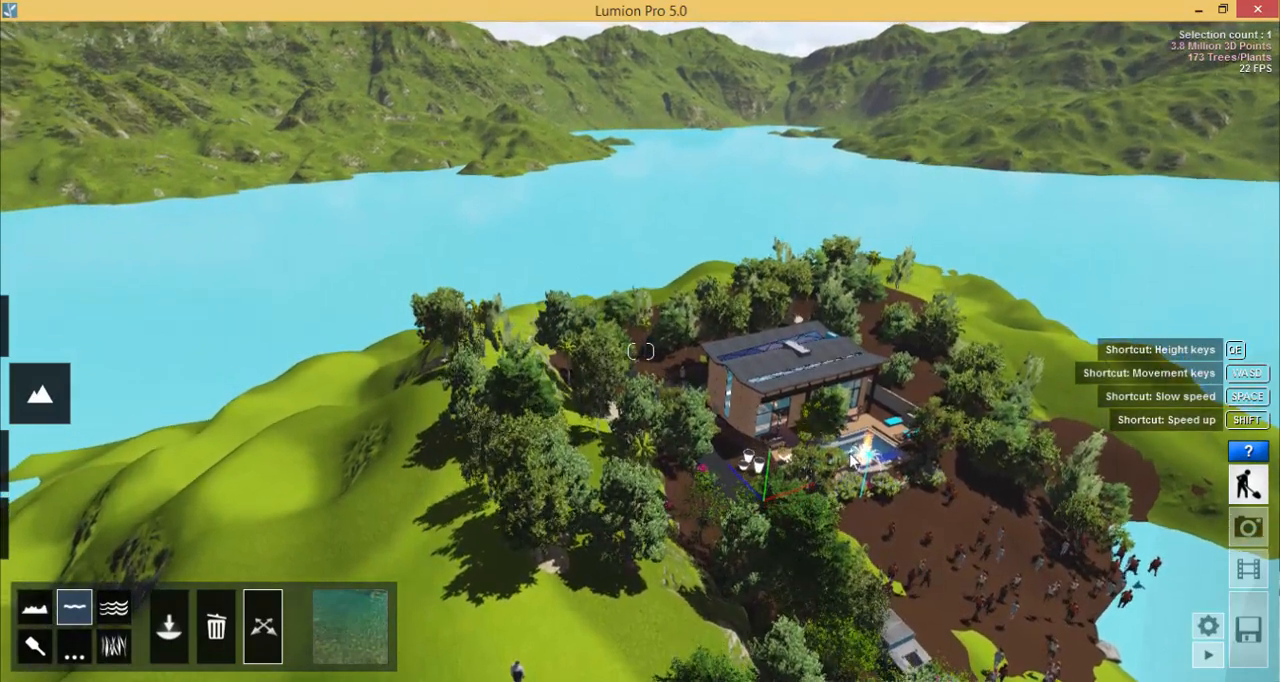
{"action": "key", "text": "d"}
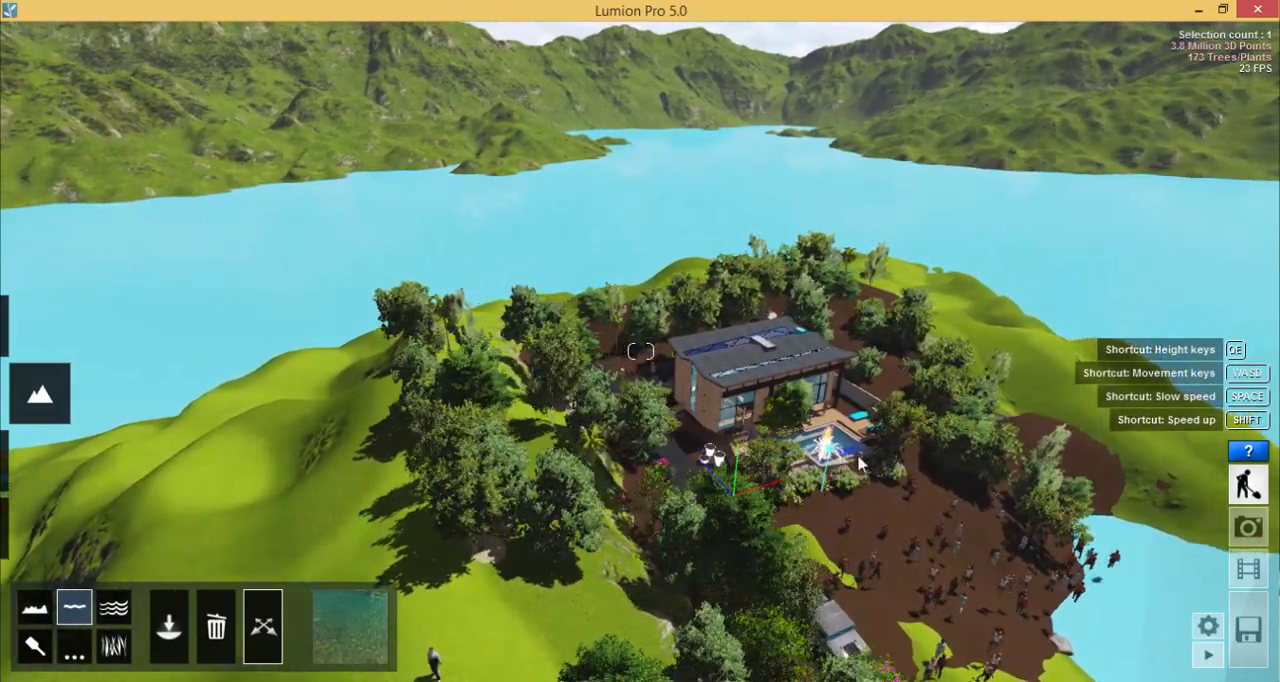
{"action": "key", "text": "d"}
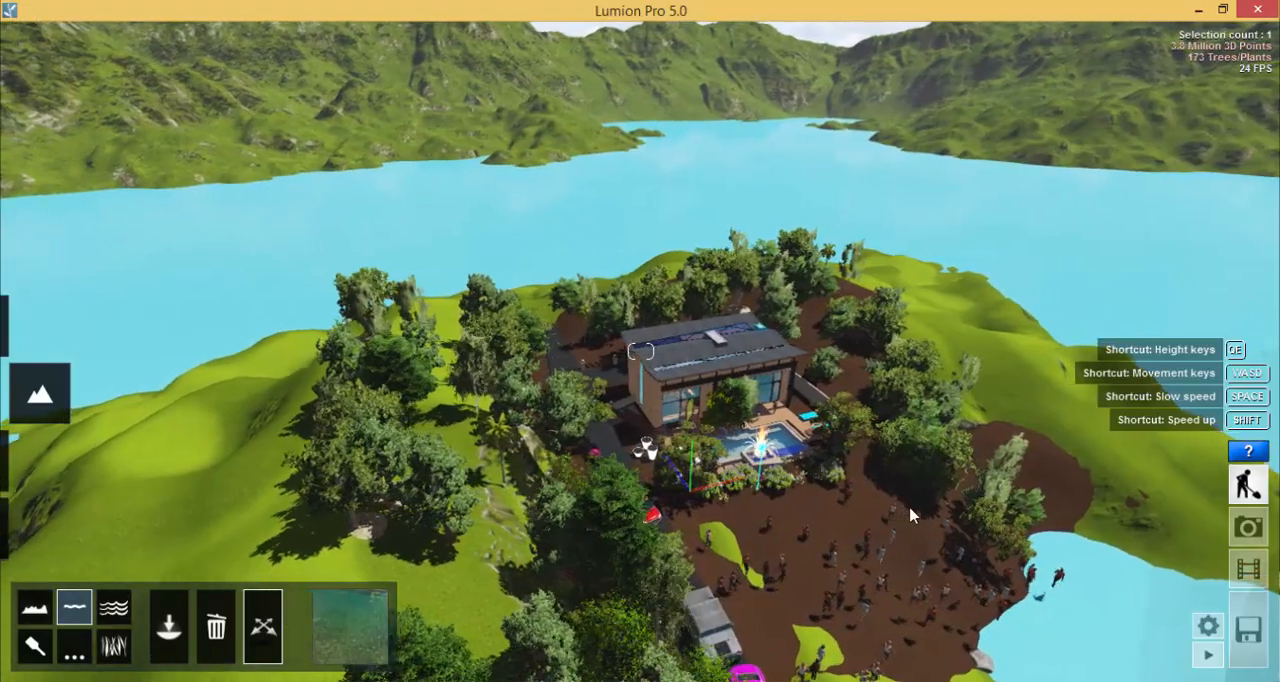
{"action": "right_click_drag", "start_coordinate": [930, 497], "coordinate": [922, 574]}
{"action": "key", "text": "d"}
{"action": "key", "text": "d"}
{"action": "key", "text": "d"}
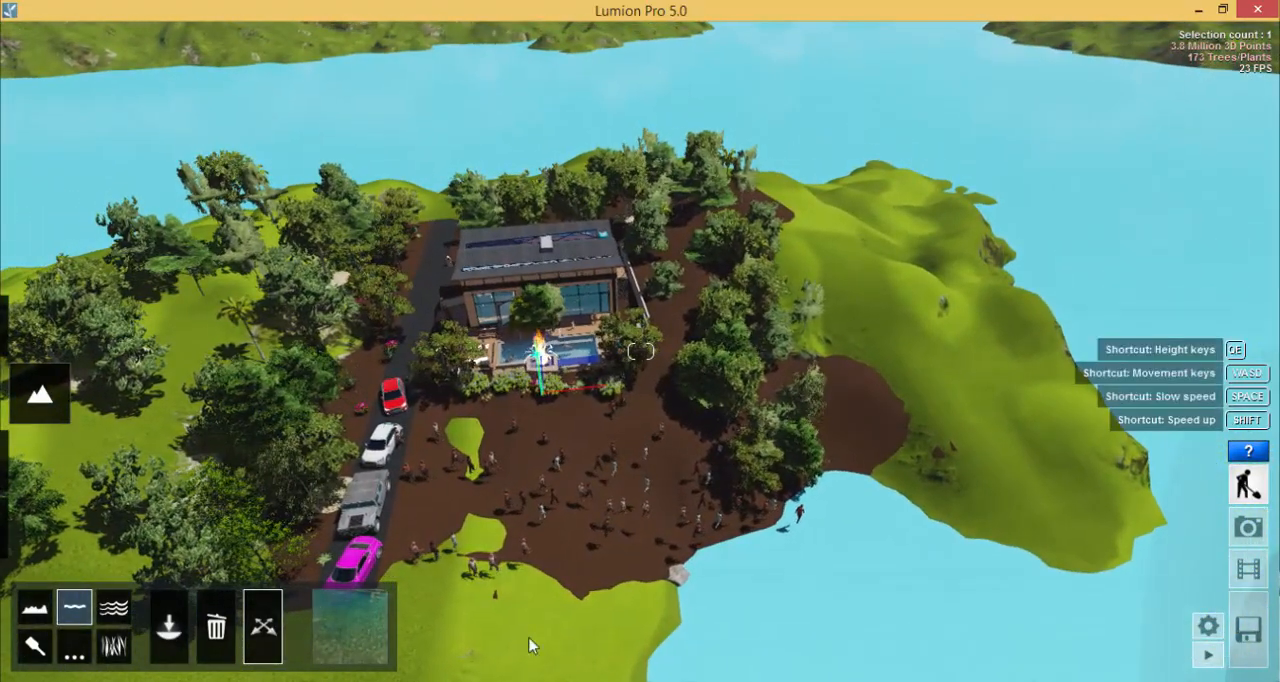
- Turn on the ocean around the island and set its height to 7.1444
{"action": "left_click", "coordinate": [113, 610]}
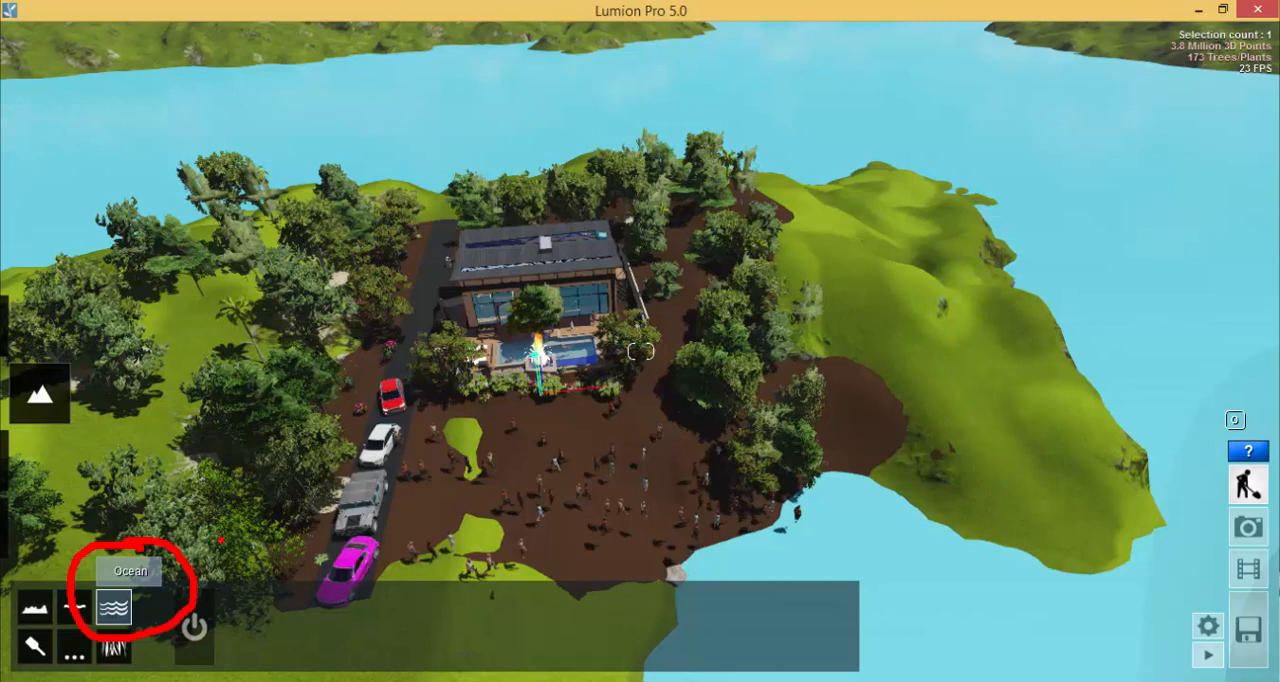
{"action": "left_click", "coordinate": [194, 627]}
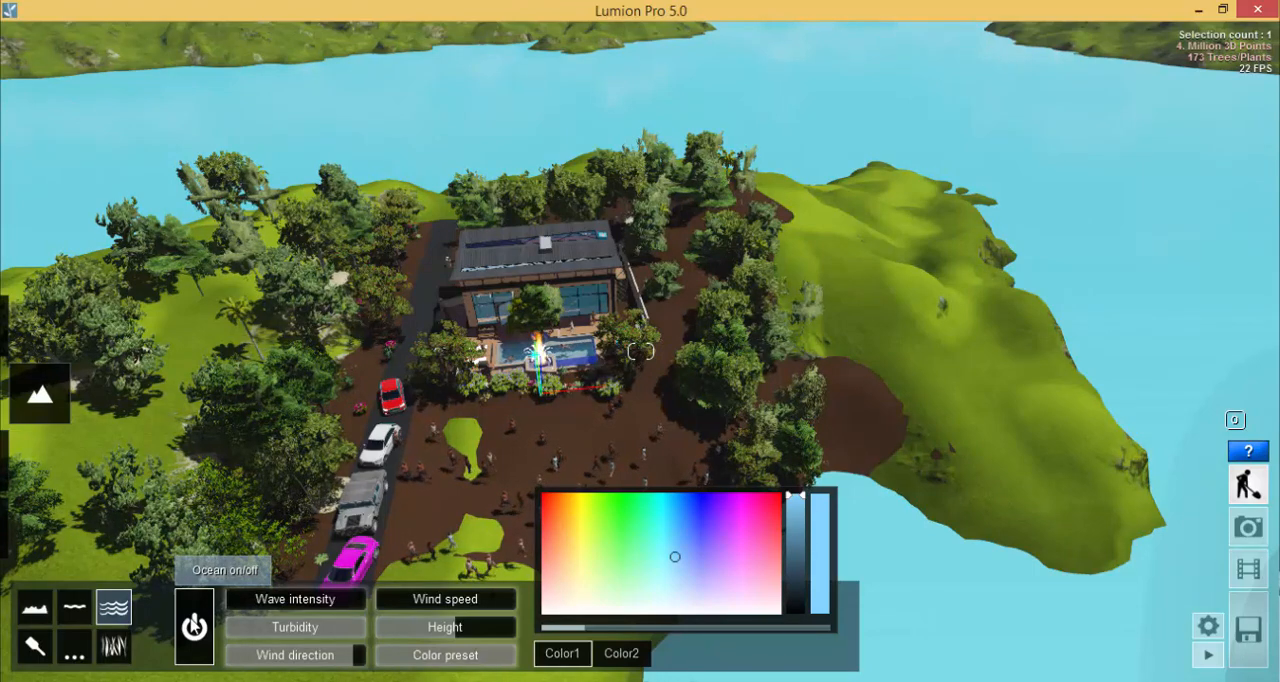
{"action": "scroll", "coordinate": [478, 568], "scroll_direction": "down", "scroll_amount": 3}
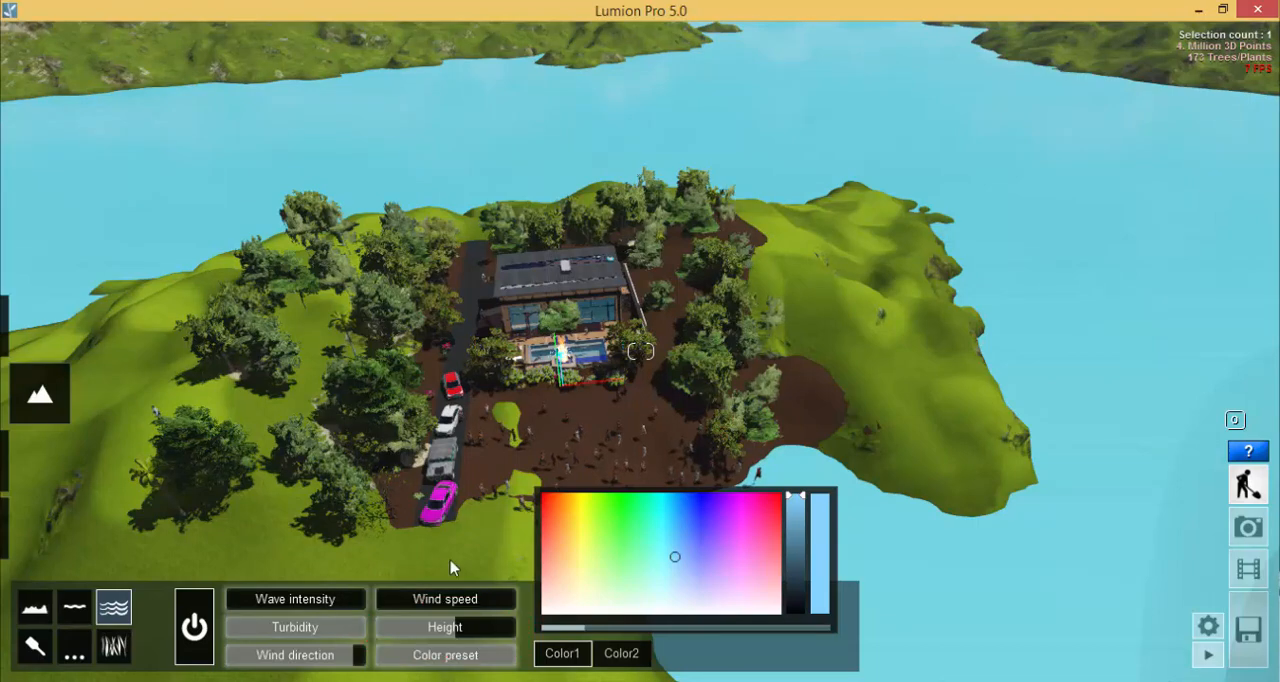
{"action": "mouse_move", "coordinate": [450, 626]}
{"action": "left_mouse_down"}
{"action": "mouse_move", "coordinate": [480, 626]}
{"action": "mouse_move", "coordinate": [445, 621]}
{"action": "mouse_move", "coordinate": [462, 624]}
{"action": "mouse_move", "coordinate": [485, 588]}
{"action": "mouse_move", "coordinate": [309, 563]}
{"action": "mouse_move", "coordinate": [362, 577]}
{"action": "mouse_move", "coordinate": [400, 563]}
{"action": "left_mouse_up"}
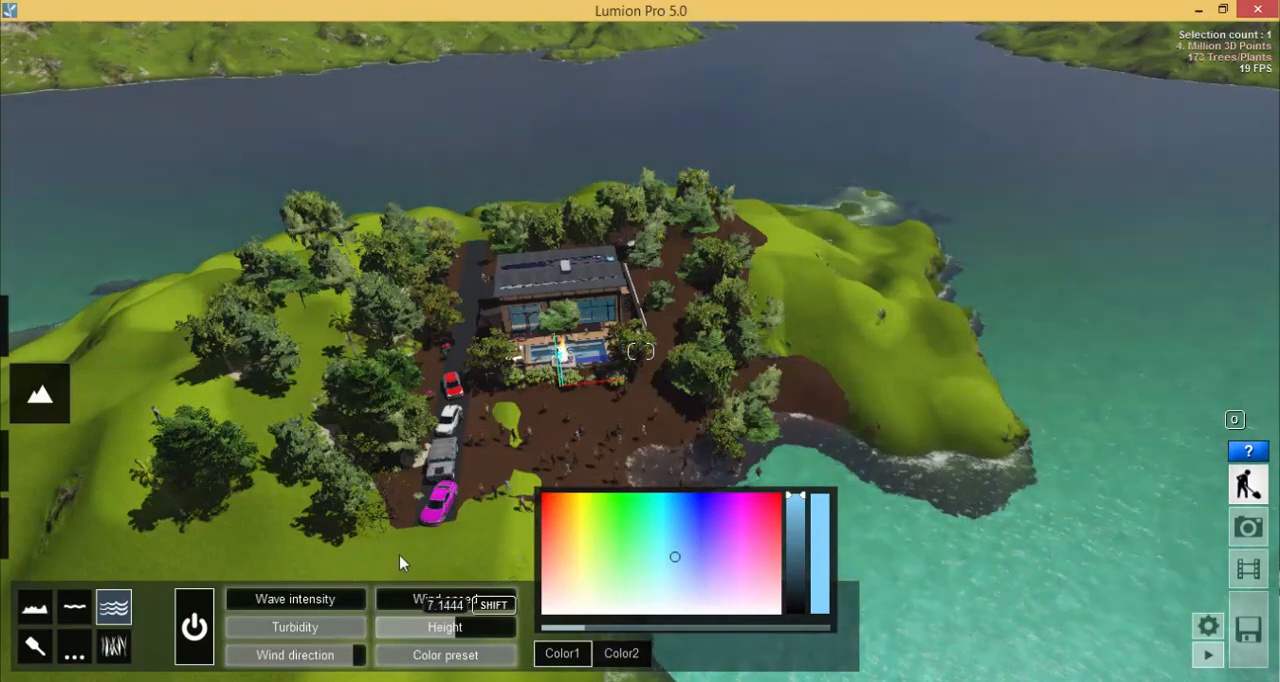
- Raise the ocean's wave intensity and wind speed to their maximum, and reduce its wind direction setting to less than half
{"action": "scroll", "coordinate": [825, 285], "scroll_direction": "down", "scroll_amount": 3}
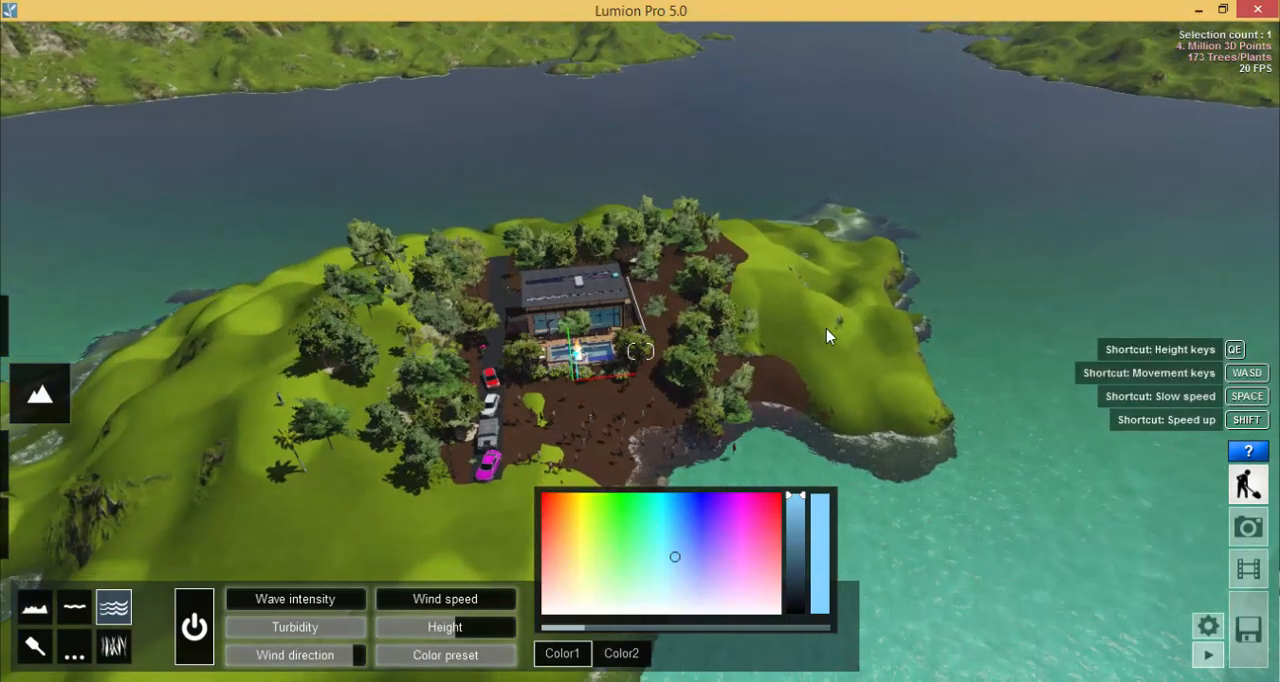
{"action": "key", "text": "d"}
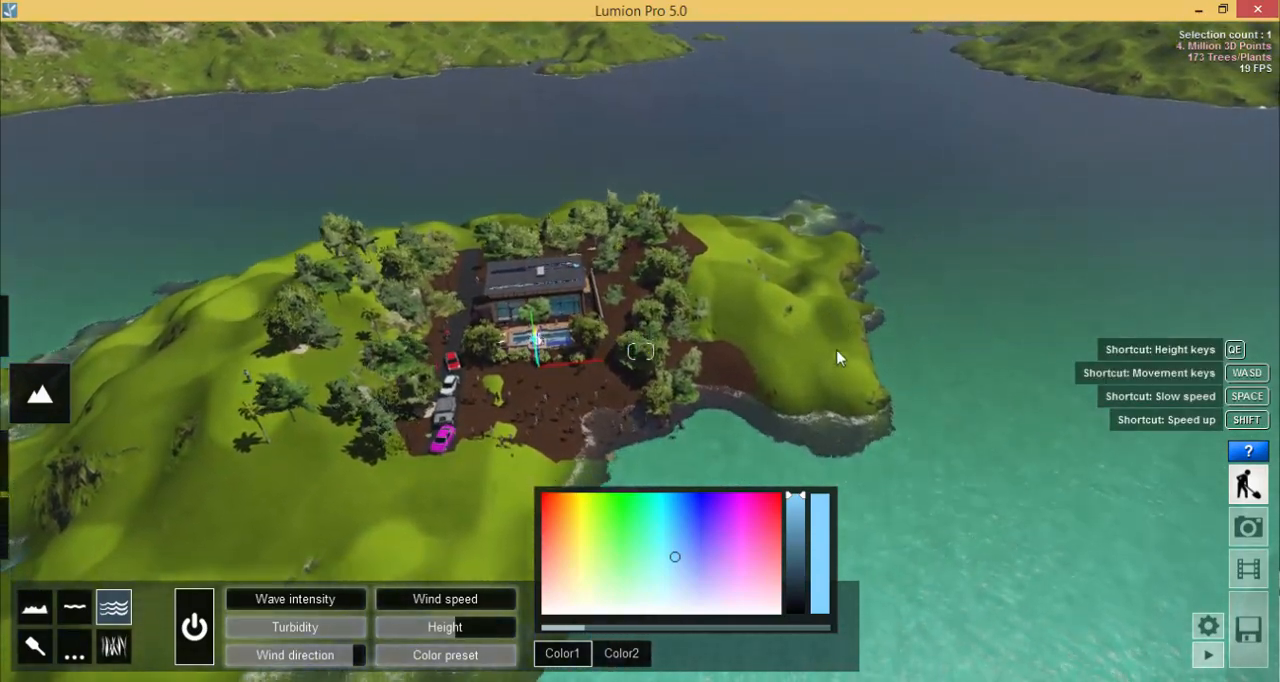
{"action": "key", "text": "w"}
{"action": "key", "text": "w"}
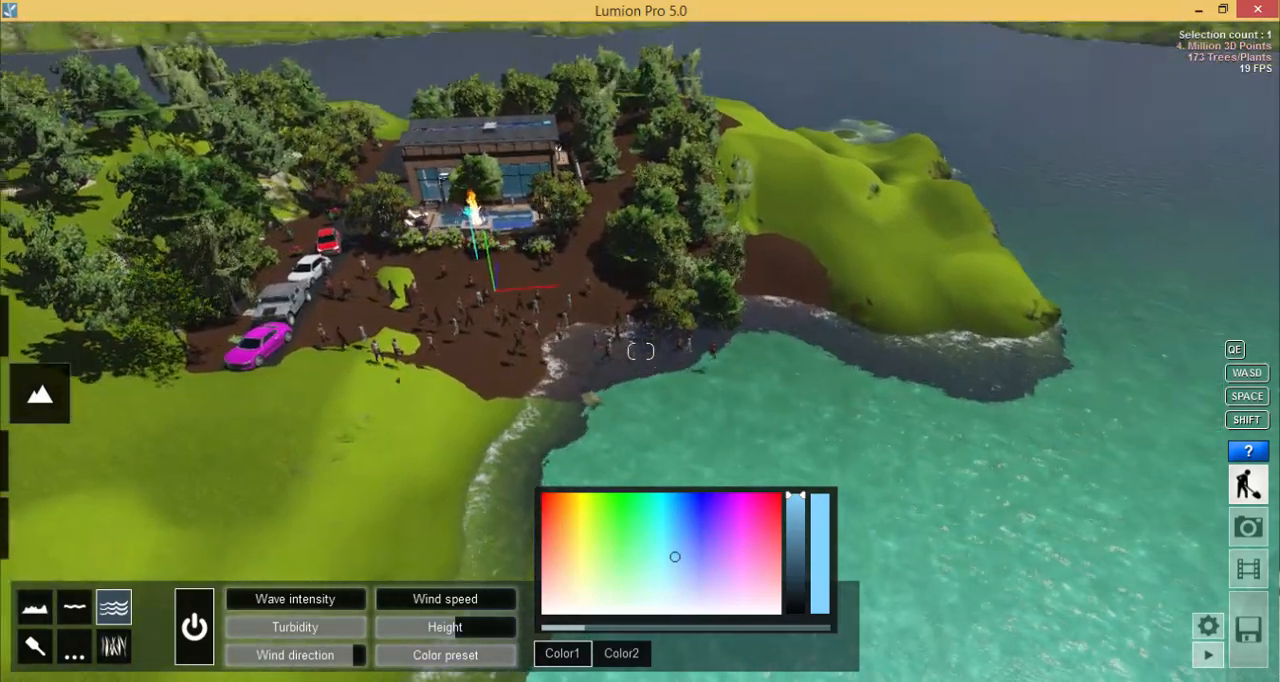
{"action": "right_click_drag", "start_coordinate": [857, 352], "coordinate": [857, 309]}
{"action": "key", "text": "w"}
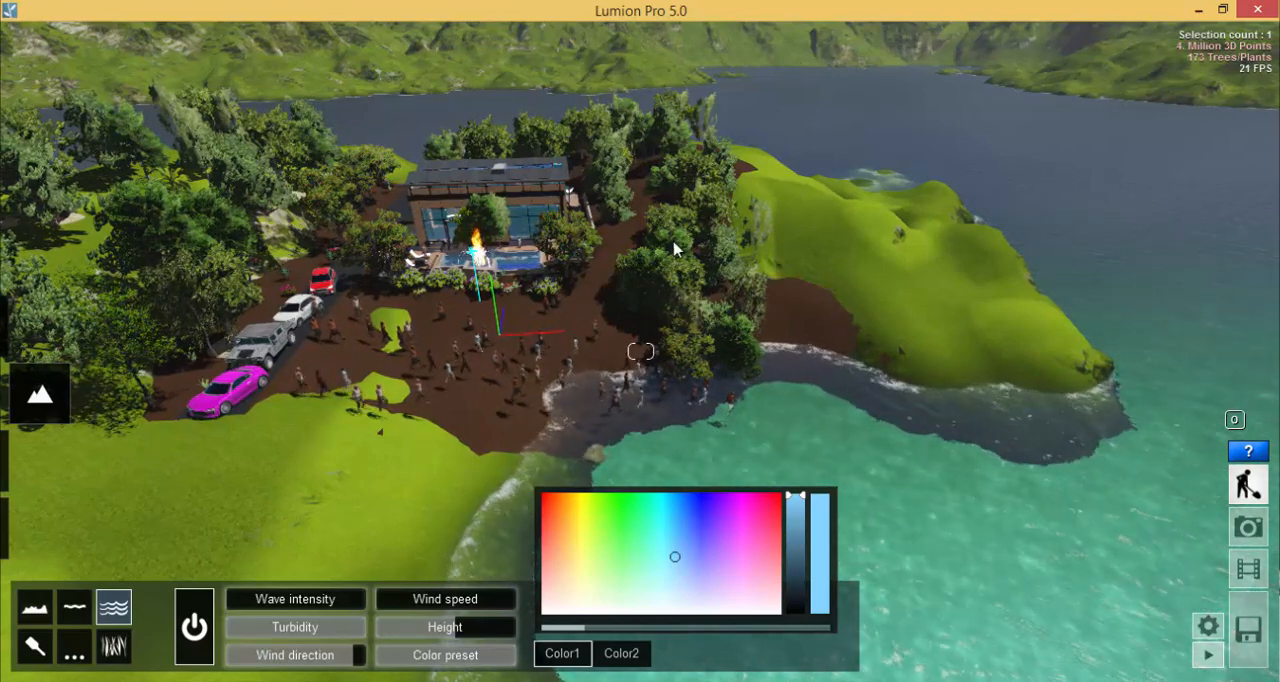
{"action": "left_click_drag", "start_coordinate": [263, 600], "coordinate": [368, 607]}
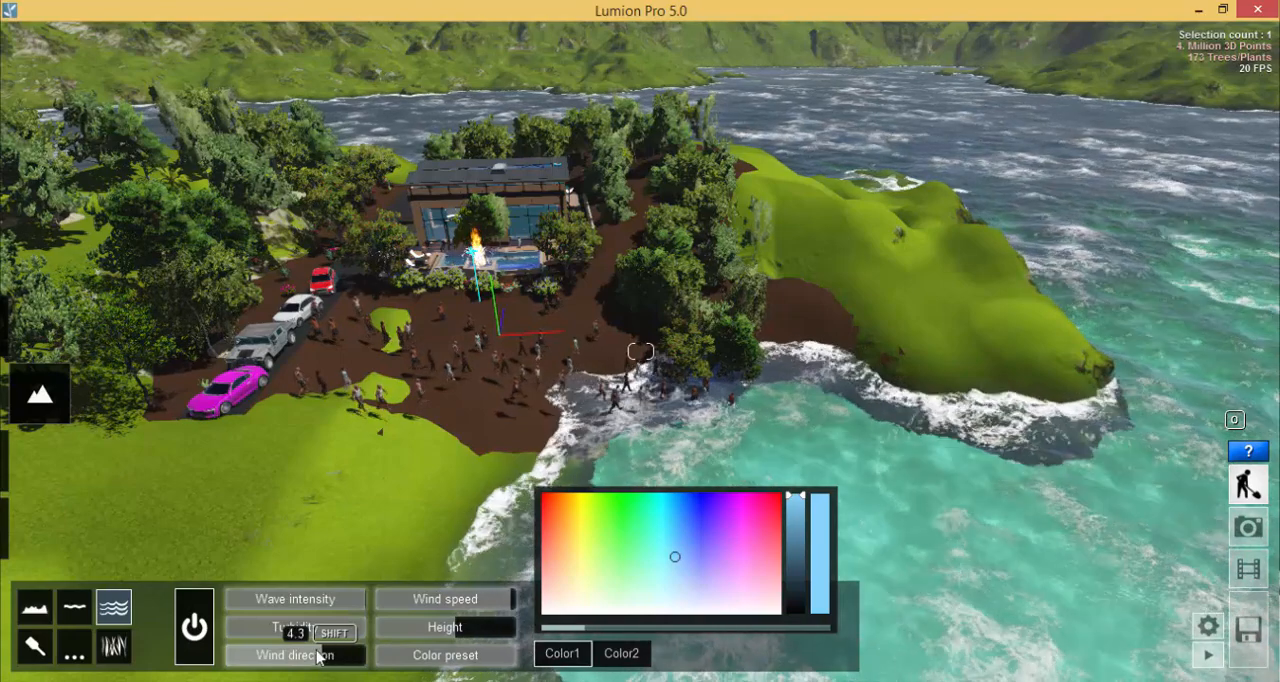
{"action": "left_click_drag", "start_coordinate": [313, 656], "coordinate": [289, 656]}
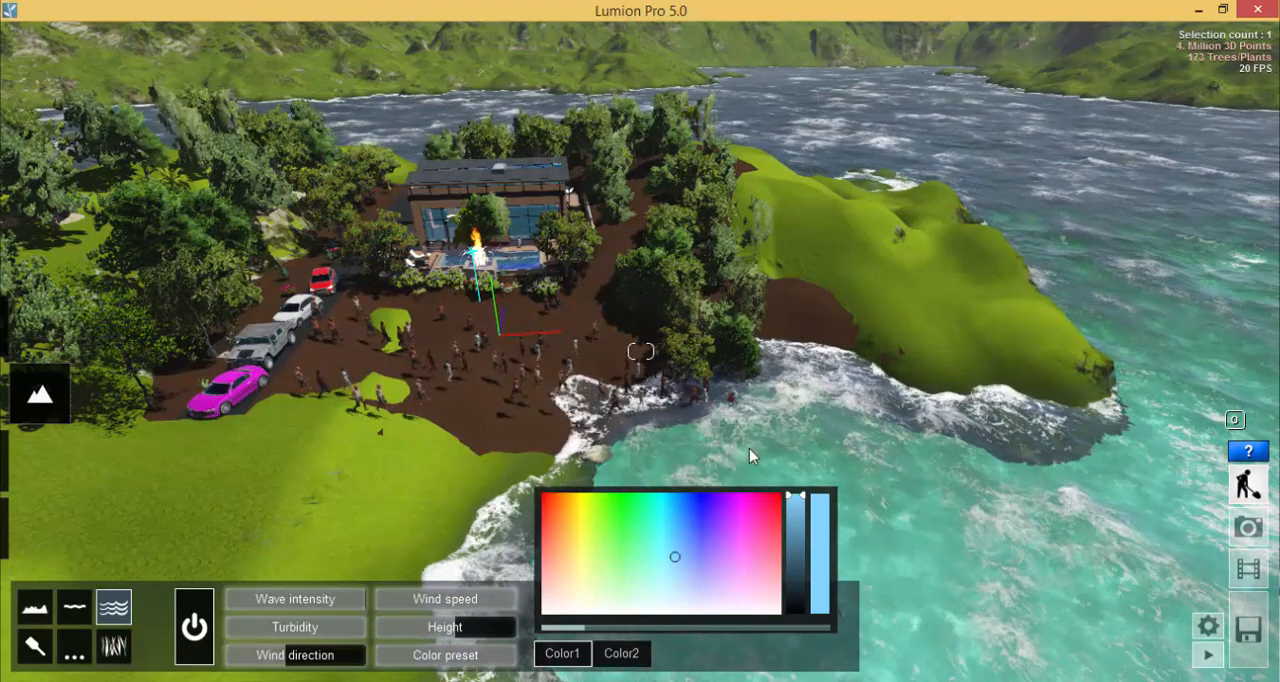
- Change the ocean's Color1 to pure red and raise its overbright setting to a little under half
{"action": "left_click", "coordinate": [609, 657]}
{"action": "left_click", "coordinate": [558, 656]}
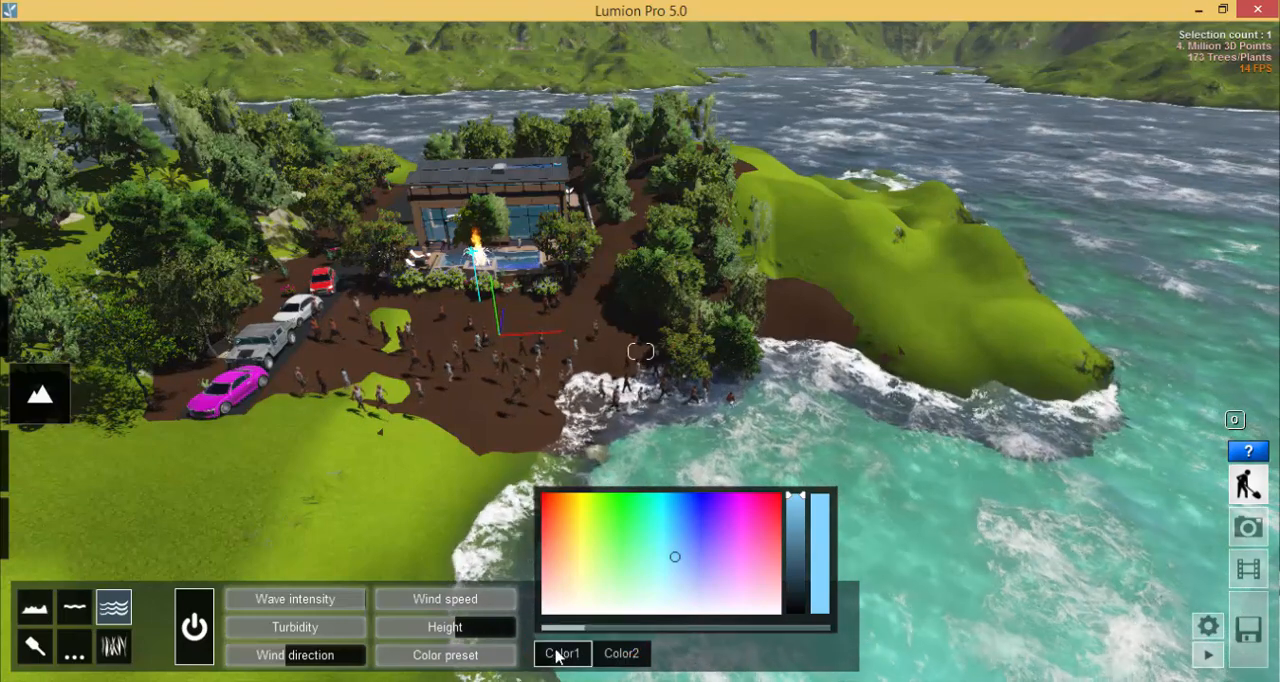
{"action": "left_click_drag", "start_coordinate": [569, 518], "coordinate": [543, 494]}
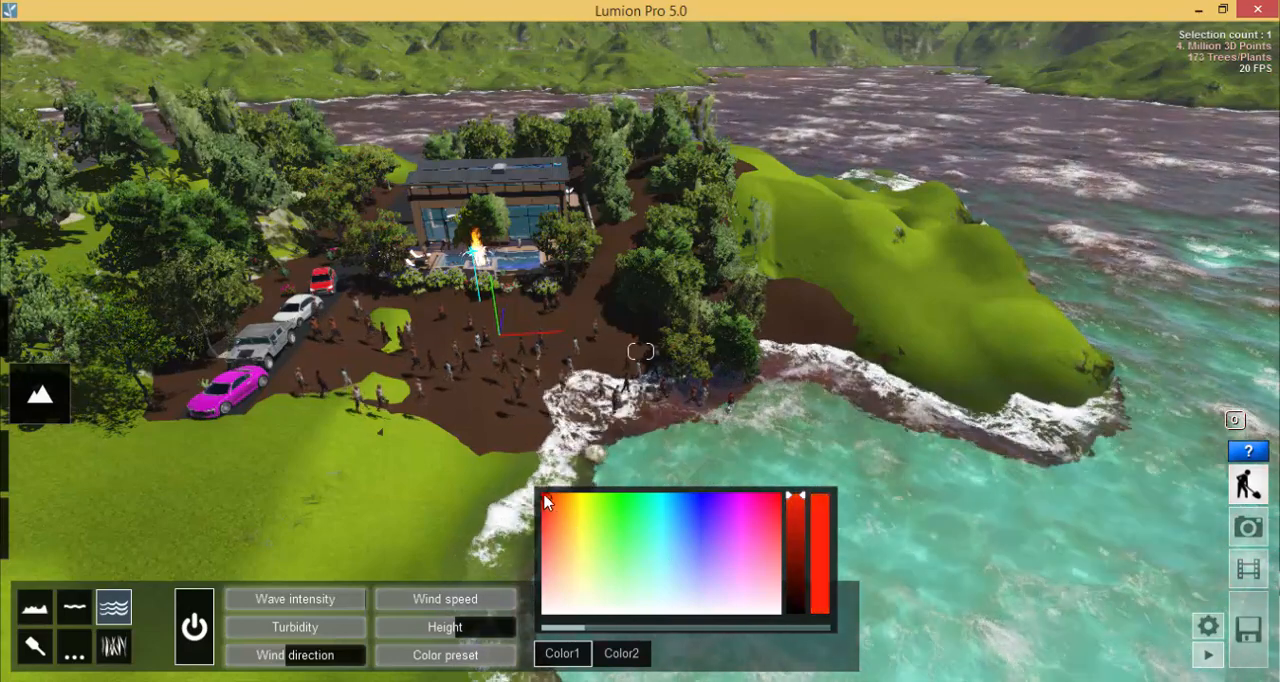
{"action": "left_click_drag", "start_coordinate": [603, 630], "coordinate": [697, 632]}
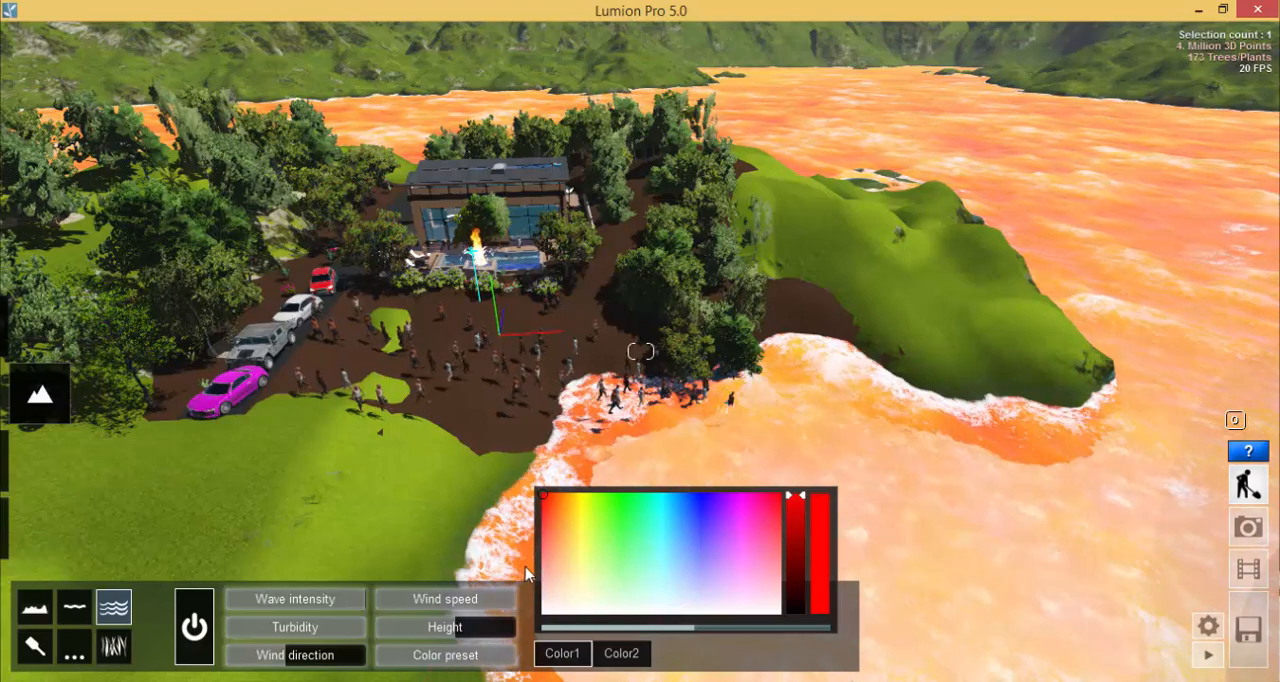
{"action": "left_click_drag", "start_coordinate": [693, 627], "coordinate": [652, 610]}
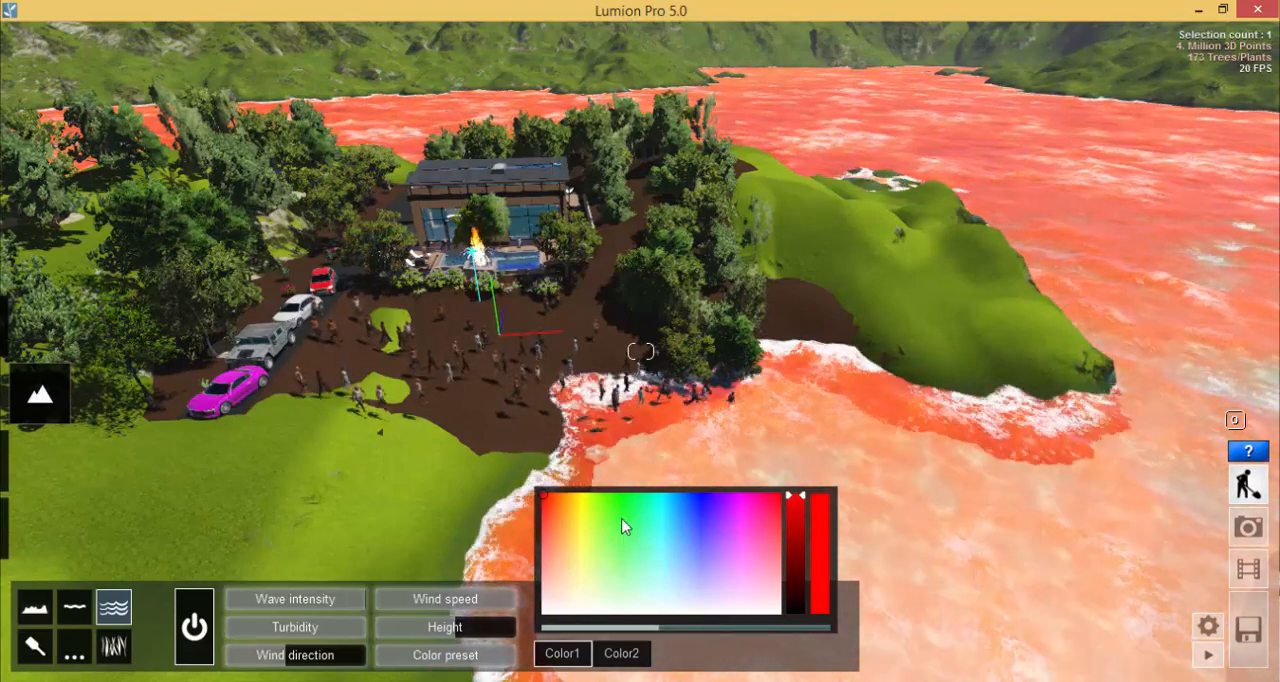
- Set the ocean's Color2 to pure red to match Color1
{"action": "left_click", "coordinate": [618, 654]}
{"action": "left_click", "coordinate": [565, 513]}
{"action": "left_click_drag", "start_coordinate": [562, 507], "coordinate": [543, 497]}
{"action": "left_click", "coordinate": [573, 650]}
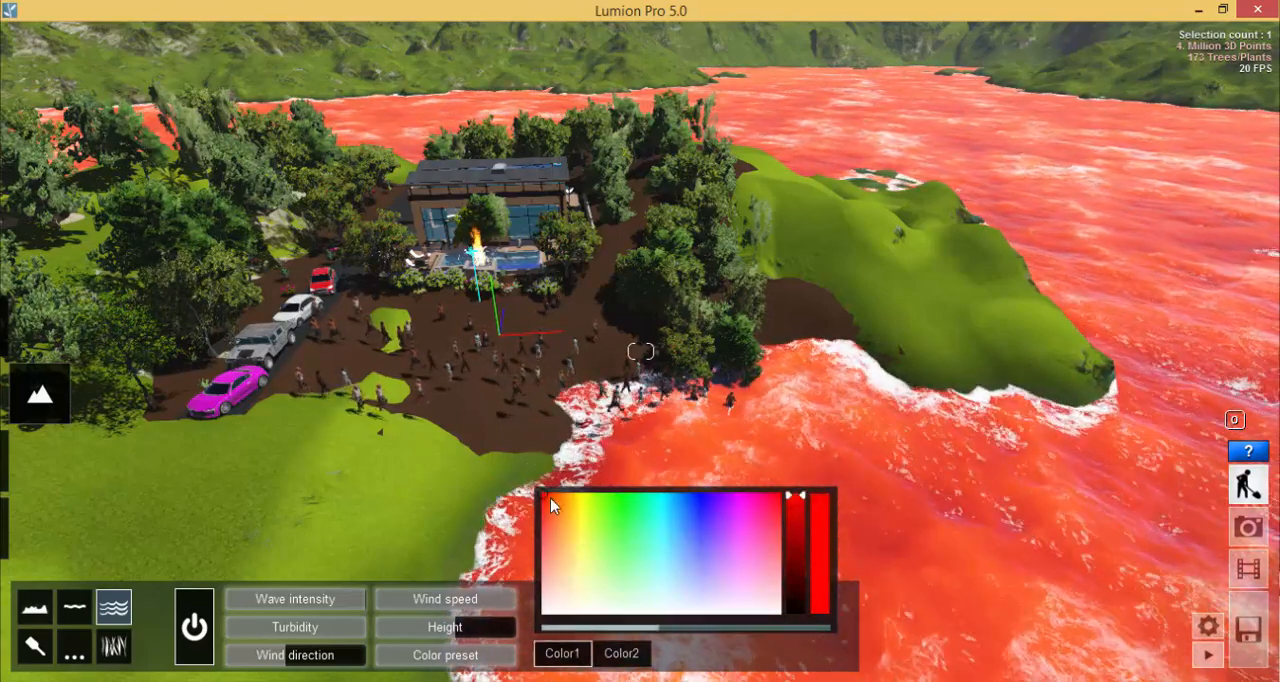
{"action": "left_click", "coordinate": [618, 654]}
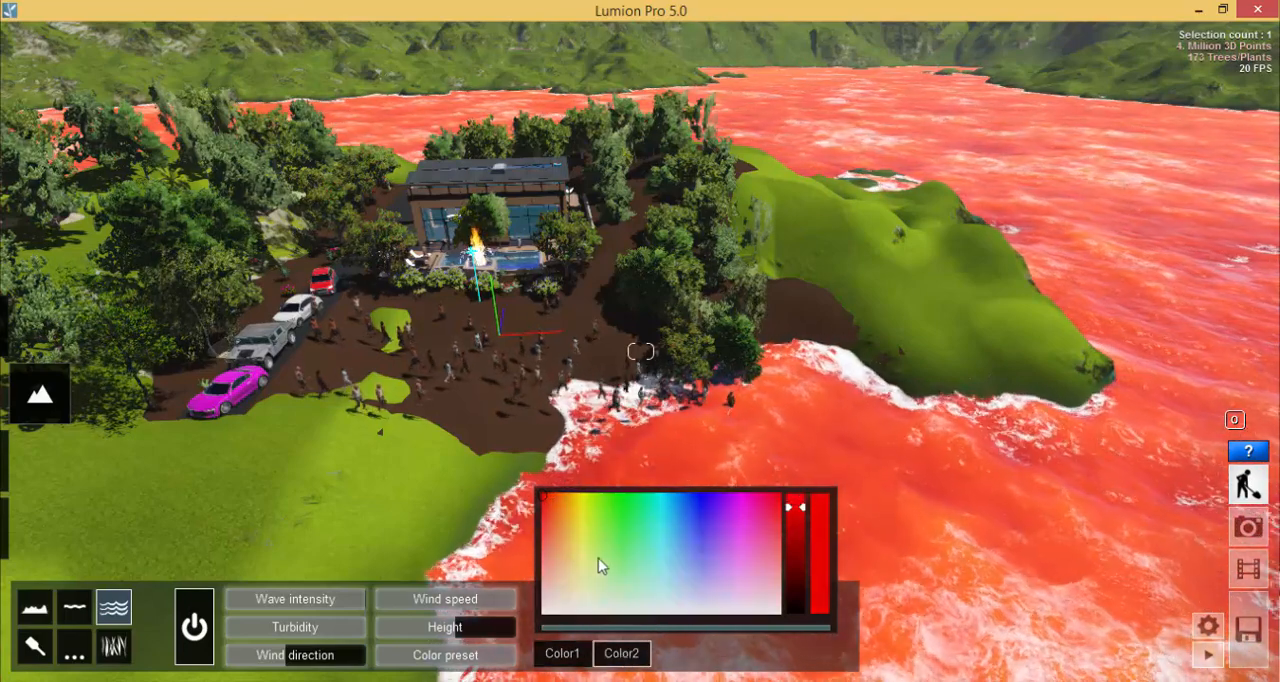
- Try a very high overbright on Color2, lower Color1's overbright, and reduce Color2's to about a third for a blood-red ocean
{"action": "left_click_drag", "start_coordinate": [658, 627], "coordinate": [825, 636]}
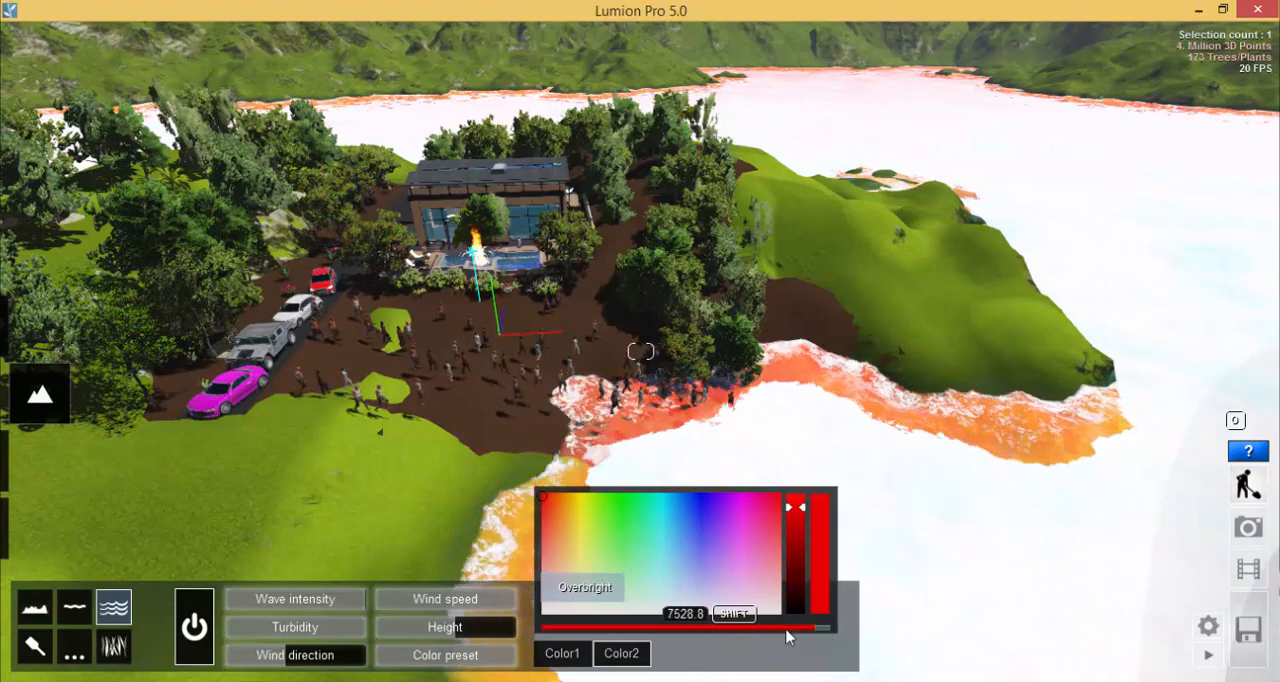
{"action": "left_click", "coordinate": [567, 654]}
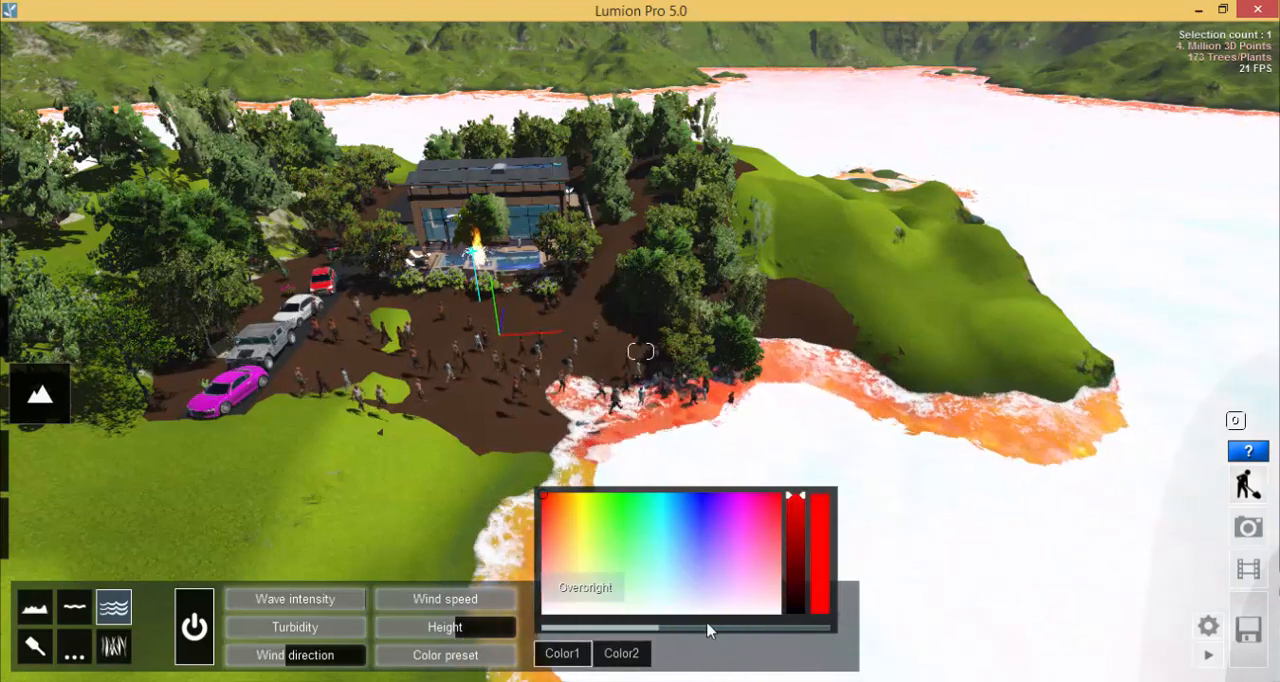
{"action": "left_click_drag", "start_coordinate": [709, 625], "coordinate": [565, 630]}
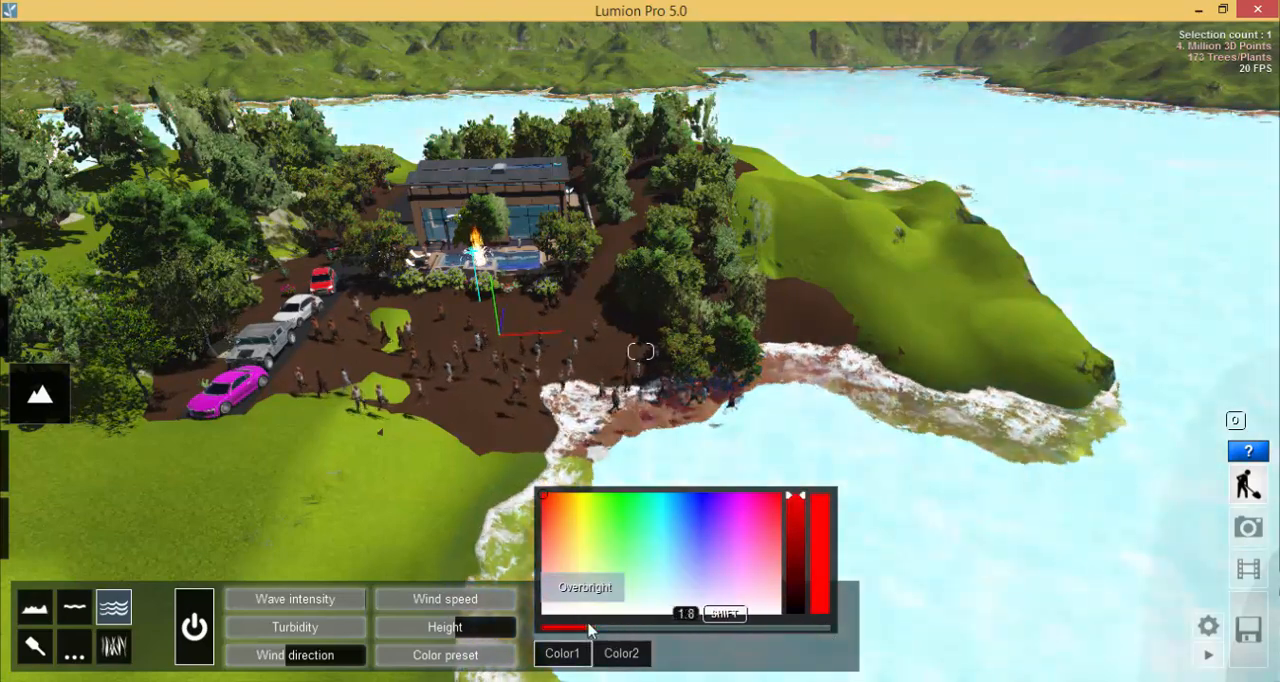
{"action": "left_click", "coordinate": [621, 653]}
{"action": "left_click_drag", "start_coordinate": [741, 627], "coordinate": [638, 631]}
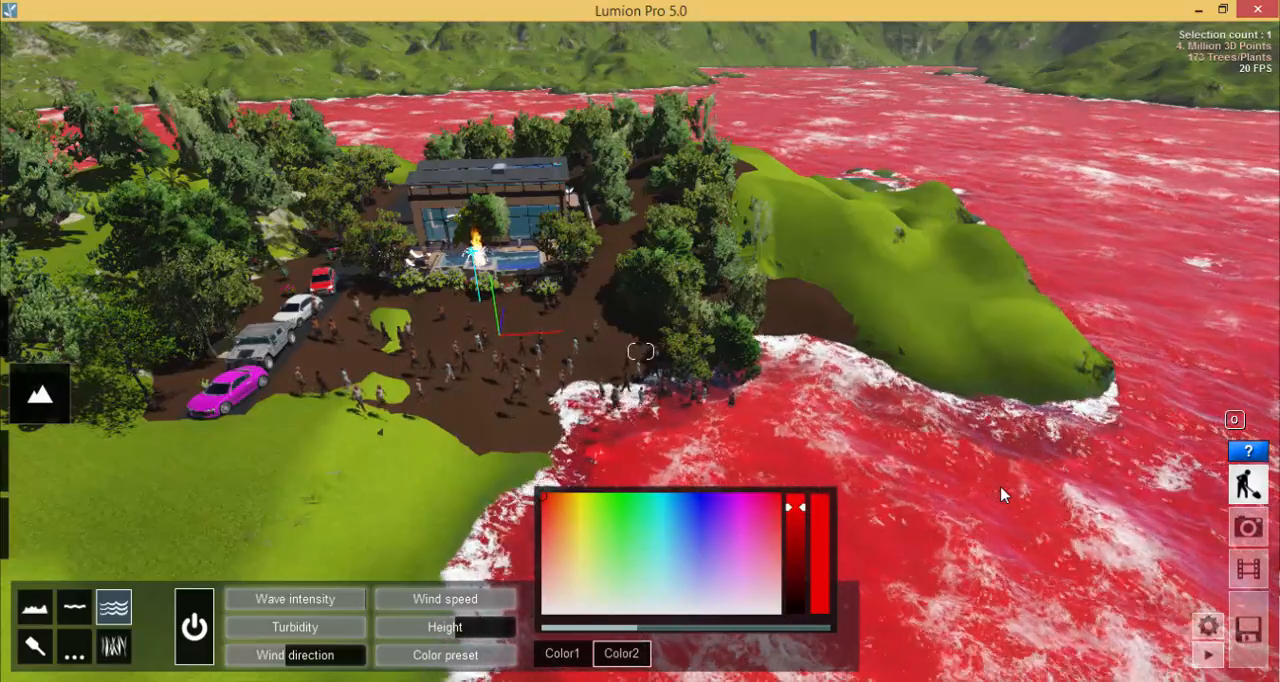
- Examine the grass texture on the slope beside the parked cars from several distances
{"action": "right_click_drag", "start_coordinate": [828, 206], "coordinate": [534, 406]}
{"action": "scroll", "coordinate": [560, 408], "scroll_direction": "up", "scroll_amount": 5}
{"action": "scroll", "coordinate": [562, 385], "scroll_direction": "down", "scroll_amount": 4}
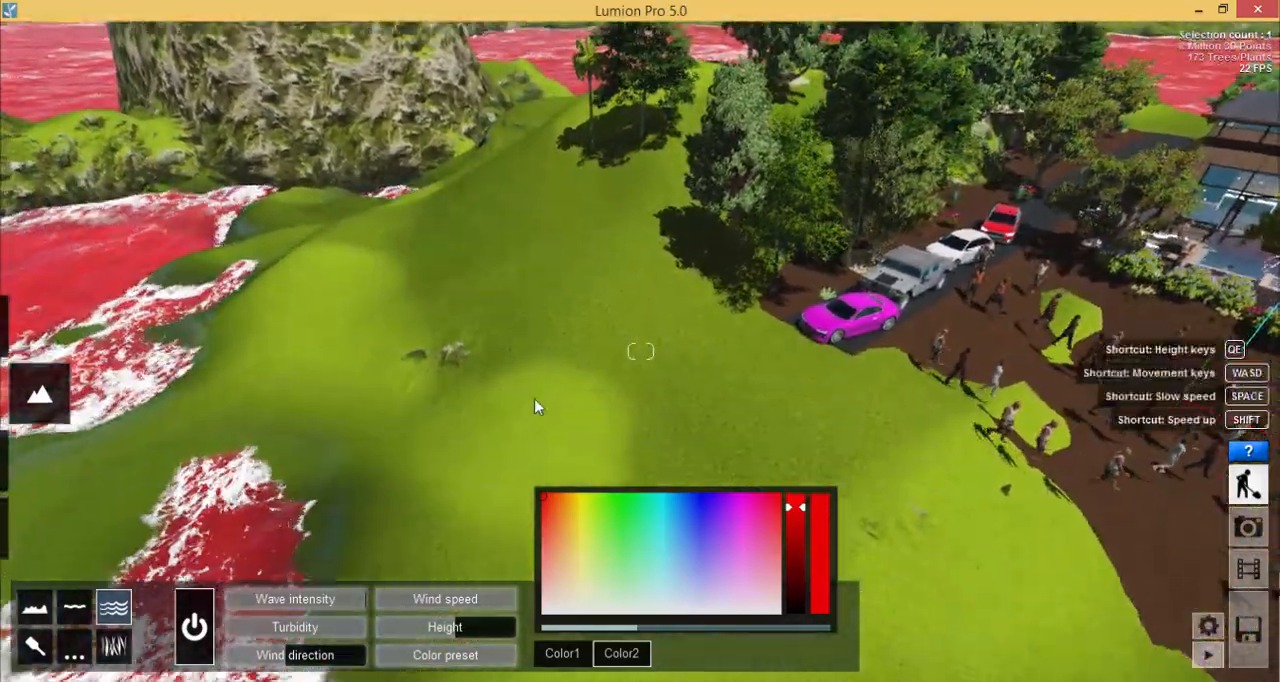
{"action": "scroll", "coordinate": [598, 395], "scroll_direction": "up", "scroll_amount": 3}
{"action": "scroll", "coordinate": [603, 360], "scroll_direction": "down", "scroll_amount": 1}
{"action": "scroll", "coordinate": [576, 310], "scroll_direction": "up", "scroll_amount": 2}
{"action": "scroll", "coordinate": [590, 308], "scroll_direction": "up", "scroll_amount": 4}
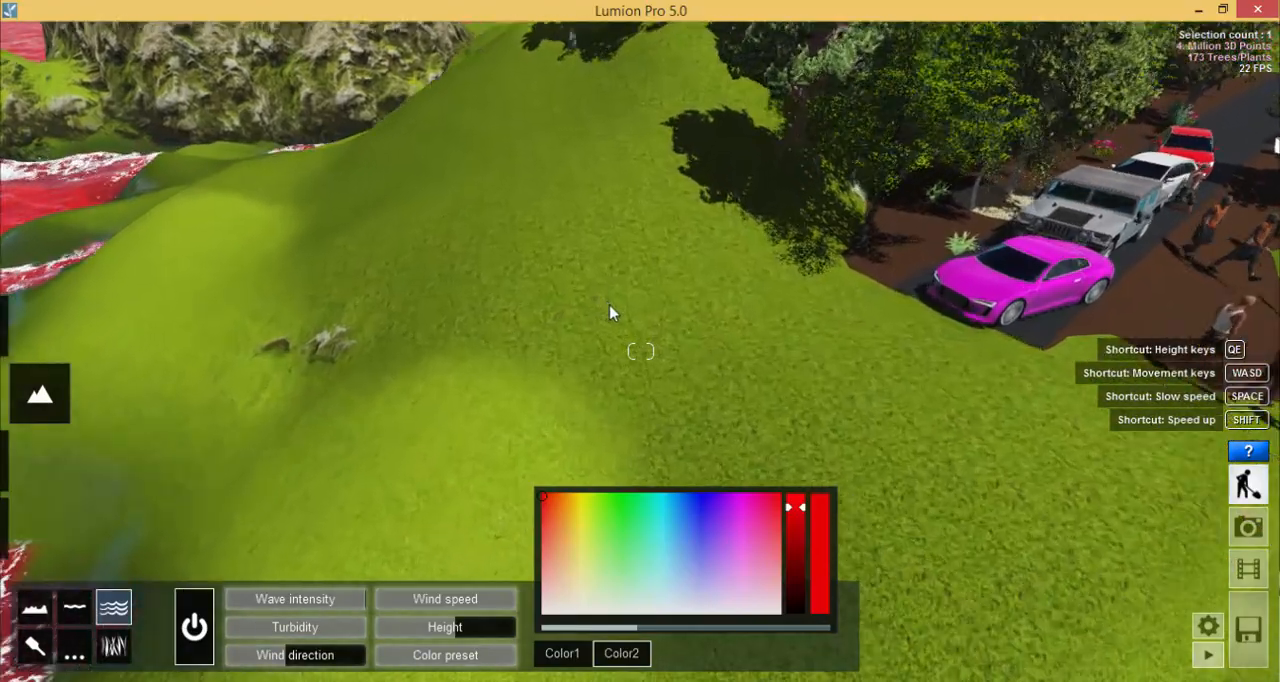
{"action": "scroll", "coordinate": [606, 302], "scroll_direction": "down", "scroll_amount": 4}
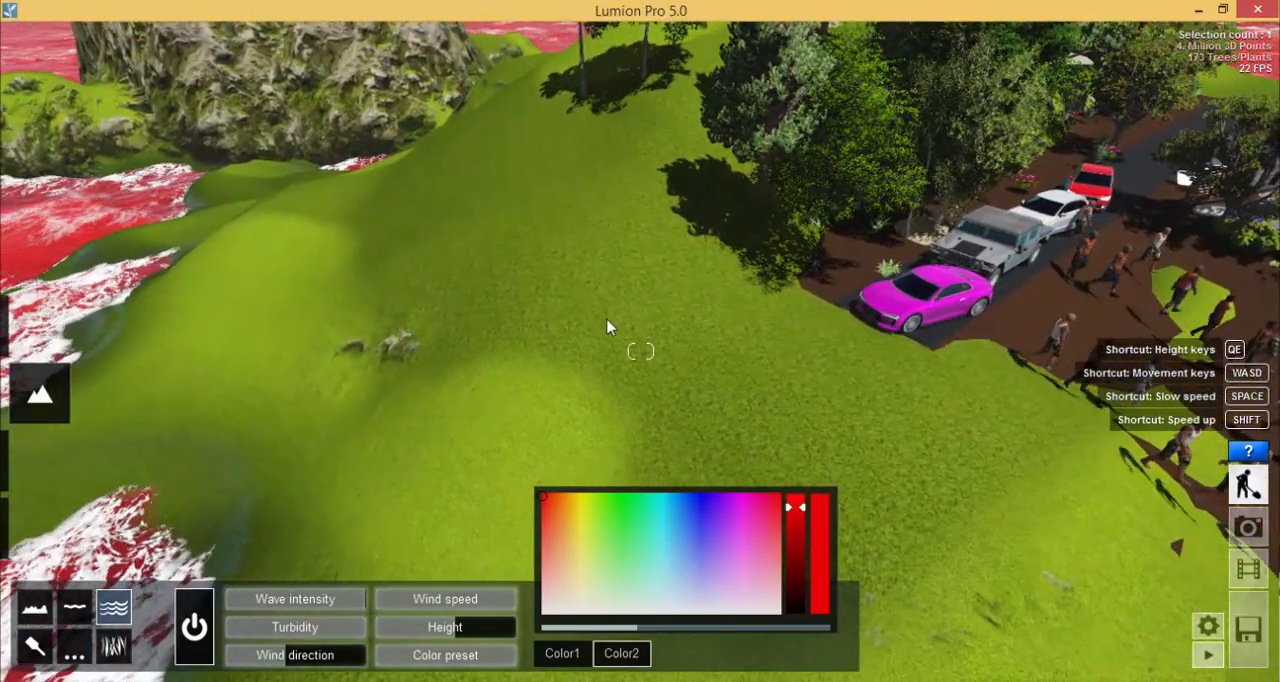
{"action": "scroll", "coordinate": [605, 329], "scroll_direction": "up", "scroll_amount": 3}
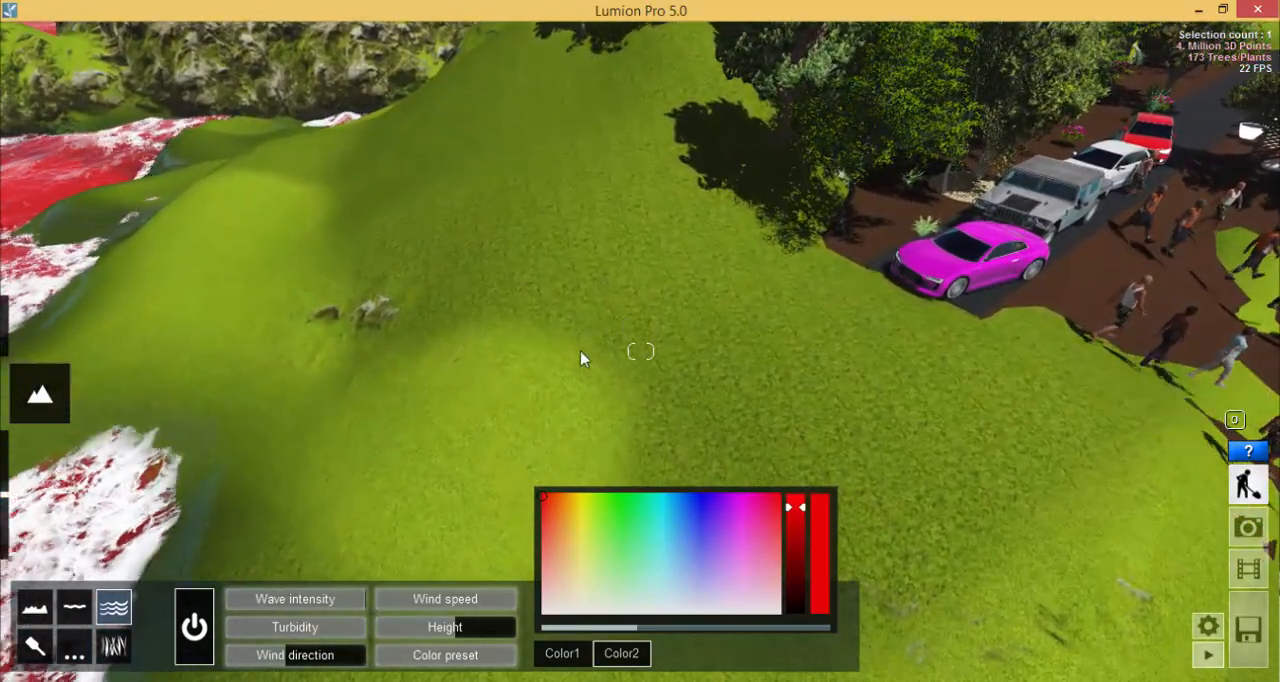
{"action": "scroll", "coordinate": [582, 352], "scroll_direction": "up", "scroll_amount": 3}
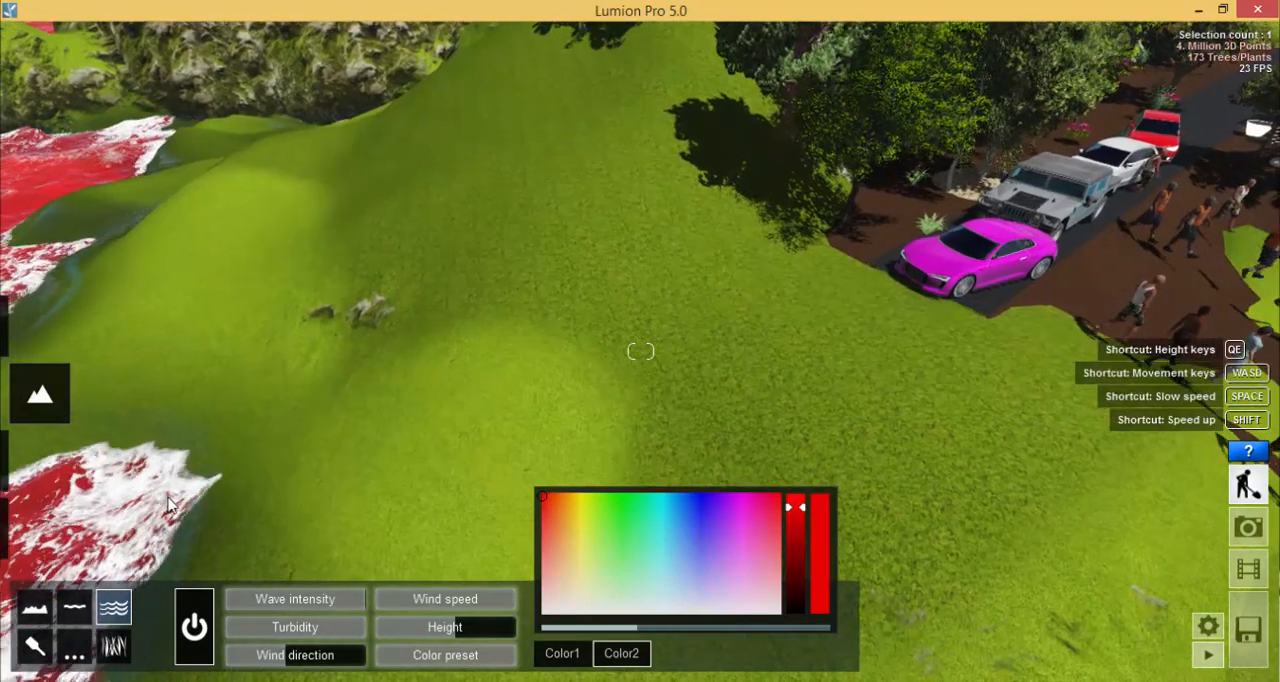
- Paint a patch of the striped grass texture on the slope beside the rocks, and make its stripe pattern finer
{"action": "left_click", "coordinate": [34, 646]}
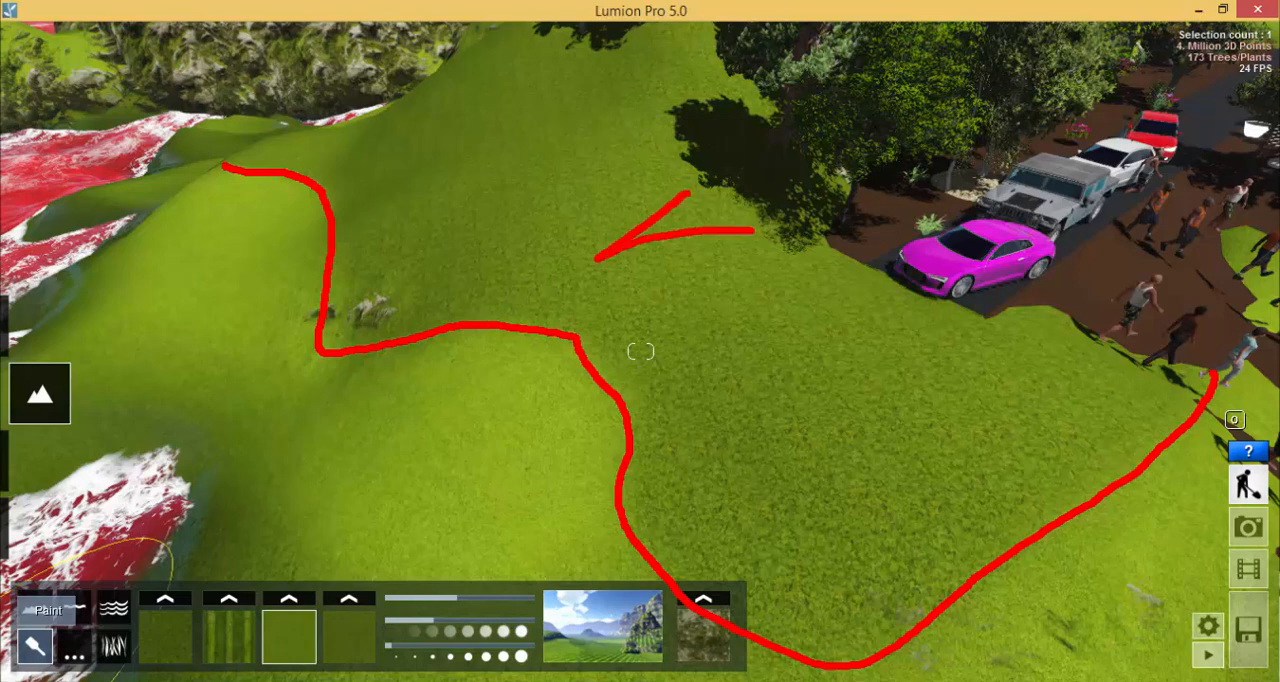
{"action": "mouse_move", "coordinate": [752, 230]}
{"action": "left_mouse_down"}
{"action": "mouse_move", "coordinate": [726, 388]}
{"action": "mouse_move", "coordinate": [772, 430]}
{"action": "left_mouse_up"}
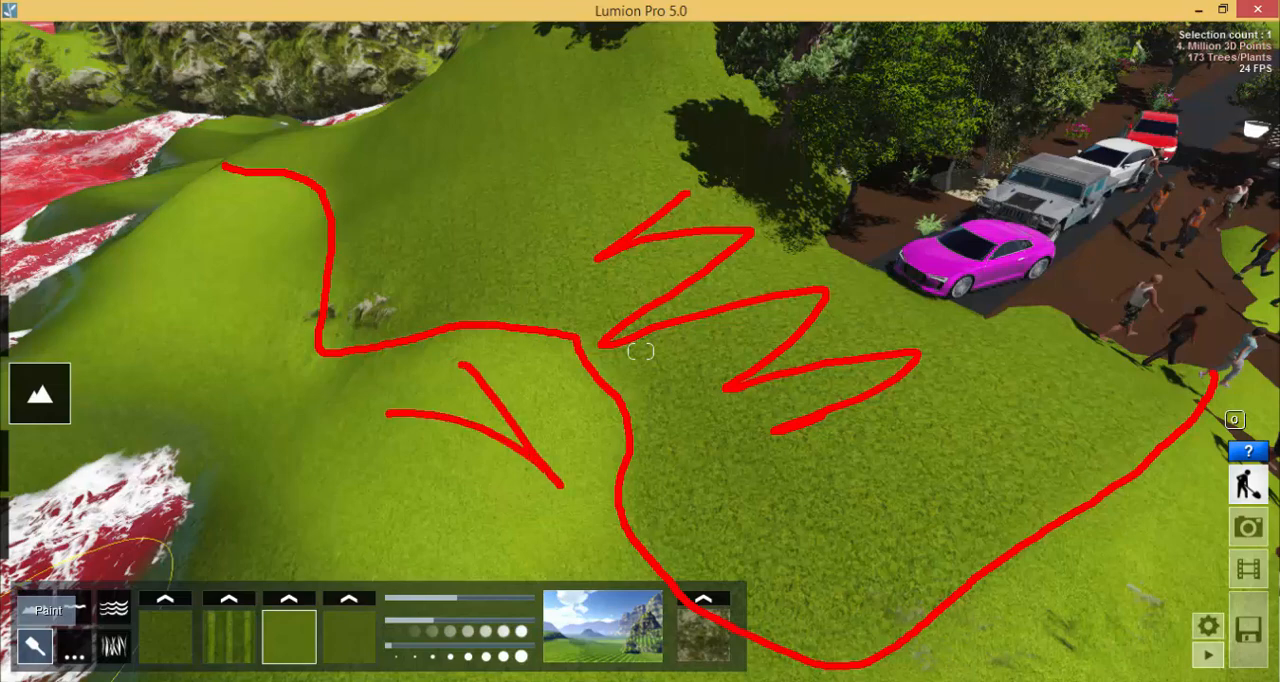
{"action": "left_click_drag", "start_coordinate": [386, 412], "coordinate": [365, 507]}
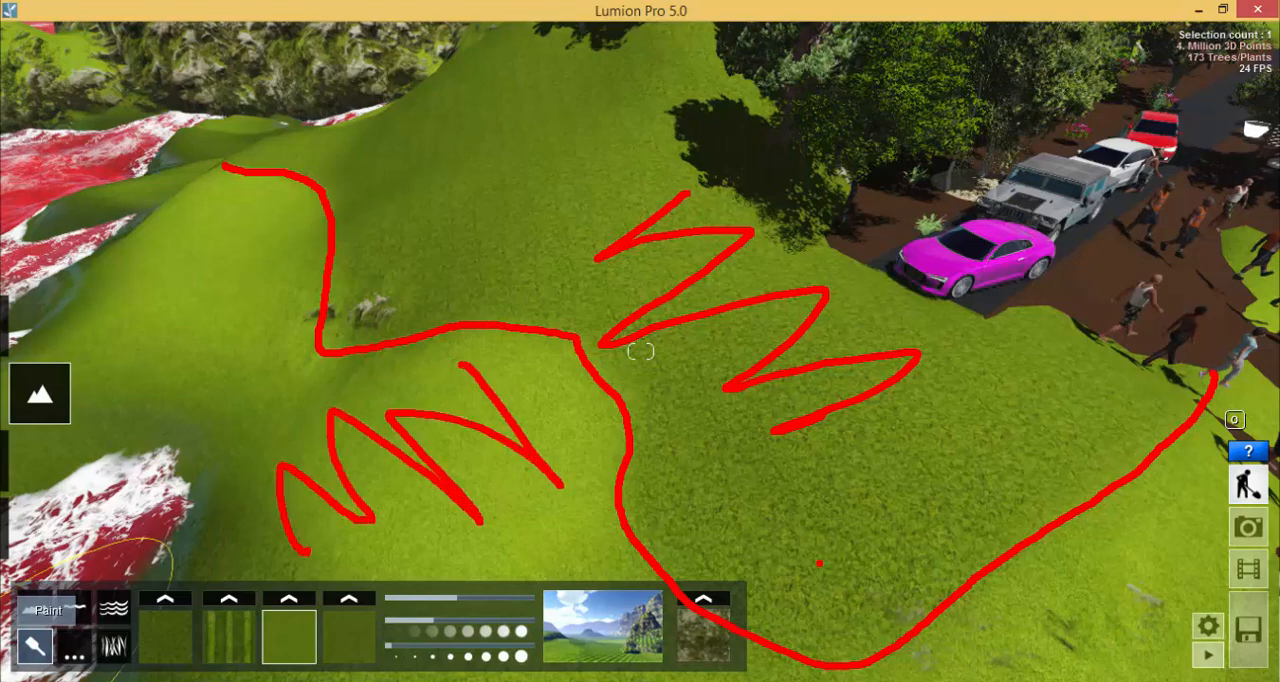
{"action": "key", "text": "Escape"}
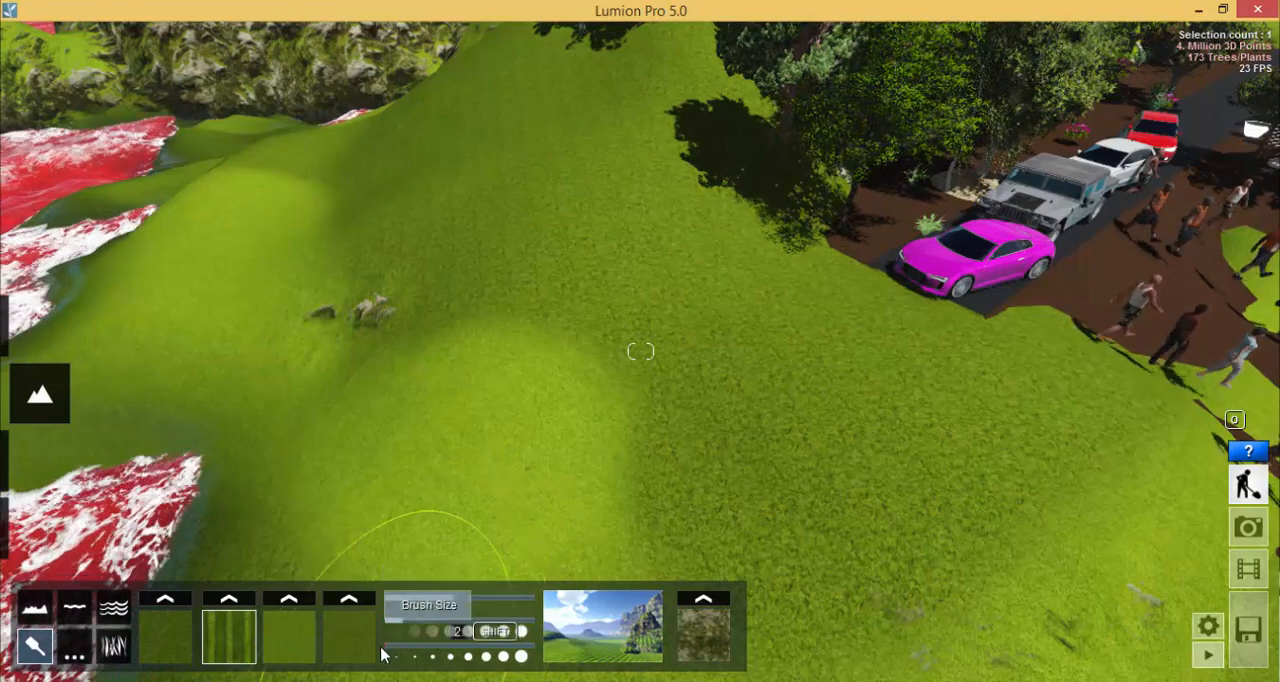
{"action": "mouse_move", "coordinate": [491, 349]}
{"action": "left_mouse_down"}
{"action": "mouse_move", "coordinate": [468, 362]}
{"action": "mouse_move", "coordinate": [529, 351]}
{"action": "mouse_move", "coordinate": [529, 320]}
{"action": "mouse_move", "coordinate": [429, 366]}
{"action": "mouse_move", "coordinate": [434, 329]}
{"action": "mouse_move", "coordinate": [474, 346]}
{"action": "mouse_move", "coordinate": [508, 428]}
{"action": "mouse_move", "coordinate": [574, 251]}
{"action": "mouse_move", "coordinate": [580, 286]}
{"action": "mouse_move", "coordinate": [557, 337]}
{"action": "mouse_move", "coordinate": [517, 343]}
{"action": "mouse_move", "coordinate": [469, 314]}
{"action": "mouse_move", "coordinate": [484, 298]}
{"action": "mouse_move", "coordinate": [437, 297]}
{"action": "mouse_move", "coordinate": [457, 277]}
{"action": "mouse_move", "coordinate": [411, 286]}
{"action": "mouse_move", "coordinate": [560, 355]}
{"action": "mouse_move", "coordinate": [480, 346]}
{"action": "mouse_move", "coordinate": [569, 336]}
{"action": "left_mouse_up"}
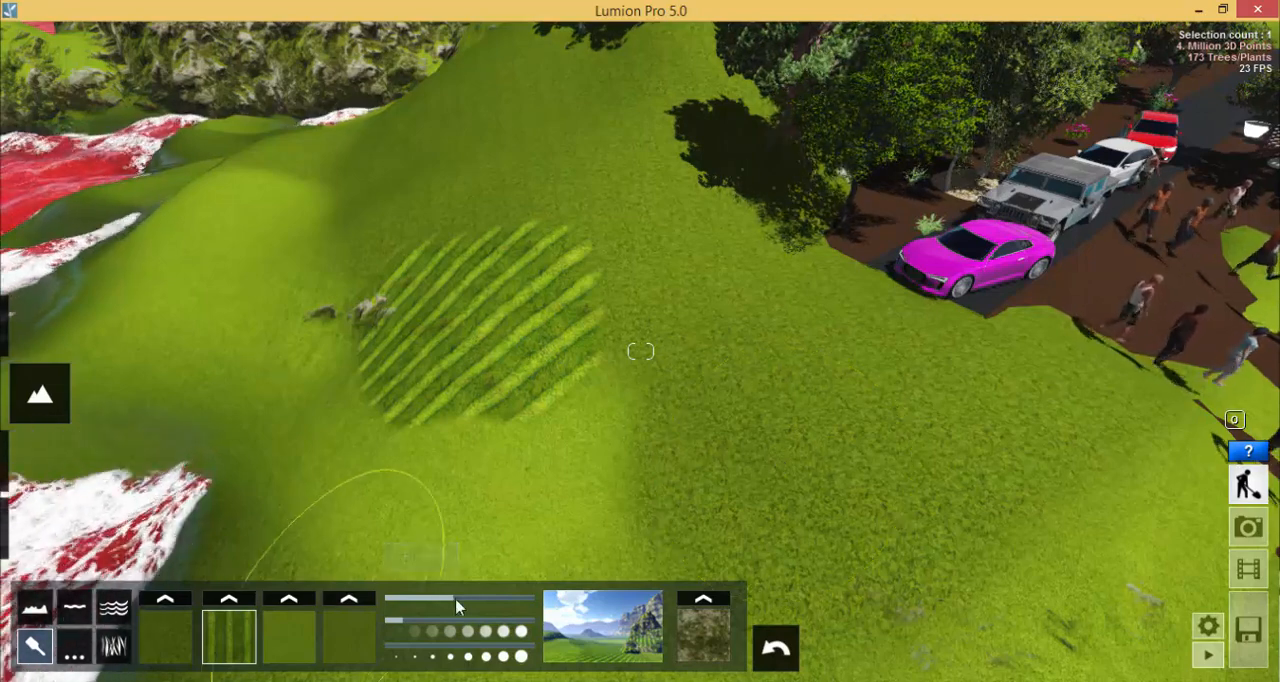
{"action": "mouse_move", "coordinate": [455, 599]}
{"action": "left_mouse_down"}
{"action": "mouse_move", "coordinate": [391, 603]}
{"action": "mouse_move", "coordinate": [547, 597]}
{"action": "mouse_move", "coordinate": [390, 601]}
{"action": "mouse_move", "coordinate": [530, 606]}
{"action": "mouse_move", "coordinate": [427, 605]}
{"action": "left_mouse_up"}
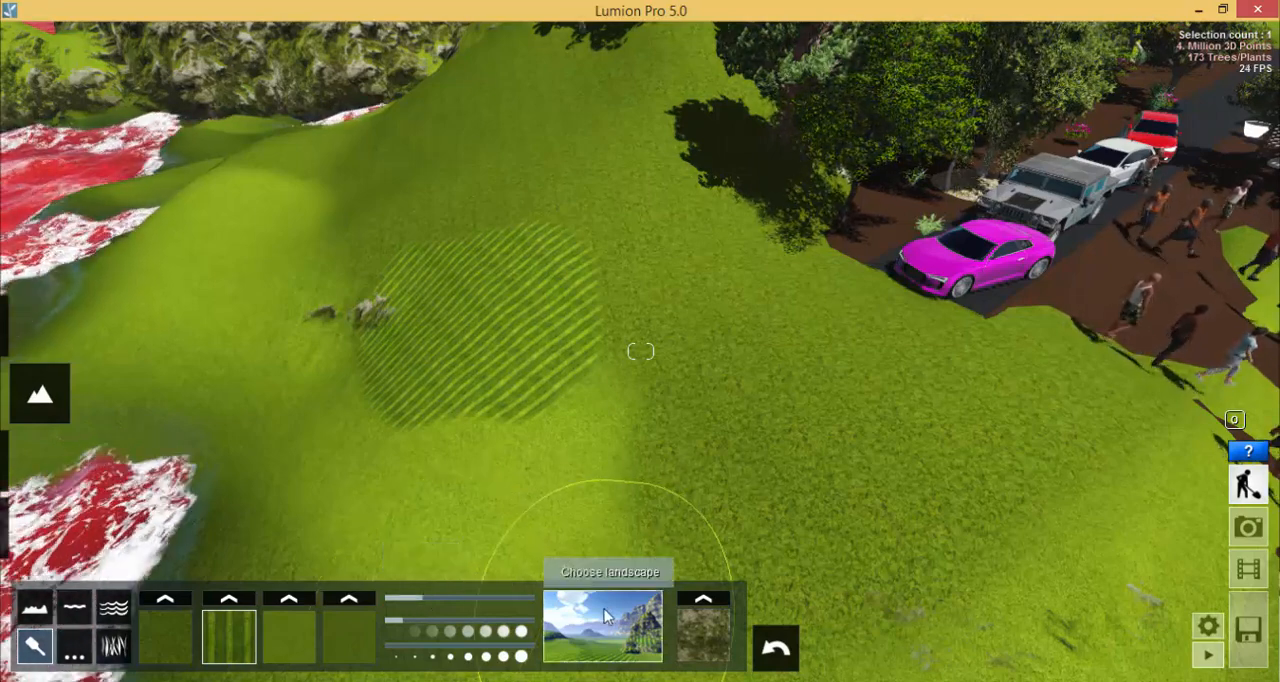
- Change the whole landscape to the red-rock desert preset
{"action": "key", "text": "ctrl+2"}
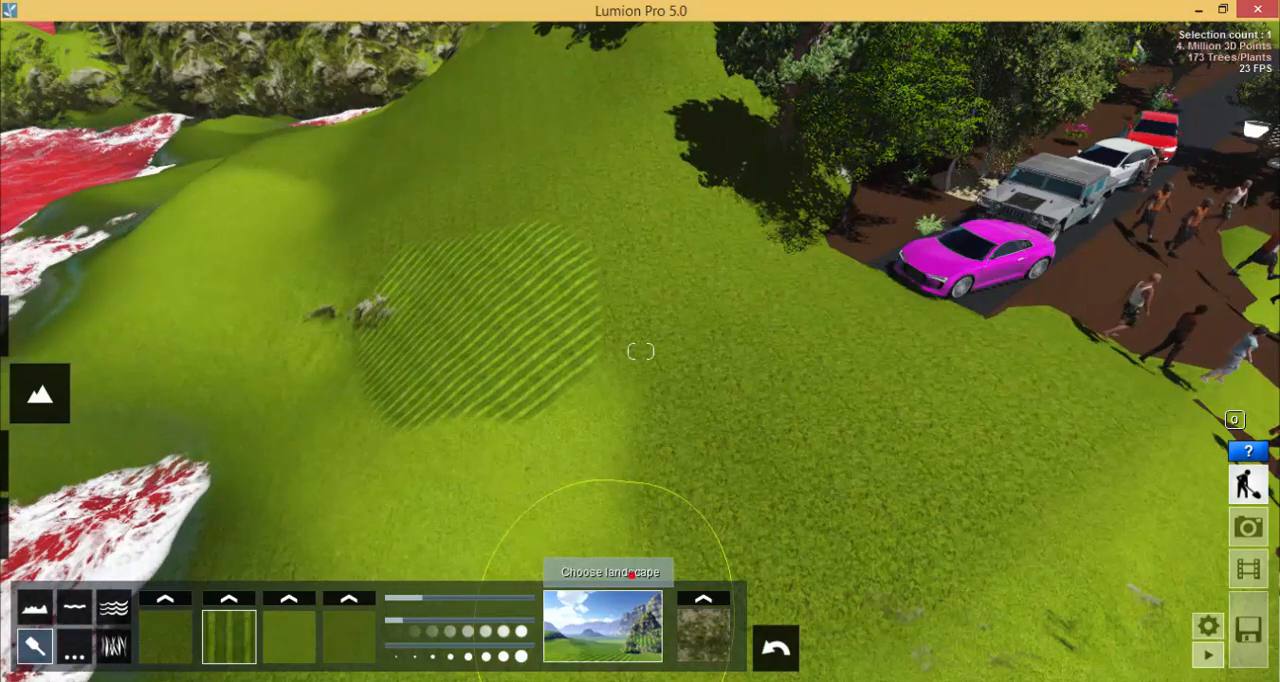
{"action": "left_click_drag", "start_coordinate": [683, 558], "coordinate": [617, 548]}
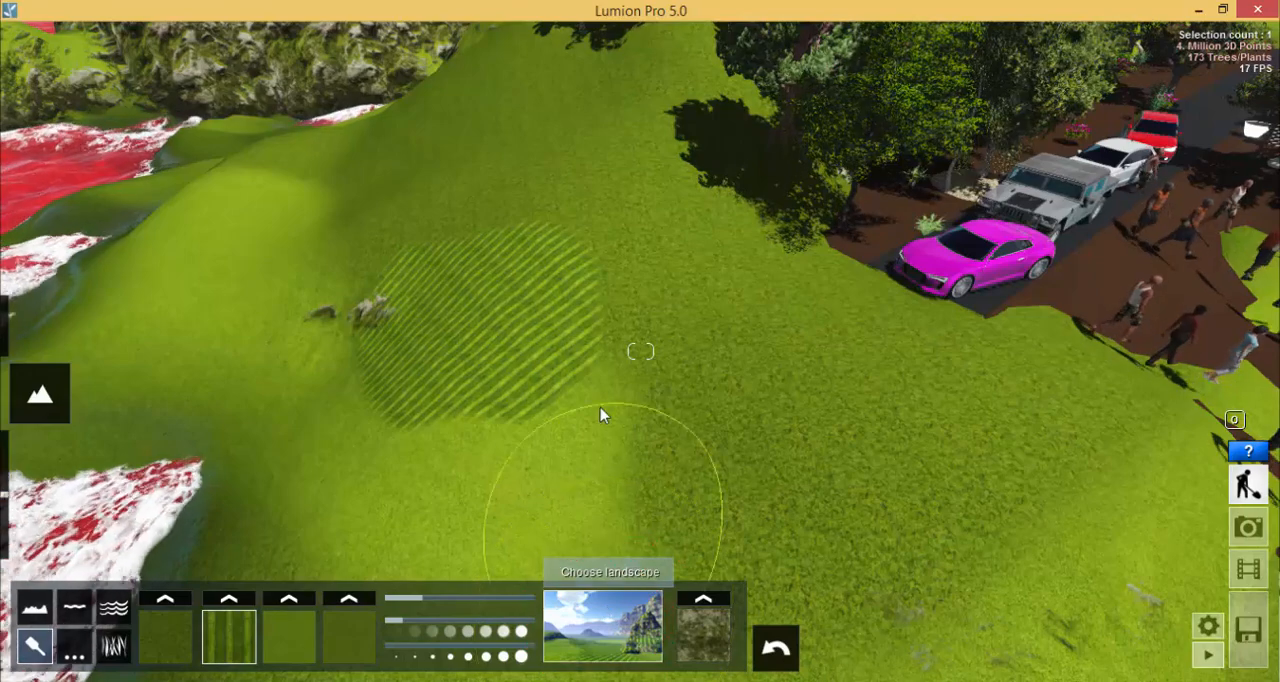
{"action": "scroll", "coordinate": [612, 405], "scroll_direction": "down", "scroll_amount": 8}
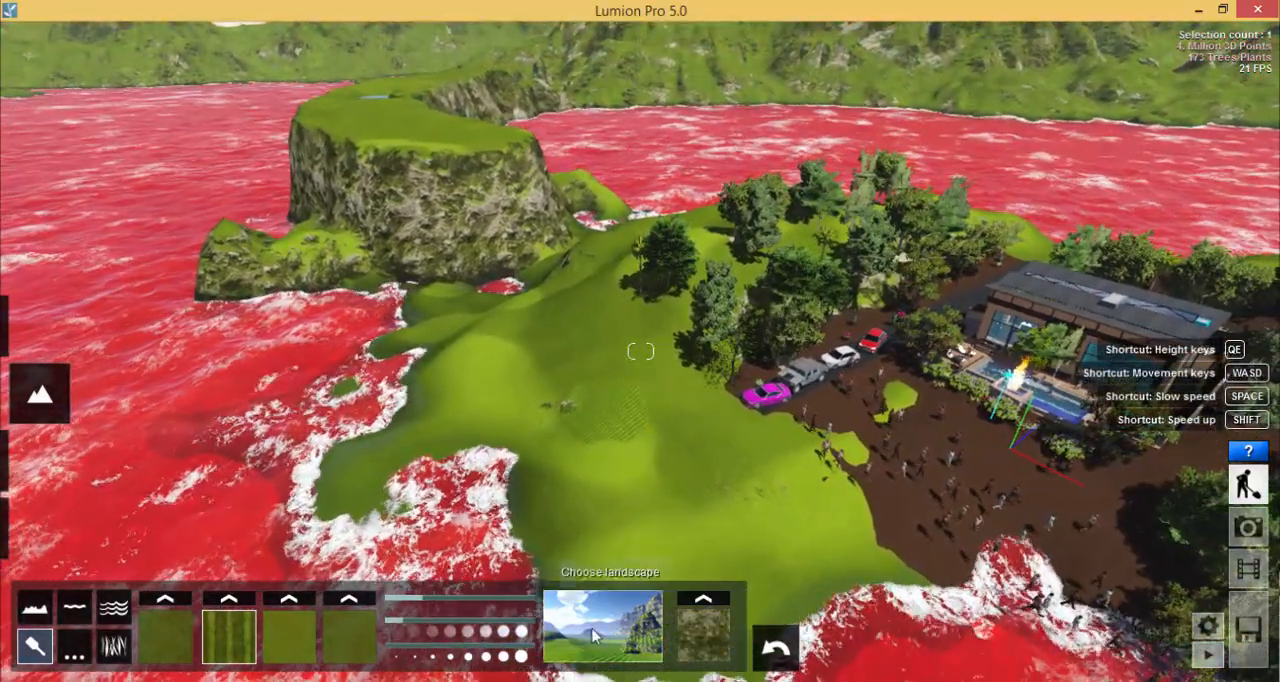
{"action": "left_click", "coordinate": [601, 608]}
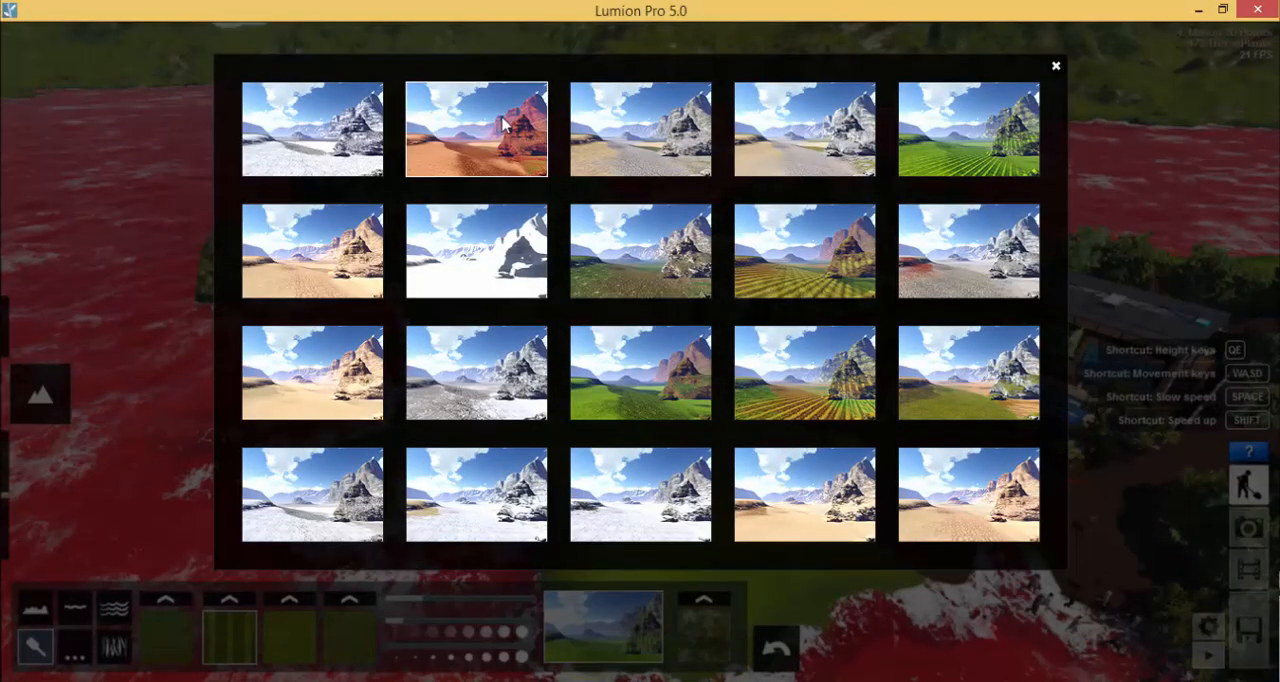
{"action": "left_click", "coordinate": [455, 135]}
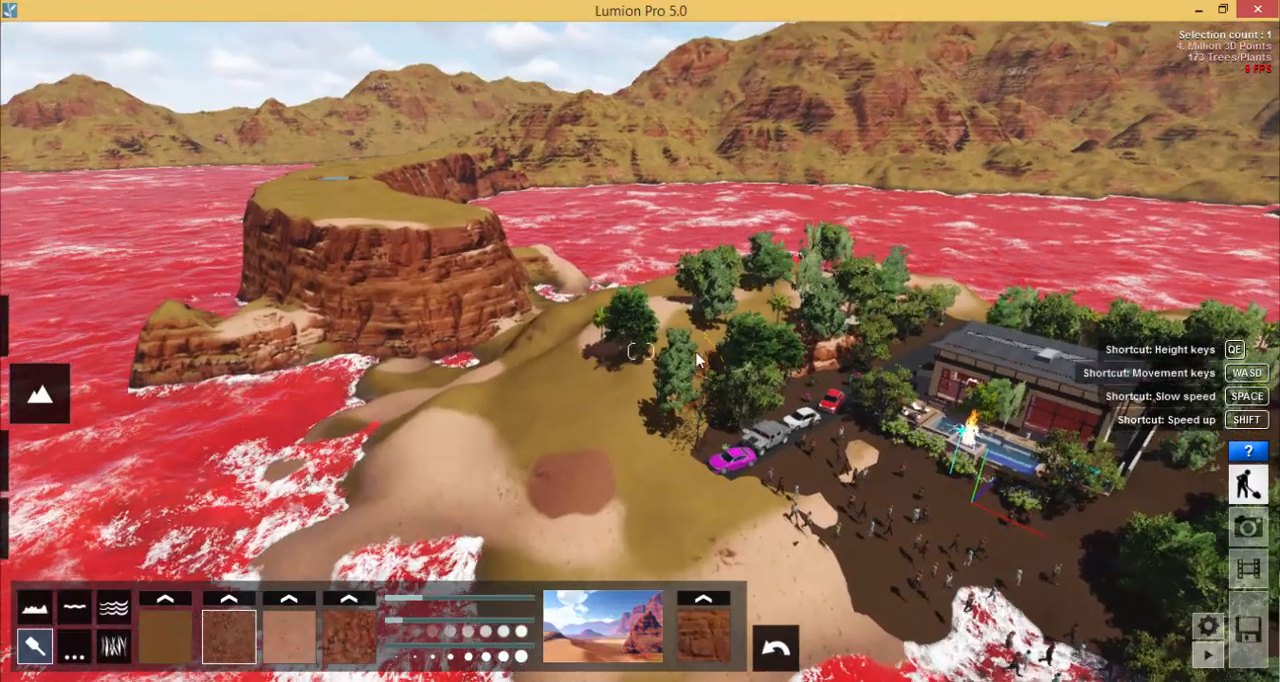
- Change the whole landscape to the fully snow-covered preset
{"action": "right_click_drag", "start_coordinate": [697, 353], "coordinate": [723, 317]}
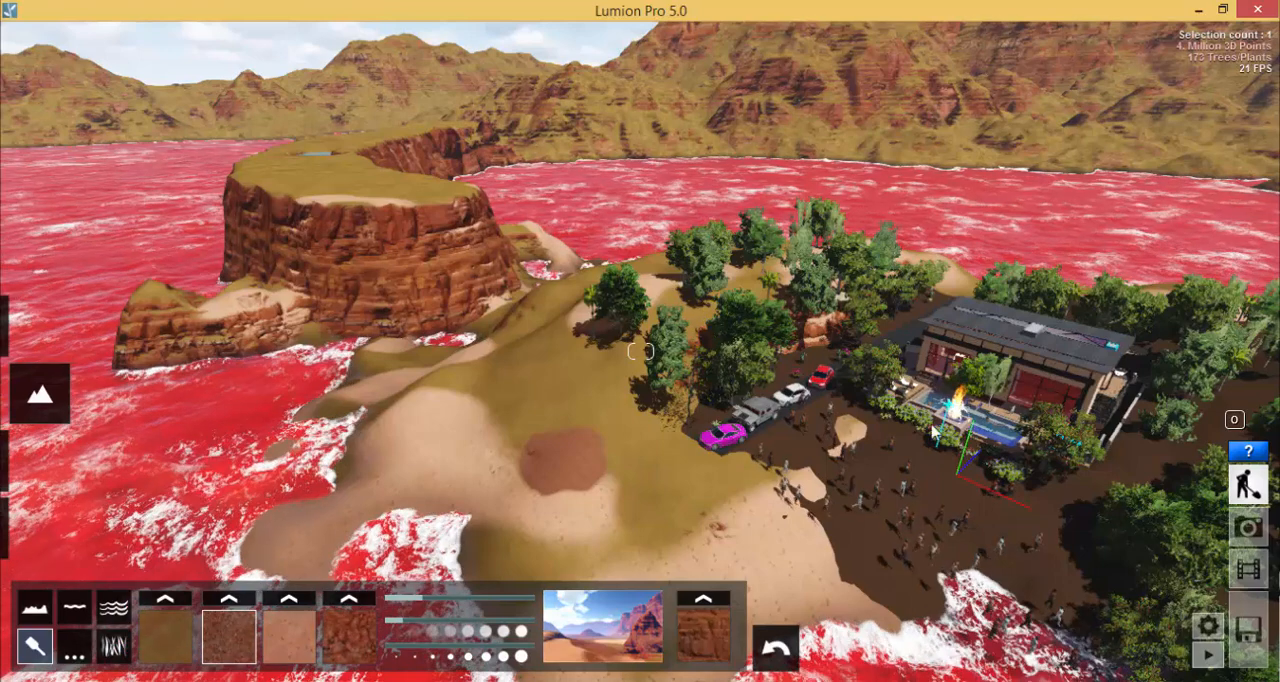
{"action": "left_click", "coordinate": [602, 622]}
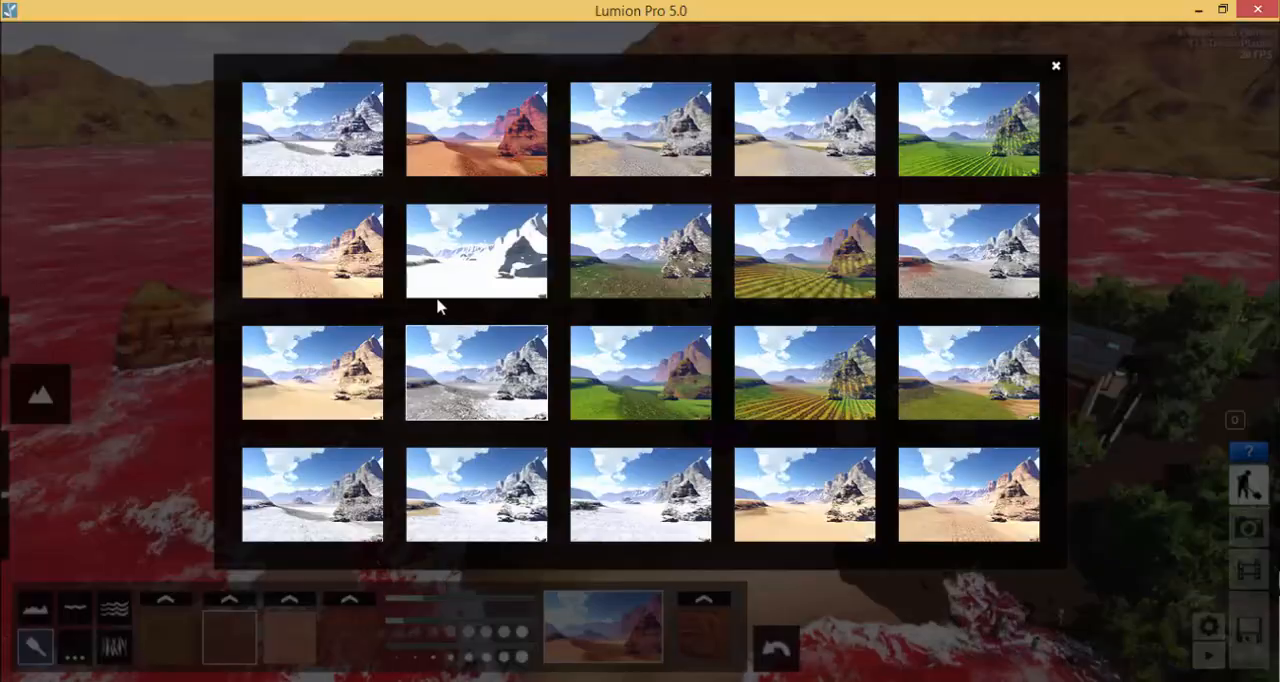
{"action": "left_click", "coordinate": [484, 252]}
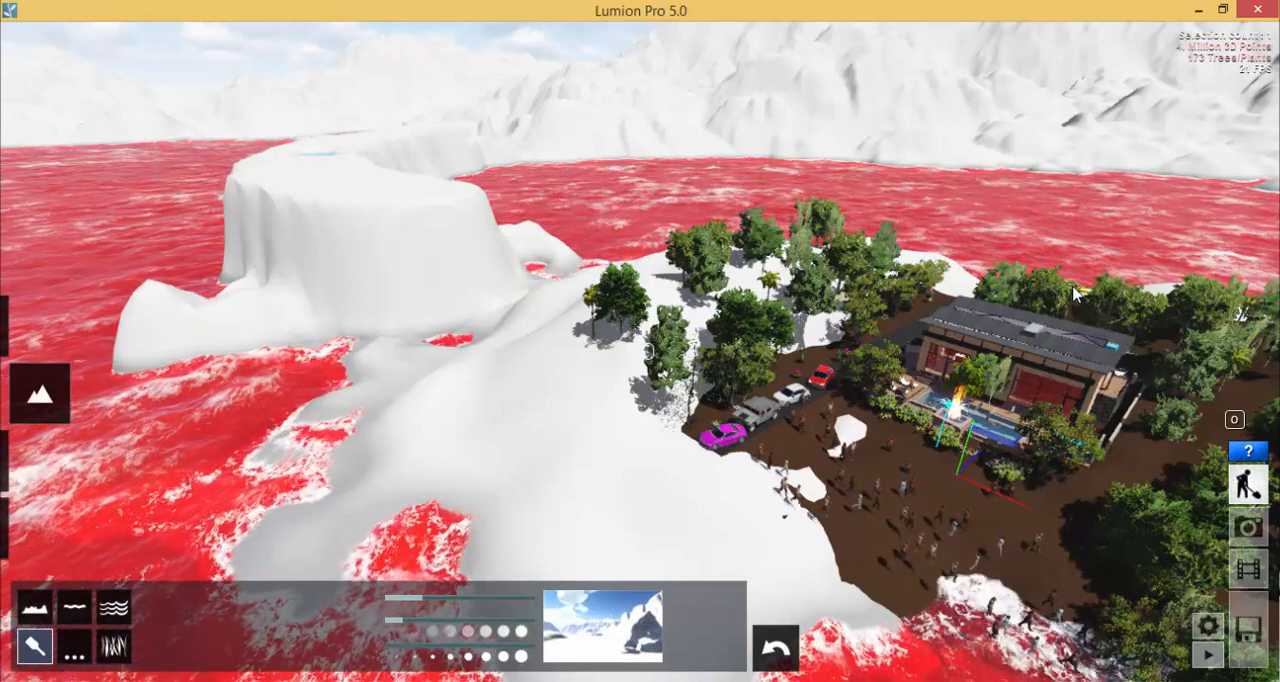
- Change the whole landscape to the snowy preset with exposed grey rock faces
{"action": "left_click", "coordinate": [572, 621]}
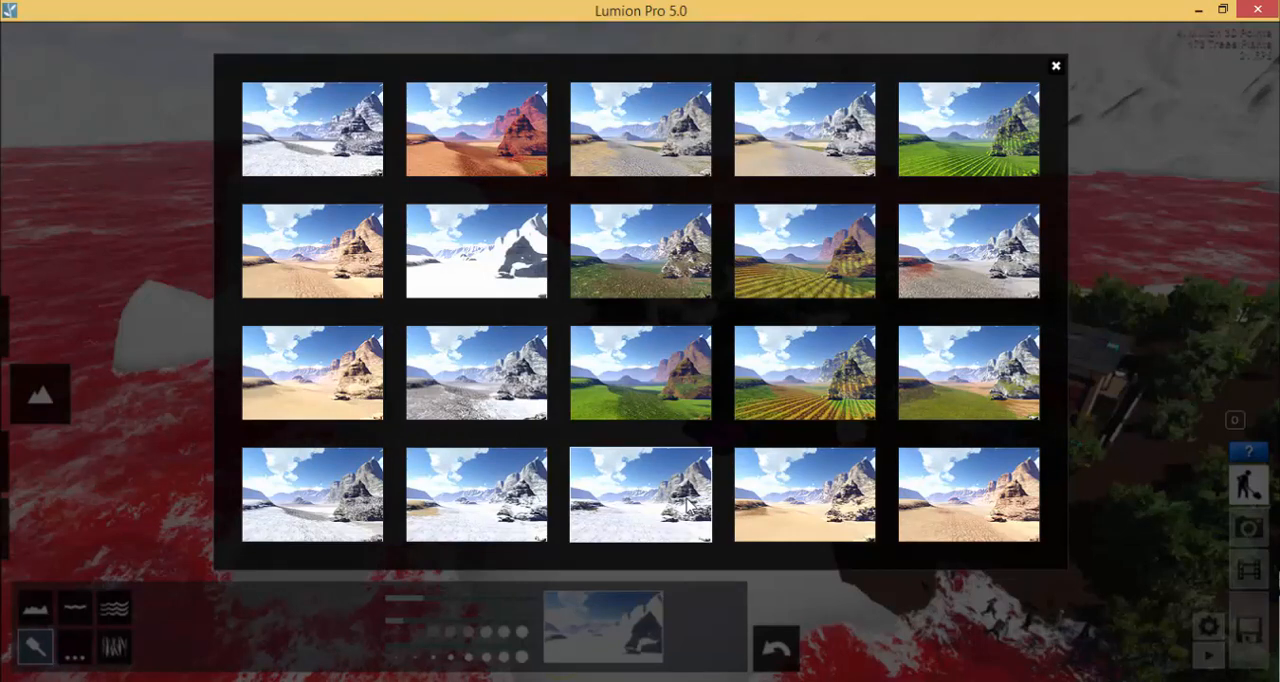
{"action": "left_click", "coordinate": [686, 504]}
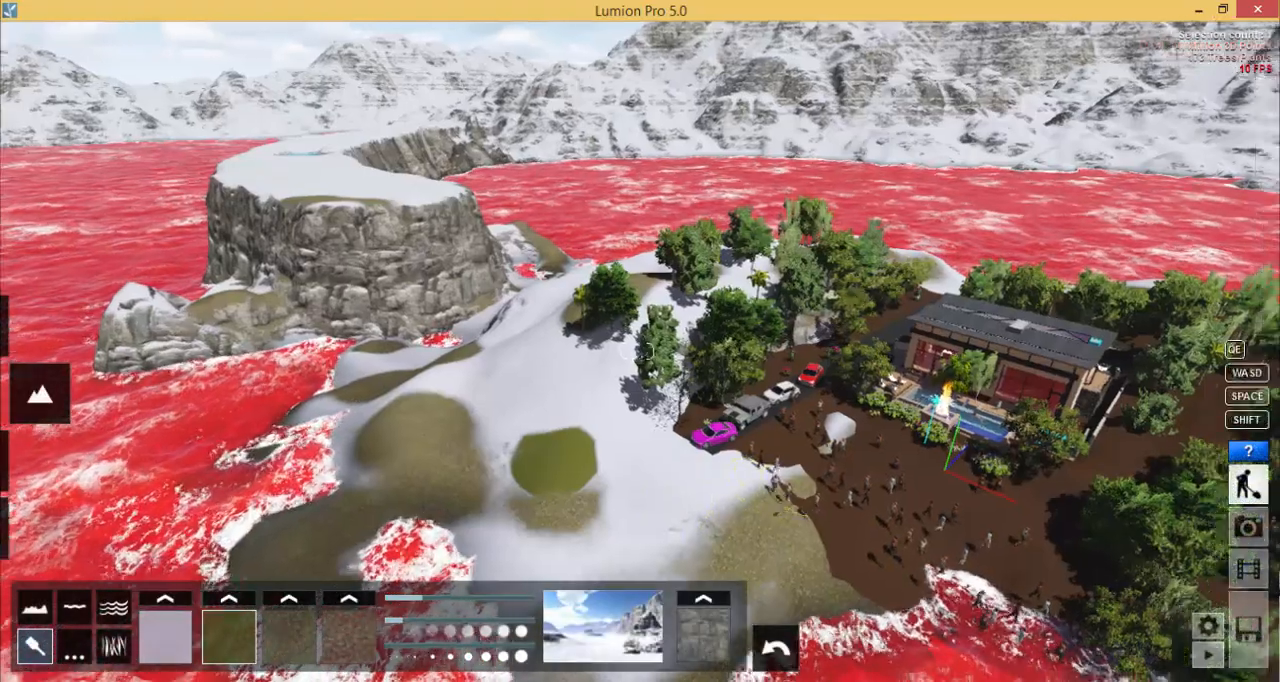
{"action": "mouse_move", "coordinate": [637, 351]}
{"action": "right_mouse_down"}
{"action": "mouse_move", "coordinate": [650, 356]}
{"action": "mouse_move", "coordinate": [632, 349]}
{"action": "right_mouse_up"}
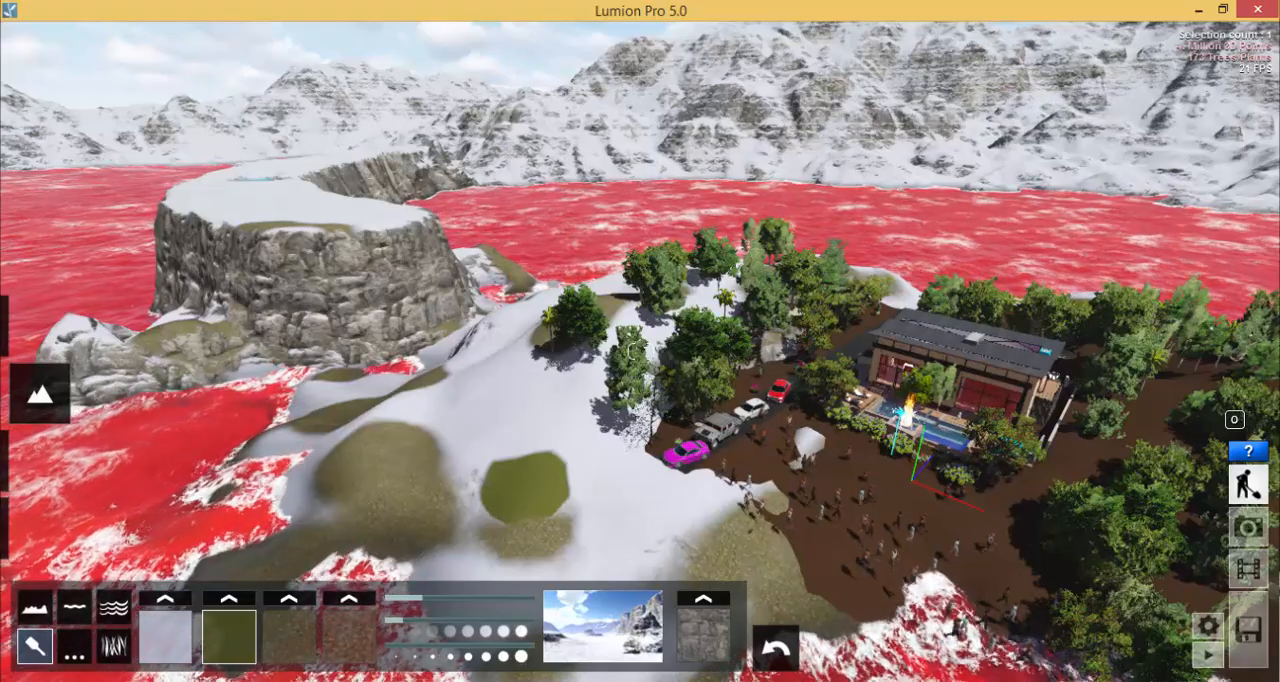
- Change the whole landscape to the green preset with striped grass and mossy rock
{"action": "left_click", "coordinate": [592, 662]}
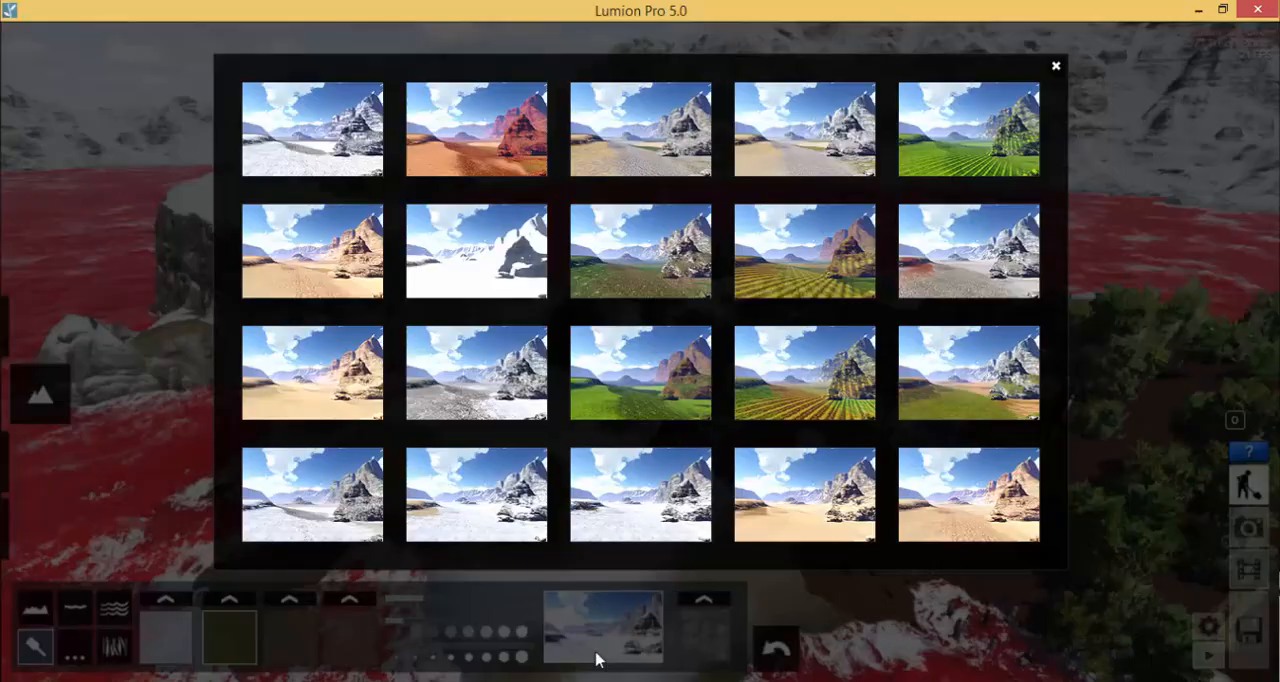
{"action": "left_click", "coordinate": [974, 135]}
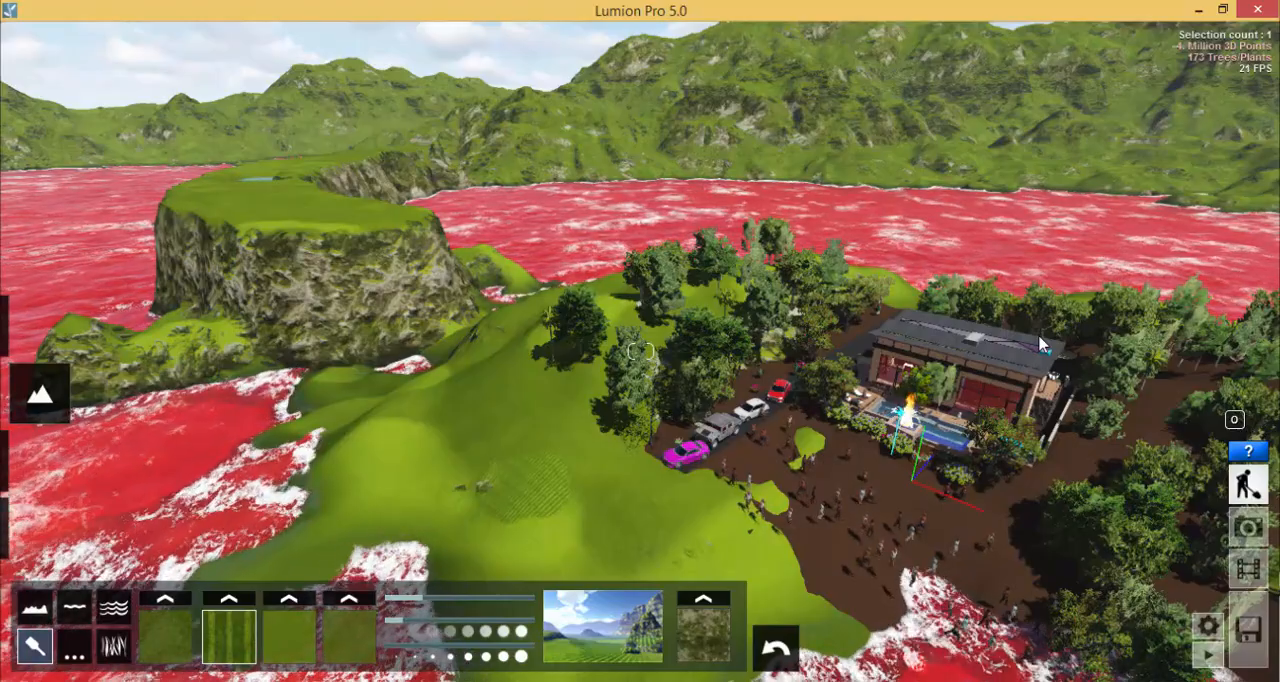
- Paint a small patch of the striped grass texture on the slope just above the rocks
{"action": "key", "text": "w"}
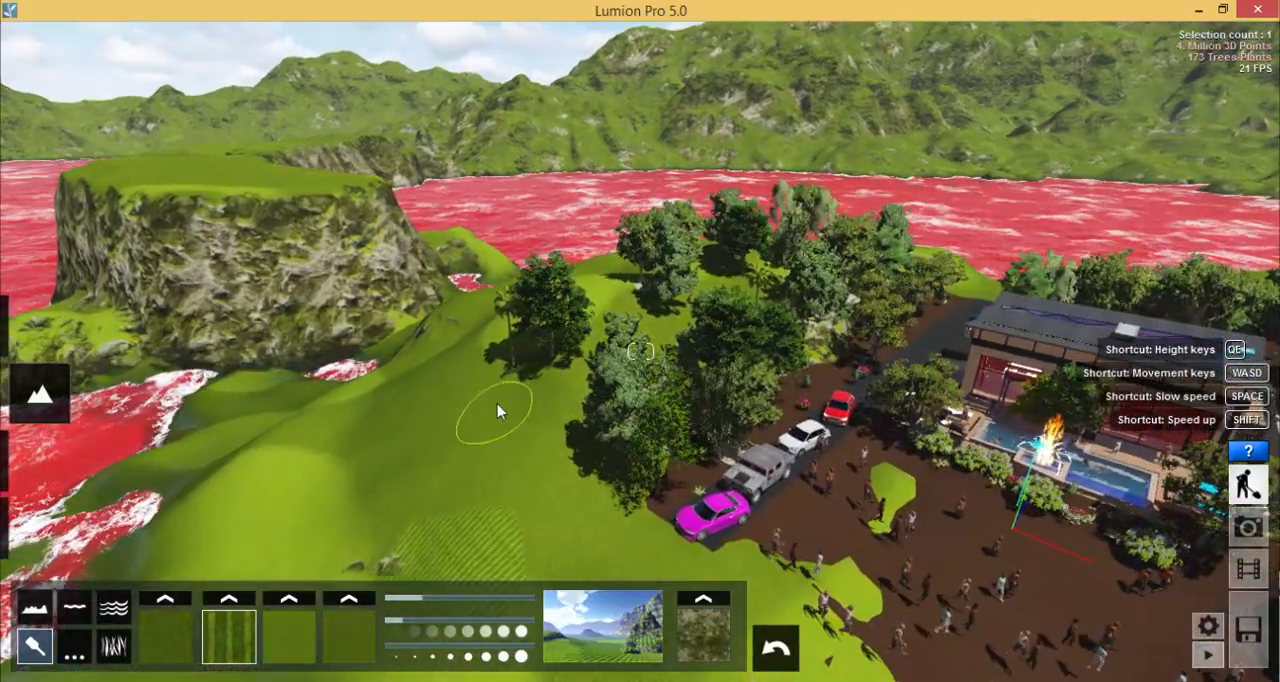
{"action": "right_click_drag", "start_coordinate": [495, 402], "coordinate": [456, 423]}
{"action": "key", "text": "w"}
{"action": "key", "text": "s"}
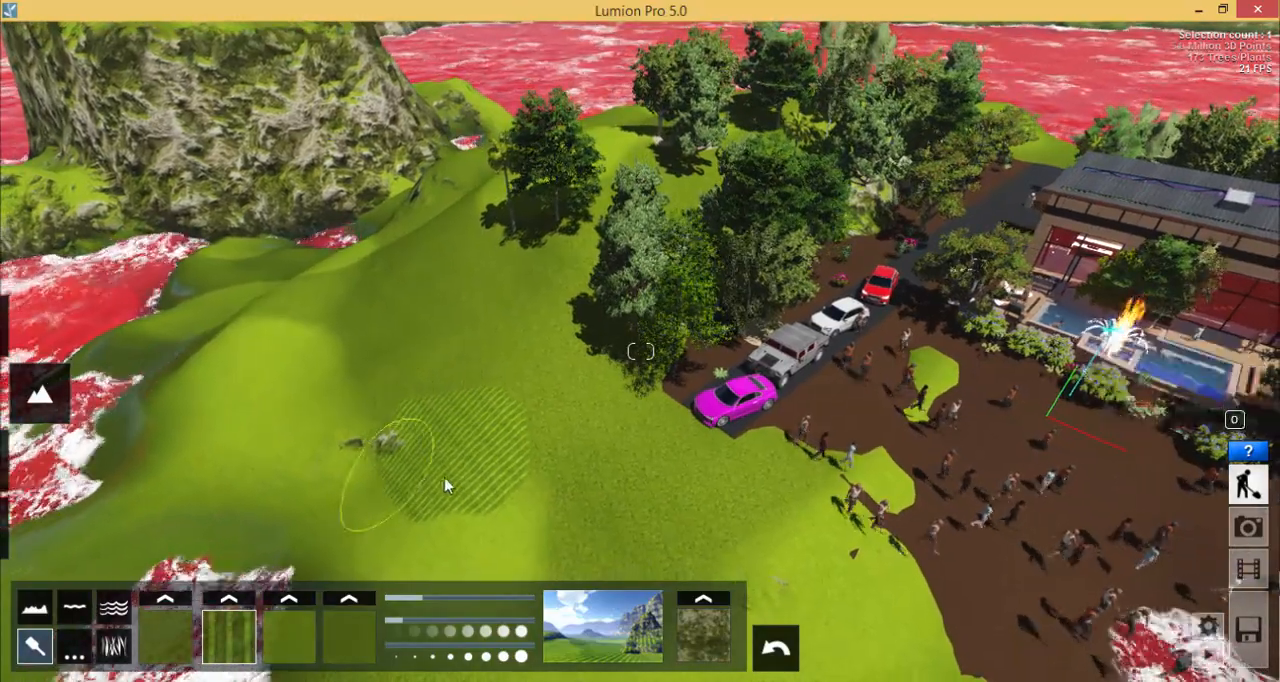
{"action": "key", "text": "w"}
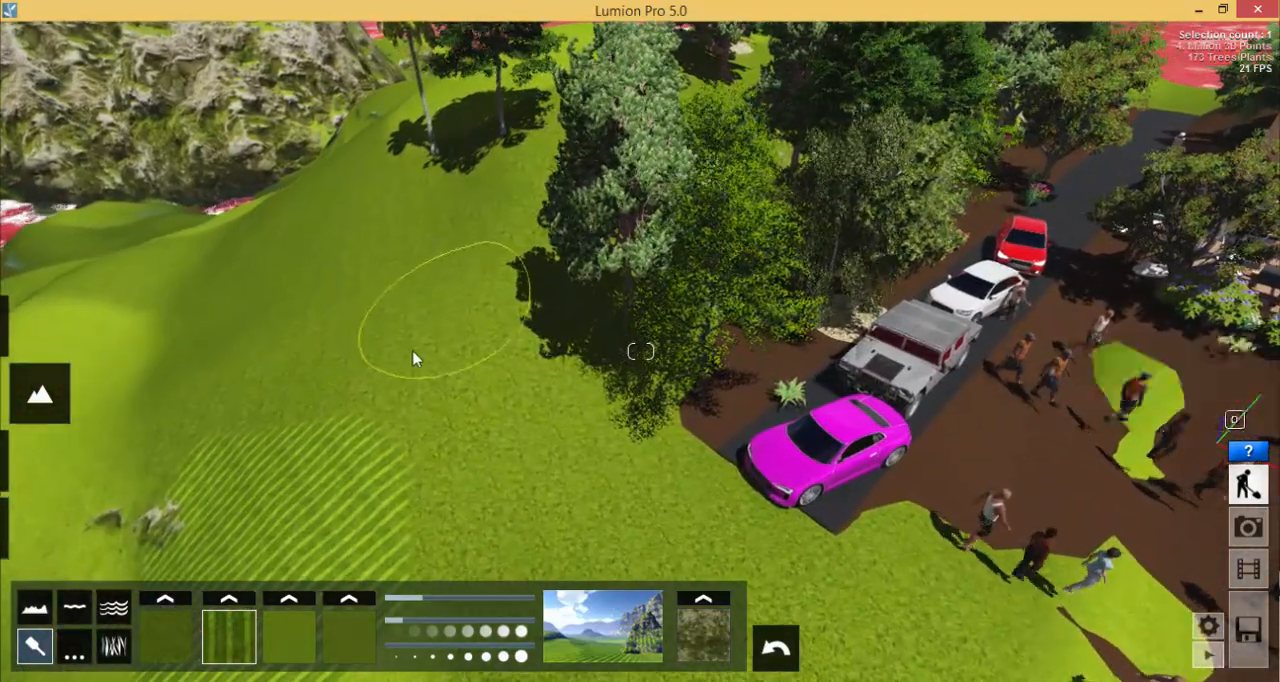
{"action": "key", "text": "a"}
{"action": "key", "text": "s"}
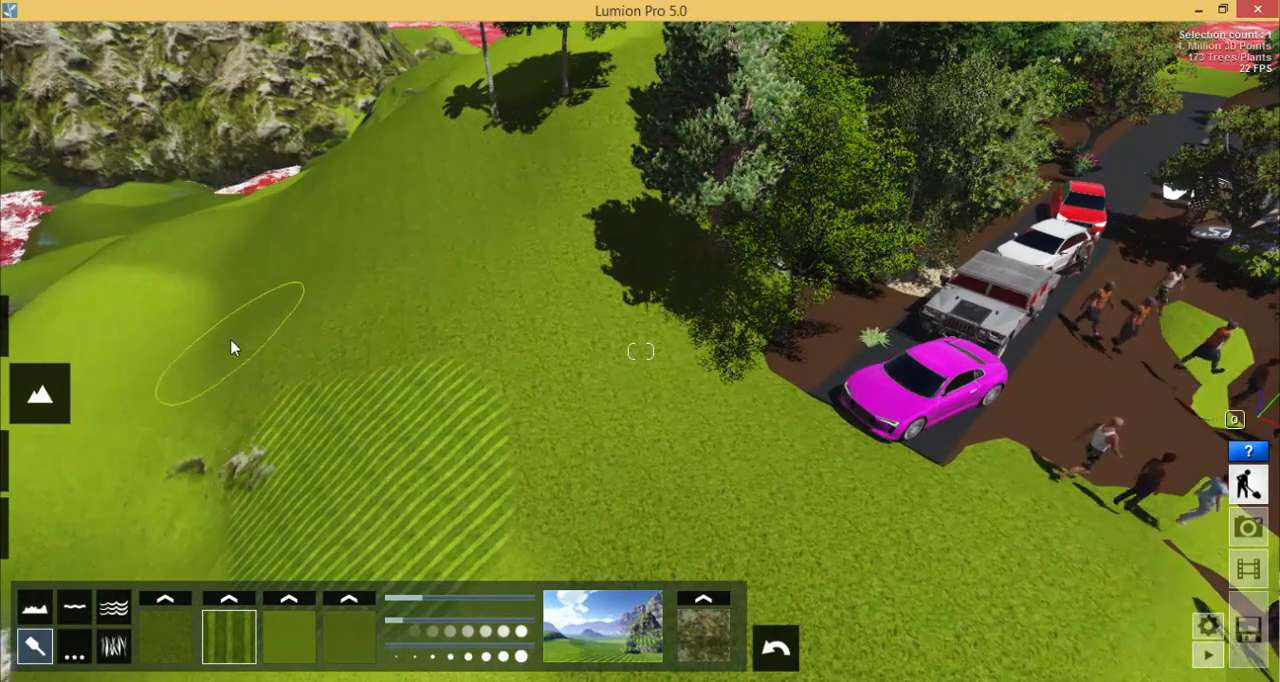
{"action": "left_click_drag", "start_coordinate": [222, 360], "coordinate": [252, 354]}
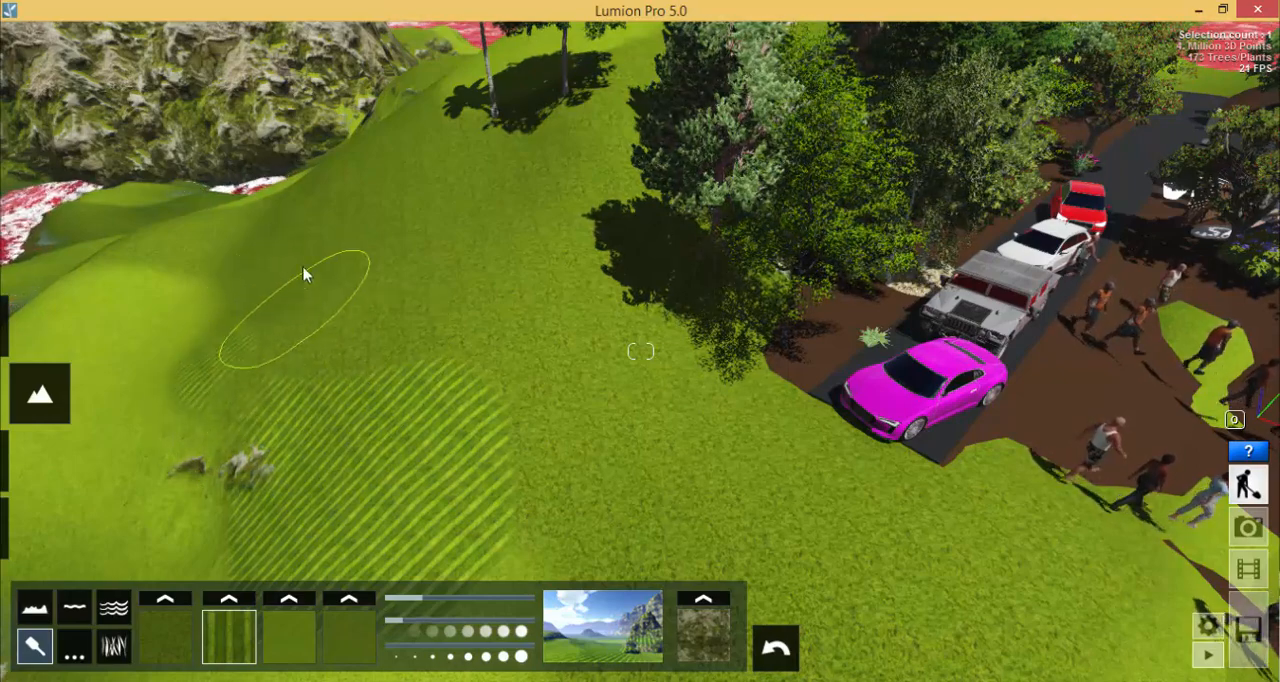
- Examine the green terrain around the striped patch and parked cars from several heights and distances
{"action": "key", "text": "s"}
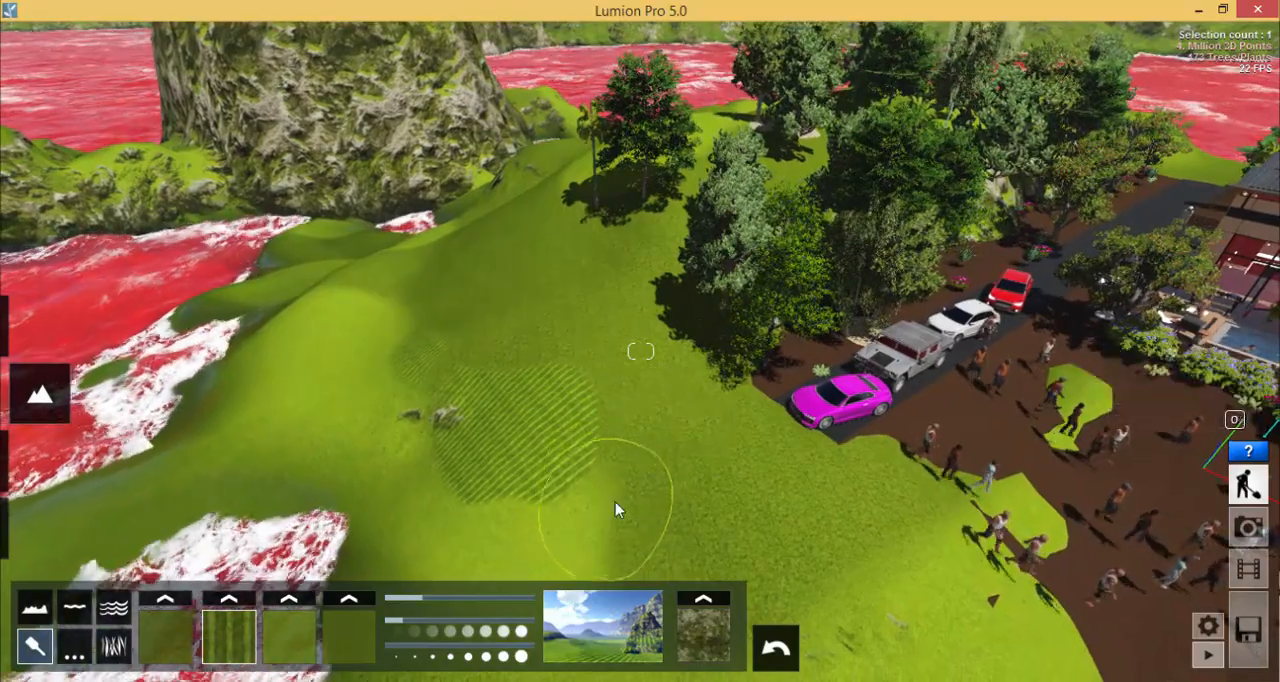
{"action": "key", "text": "w"}
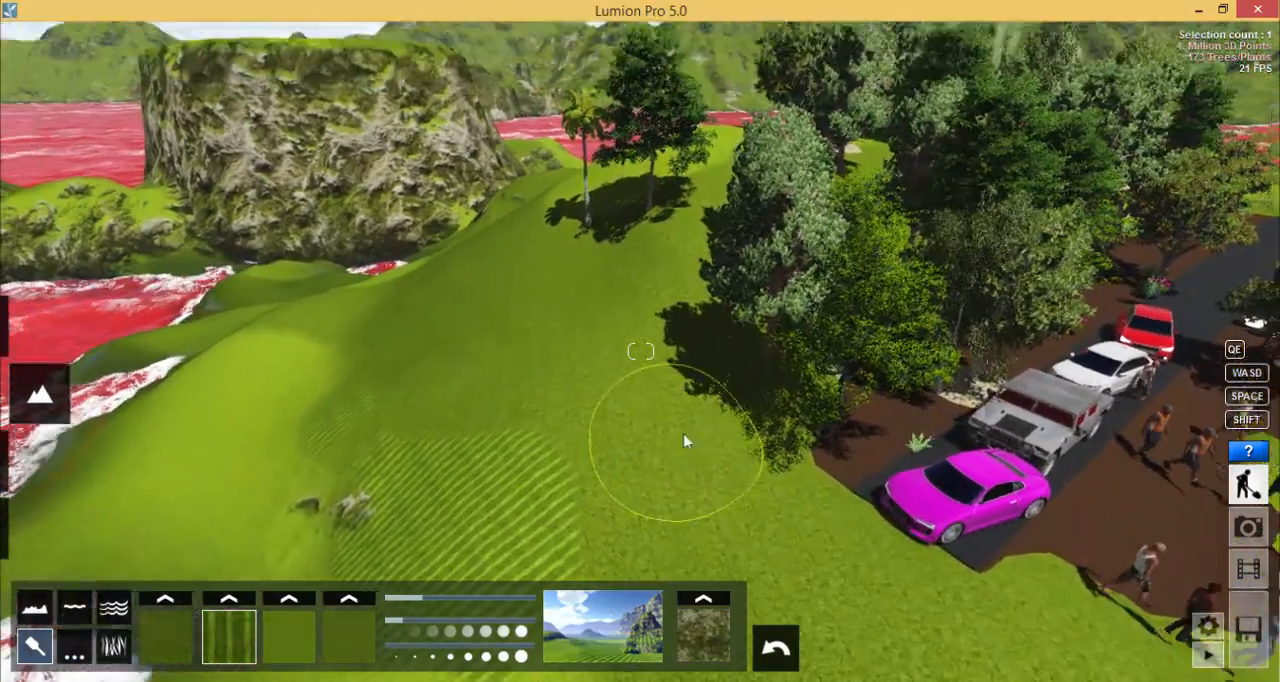
{"action": "right_click_drag", "start_coordinate": [684, 433], "coordinate": [710, 428]}
{"action": "key", "text": "d"}
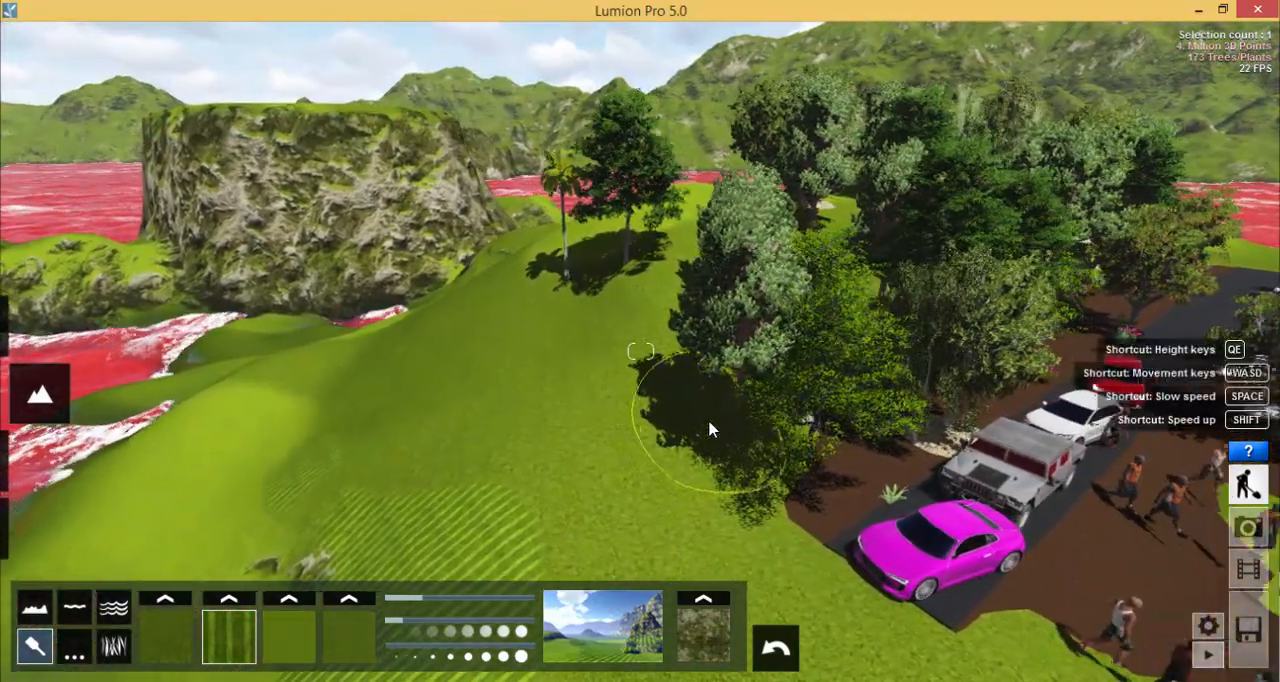
{"action": "key", "text": "s"}
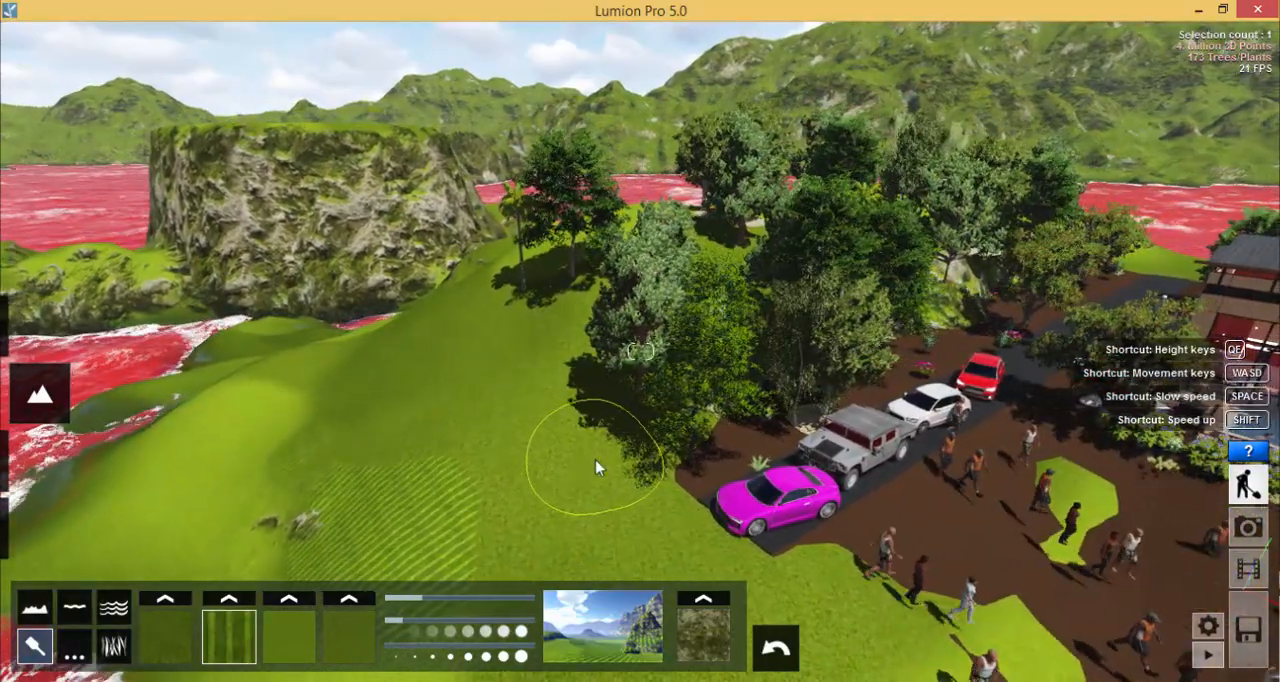
{"action": "key", "text": "d"}
{"action": "key", "text": "d"}
{"action": "key", "text": "s"}
{"action": "mouse_move", "coordinate": [597, 450]}
{"action": "right_mouse_down"}
{"action": "mouse_move", "coordinate": [596, 474]}
{"action": "mouse_move", "coordinate": [583, 479]}
{"action": "mouse_move", "coordinate": [604, 466]}
{"action": "mouse_move", "coordinate": [563, 479]}
{"action": "mouse_move", "coordinate": [566, 457]}
{"action": "mouse_move", "coordinate": [412, 446]}
{"action": "mouse_move", "coordinate": [440, 446]}
{"action": "right_mouse_up"}
{"action": "key", "text": "w"}
{"action": "key", "text": "a"}
{"action": "key", "text": "a"}
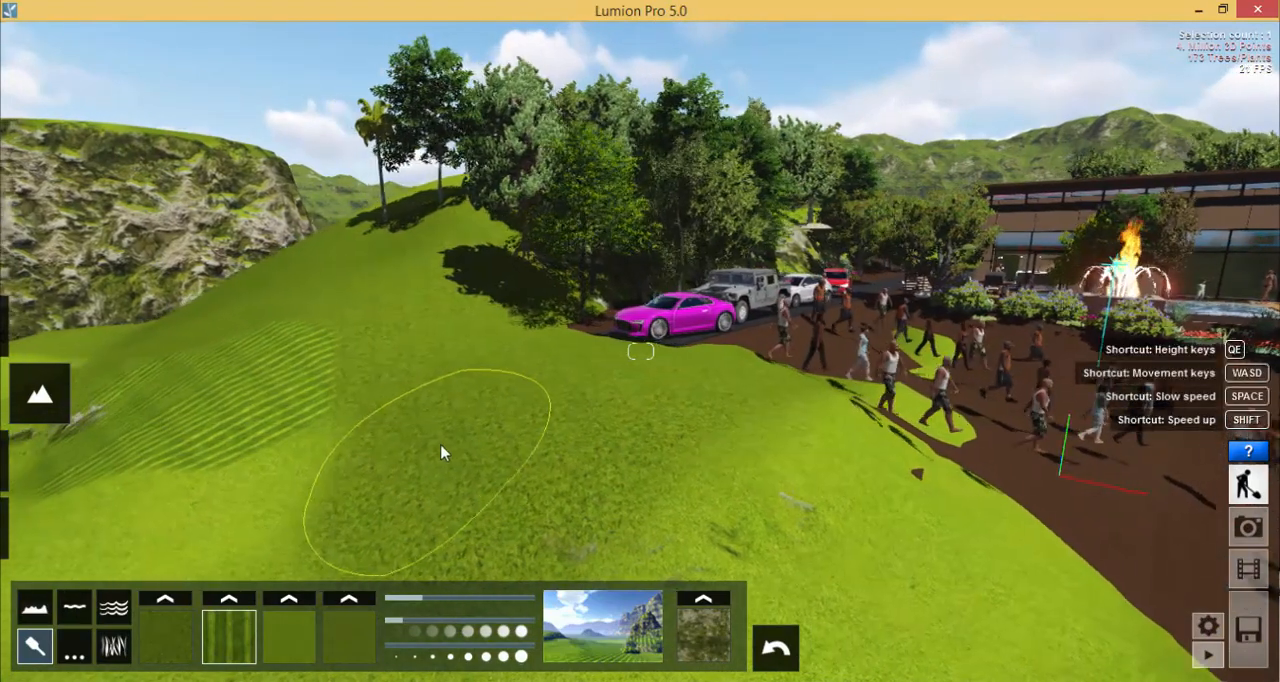
{"action": "key", "text": "a"}
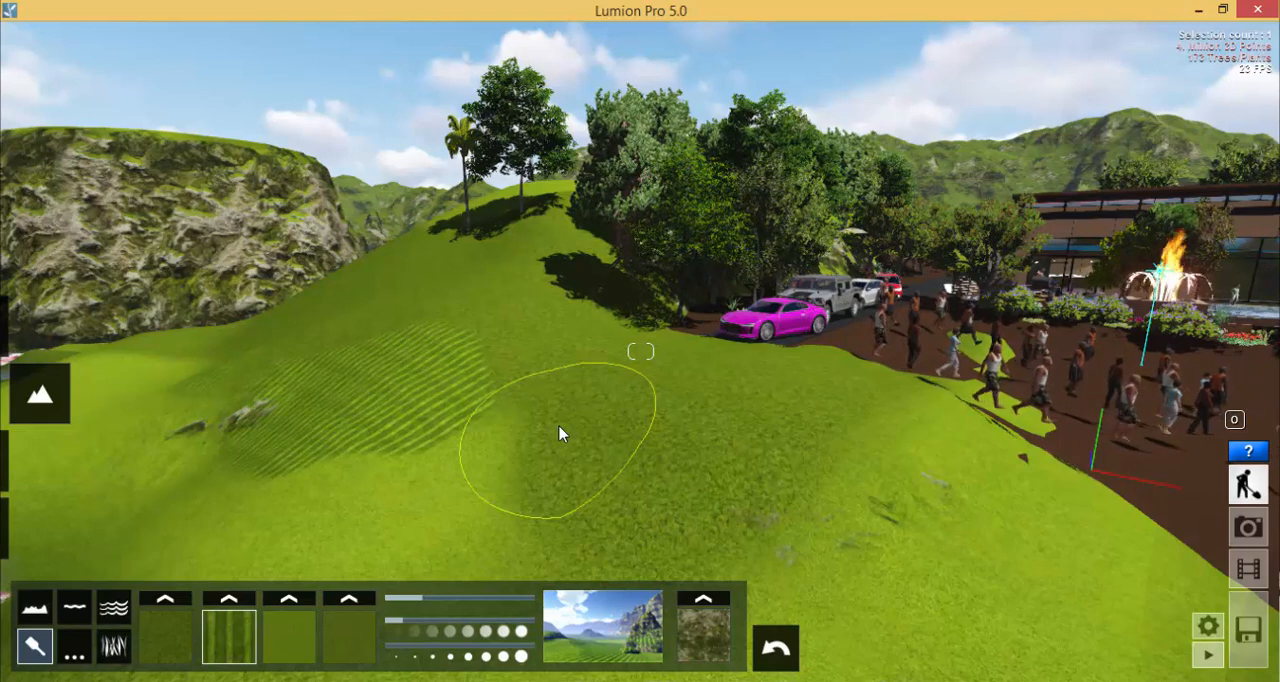
- Turn on the 3D grass for the landscape, with the view close to the striped patch
{"action": "left_click", "coordinate": [114, 648]}
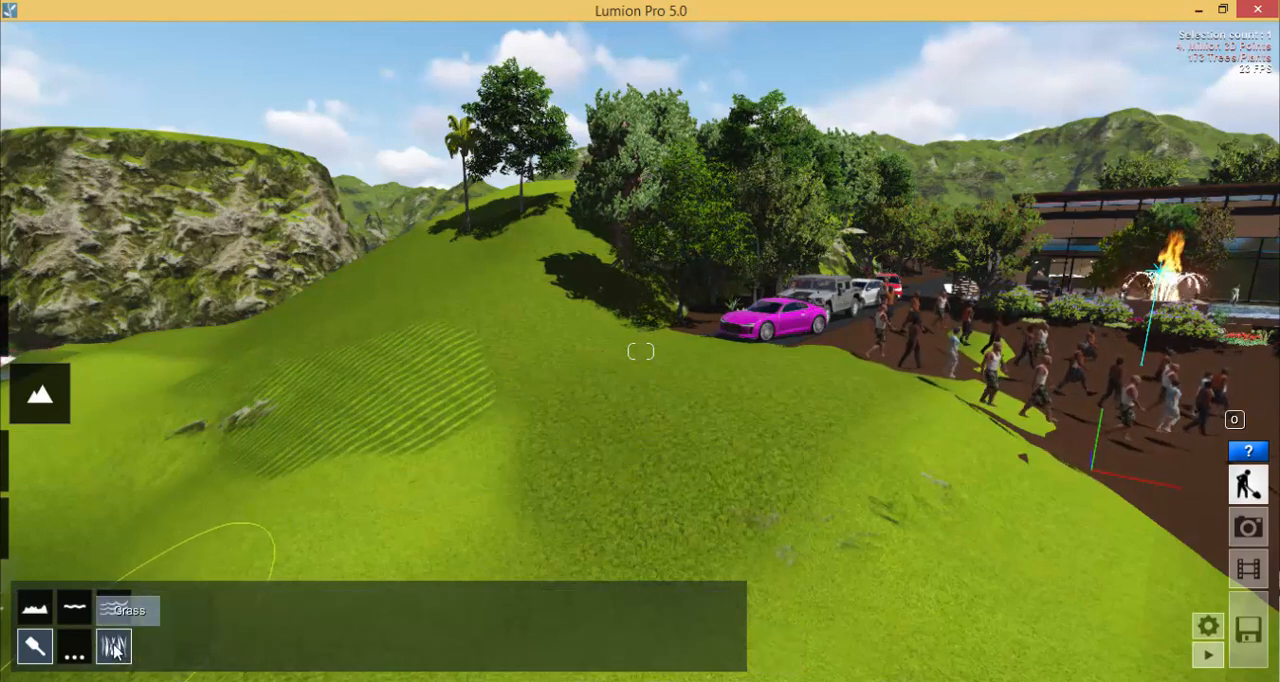
{"action": "key", "text": "w"}
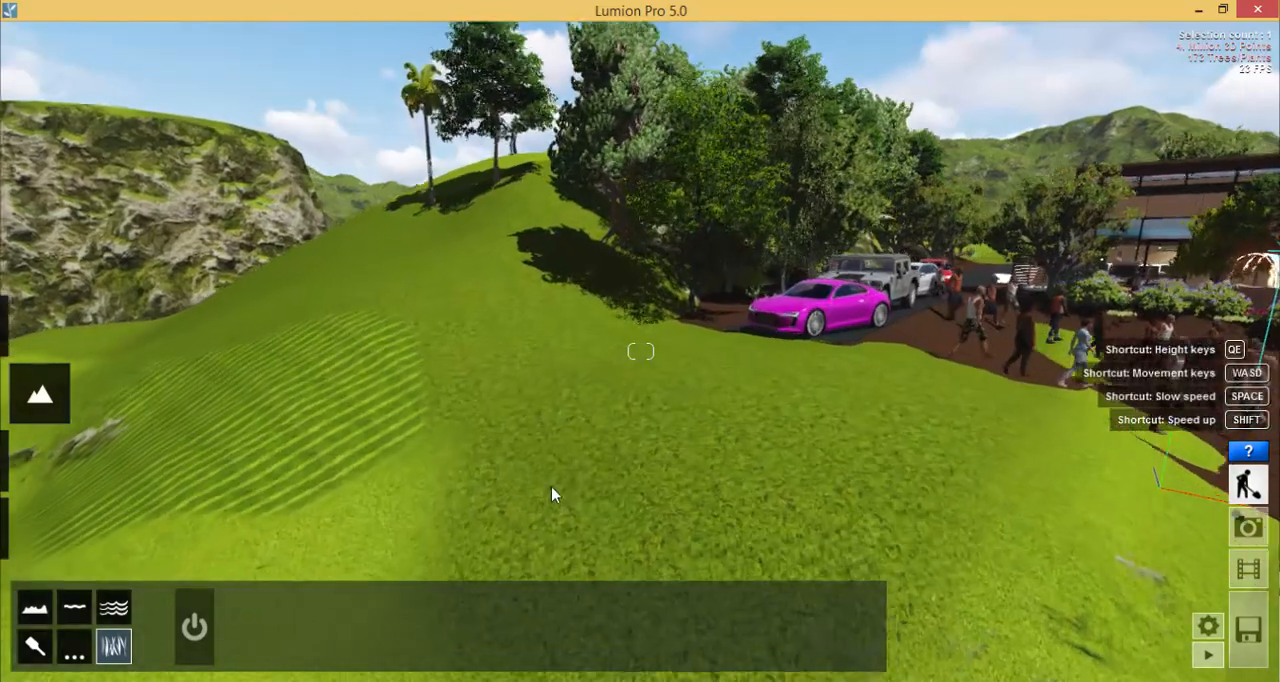
{"action": "key", "text": "a"}
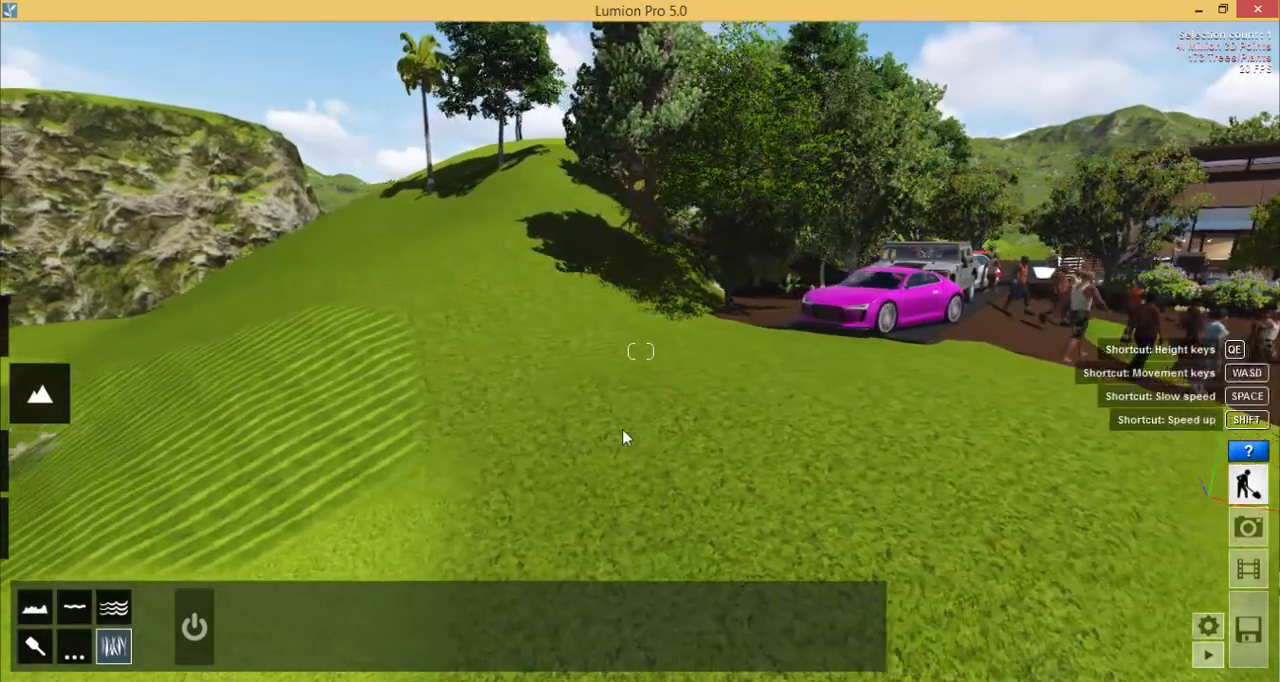
{"action": "key", "text": "w"}
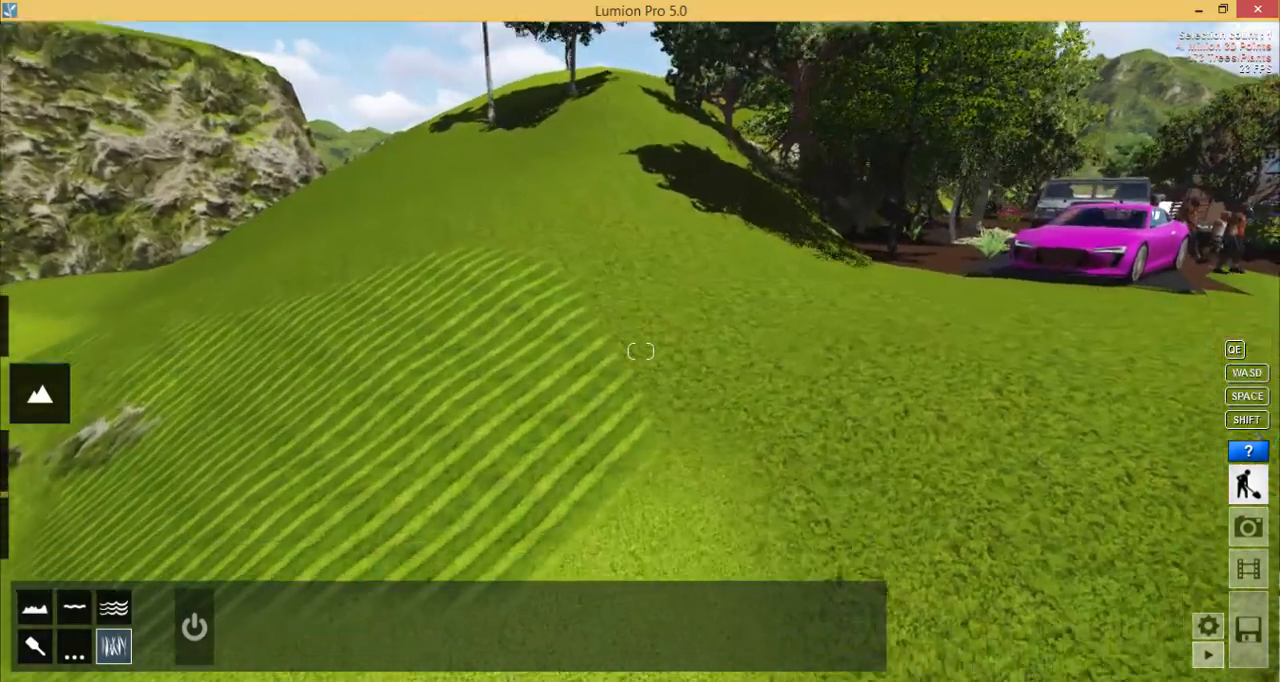
{"action": "key", "text": "s"}
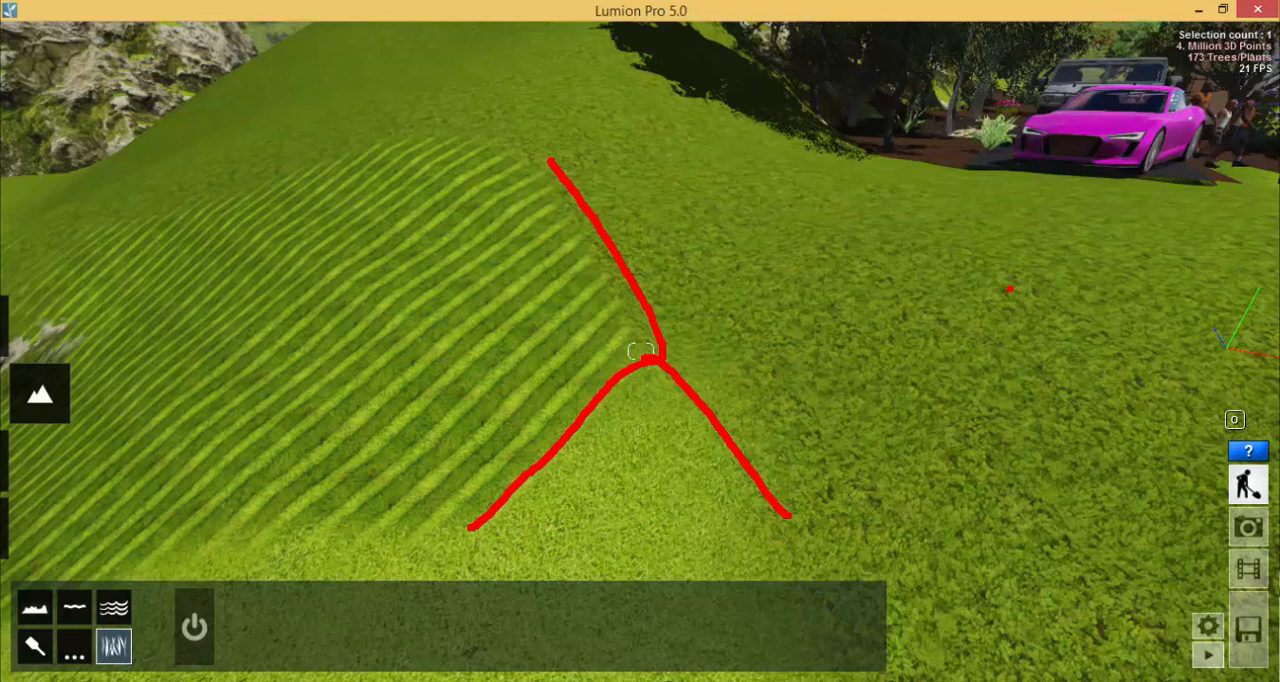
{"action": "left_click", "coordinate": [195, 628]}
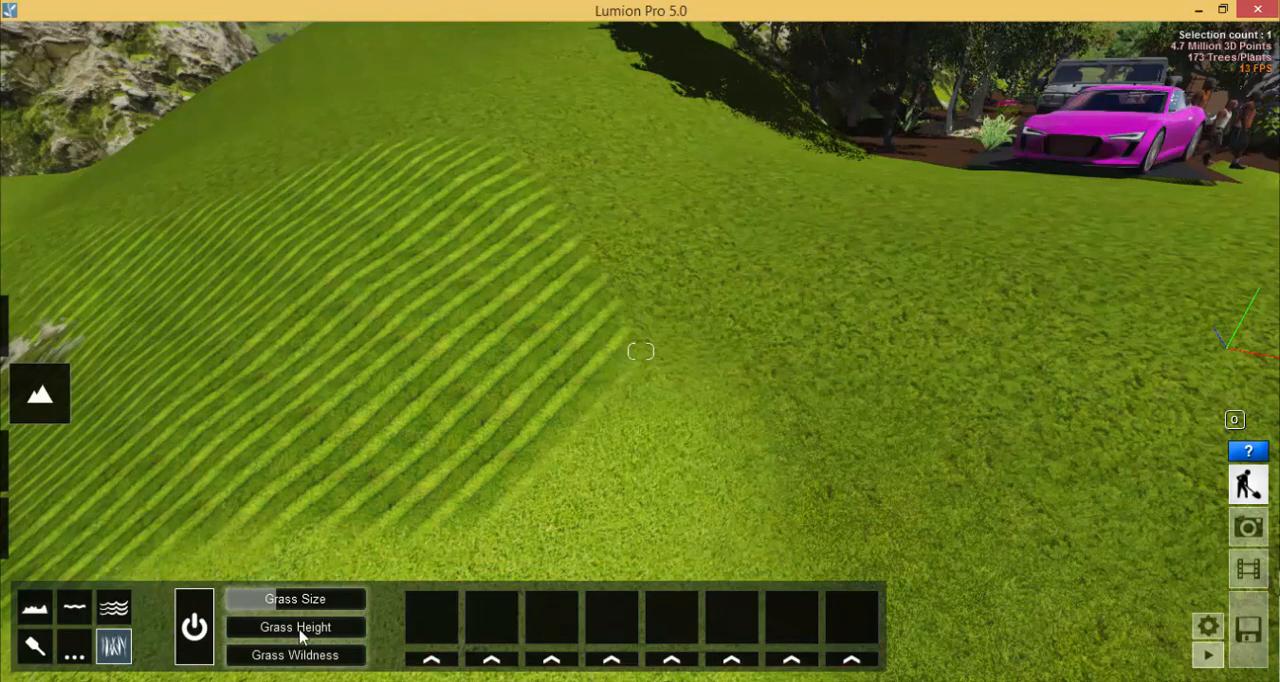
- Raise the grass size to its maximum and the grass height to nearly its maximum
{"action": "mouse_move", "coordinate": [278, 598]}
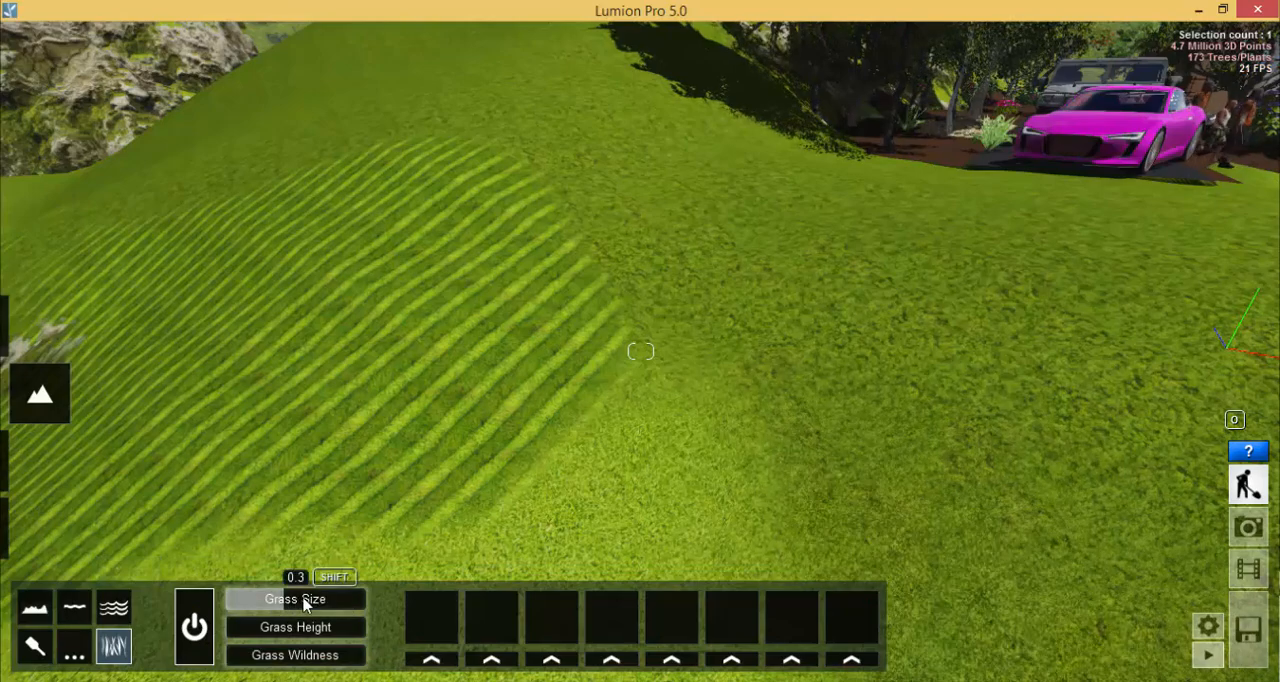
{"action": "left_click_drag", "start_coordinate": [298, 598], "coordinate": [386, 601]}
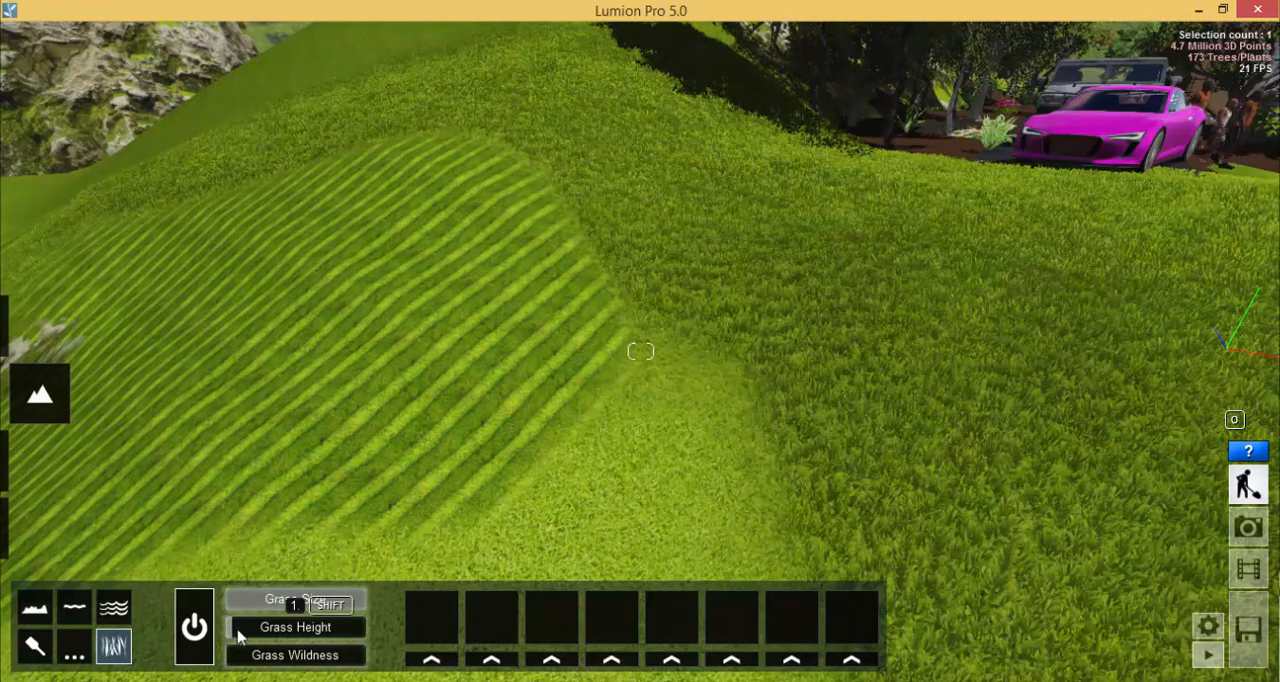
{"action": "left_click_drag", "start_coordinate": [237, 628], "coordinate": [359, 609]}
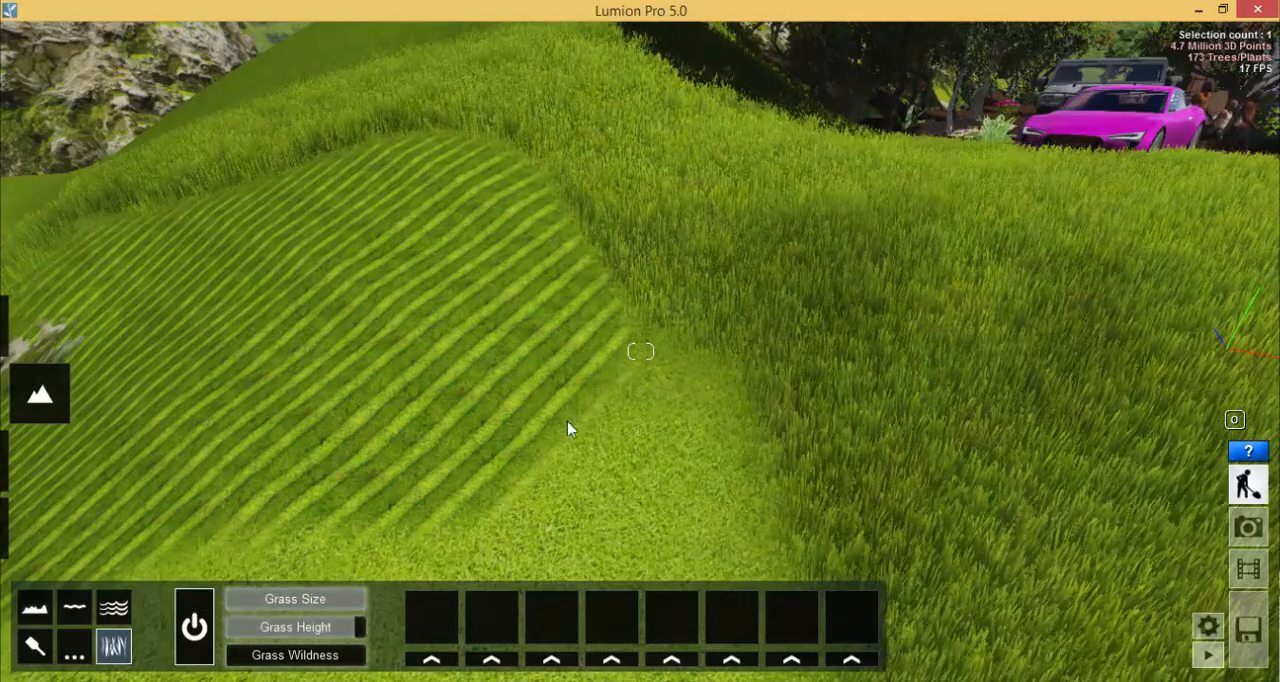
- Raise the grass wildness to about half of its range
{"action": "mouse_move", "coordinate": [569, 429]}
{"action": "right_mouse_down"}
{"action": "mouse_move", "coordinate": [630, 350]}
{"action": "mouse_move", "coordinate": [558, 430]}
{"action": "right_mouse_up"}
{"action": "key", "text": "w"}
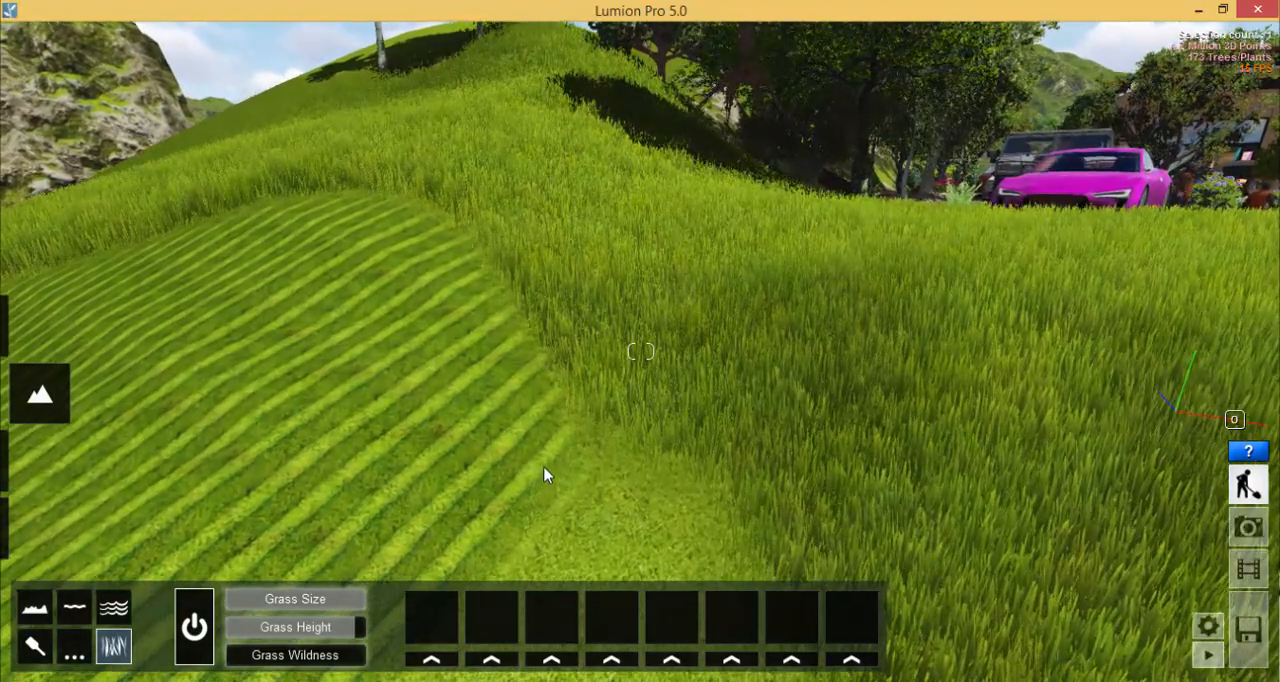
{"action": "key", "text": "s"}
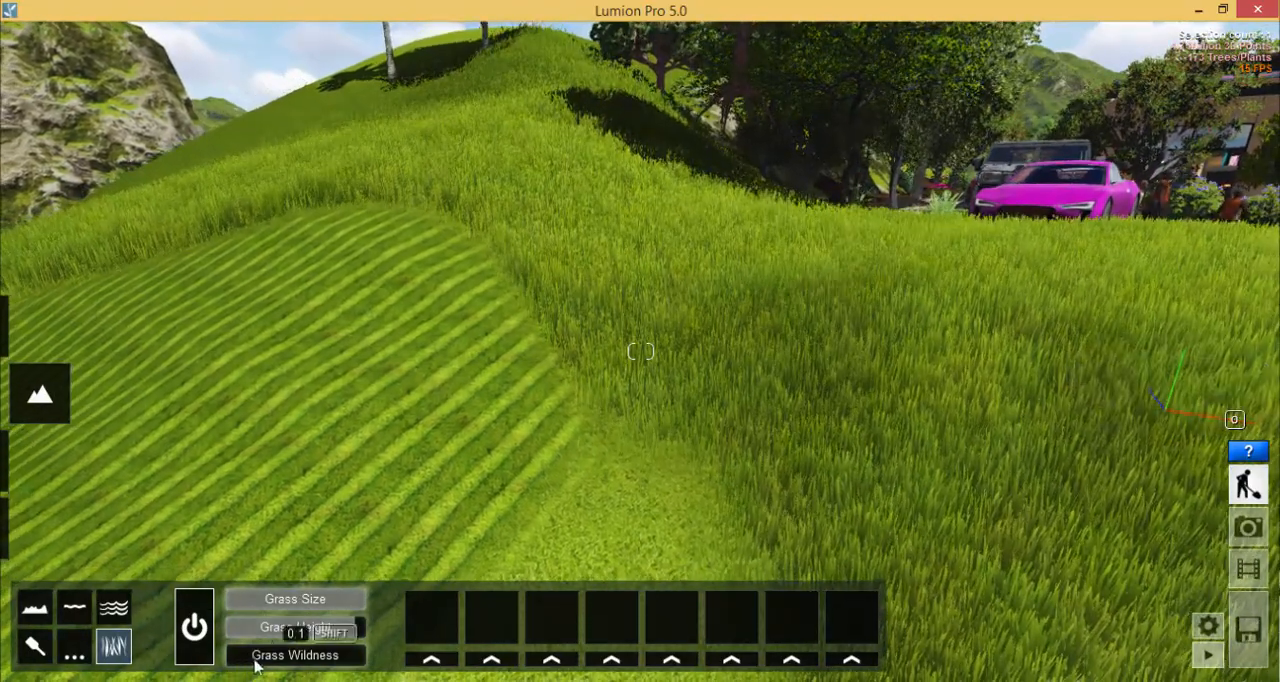
{"action": "left_click_drag", "start_coordinate": [256, 667], "coordinate": [302, 667]}
- Examine the 3D grass on the slope around the striped patch from different angles and distances
{"action": "key", "text": "s"}
{"action": "mouse_move", "coordinate": [694, 406]}
{"action": "right_mouse_down"}
{"action": "mouse_move", "coordinate": [676, 433]}
{"action": "mouse_move", "coordinate": [751, 405]}
{"action": "mouse_move", "coordinate": [800, 410]}
{"action": "mouse_move", "coordinate": [689, 426]}
{"action": "right_mouse_up"}
{"action": "key", "text": "d"}
{"action": "key", "text": "d"}
{"action": "right_click_drag", "start_coordinate": [770, 430], "coordinate": [597, 417]}
{"action": "key", "text": "a"}
{"action": "key", "text": "w"}
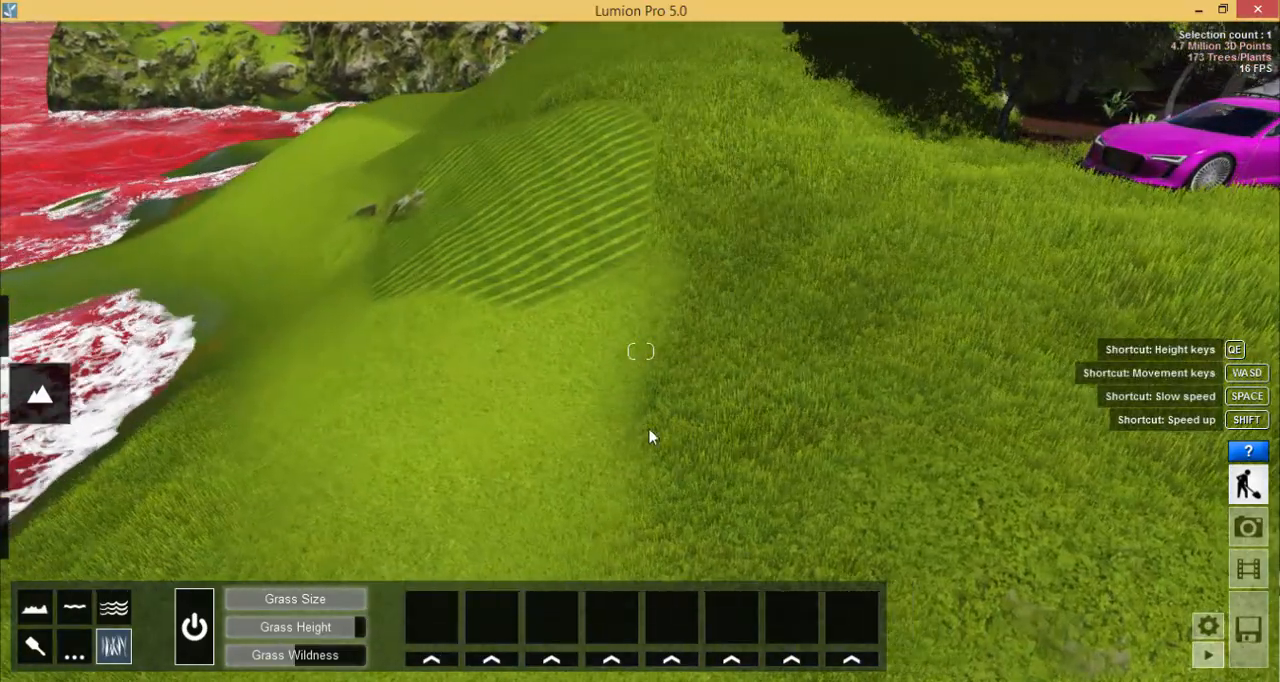
{"action": "right_click_drag", "start_coordinate": [780, 395], "coordinate": [835, 358]}
{"action": "key", "text": "a"}
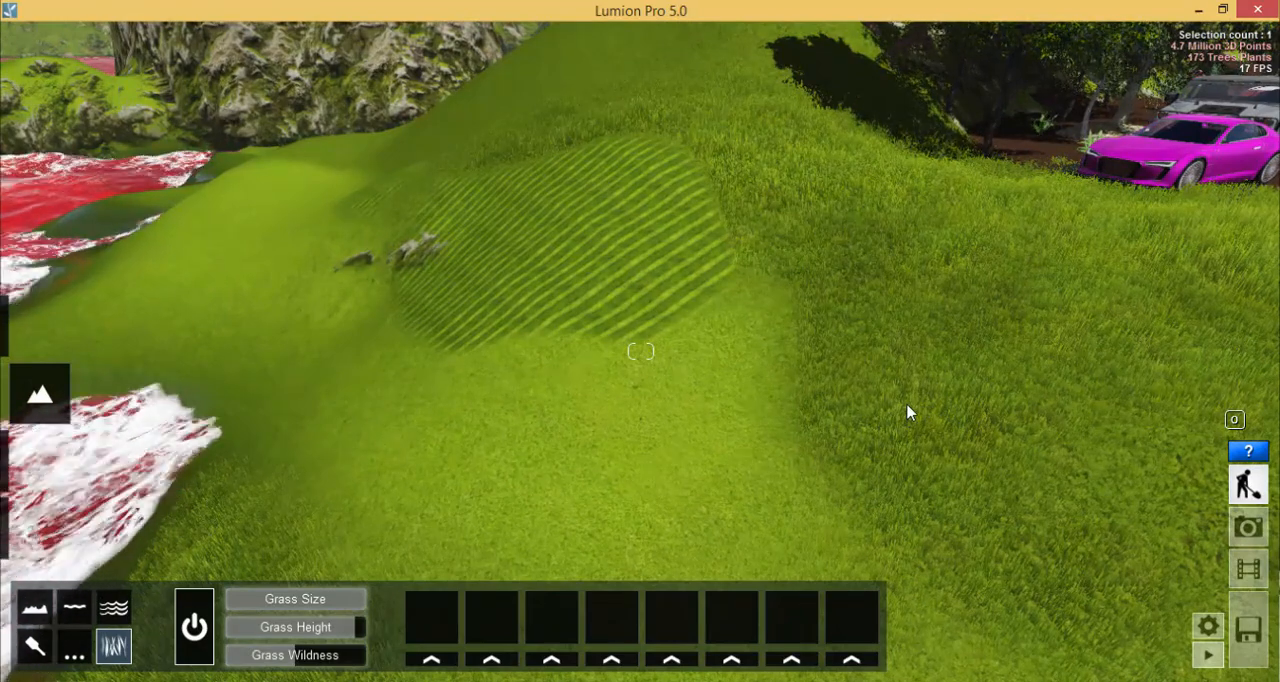
- Paint the fourth ground texture below the striped patch, and cover that area with the first texture, which carries the 3D grass
{"action": "left_click", "coordinate": [30, 650]}
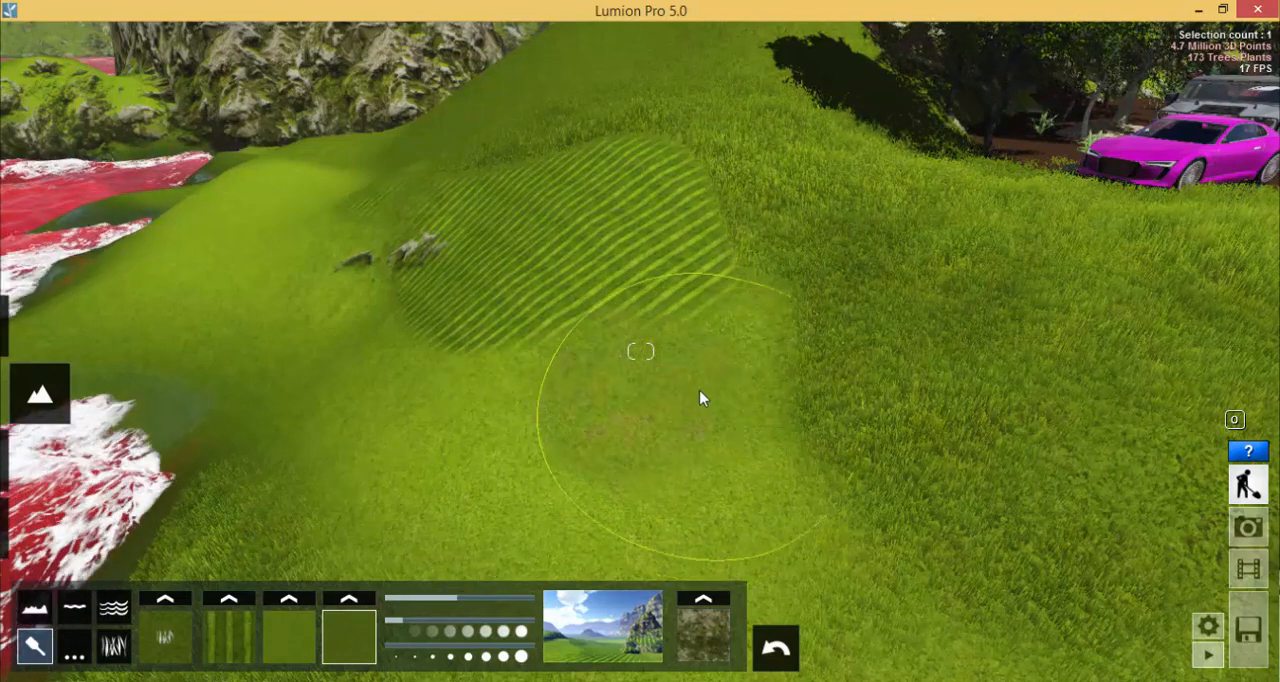
{"action": "right_click_drag", "start_coordinate": [699, 396], "coordinate": [731, 470]}
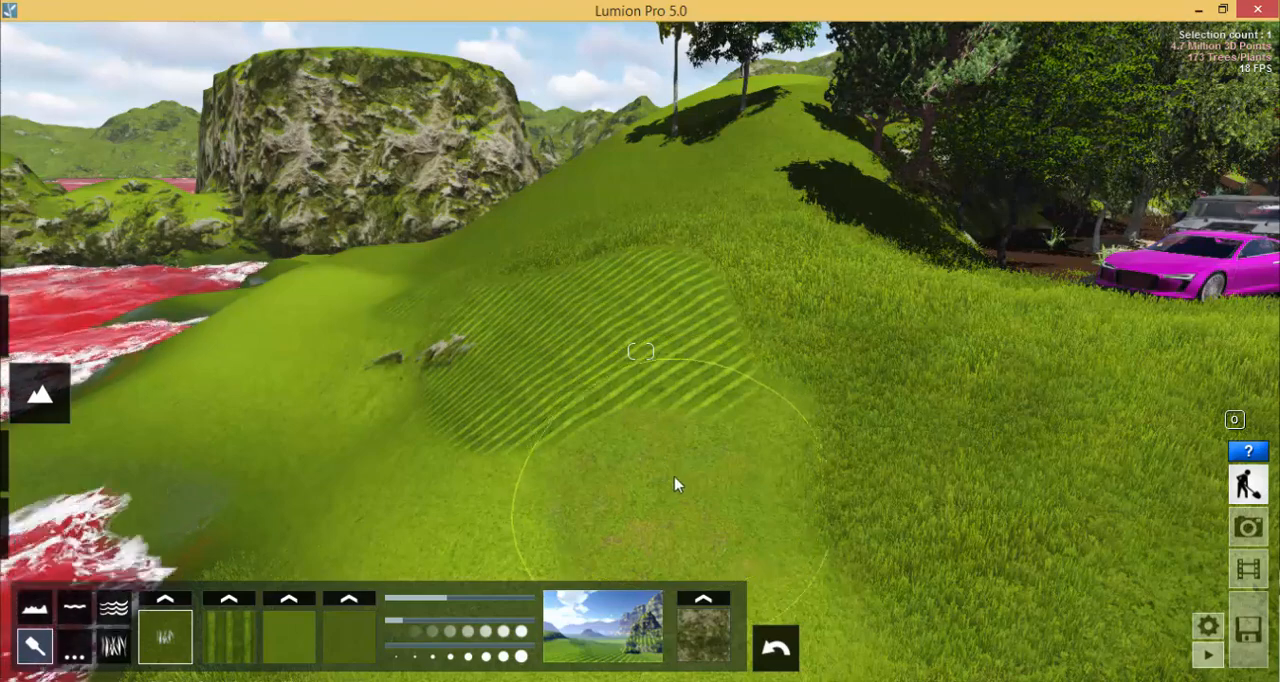
{"action": "mouse_move", "coordinate": [671, 464]}
{"action": "left_mouse_down"}
{"action": "mouse_move", "coordinate": [671, 477]}
{"action": "mouse_move", "coordinate": [749, 464]}
{"action": "mouse_move", "coordinate": [684, 470]}
{"action": "left_mouse_up"}
{"action": "scroll", "coordinate": [636, 384], "scroll_direction": "down", "scroll_amount": 4}
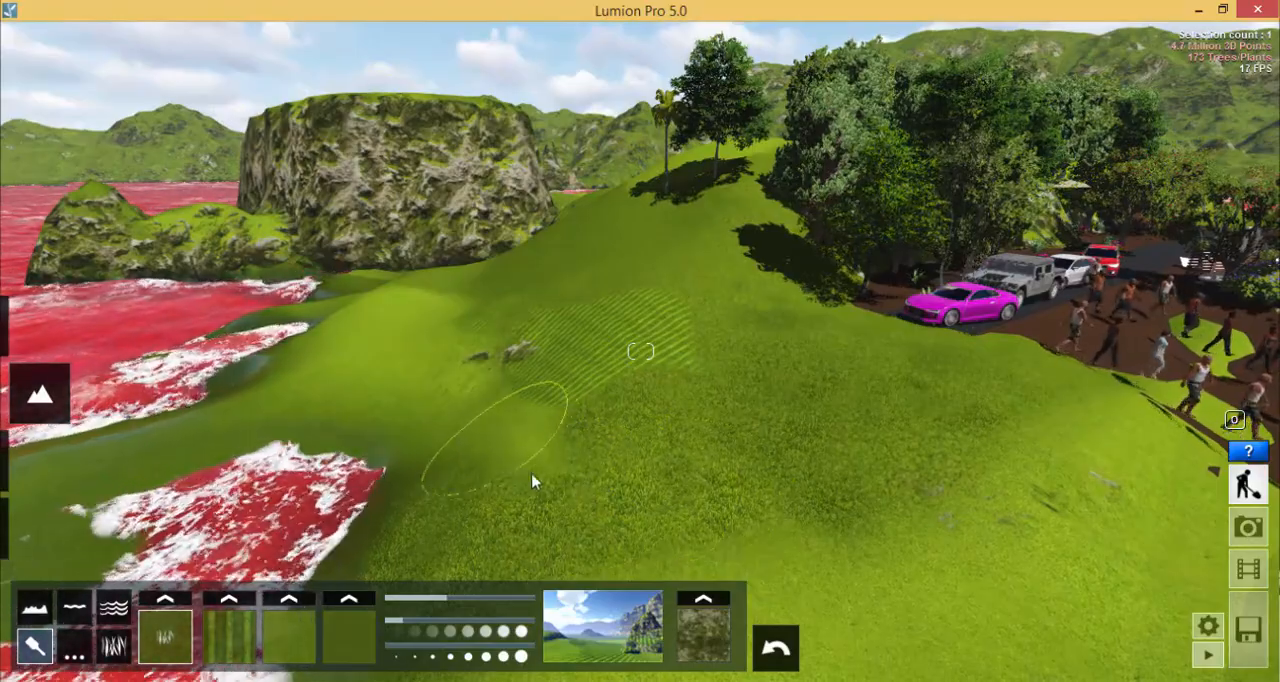
{"action": "scroll", "coordinate": [790, 499], "scroll_direction": "up", "scroll_amount": 5}
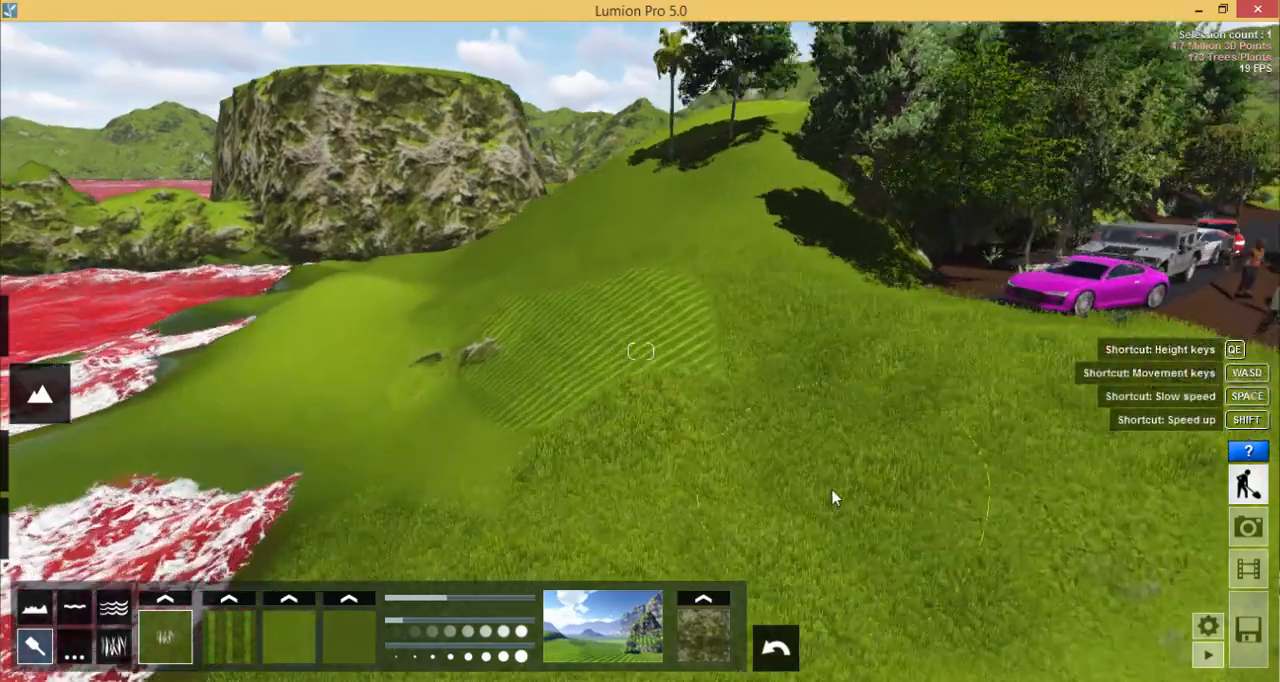
{"action": "scroll", "coordinate": [950, 460], "scroll_direction": "up", "scroll_amount": 3}
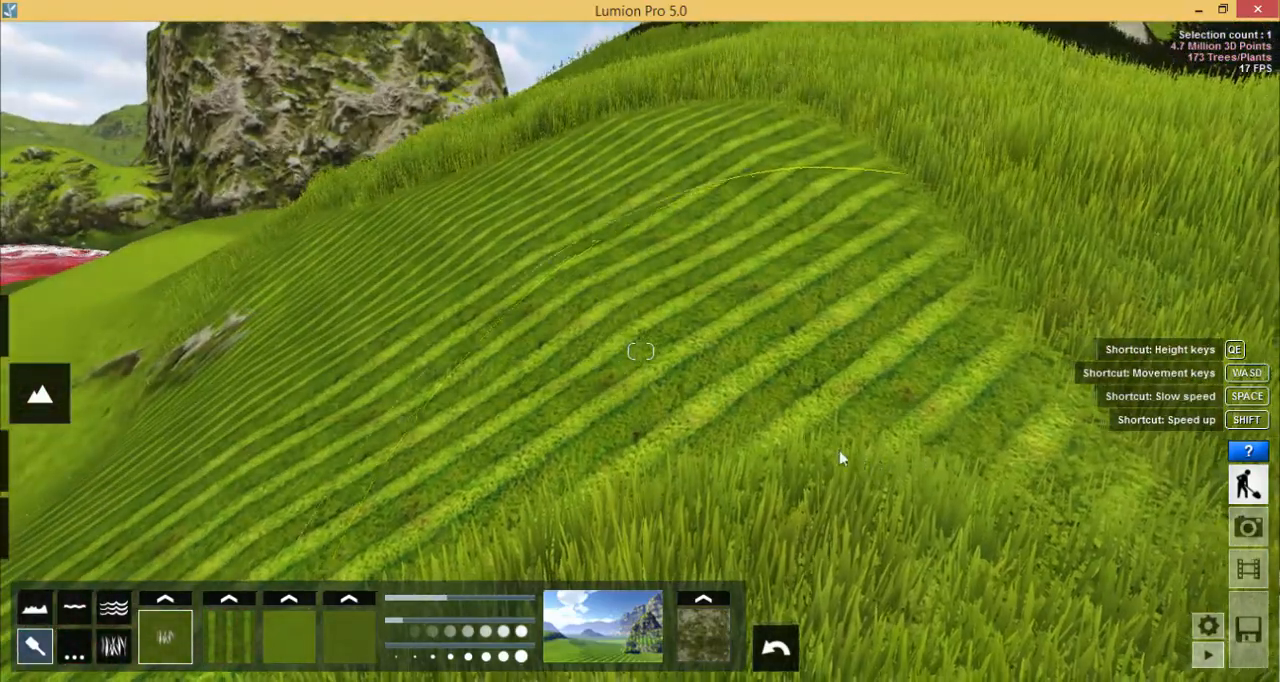
{"action": "scroll", "coordinate": [792, 438], "scroll_direction": "down", "scroll_amount": 5}
{"action": "scroll", "coordinate": [802, 437], "scroll_direction": "down", "scroll_amount": 3}
{"action": "scroll", "coordinate": [804, 434], "scroll_direction": "up", "scroll_amount": 5}
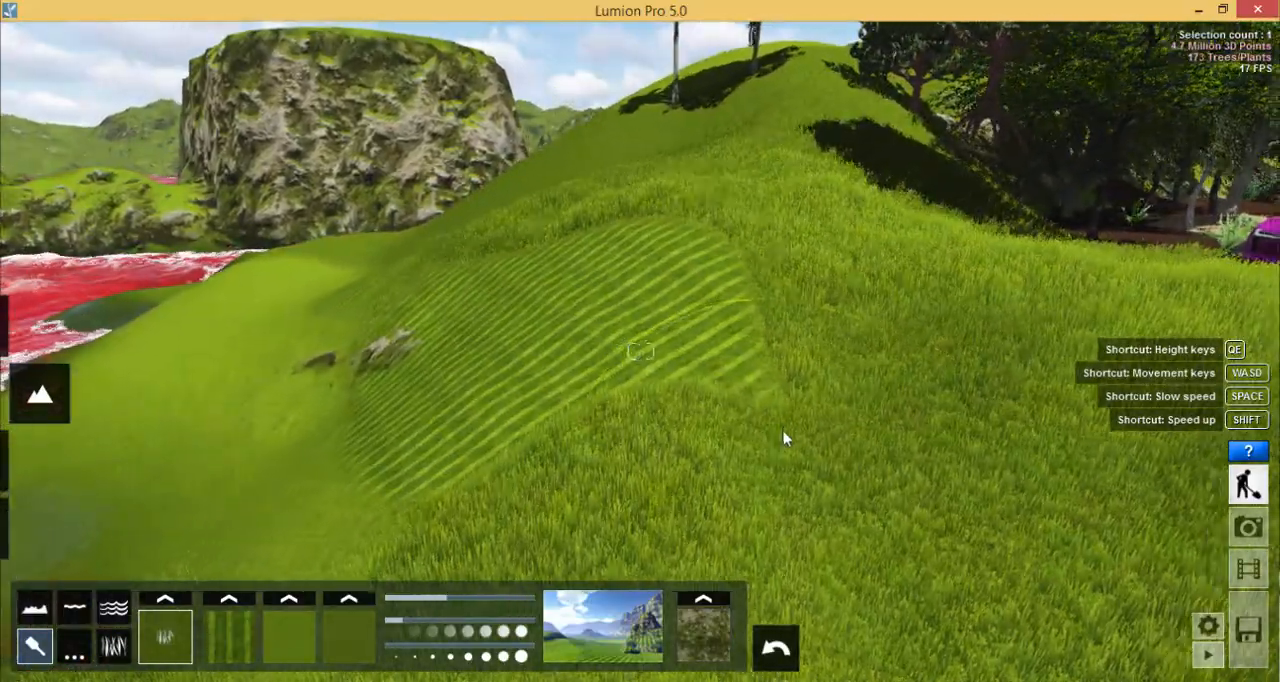
- Examine the 3D grass on the slope beside the parked cars from different angles and distances
{"action": "right_click_drag", "start_coordinate": [783, 431], "coordinate": [443, 486]}
{"action": "scroll", "coordinate": [700, 436], "scroll_direction": "up", "scroll_amount": 3}
{"action": "scroll", "coordinate": [714, 443], "scroll_direction": "down", "scroll_amount": 4}
{"action": "scroll", "coordinate": [590, 465], "scroll_direction": "down", "scroll_amount": 3}
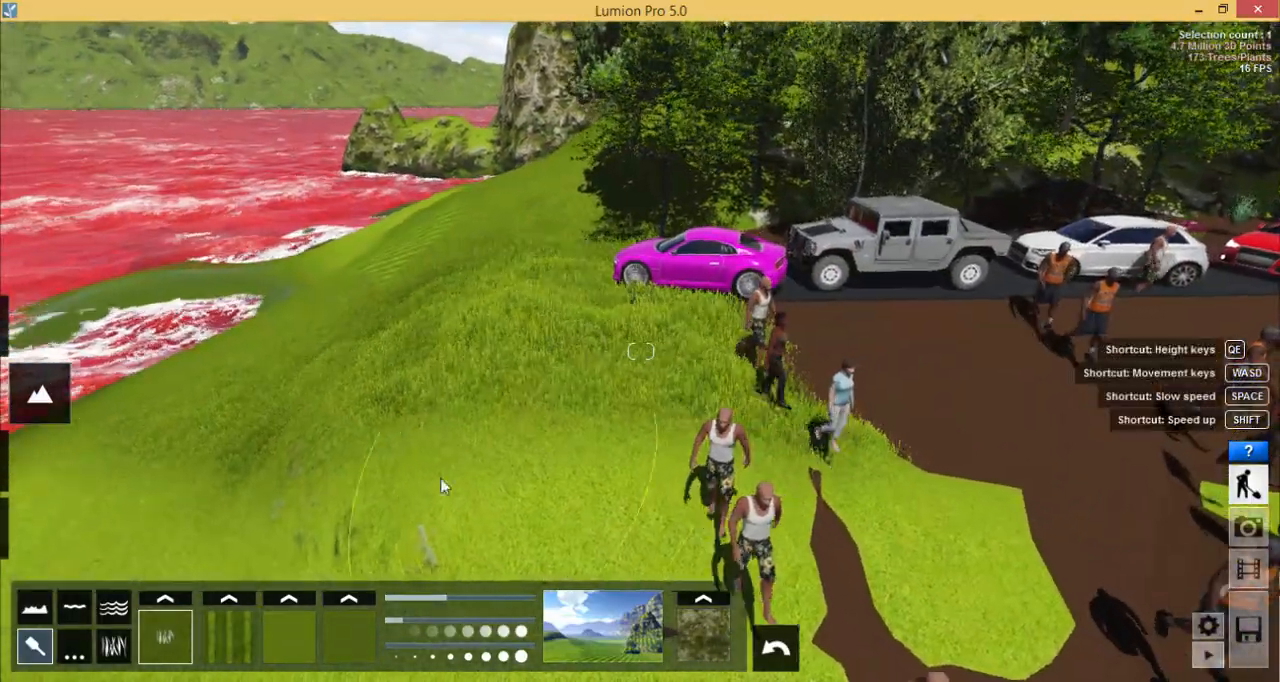
{"action": "scroll", "coordinate": [441, 488], "scroll_direction": "up", "scroll_amount": 4}
{"action": "key", "text": "s"}
{"action": "right_click_drag", "start_coordinate": [417, 439], "coordinate": [301, 461]}
{"action": "key", "text": "d"}
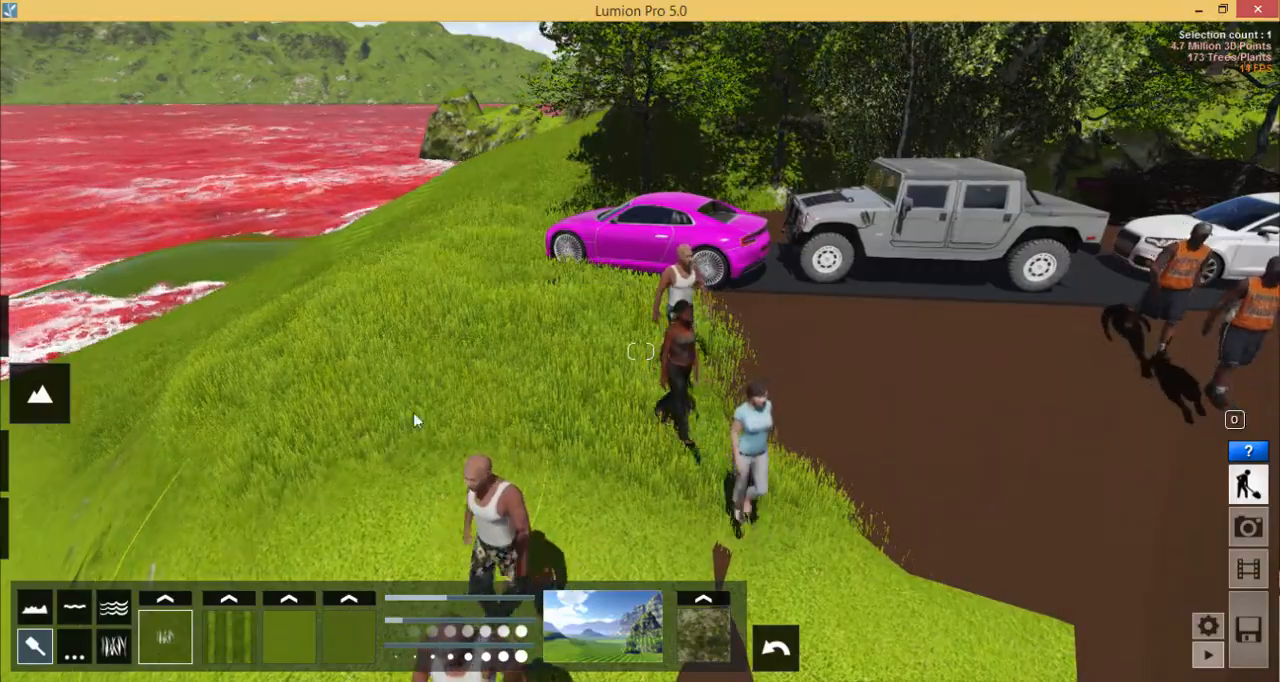
{"action": "right_click_drag", "start_coordinate": [414, 420], "coordinate": [468, 452]}
{"action": "key", "text": "a"}
{"action": "key", "text": "s"}
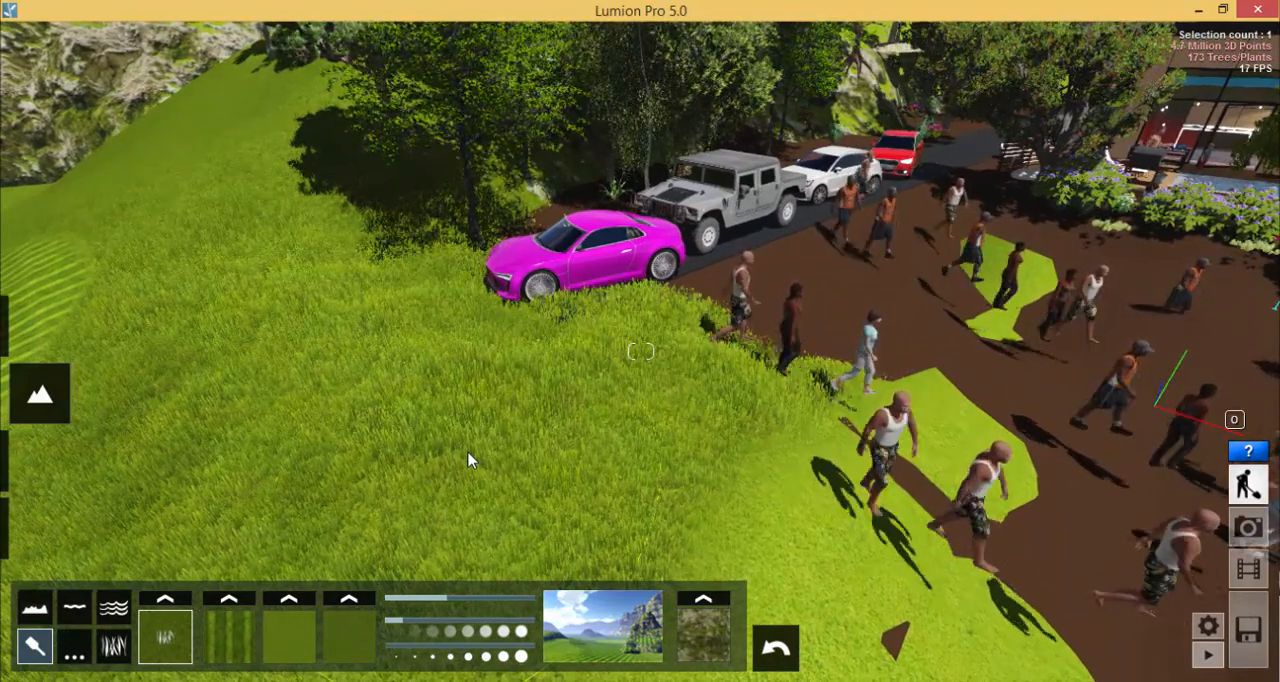
- Change the first ground texture, which carries the 3D grass, to Clovers and check it on the slope
{"action": "left_click", "coordinate": [166, 600]}
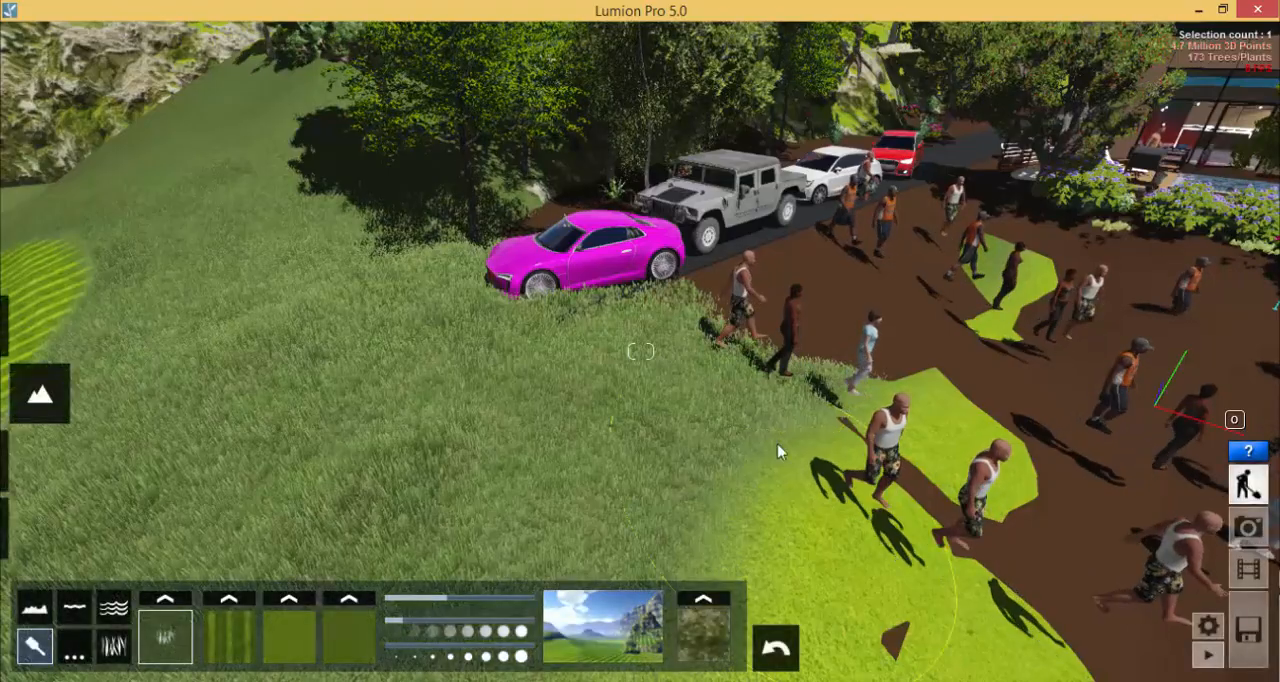
{"action": "right_click_drag", "start_coordinate": [777, 443], "coordinate": [537, 351]}
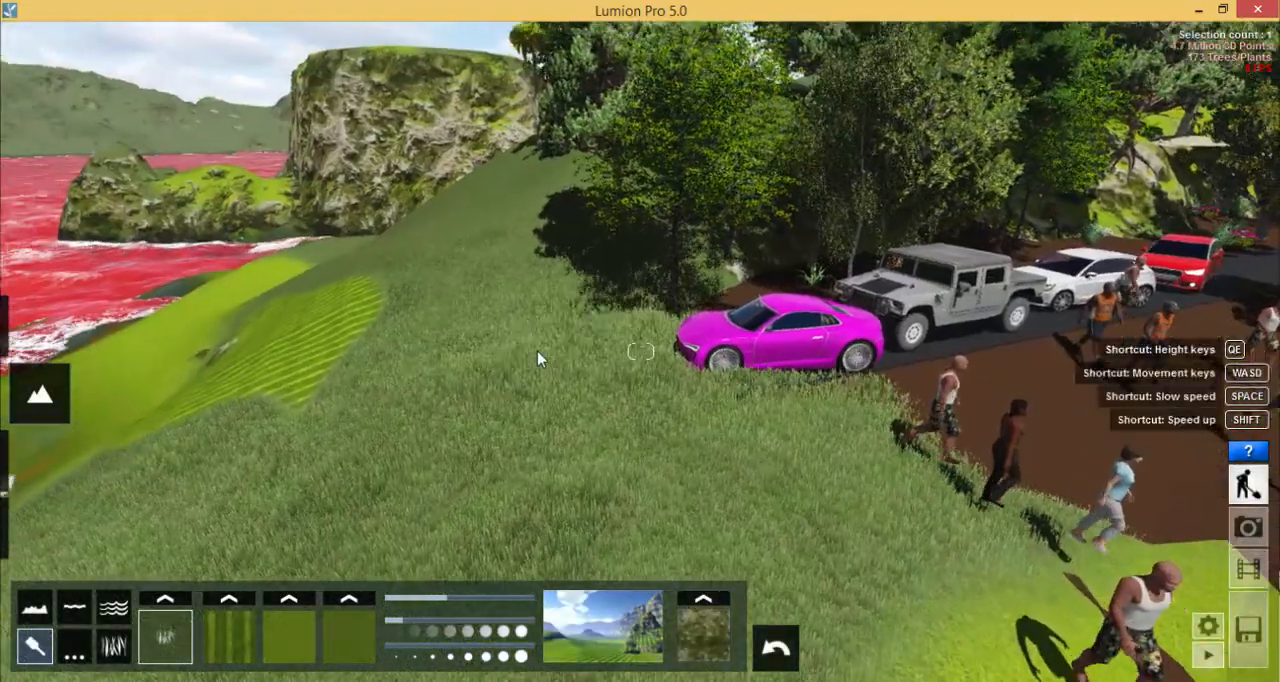
{"action": "key", "text": "s"}
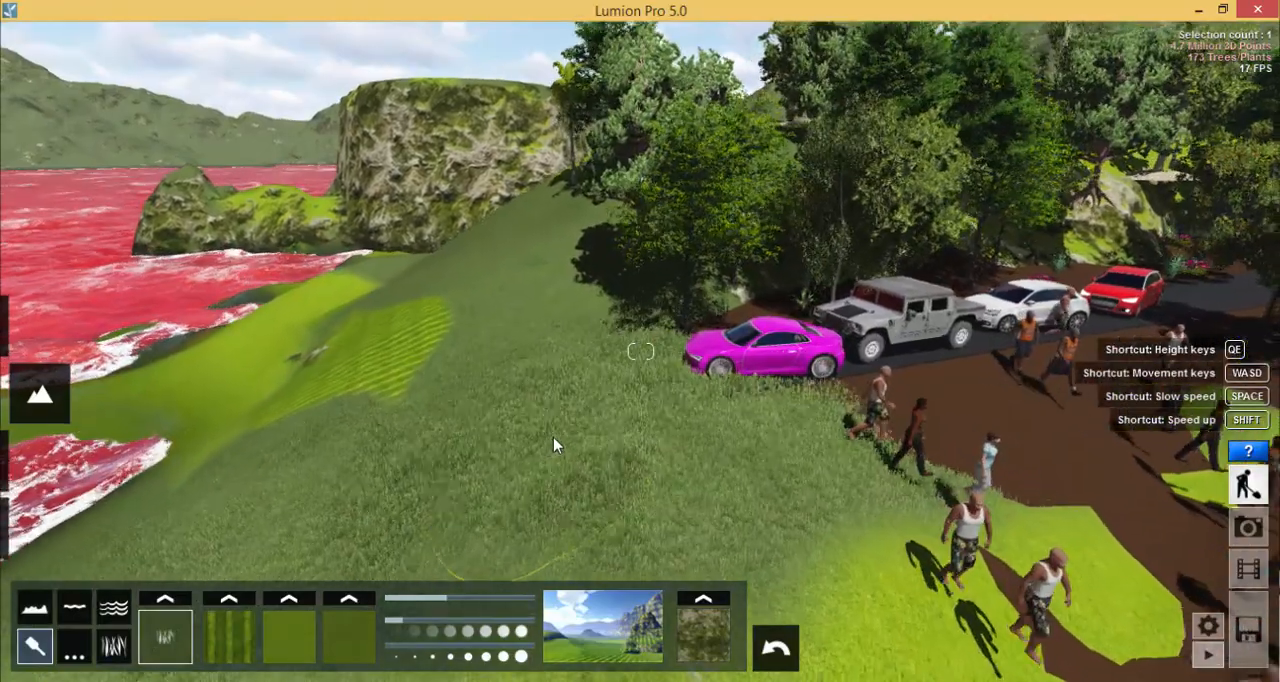
{"action": "key", "text": "w"}
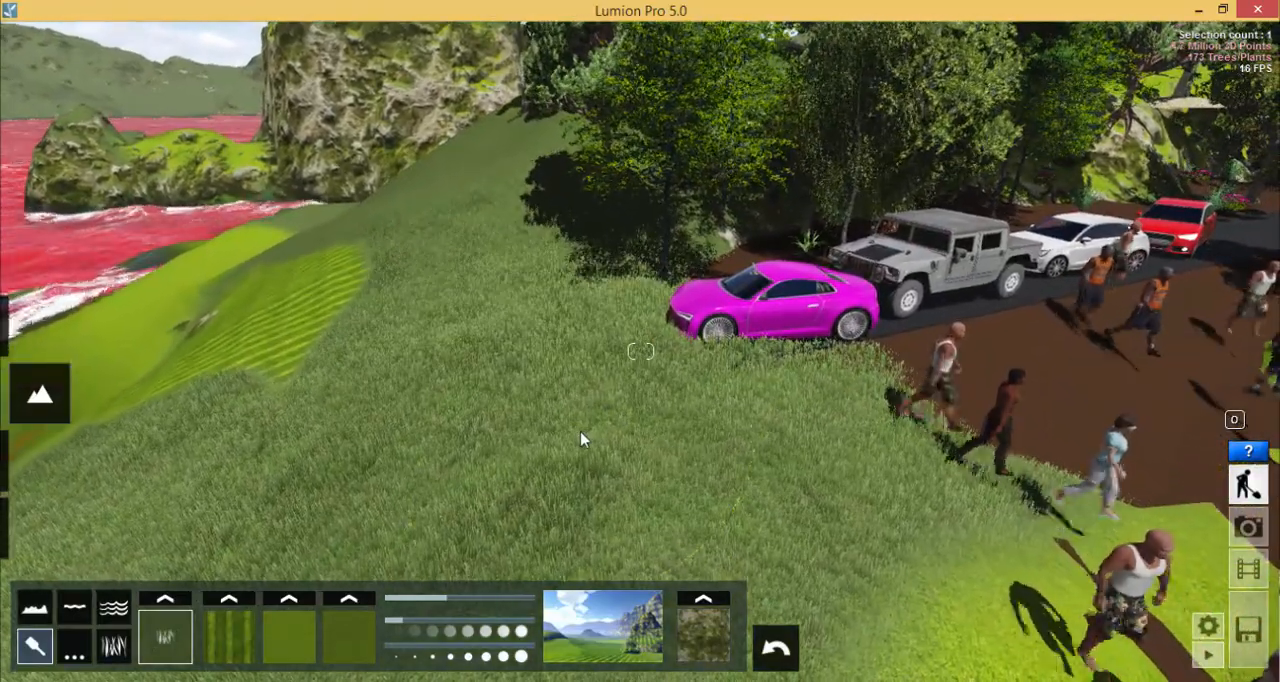
- Add Crocus 4 to the first slot of the 3D grass settings
{"action": "left_click", "coordinate": [116, 645]}
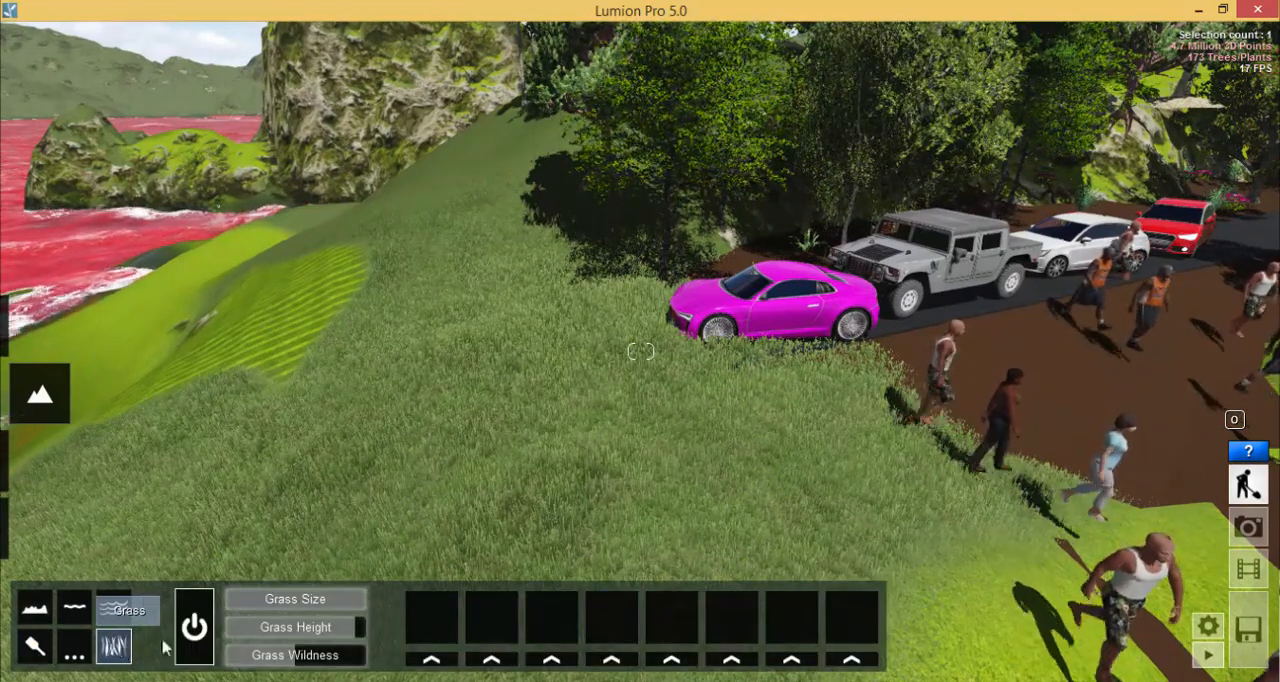
{"action": "left_click", "coordinate": [431, 659]}
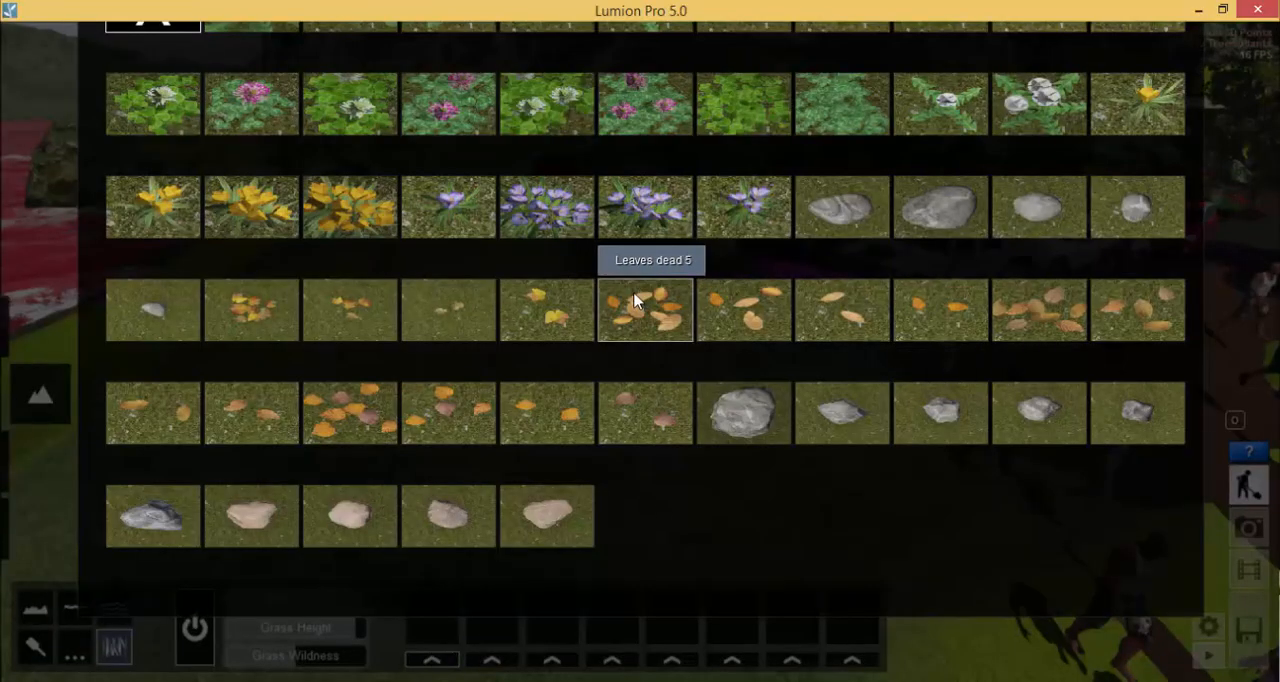
{"action": "left_click", "coordinate": [343, 210]}
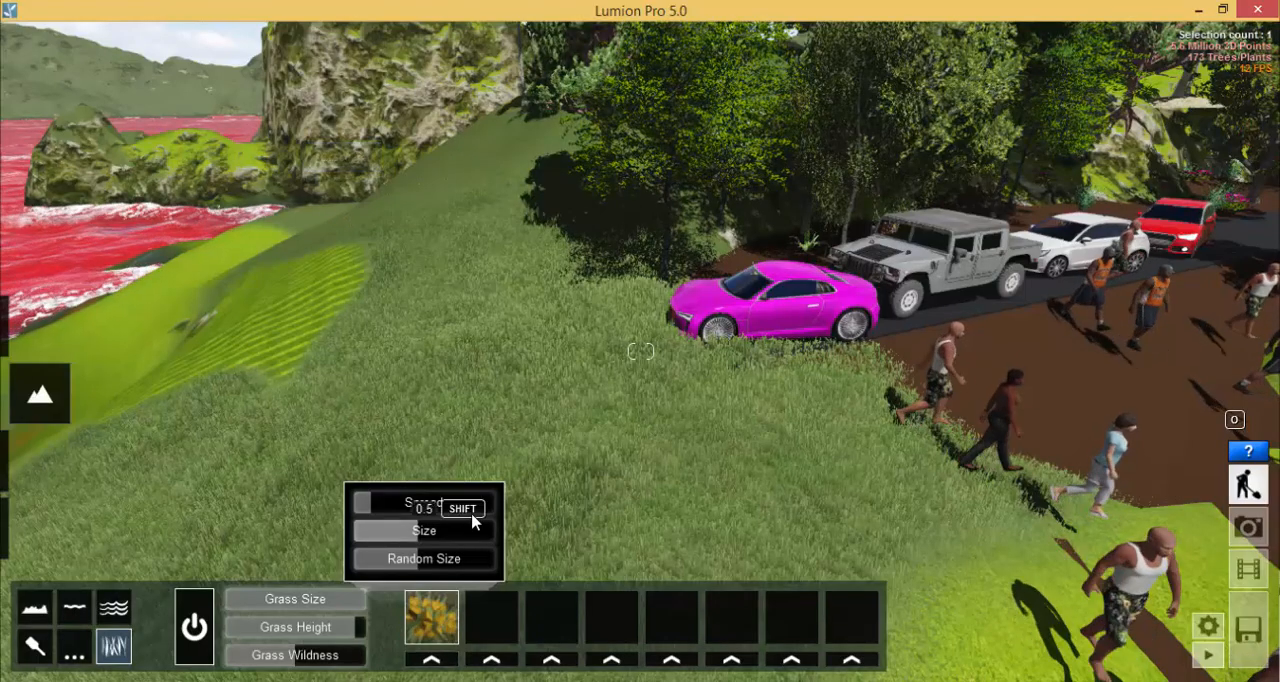
- Set the yellow crocuses' spread to 3.6 and their size to the maximum, and inspect the flowers in the grass up close
{"action": "left_click_drag", "start_coordinate": [368, 505], "coordinate": [488, 538]}
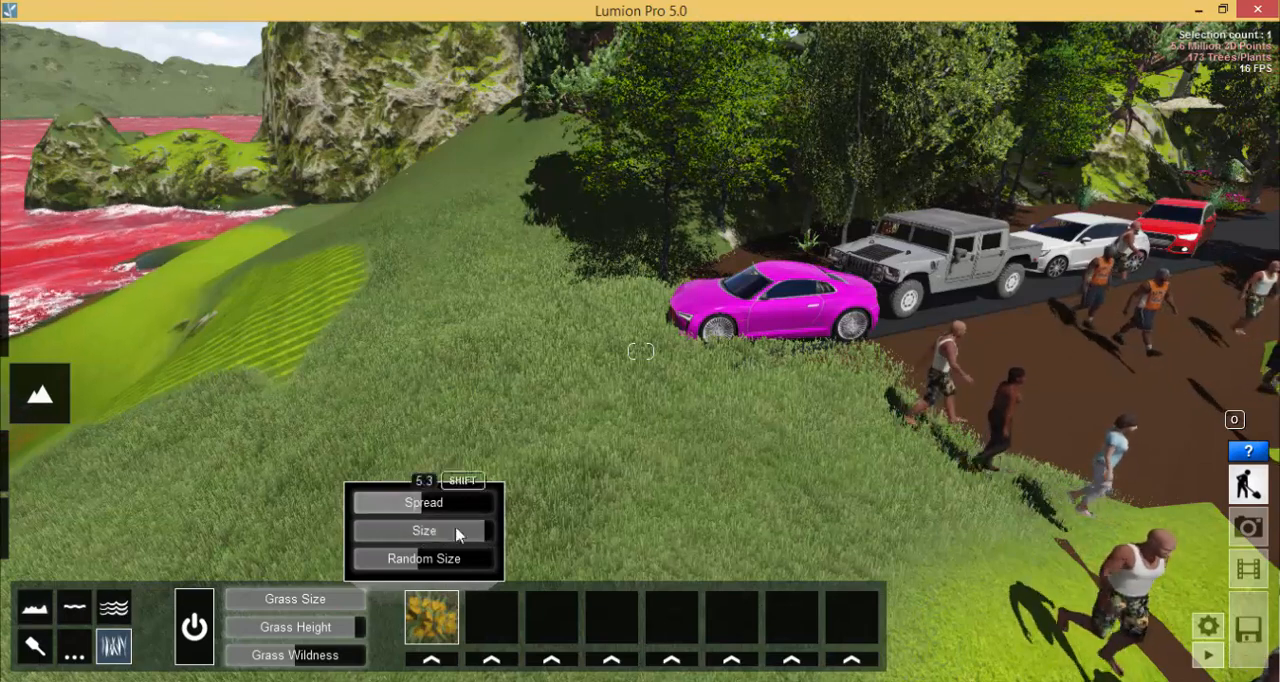
{"action": "left_click", "coordinate": [492, 532]}
{"action": "mouse_move", "coordinate": [408, 507]}
{"action": "left_mouse_down"}
{"action": "mouse_move", "coordinate": [380, 508]}
{"action": "mouse_move", "coordinate": [398, 511]}
{"action": "left_mouse_up"}
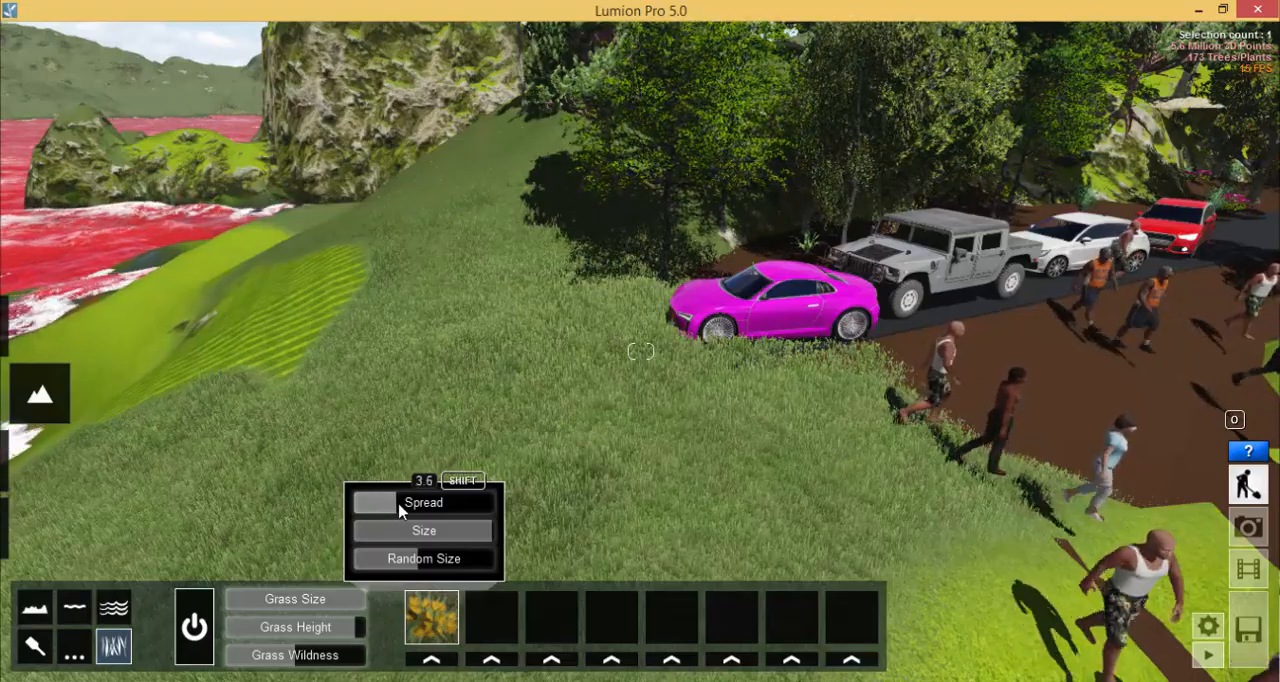
{"action": "key", "text": "w"}
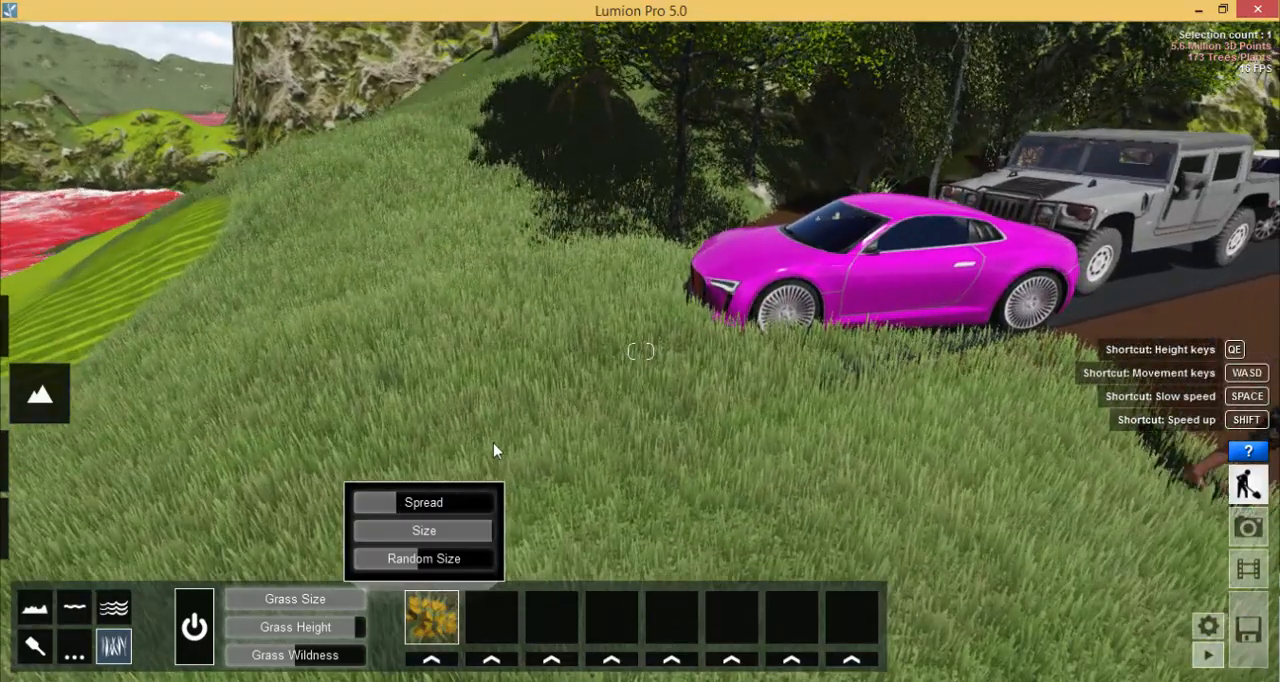
{"action": "key", "text": "w"}
{"action": "key", "text": "w"}
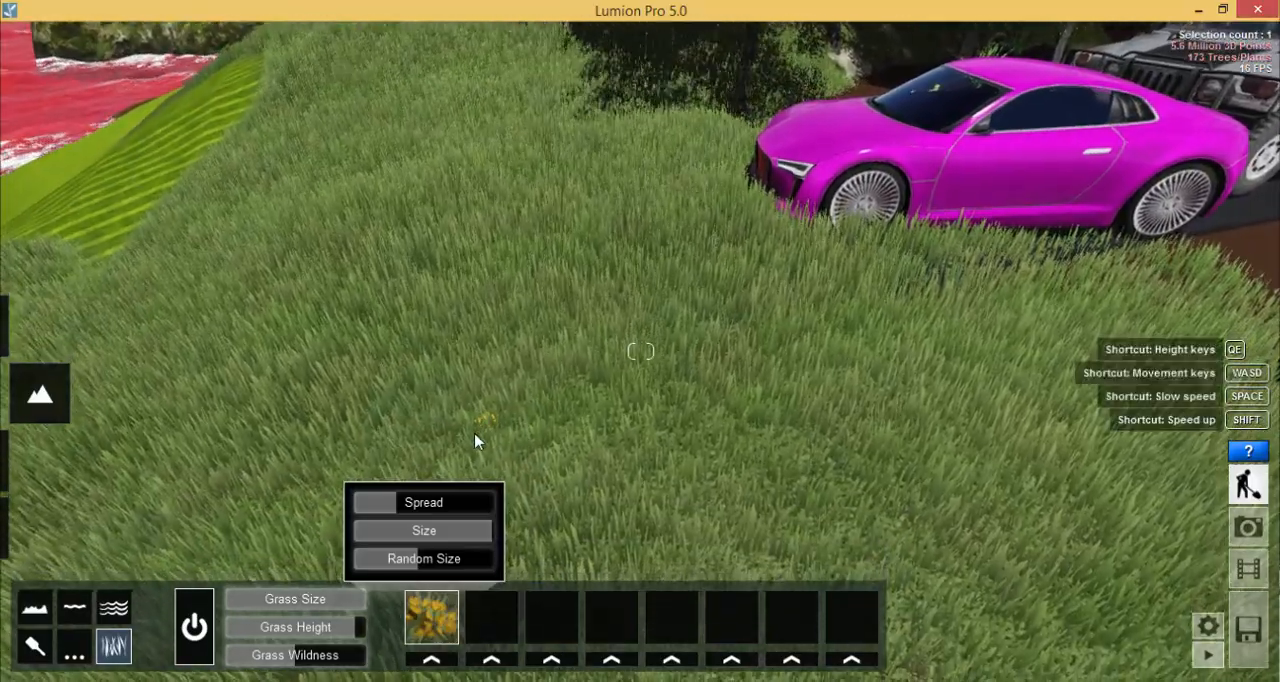
{"action": "key", "text": "w"}
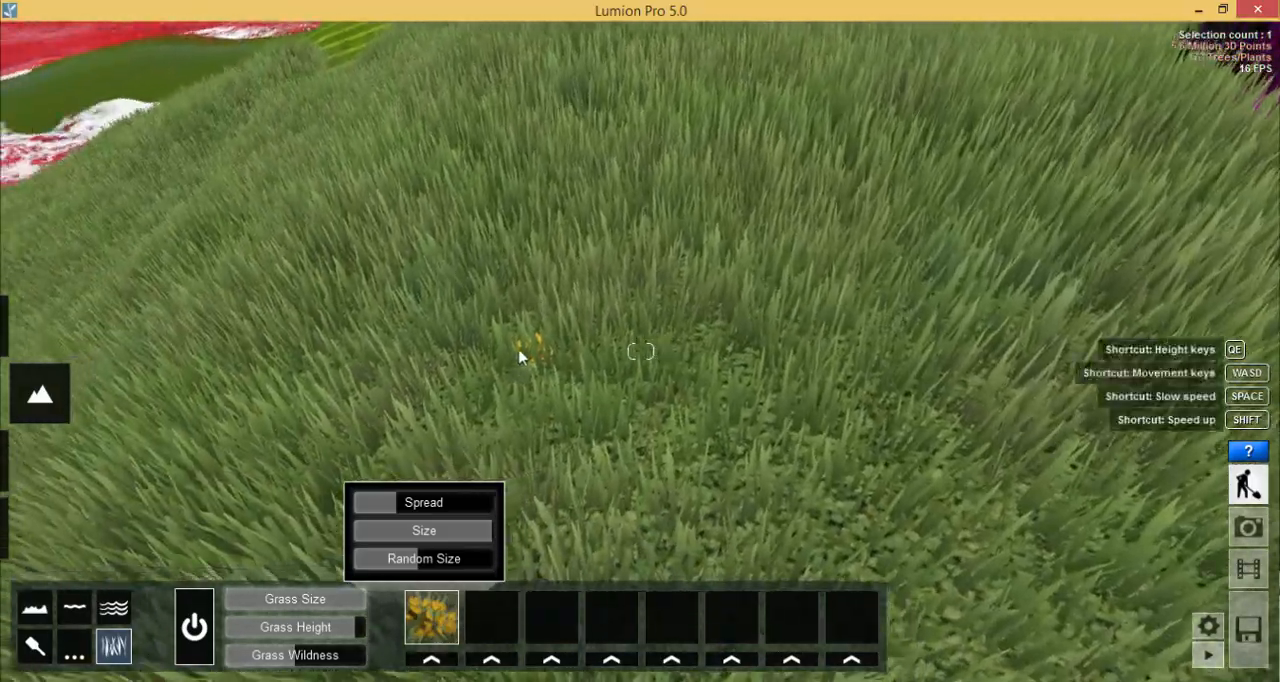
{"action": "key", "text": "s"}
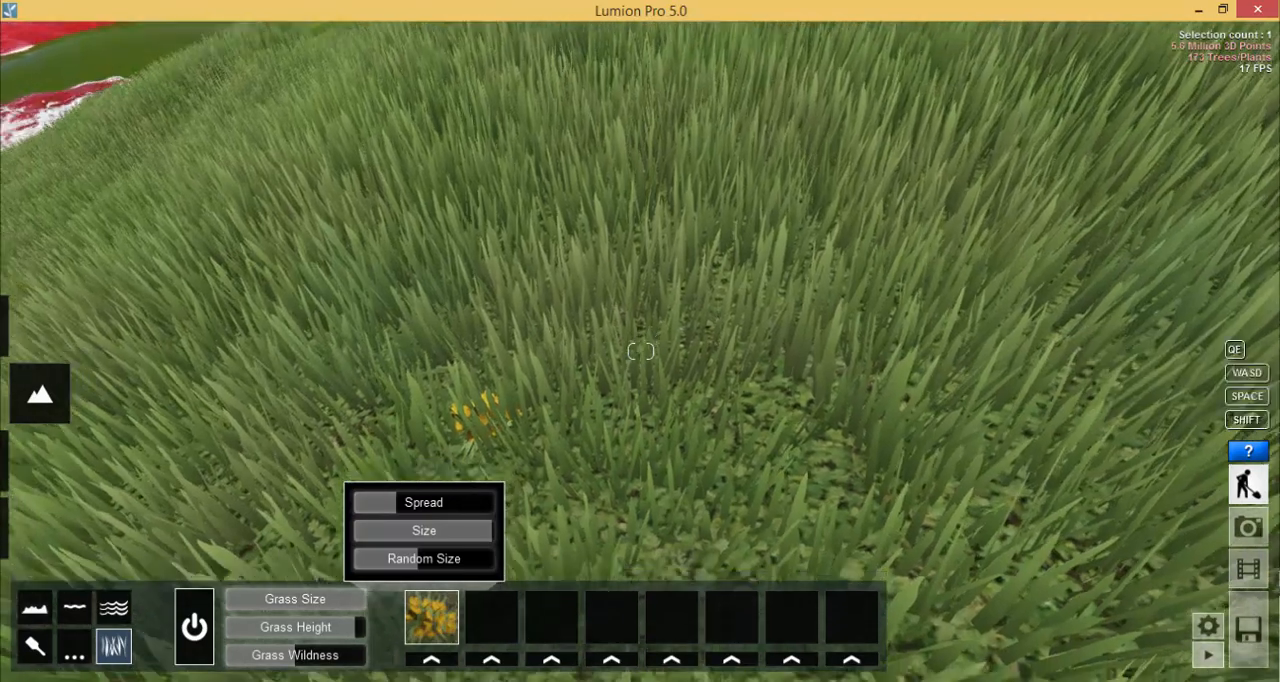
- Lower the grass height to about 40 percent of its range so the crocuses stand out
{"action": "right_click_drag", "start_coordinate": [391, 582], "coordinate": [382, 617]}
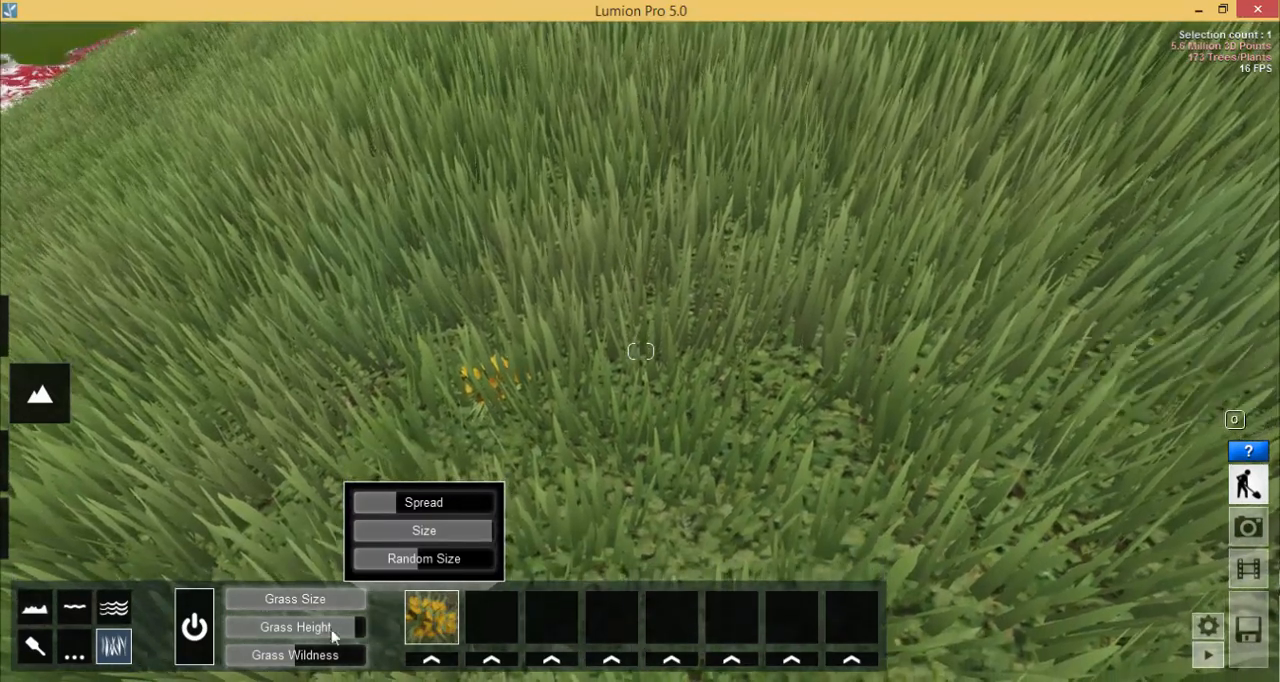
{"action": "left_click_drag", "start_coordinate": [352, 630], "coordinate": [287, 637]}
{"action": "key", "text": "s"}
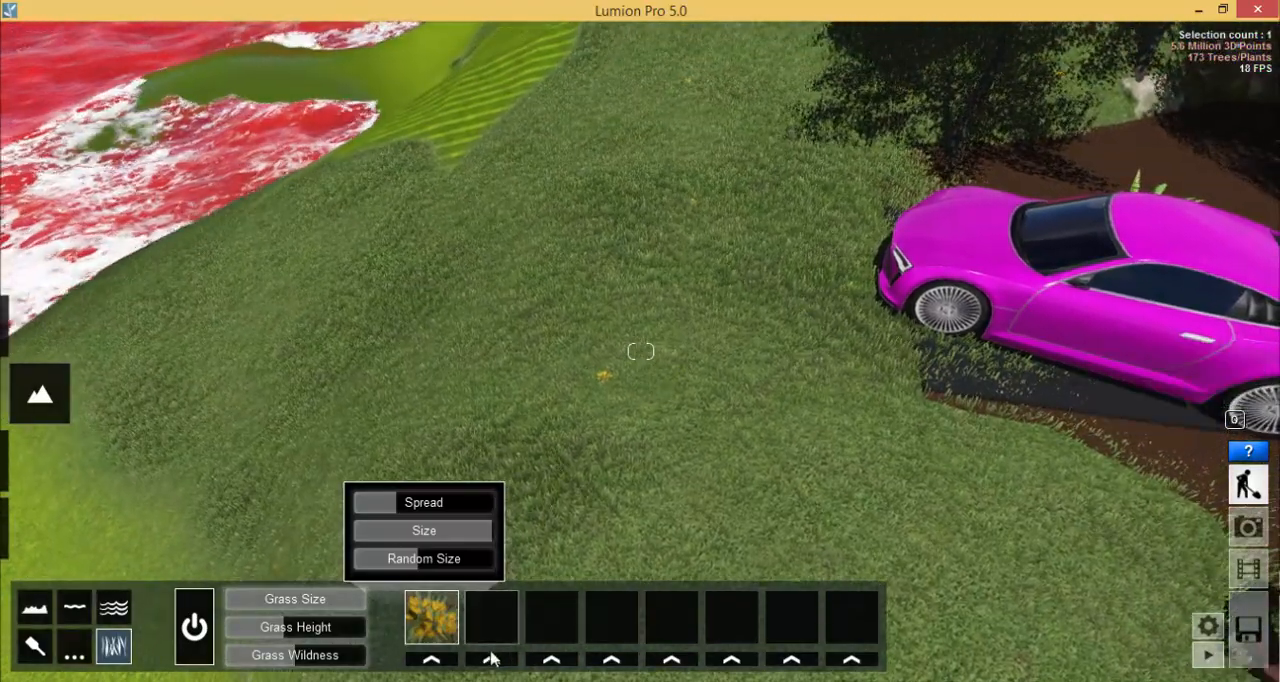
- Add purple crocuses in the second grass slot and pink flowers in the third, giving the pink ones low spread, large size and nearly maximum random size
{"action": "left_click", "coordinate": [491, 659]}
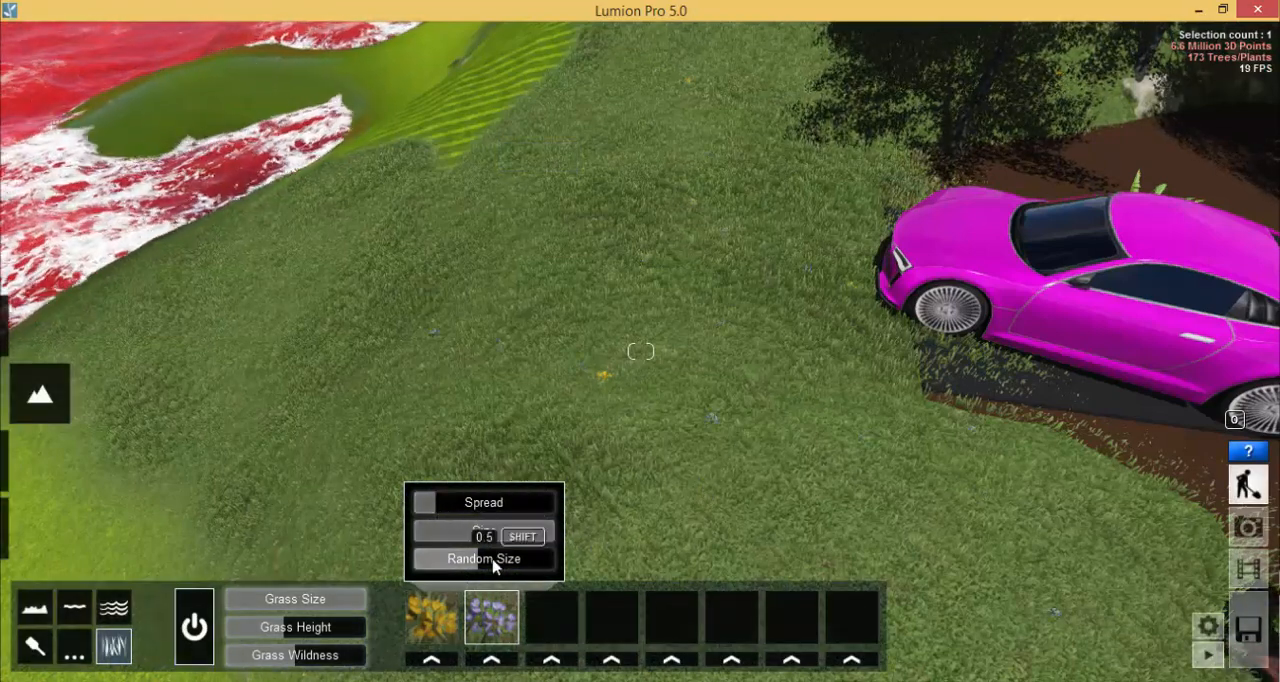
{"action": "left_click", "coordinate": [551, 660]}
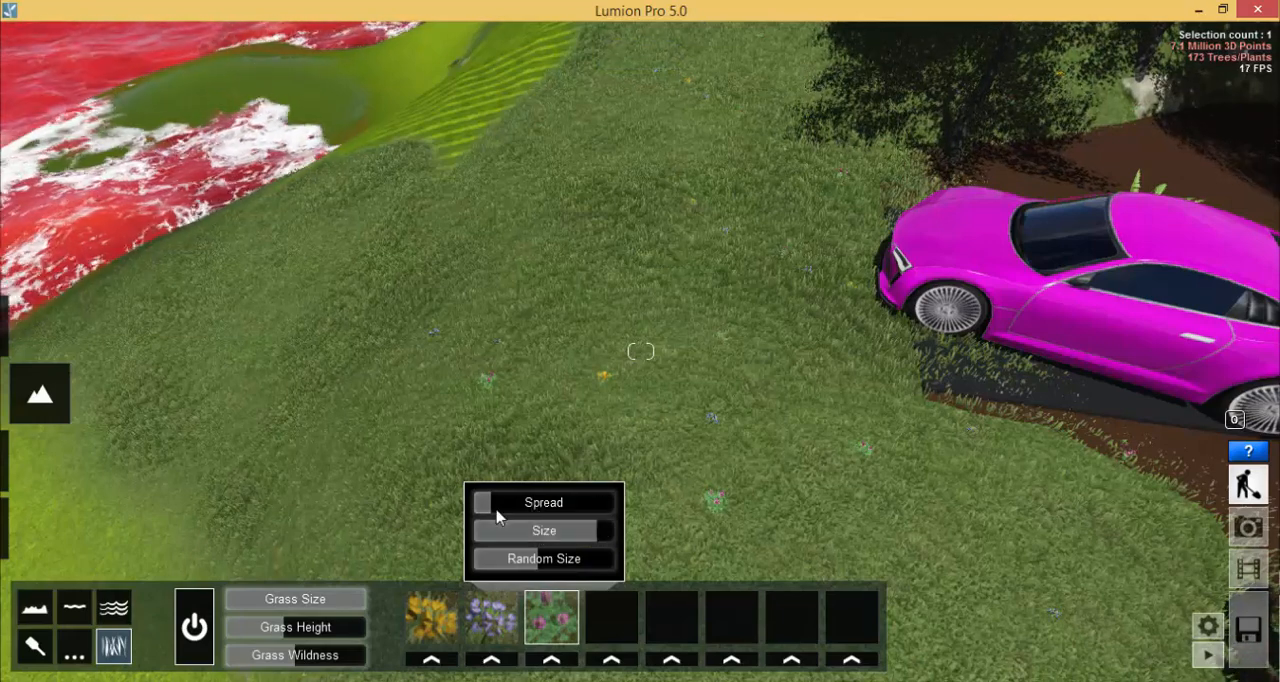
{"action": "left_click_drag", "start_coordinate": [495, 509], "coordinate": [493, 508]}
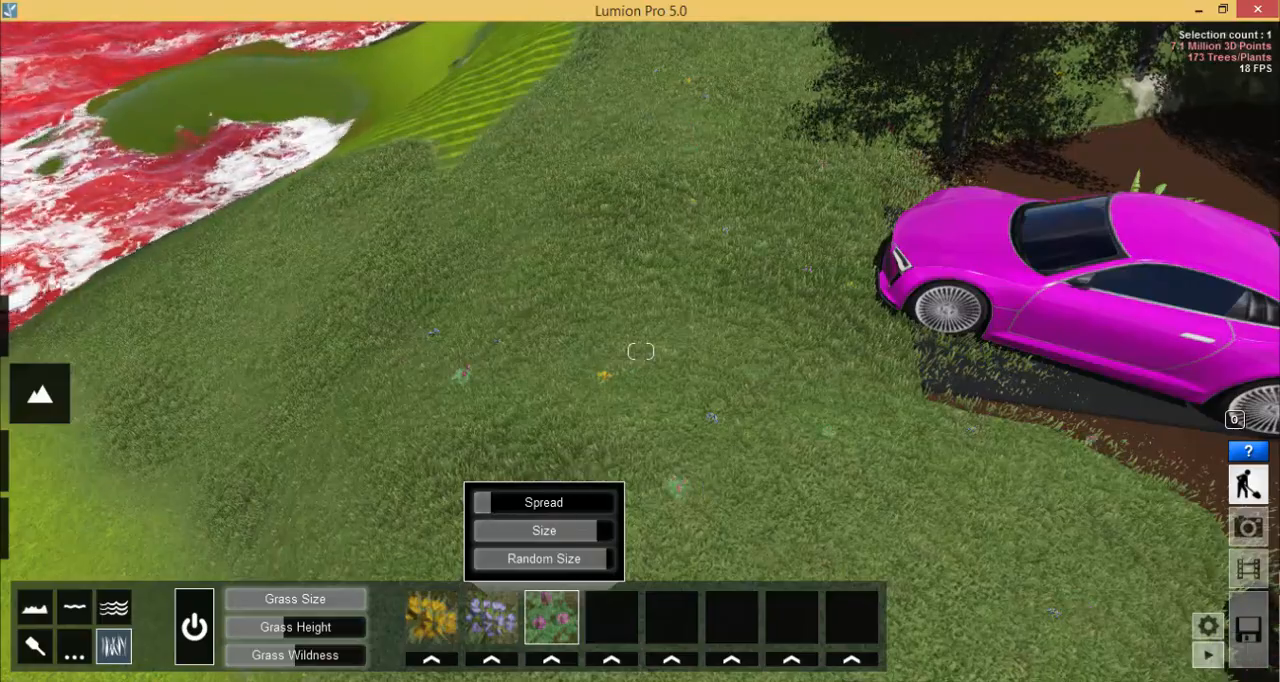
- Examine the flowered grass slope and the shoreline beside the parked cars from above
{"action": "right_click_drag", "start_coordinate": [728, 456], "coordinate": [734, 317]}
{"action": "scroll", "coordinate": [712, 455], "scroll_direction": "down", "scroll_amount": 4}
{"action": "scroll", "coordinate": [708, 400], "scroll_direction": "down", "scroll_amount": 2}
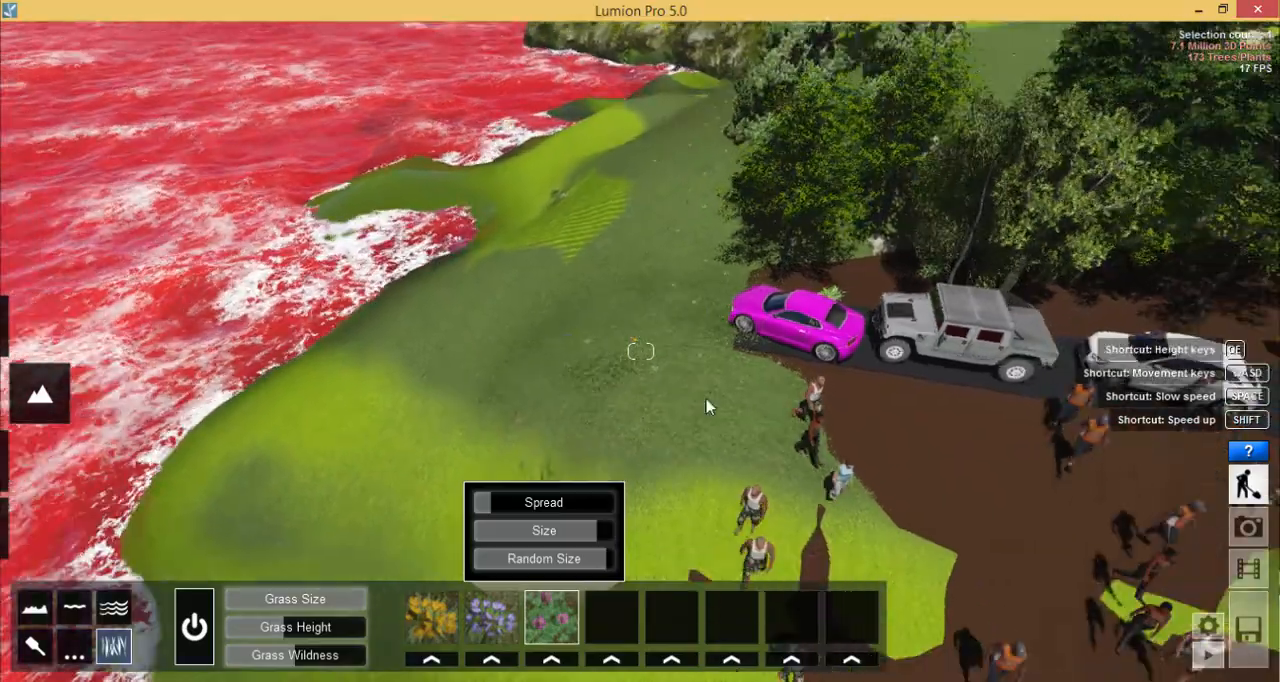
{"action": "right_click_drag", "start_coordinate": [706, 406], "coordinate": [657, 364]}
{"action": "scroll", "coordinate": [636, 419], "scroll_direction": "down", "scroll_amount": 3}
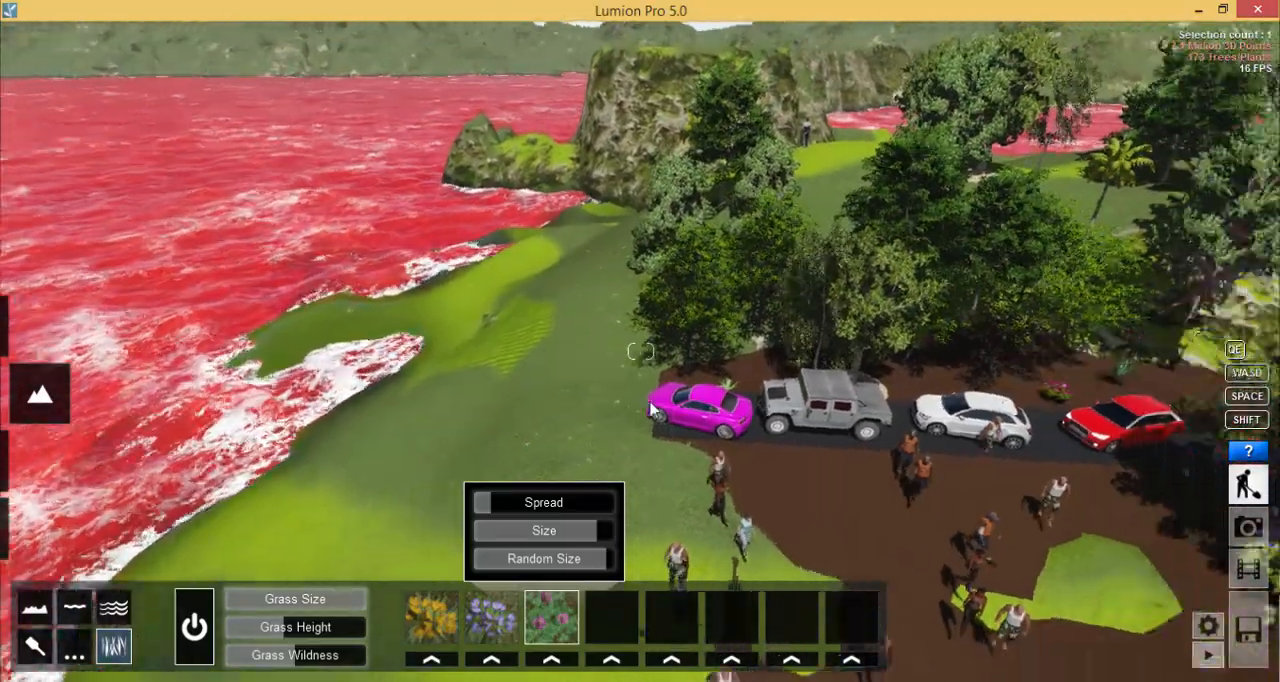
{"action": "right_click_drag", "start_coordinate": [652, 410], "coordinate": [478, 401]}
{"action": "scroll", "coordinate": [478, 401], "scroll_direction": "up", "scroll_amount": 2}
{"action": "right_click_drag", "start_coordinate": [566, 363], "coordinate": [516, 350]}
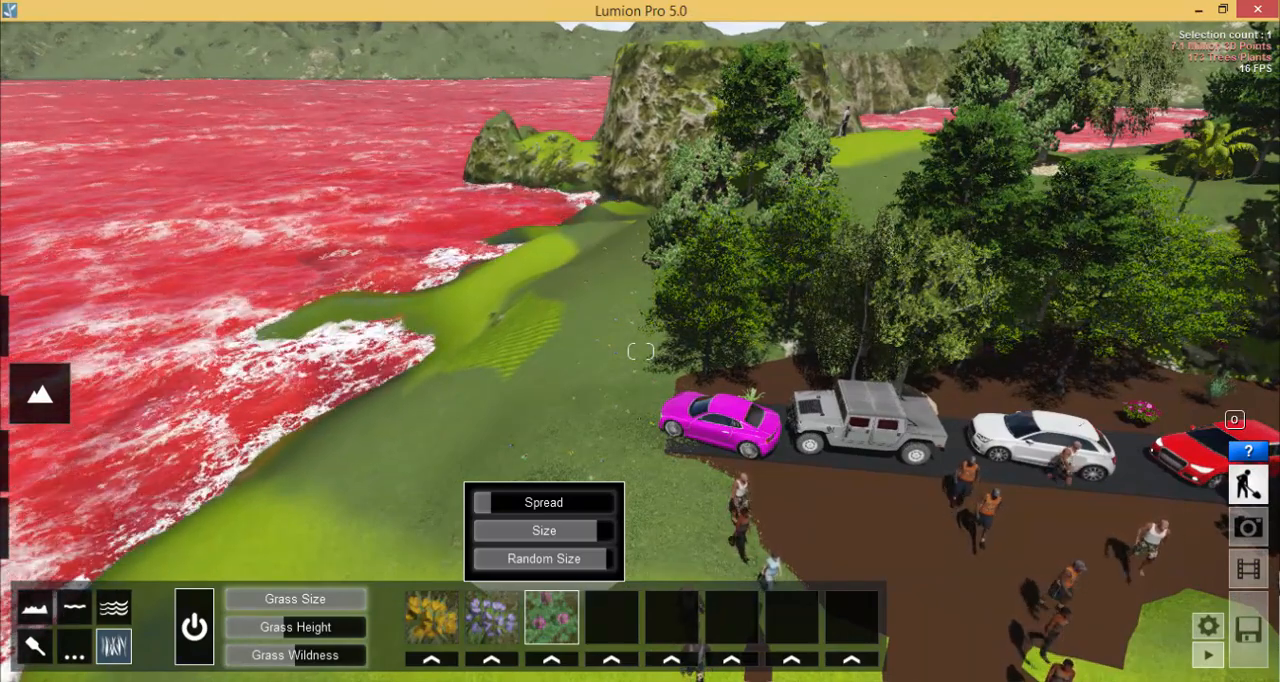
- Examine the house, pool and surrounding landscape from above, ending on a front overview of the house
{"action": "right_click_drag", "start_coordinate": [557, 367], "coordinate": [690, 392]}
{"action": "scroll", "coordinate": [640, 392], "scroll_direction": "down", "scroll_amount": 3}
{"action": "right_click_drag", "start_coordinate": [480, 385], "coordinate": [641, 351]}
{"action": "scroll", "coordinate": [457, 349], "scroll_direction": "up", "scroll_amount": 3}
{"action": "scroll", "coordinate": [457, 349], "scroll_direction": "down", "scroll_amount": 3}
{"action": "right_click_drag", "start_coordinate": [641, 410], "coordinate": [538, 392]}
{"action": "key", "text": "d"}
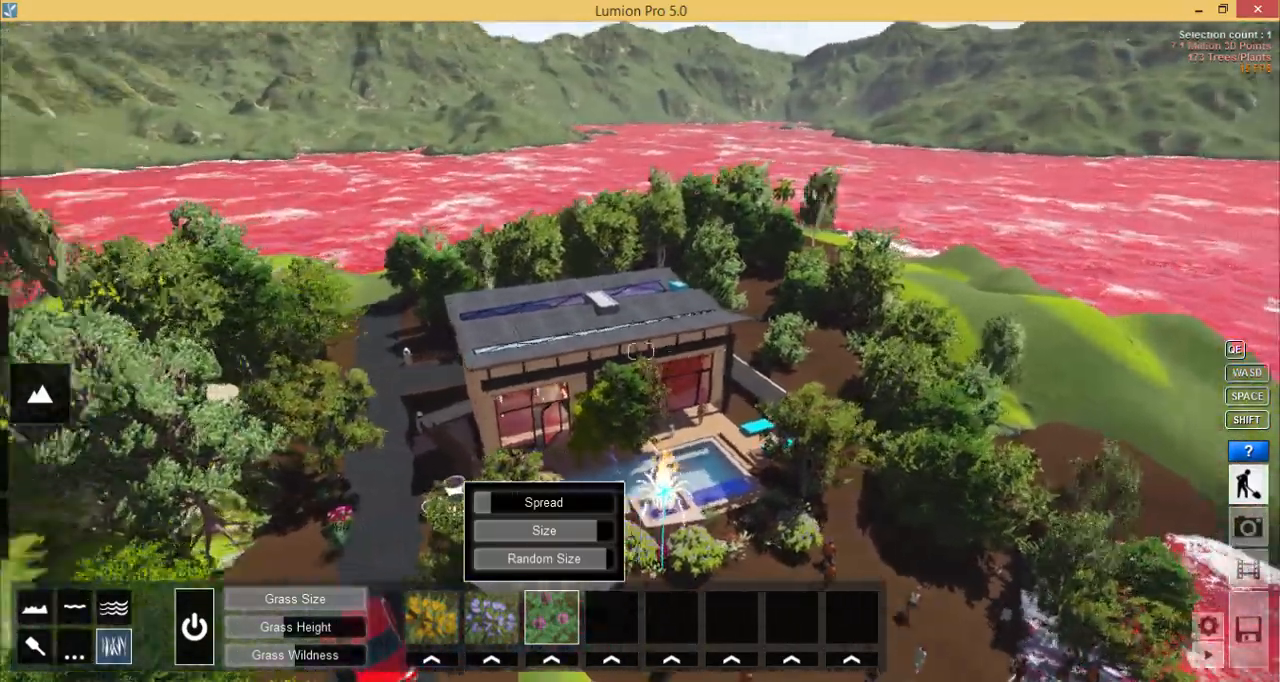
{"action": "right_click_drag", "start_coordinate": [840, 476], "coordinate": [770, 461]}
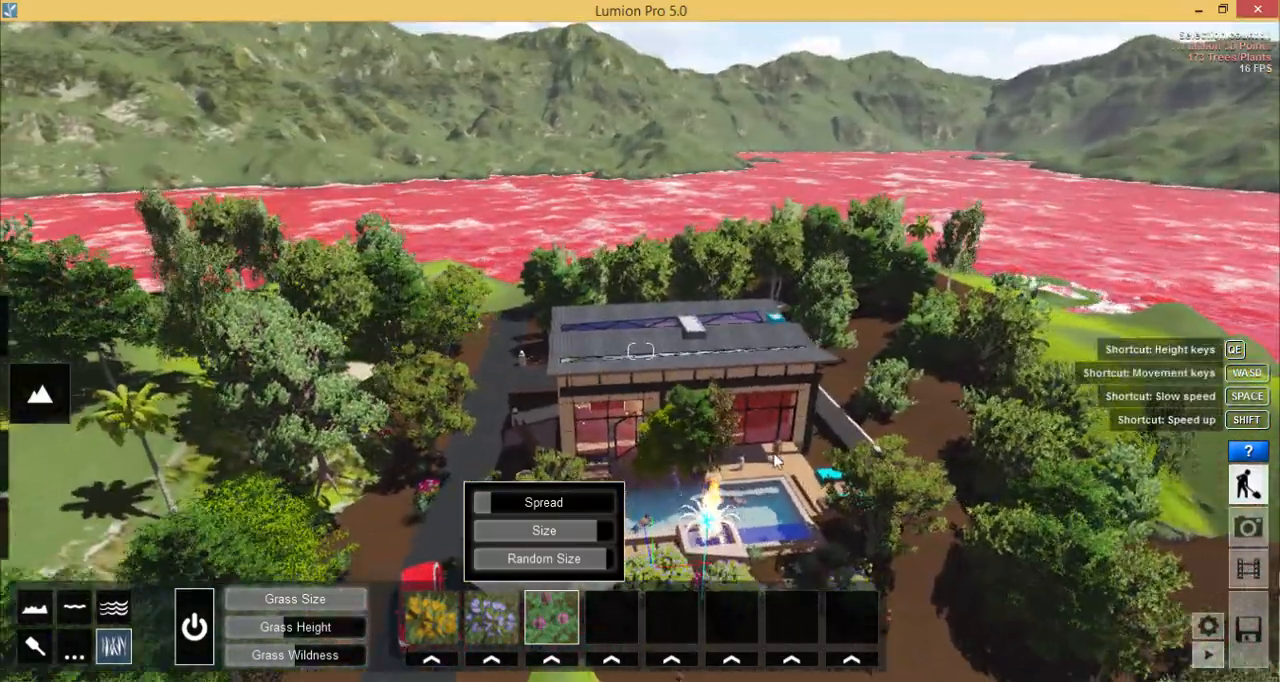
{"action": "key", "text": "s"}
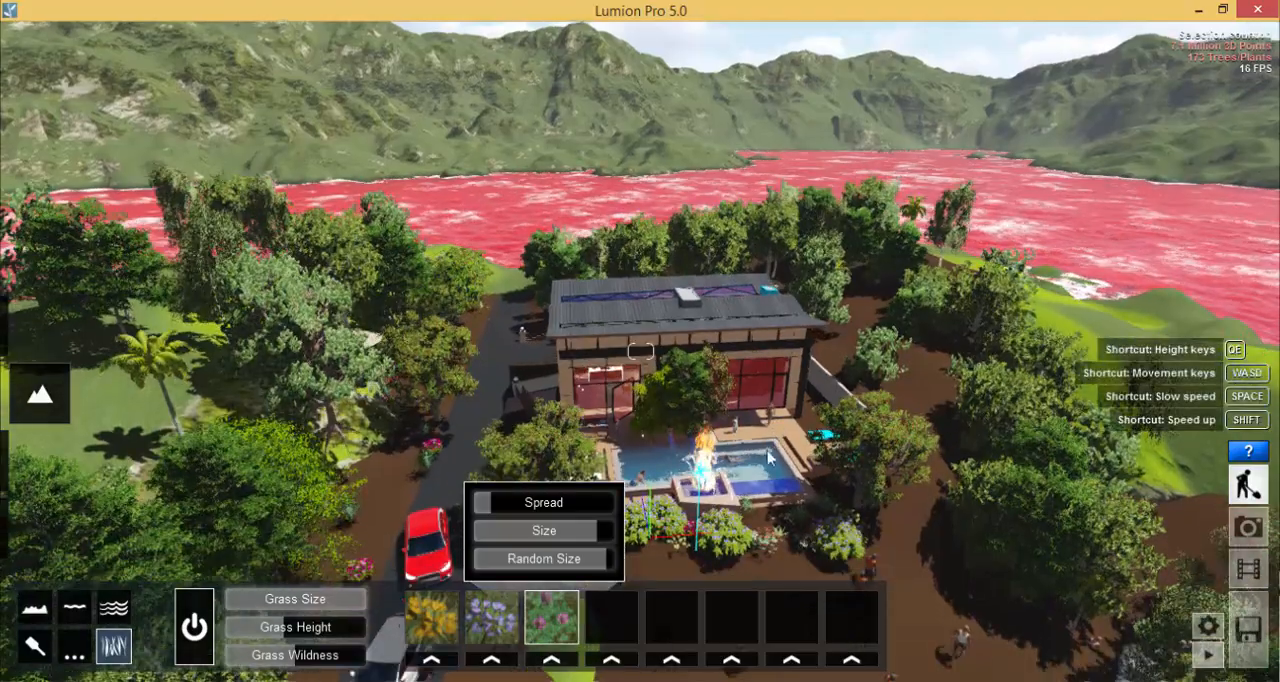
{"action": "right_click_drag", "start_coordinate": [618, 390], "coordinate": [660, 415]}
{"action": "key", "text": "w"}
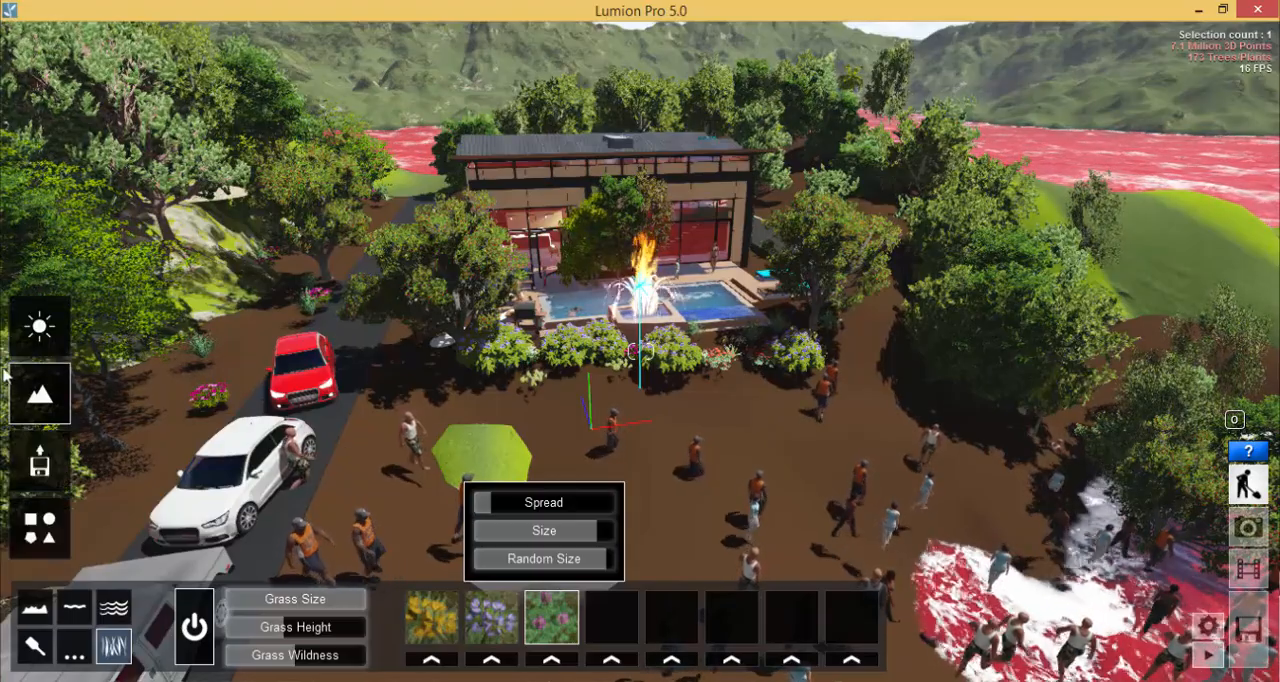
{"action": "key", "text": "a"}
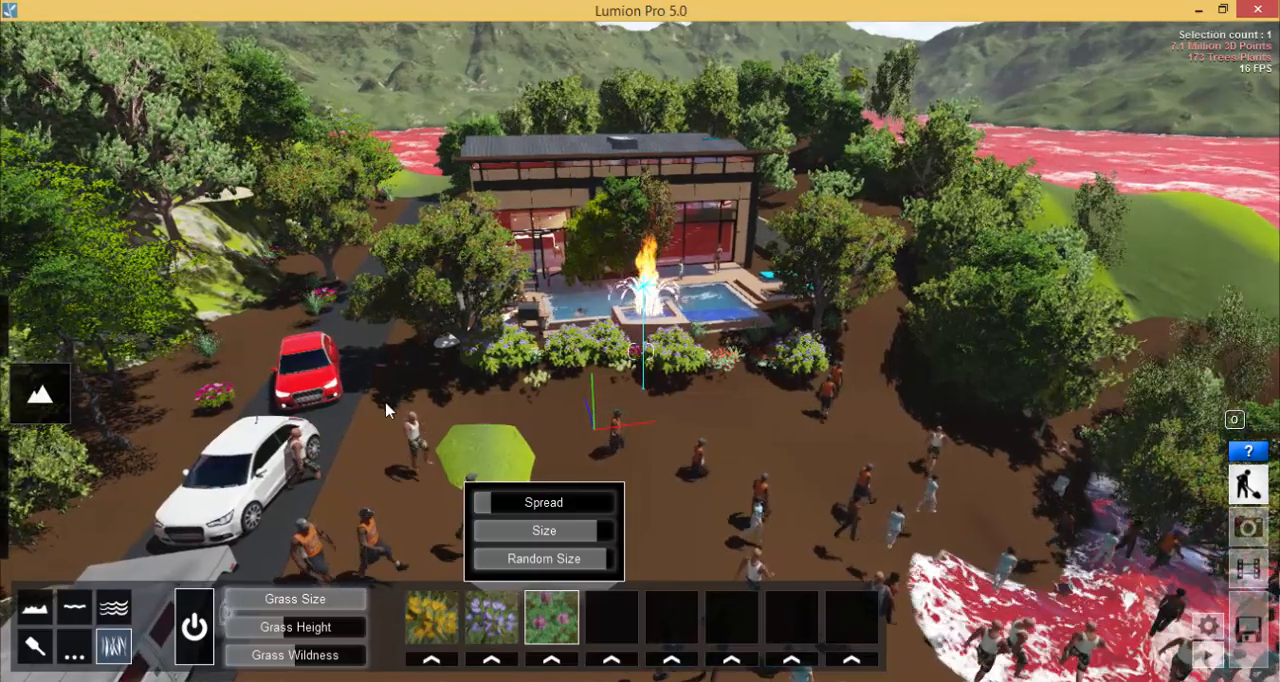
{"action": "right_click_drag", "start_coordinate": [392, 389], "coordinate": [393, 380]}
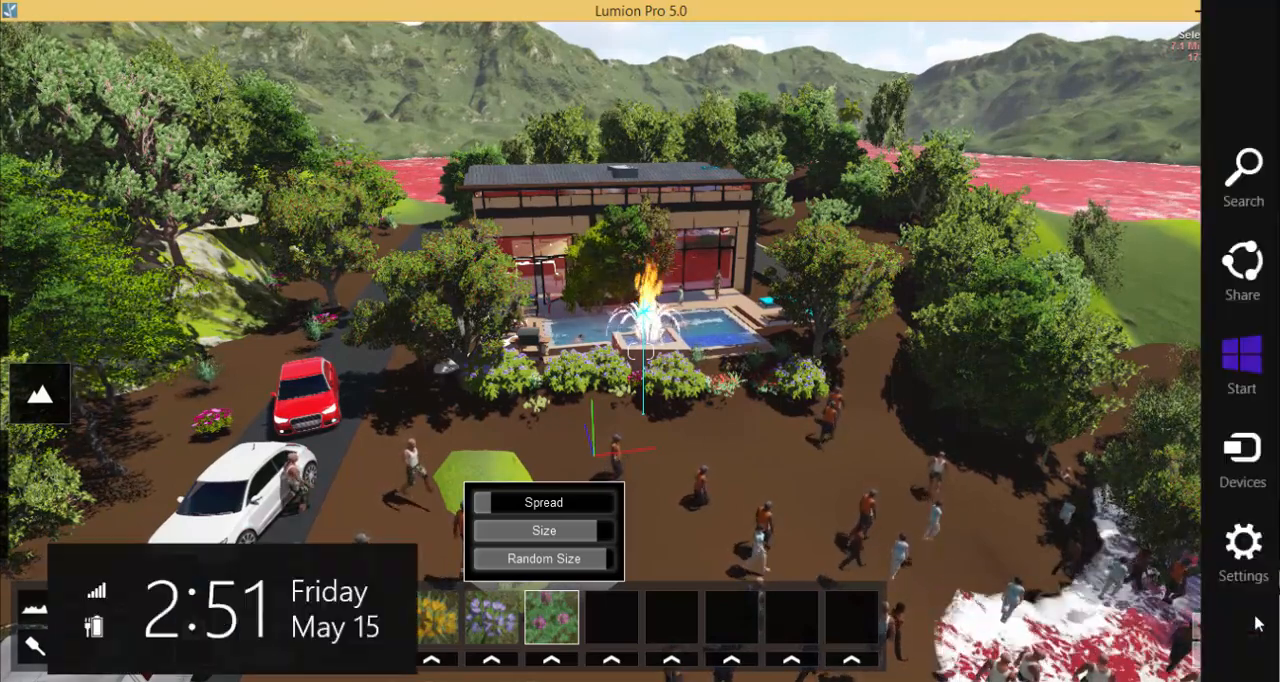
- Export the full scene as House Processed 04 01.ls5 into the Semester 01 Lesson 04 folder of the Lesson Notes
{"action": "left_click", "coordinate": [1250, 627]}
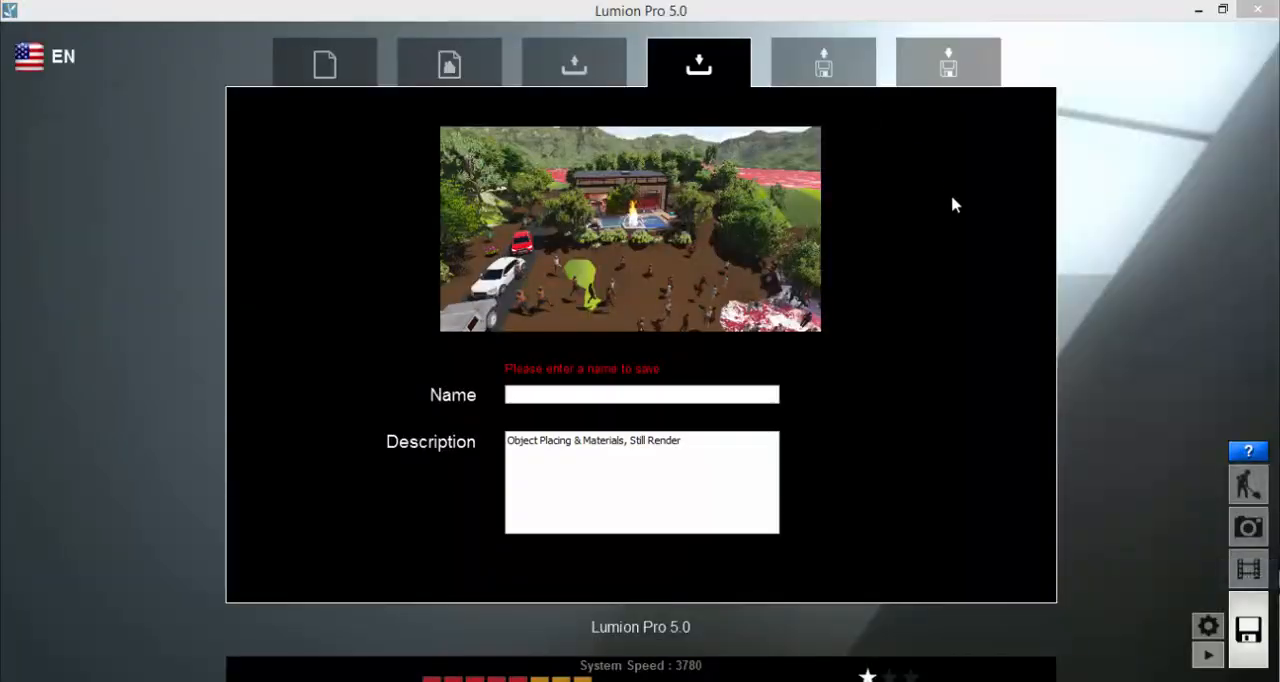
{"action": "left_click", "coordinate": [950, 66]}
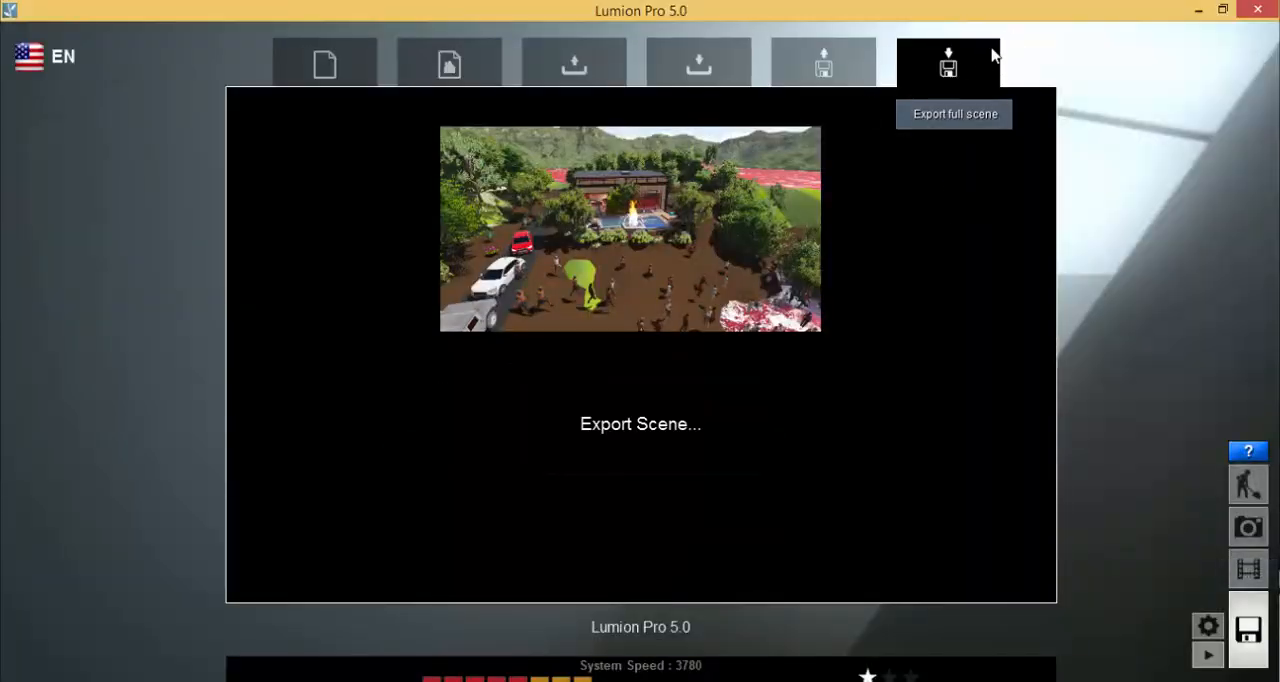
{"action": "left_click", "coordinate": [610, 446]}
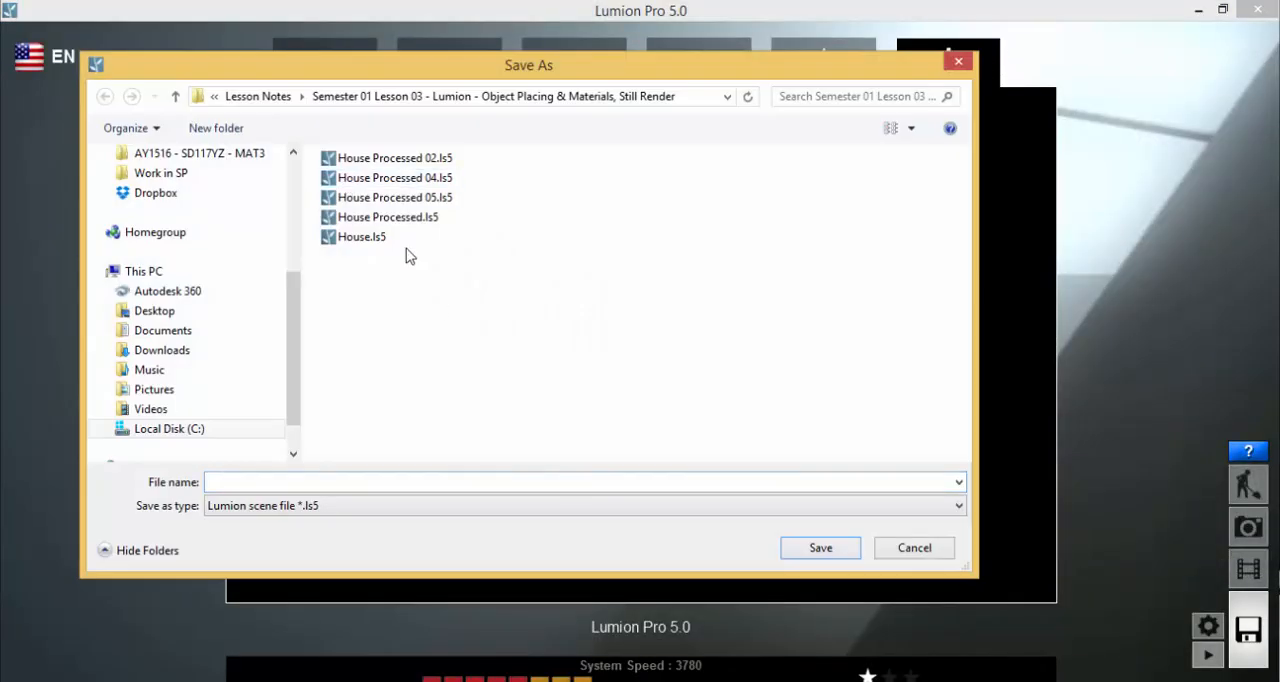
{"action": "left_click", "coordinate": [294, 155]}
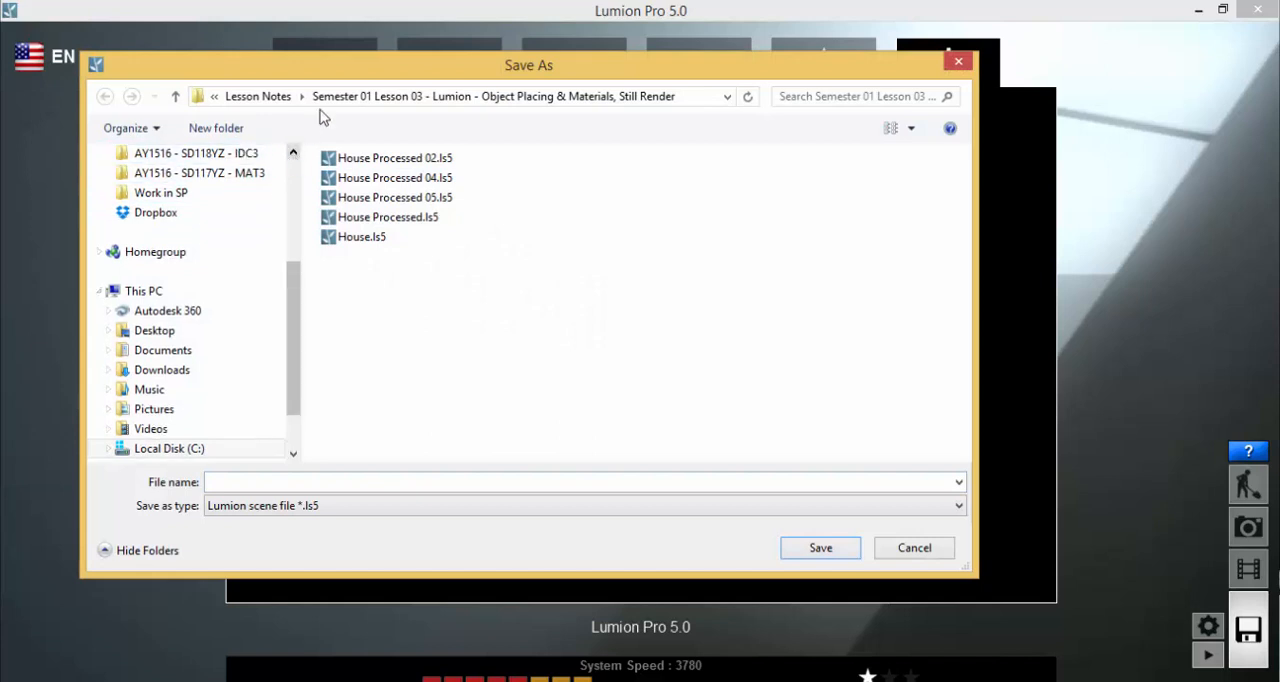
{"action": "left_click", "coordinate": [258, 97]}
{"action": "left_click", "coordinate": [456, 224]}
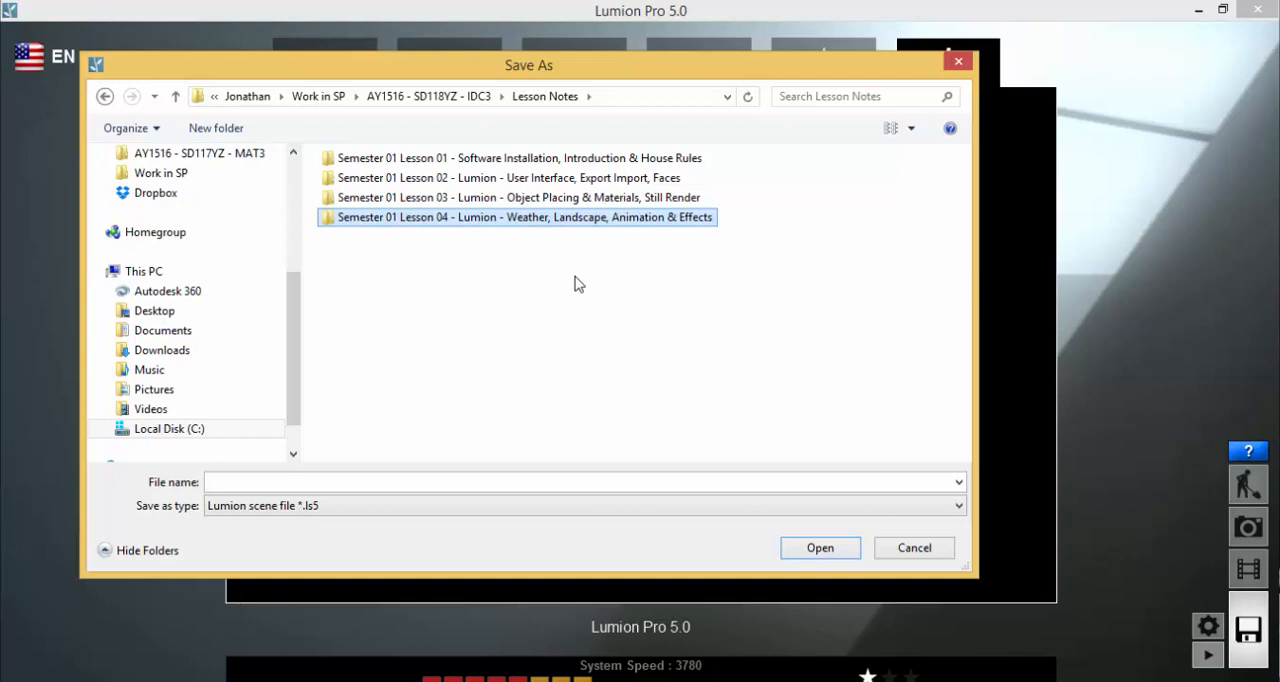
{"action": "double_click", "coordinate": [607, 220]}
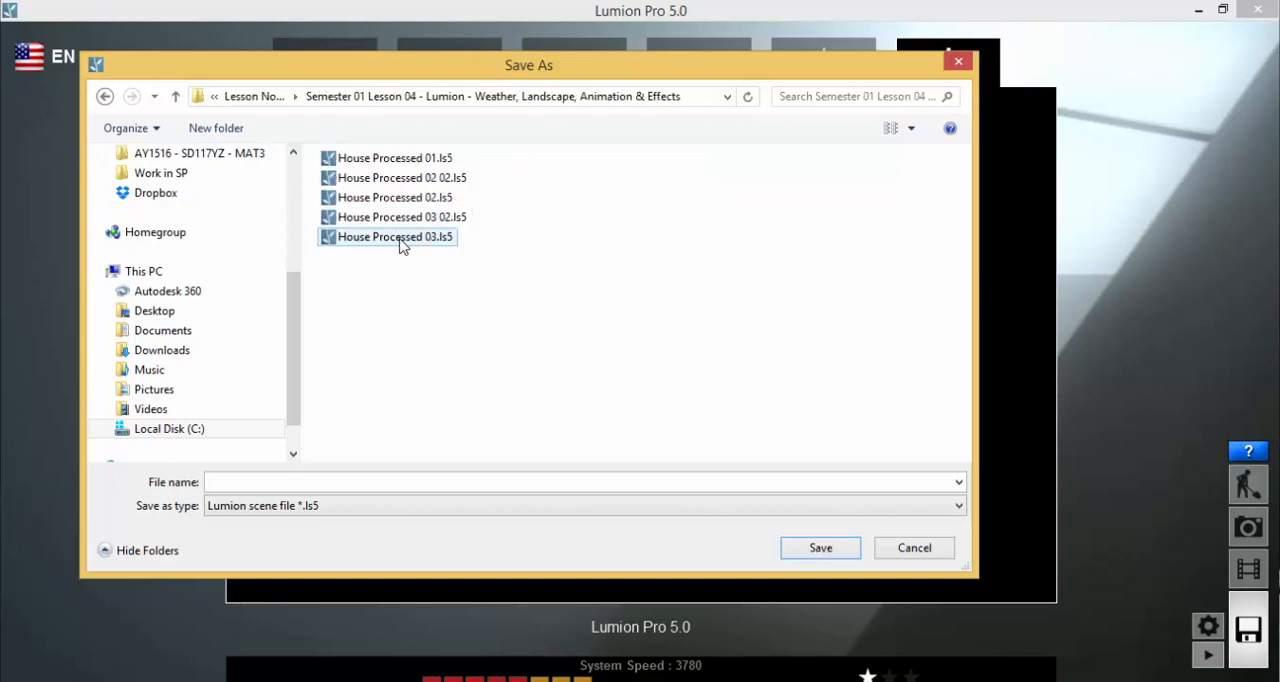
{"action": "left_click", "coordinate": [298, 481]}
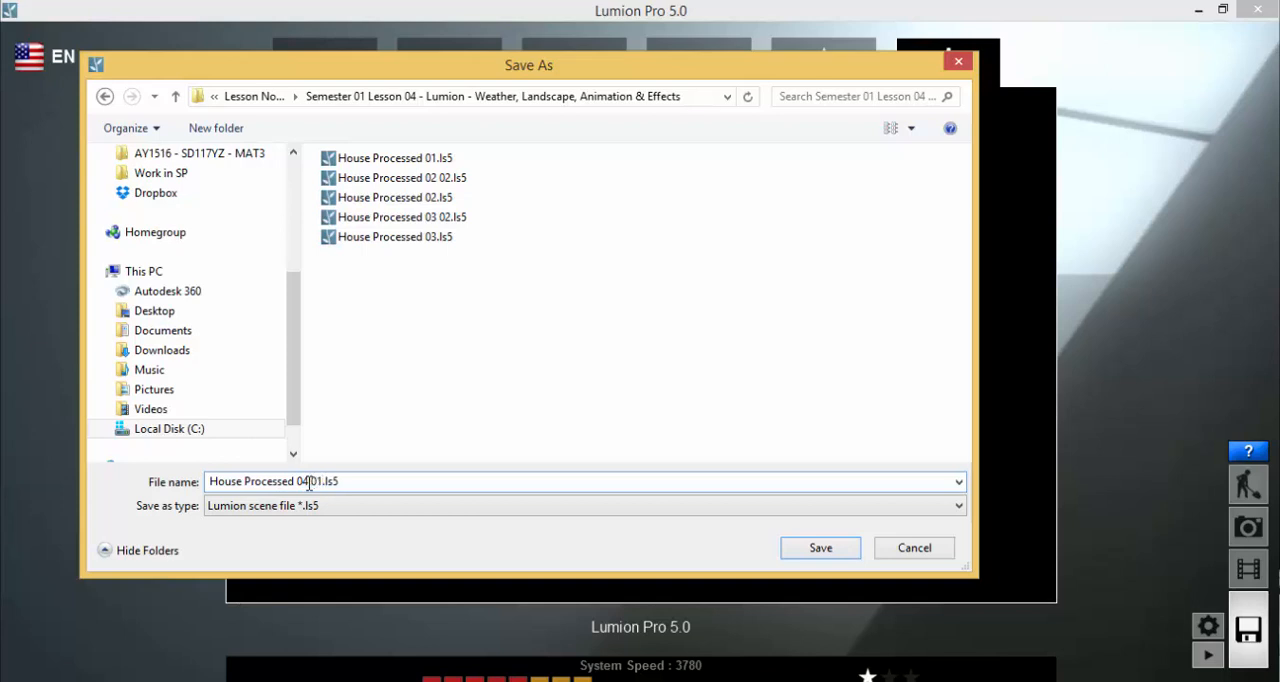
{"action": "left_click", "coordinate": [821, 554]}
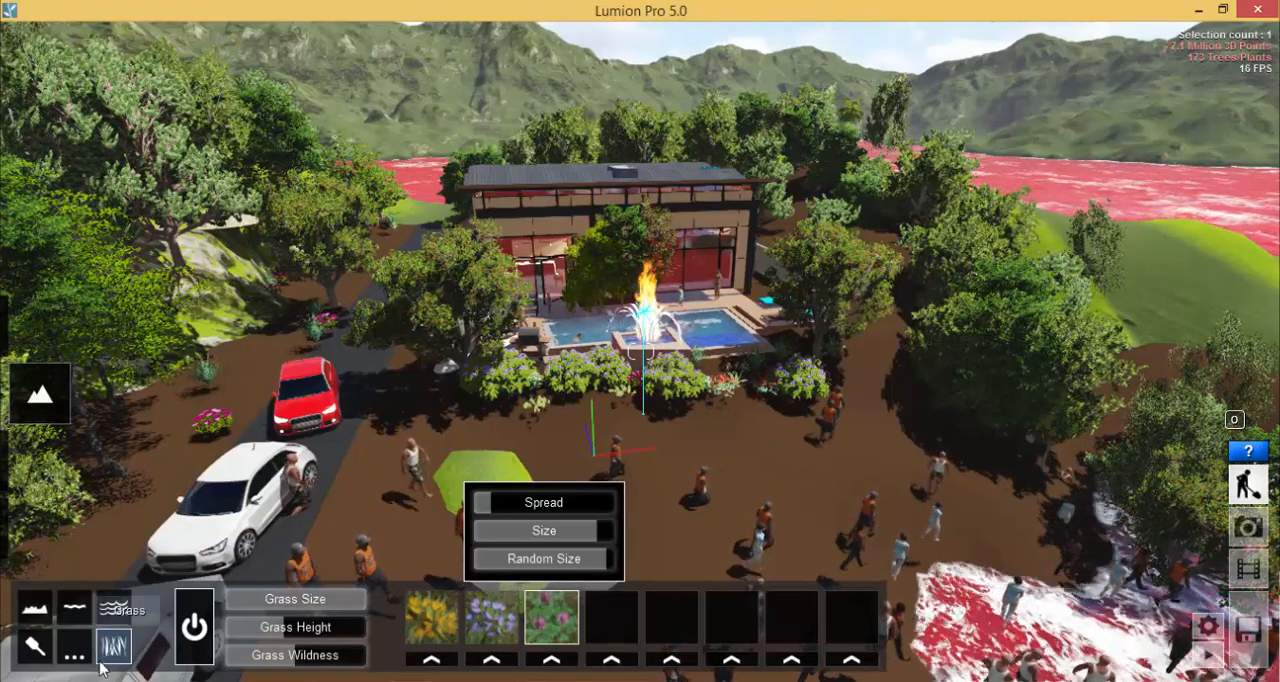
- Try the Make Flat terrain preset on the whole landscape around the house, and undo it
{"action": "left_click", "coordinate": [64, 643]}
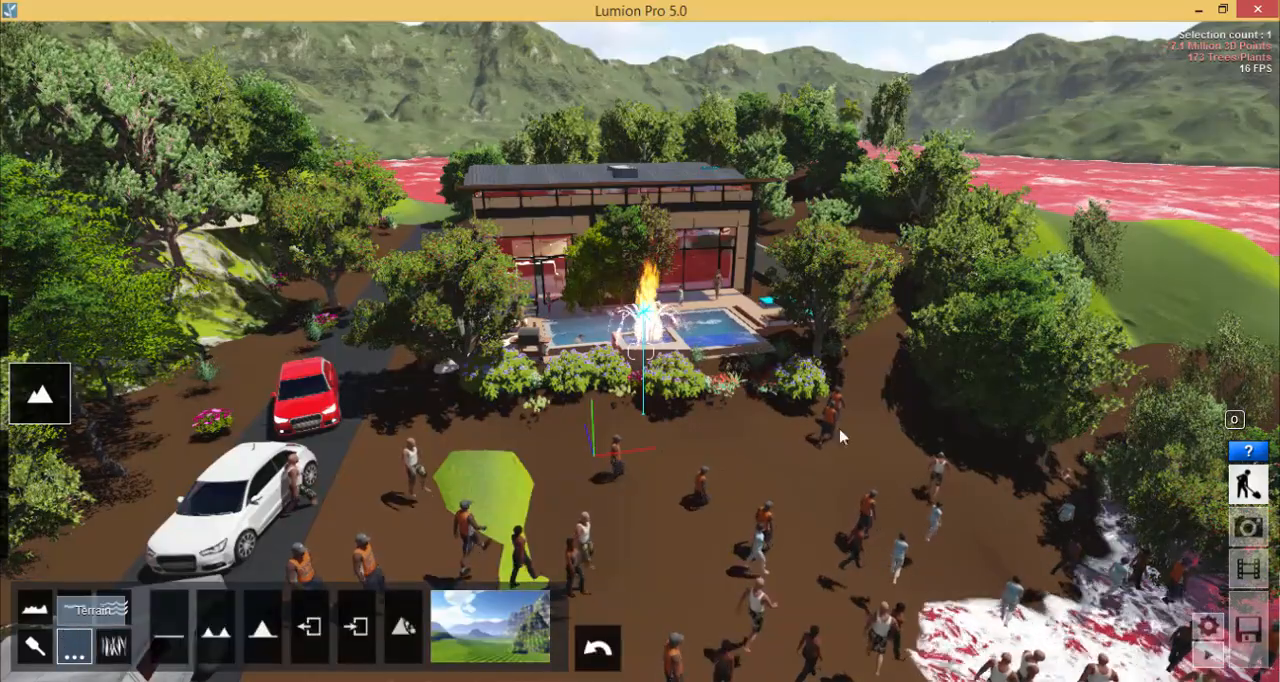
{"action": "right_click_drag", "start_coordinate": [872, 352], "coordinate": [848, 377]}
{"action": "key", "text": "e"}
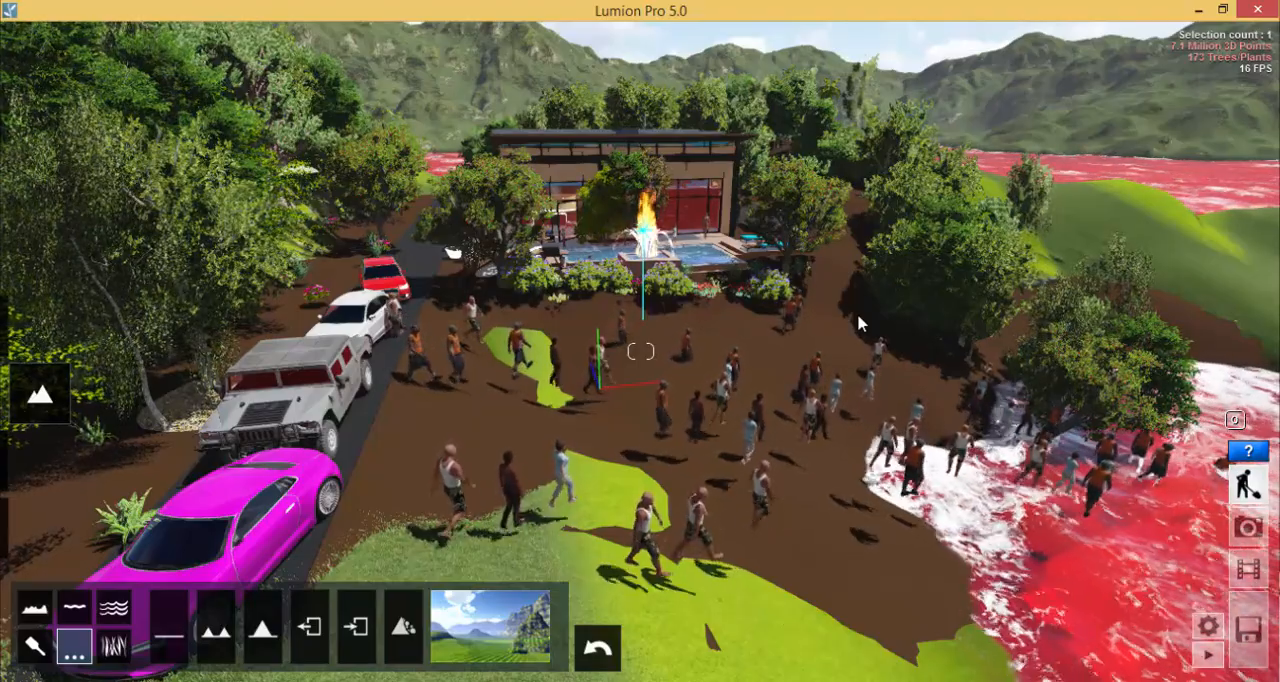
{"action": "right_click_drag", "start_coordinate": [883, 220], "coordinate": [802, 356]}
{"action": "key", "text": "s"}
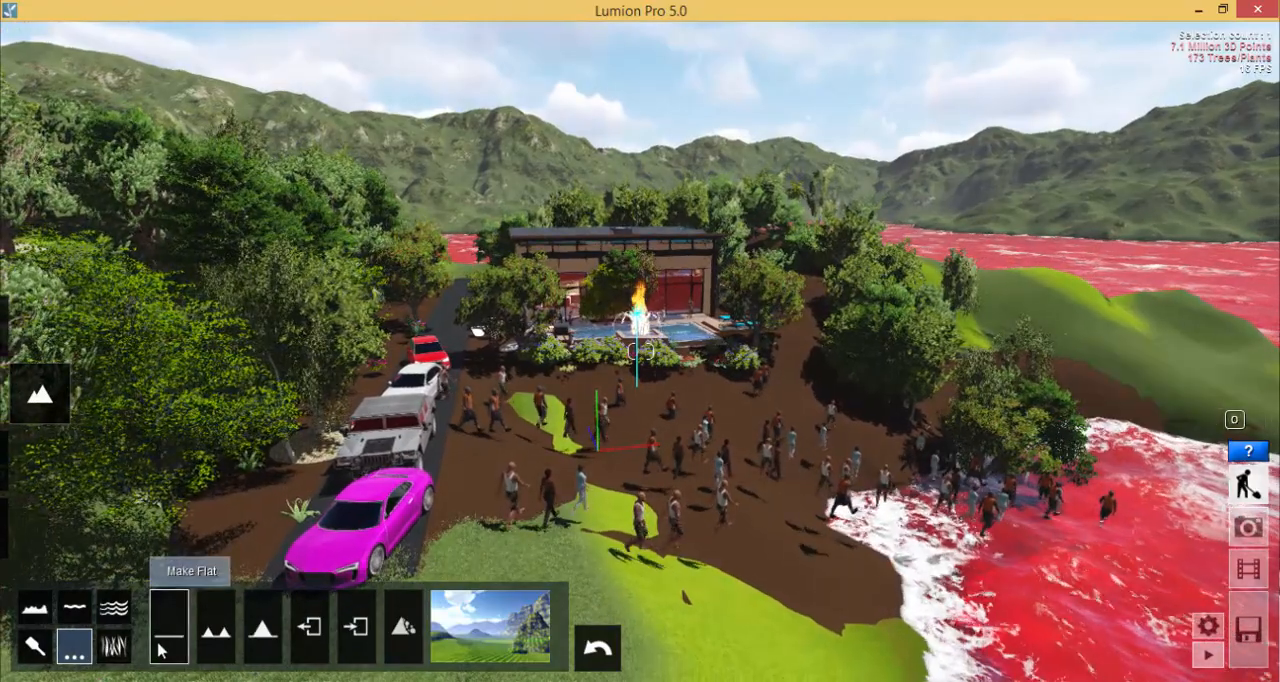
{"action": "left_click", "coordinate": [161, 650]}
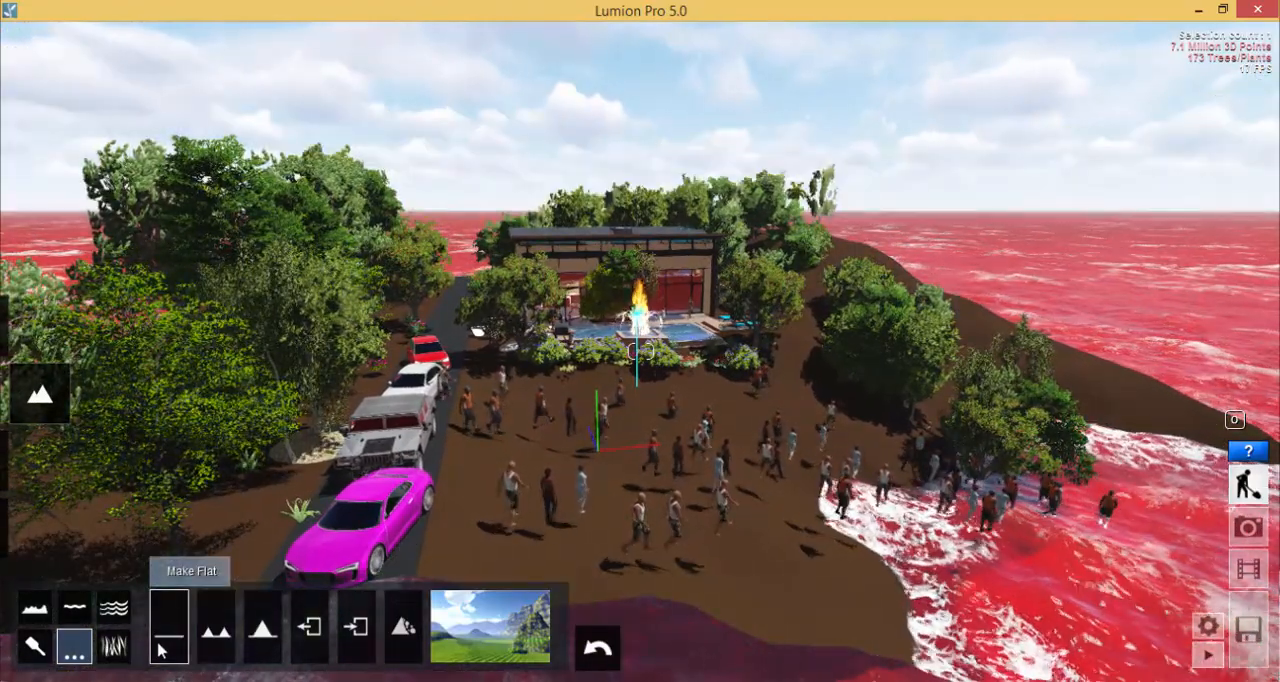
{"action": "left_click", "coordinate": [605, 650]}
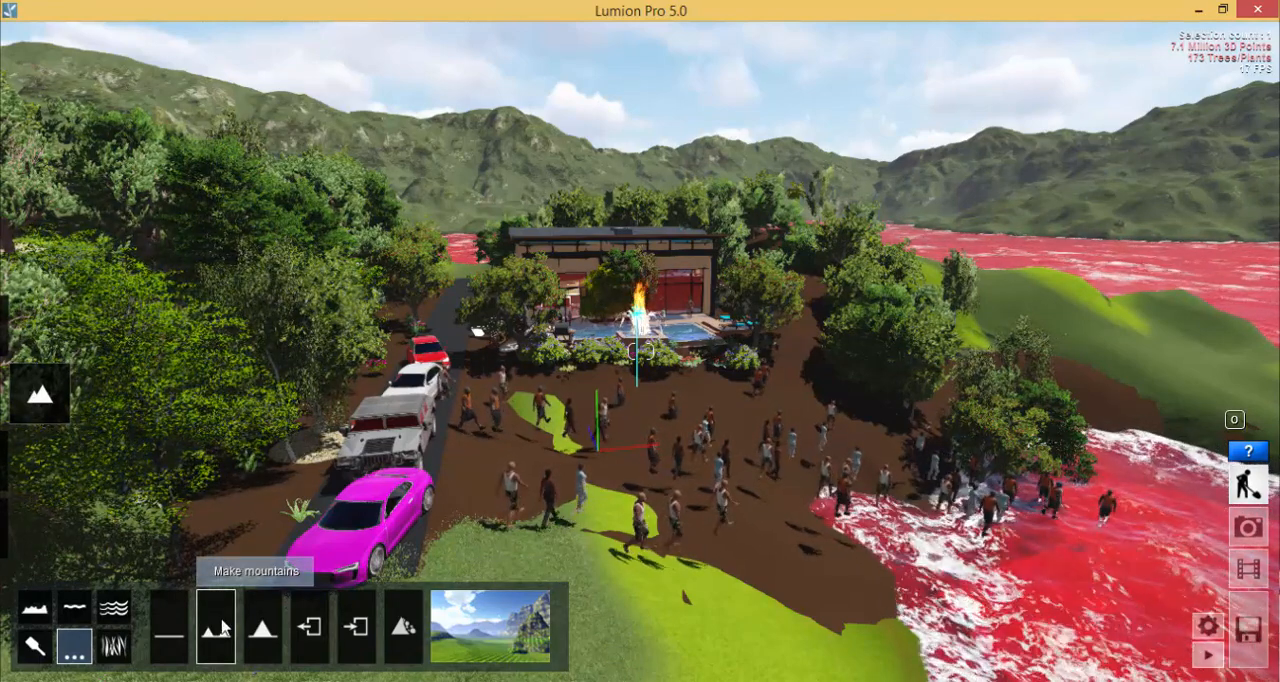
- Try the Make mountains terrain preset, check the shoreline beside the parked cars, and undo it
{"action": "left_click", "coordinate": [236, 655]}
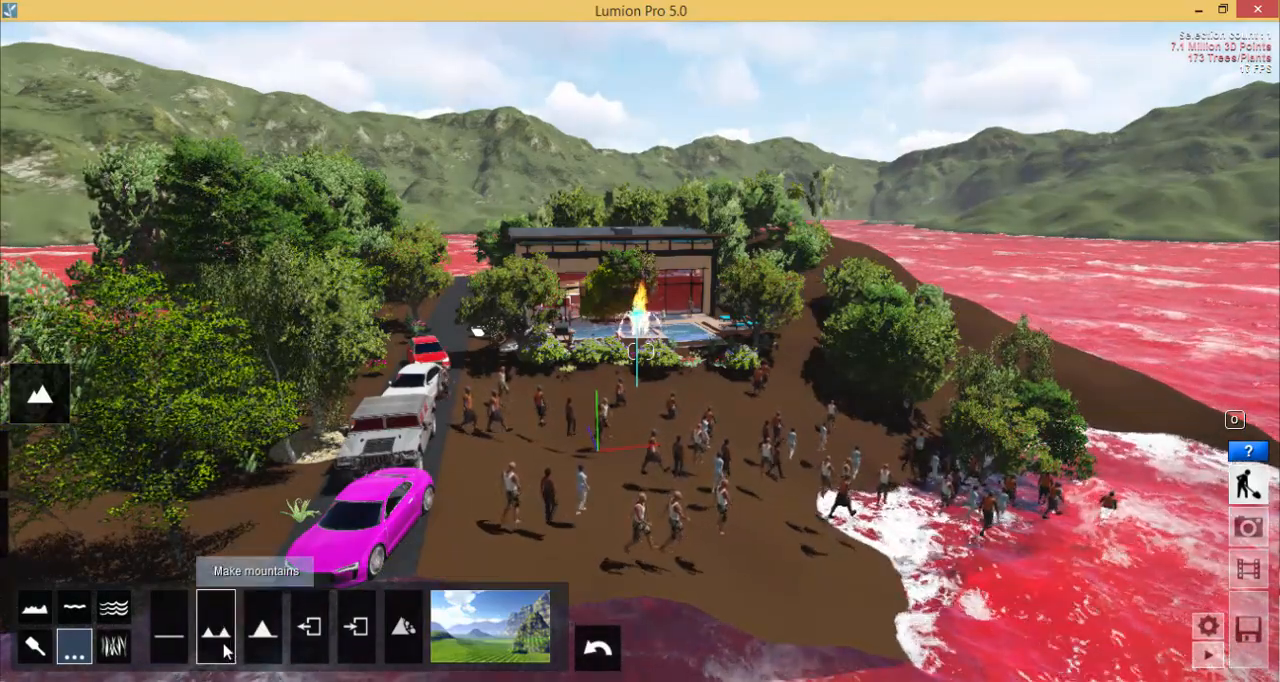
{"action": "right_click_drag", "start_coordinate": [613, 467], "coordinate": [377, 404]}
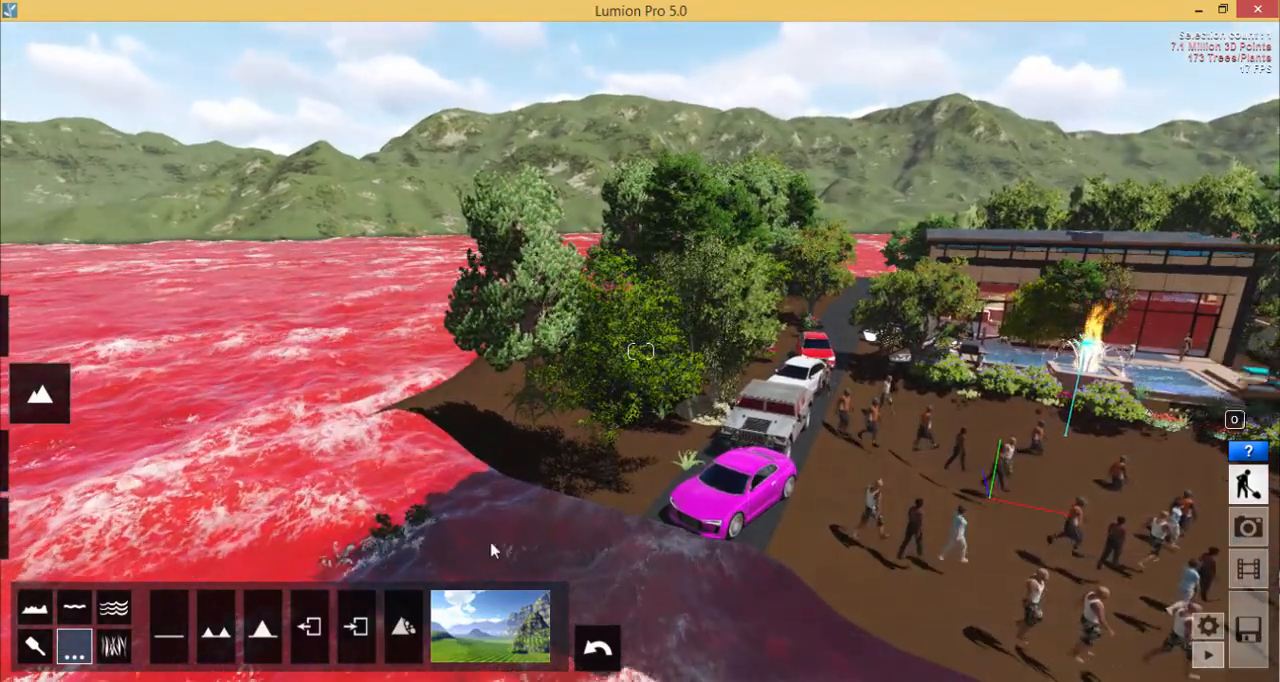
{"action": "left_click", "coordinate": [597, 648]}
{"action": "right_click_drag", "start_coordinate": [446, 430], "coordinate": [614, 441]}
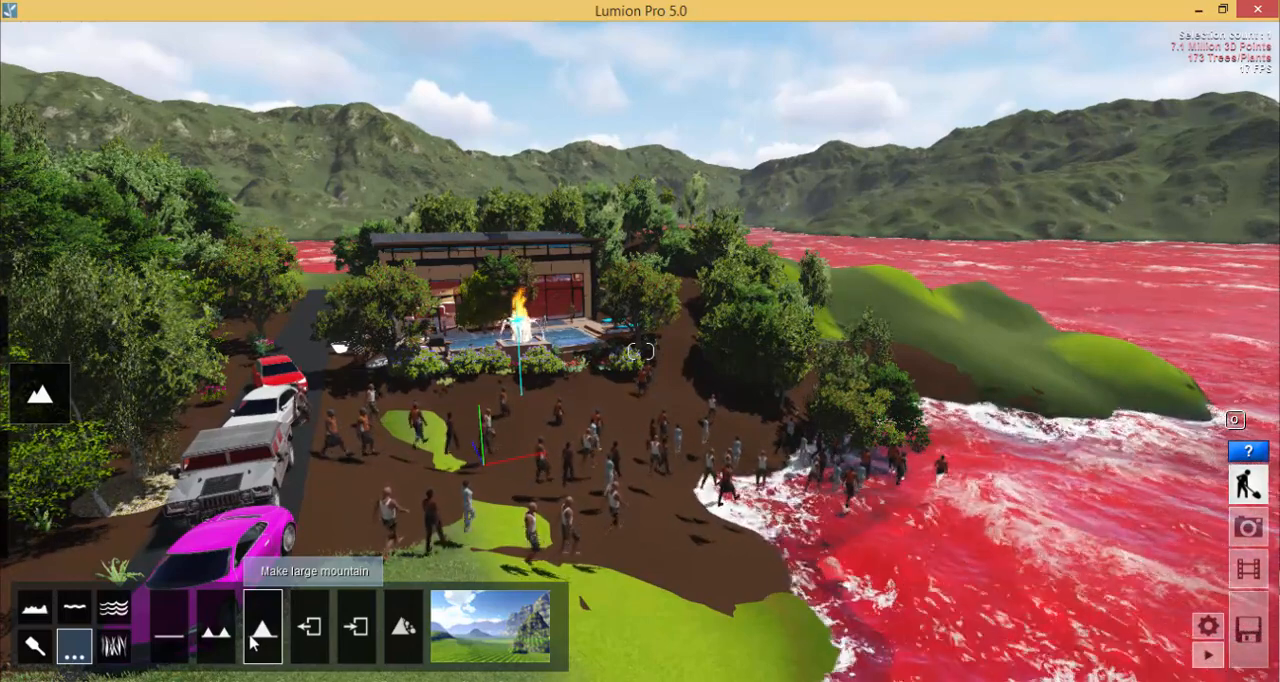
- Apply the Make large mountain terrain preset and back the view away to see the new slopes
{"action": "left_click", "coordinate": [251, 641]}
{"action": "scroll", "coordinate": [620, 280], "scroll_direction": "down", "scroll_amount": 10}
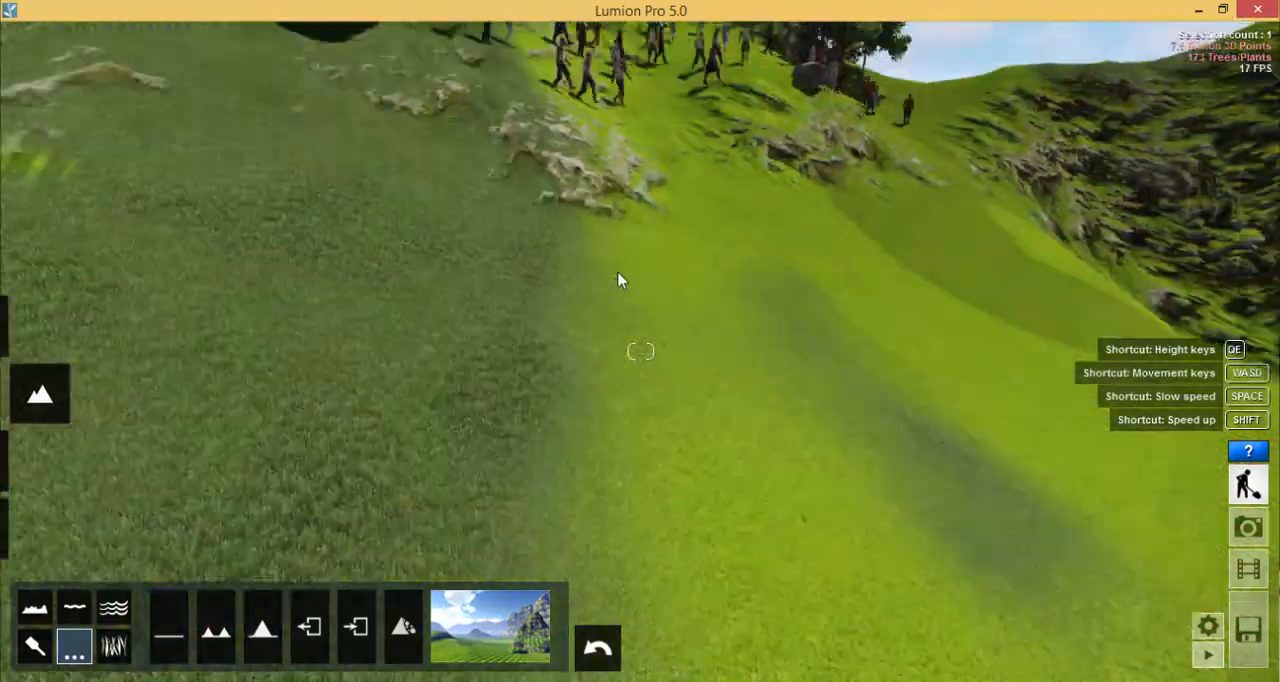
{"action": "scroll", "coordinate": [686, 184], "scroll_direction": "down", "scroll_amount": 3}
{"action": "scroll", "coordinate": [700, 188], "scroll_direction": "up", "scroll_amount": 4}
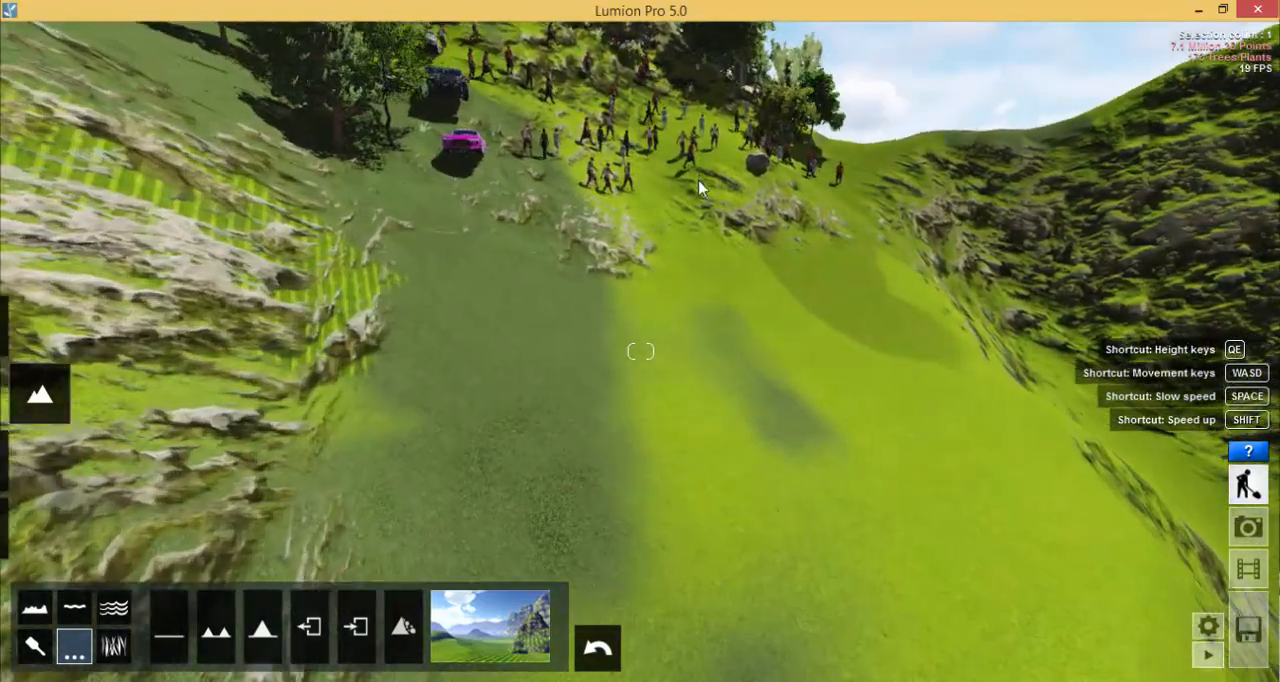
{"action": "scroll", "coordinate": [670, 272], "scroll_direction": "down", "scroll_amount": 4}
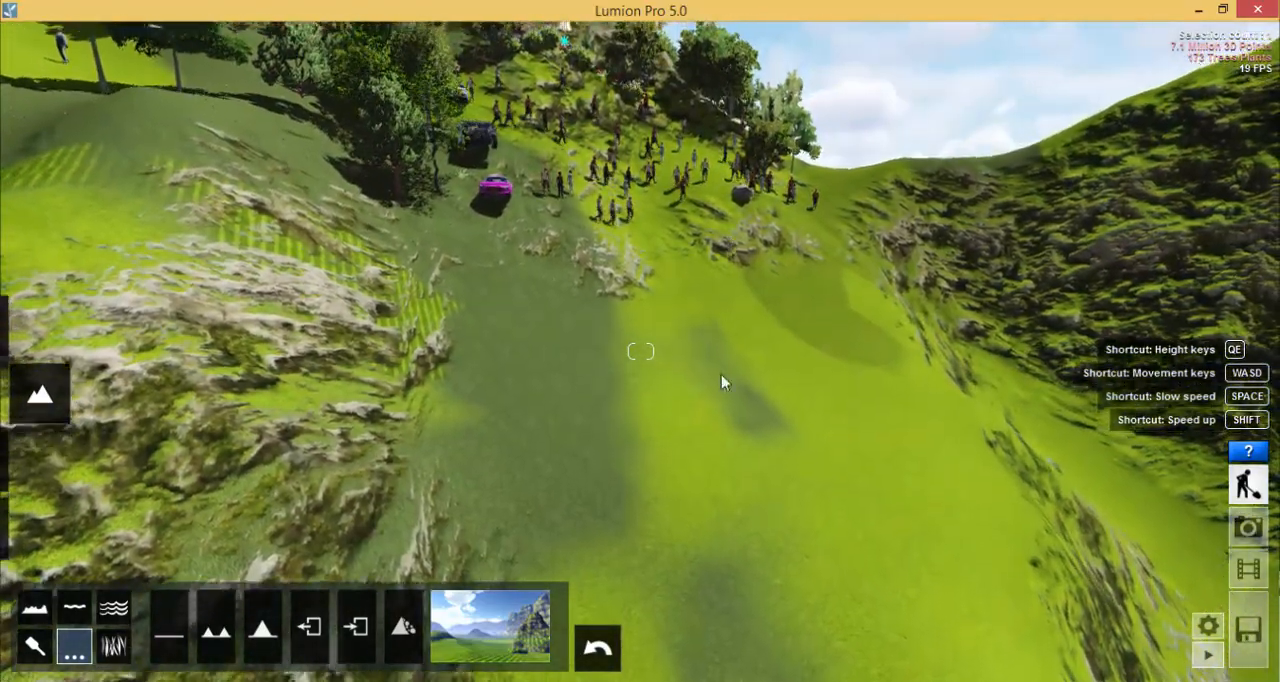
- Examine how the cars, people, trees and fountain sit on the large mountain's slope
{"action": "right_click_drag", "start_coordinate": [721, 376], "coordinate": [706, 316]}
{"action": "key", "text": "q"}
{"action": "key", "text": "w"}
{"action": "key", "text": "w"}
{"action": "right_click_drag", "start_coordinate": [706, 410], "coordinate": [703, 369]}
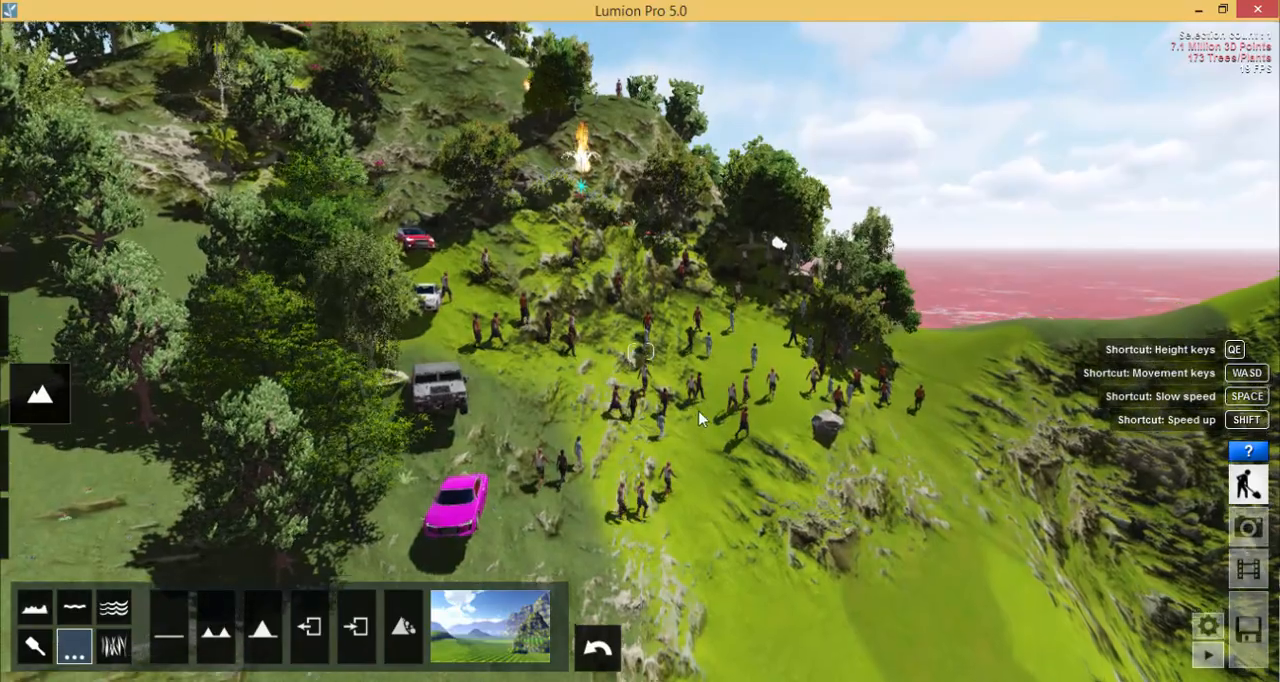
{"action": "right_click_drag", "start_coordinate": [700, 420], "coordinate": [691, 455]}
{"action": "key", "text": "q"}
{"action": "right_click_drag", "start_coordinate": [814, 488], "coordinate": [810, 520]}
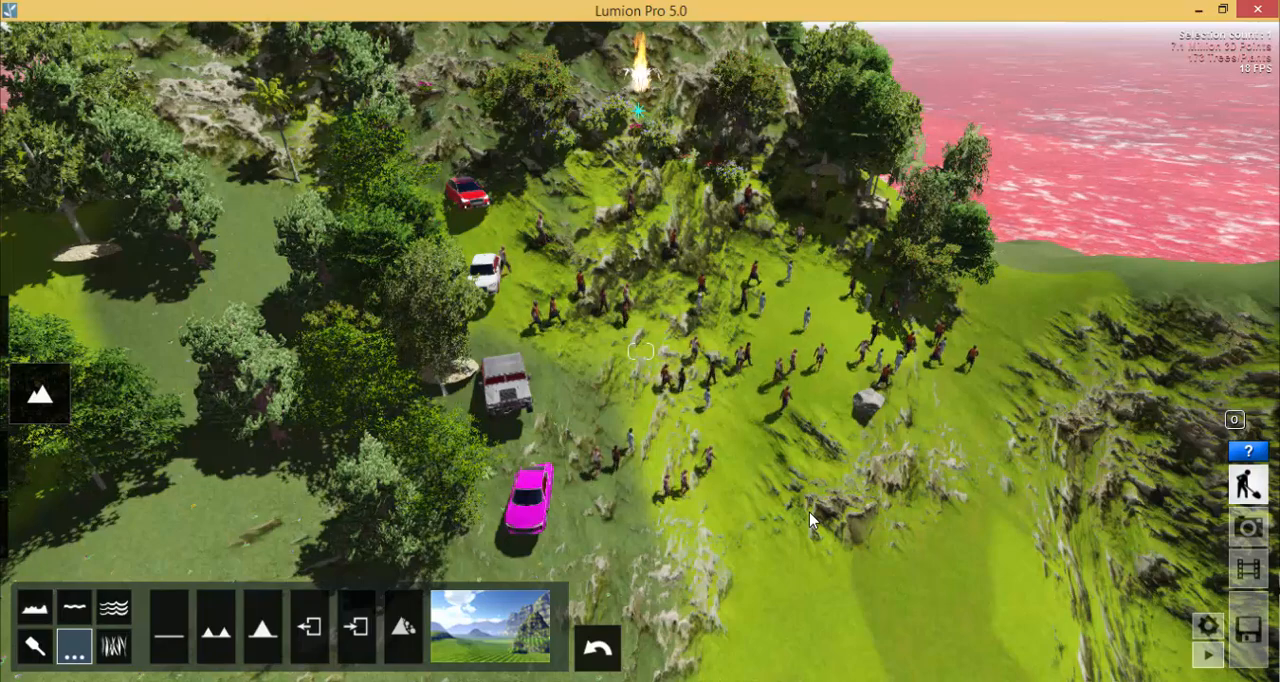
- Undo the large mountain and inspect the island, house, pool, cars and people from above and up close
{"action": "left_click", "coordinate": [597, 648]}
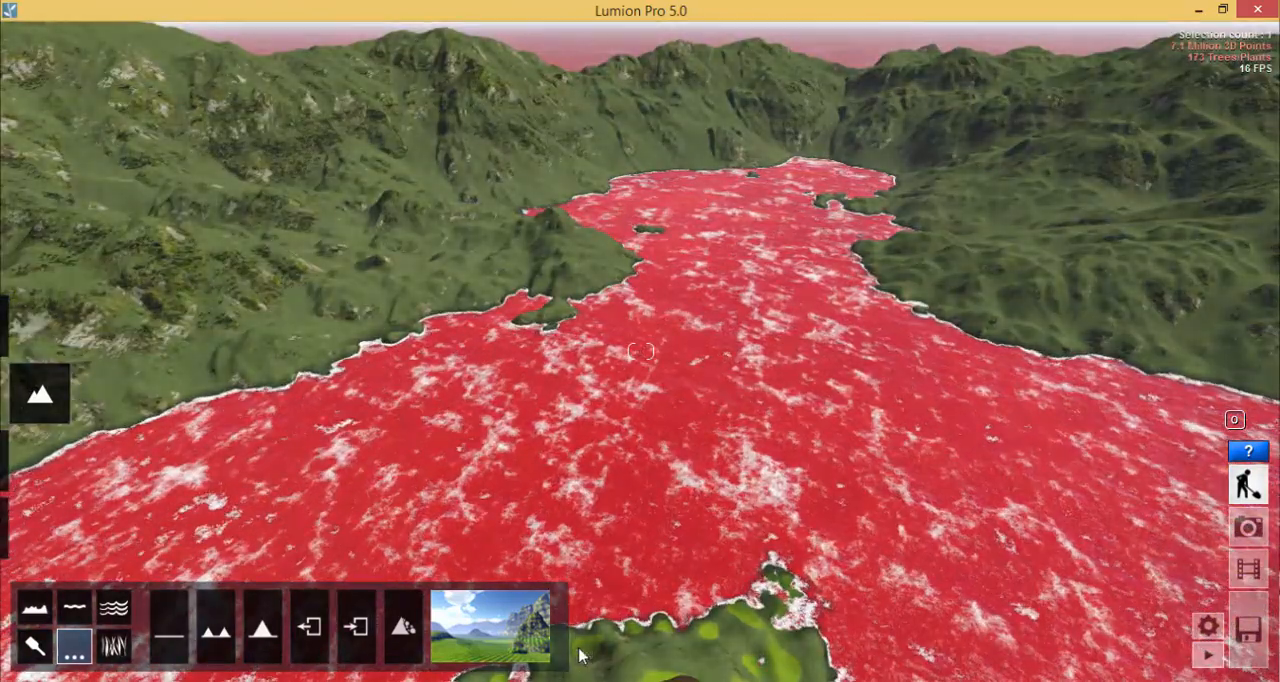
{"action": "key", "text": "e"}
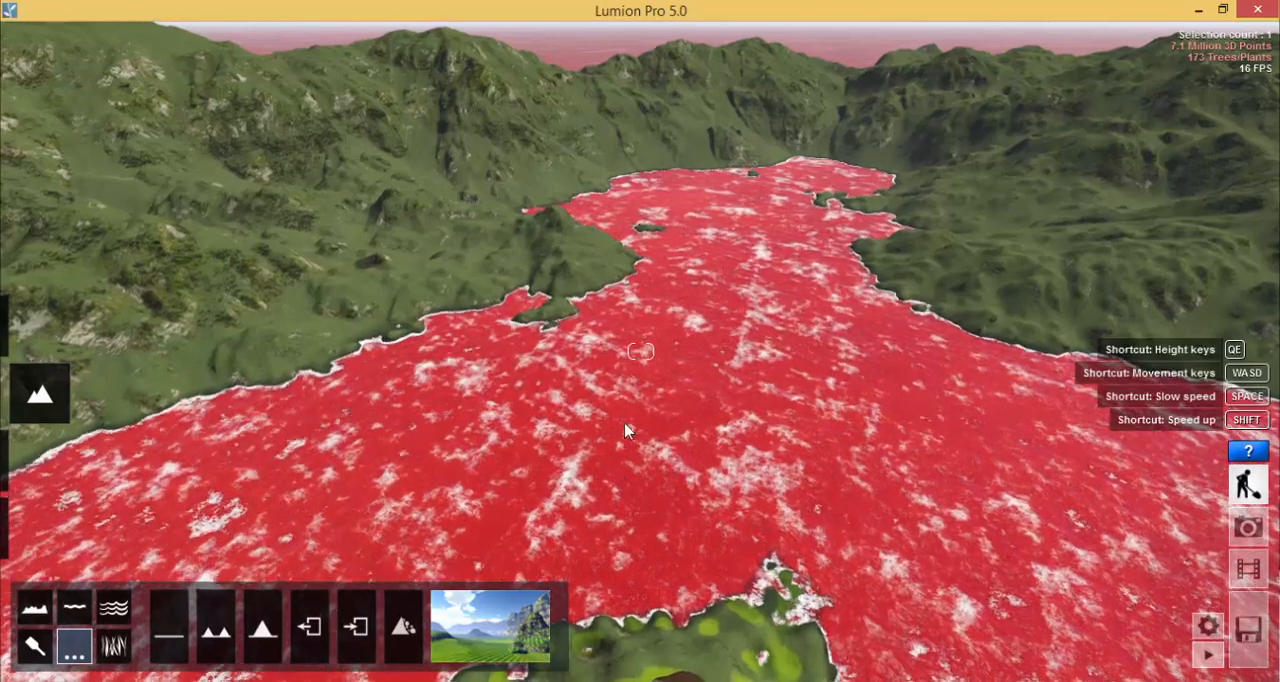
{"action": "key", "text": "w"}
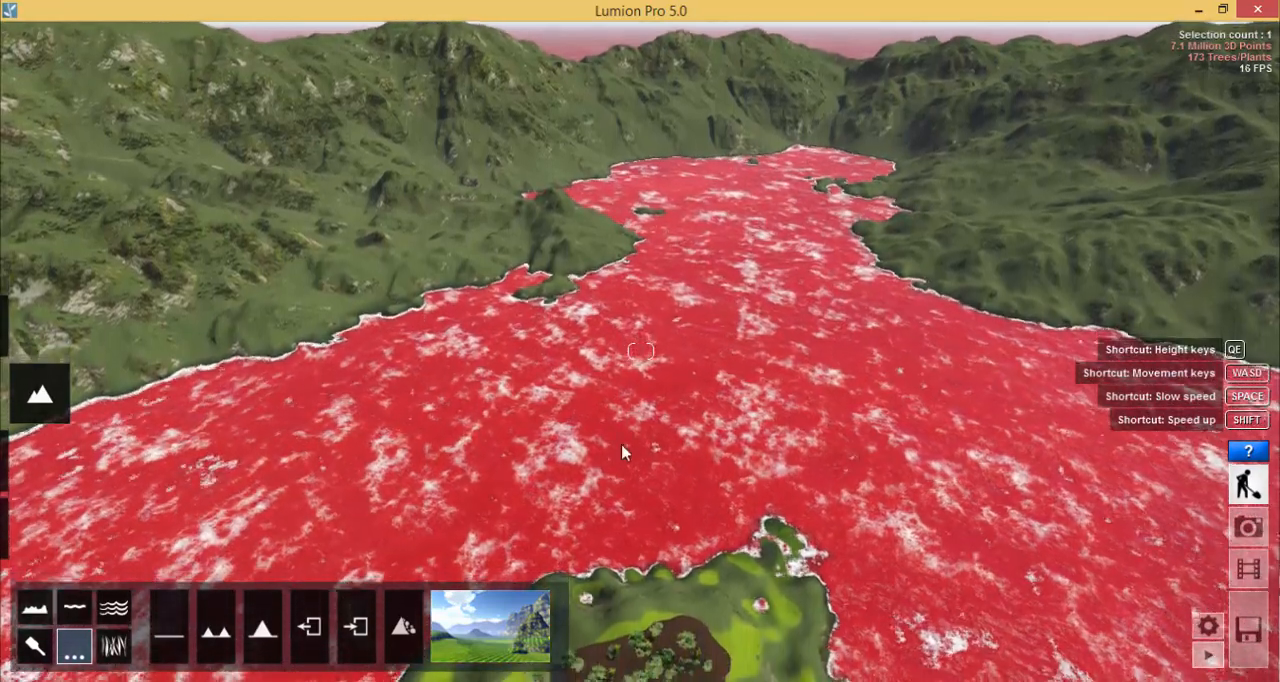
{"action": "key", "text": "w"}
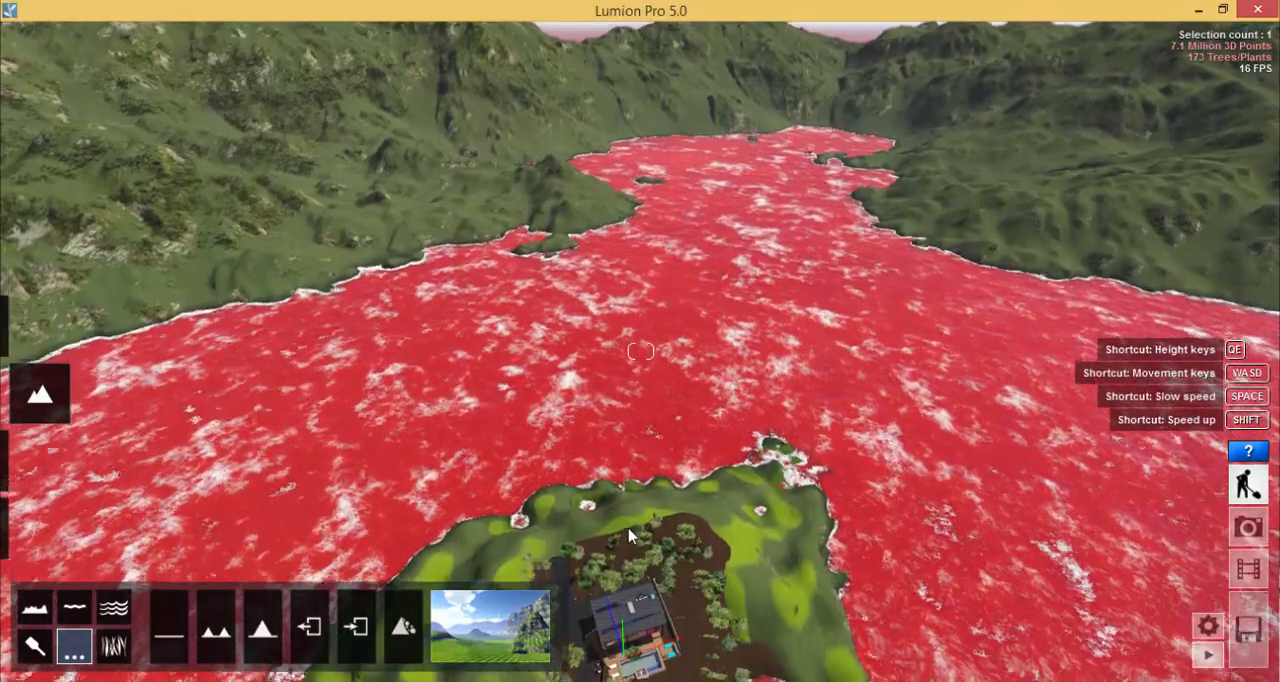
{"action": "key", "text": "w"}
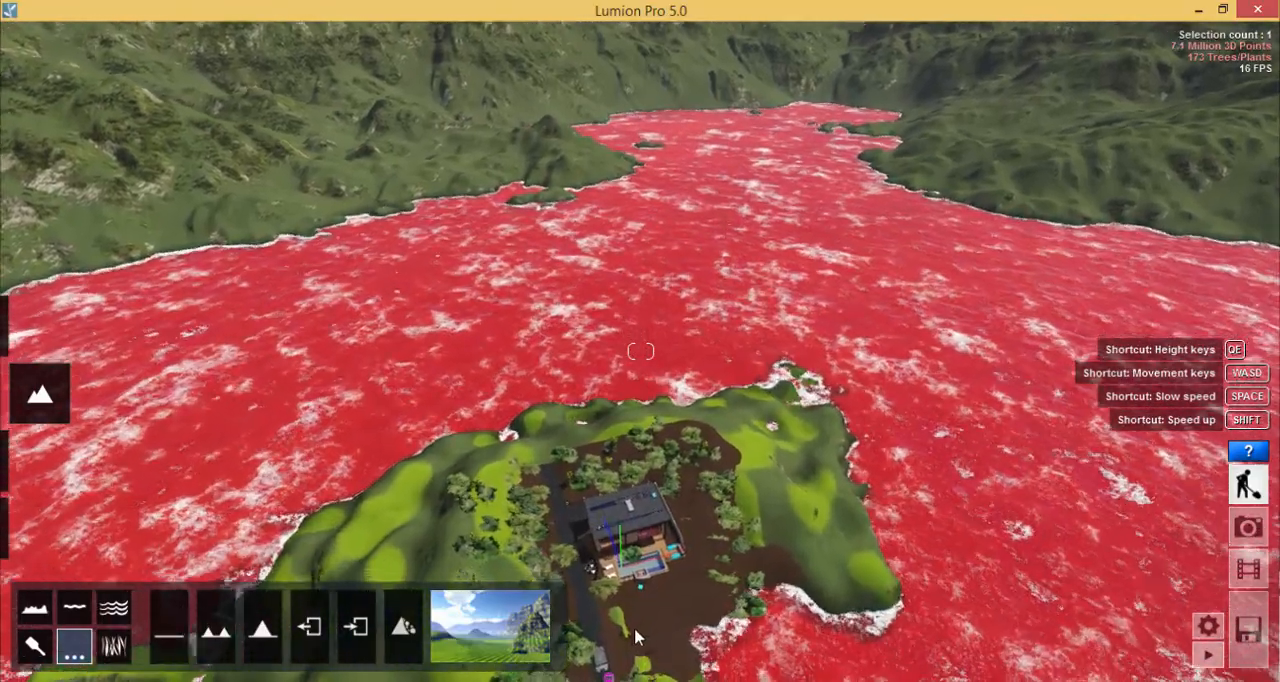
{"action": "key", "text": "w"}
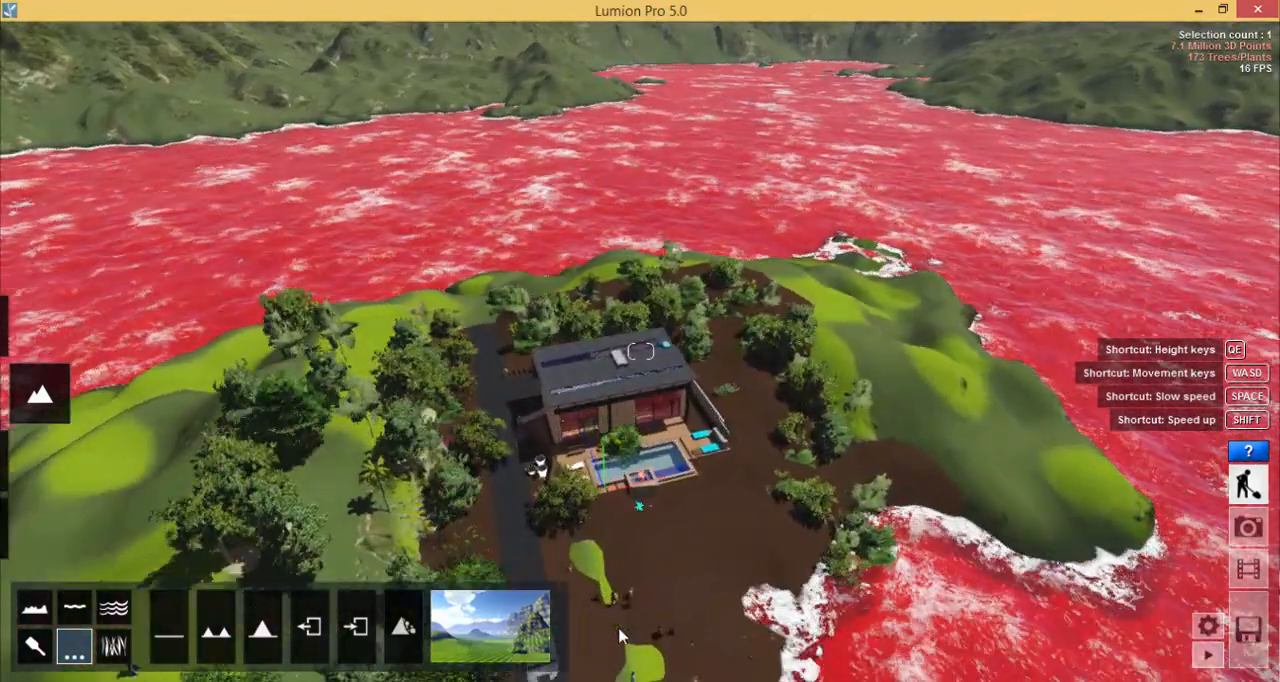
{"action": "key", "text": "w"}
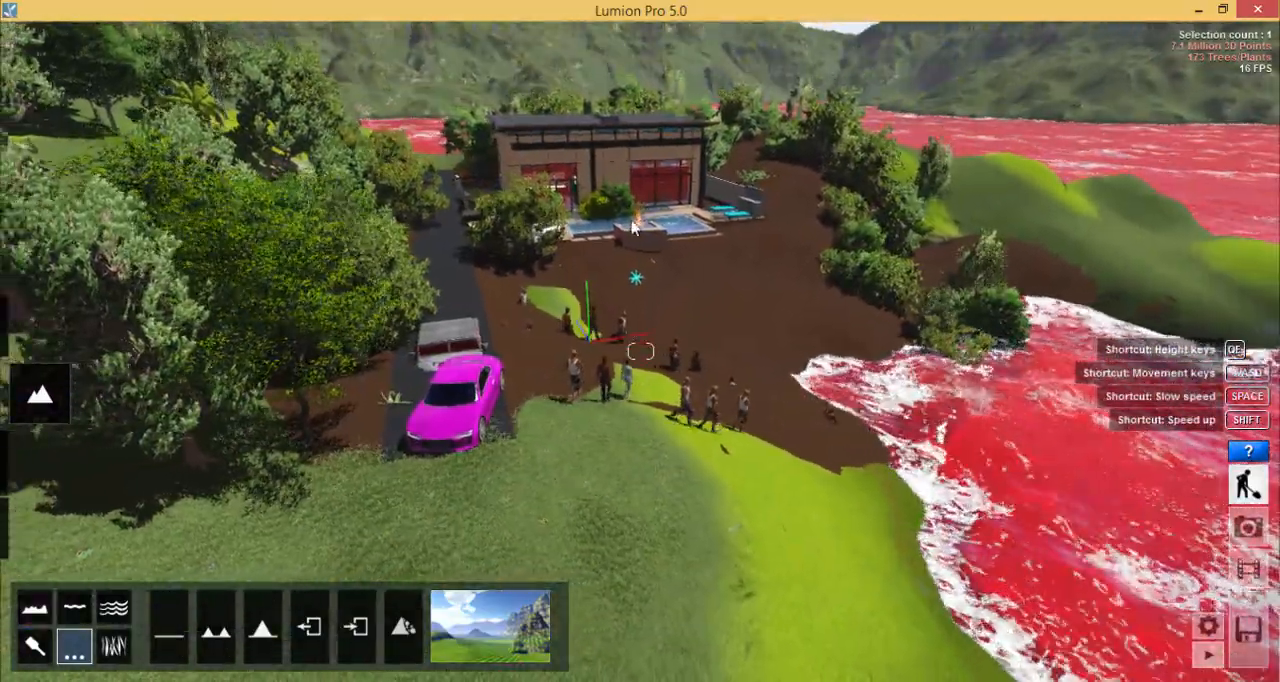
{"action": "key", "text": "w"}
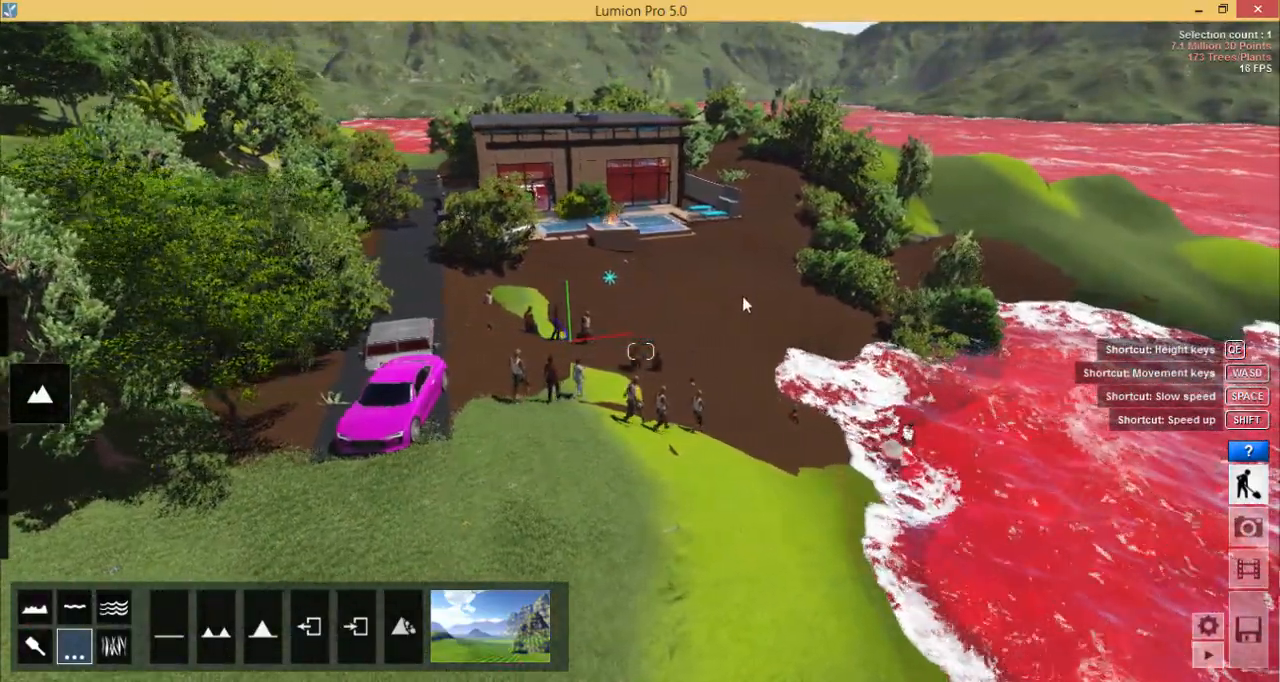
{"action": "key", "text": "w"}
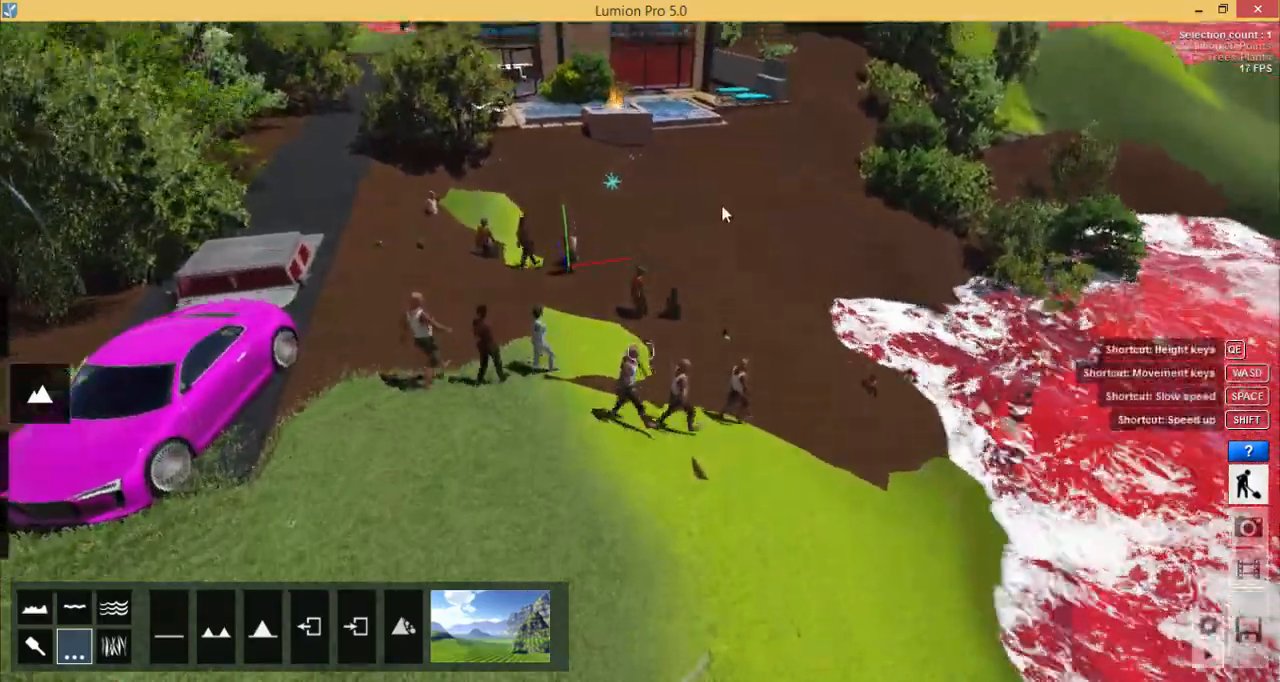
{"action": "key", "text": "w"}
{"action": "right_click_drag", "start_coordinate": [722, 199], "coordinate": [771, 283]}
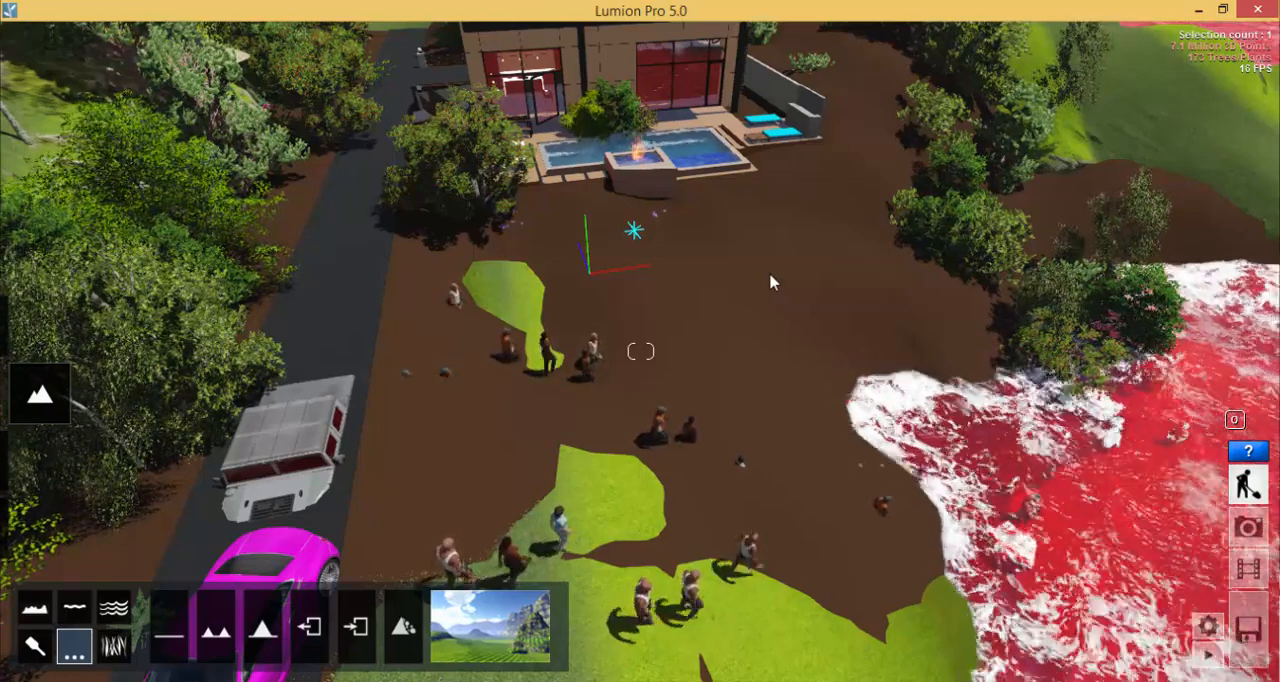
- Import the full scene House Processed 04 01.ls5 from the Semester 01 Lesson 04 folder of the Lesson Notes
{"action": "left_click", "coordinate": [1250, 618]}
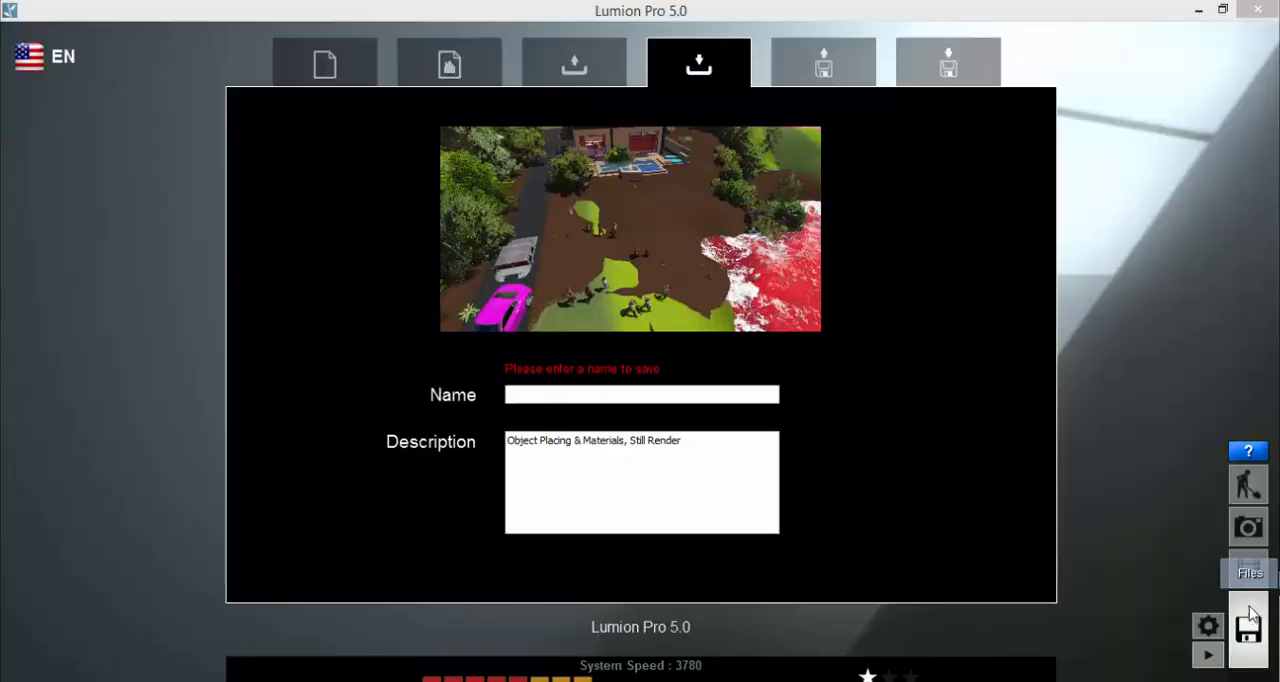
{"action": "left_click", "coordinate": [822, 64]}
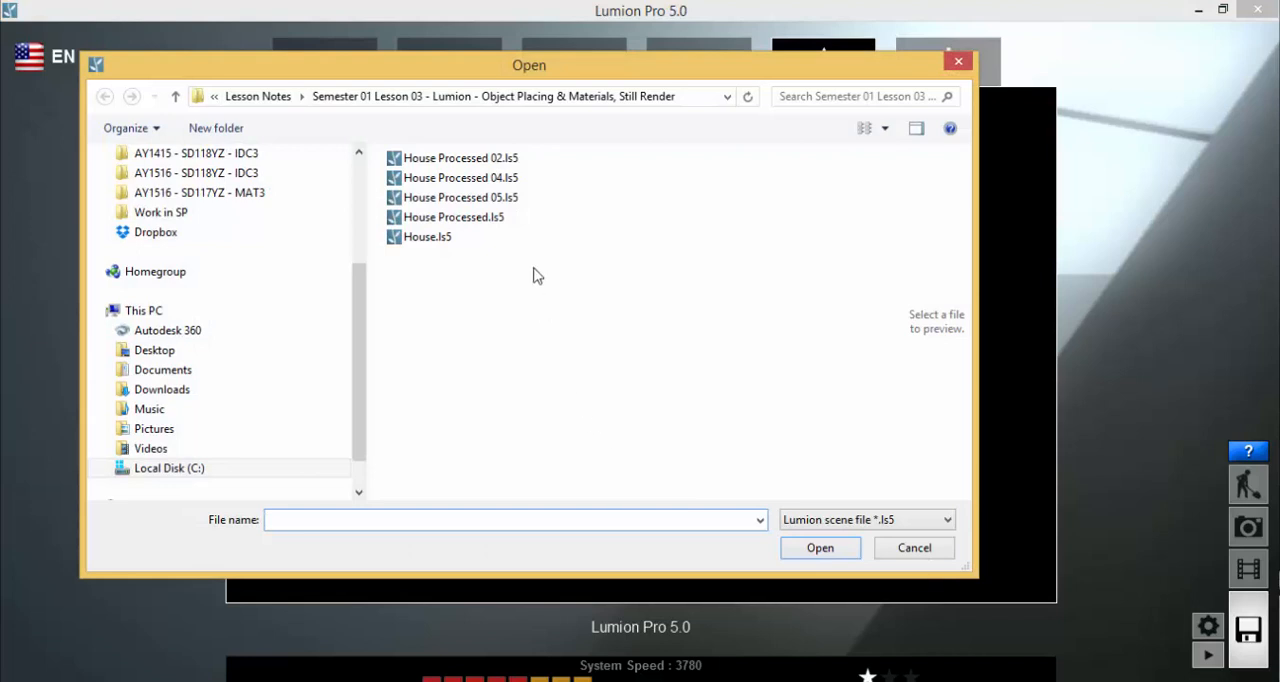
{"action": "left_click", "coordinate": [245, 174]}
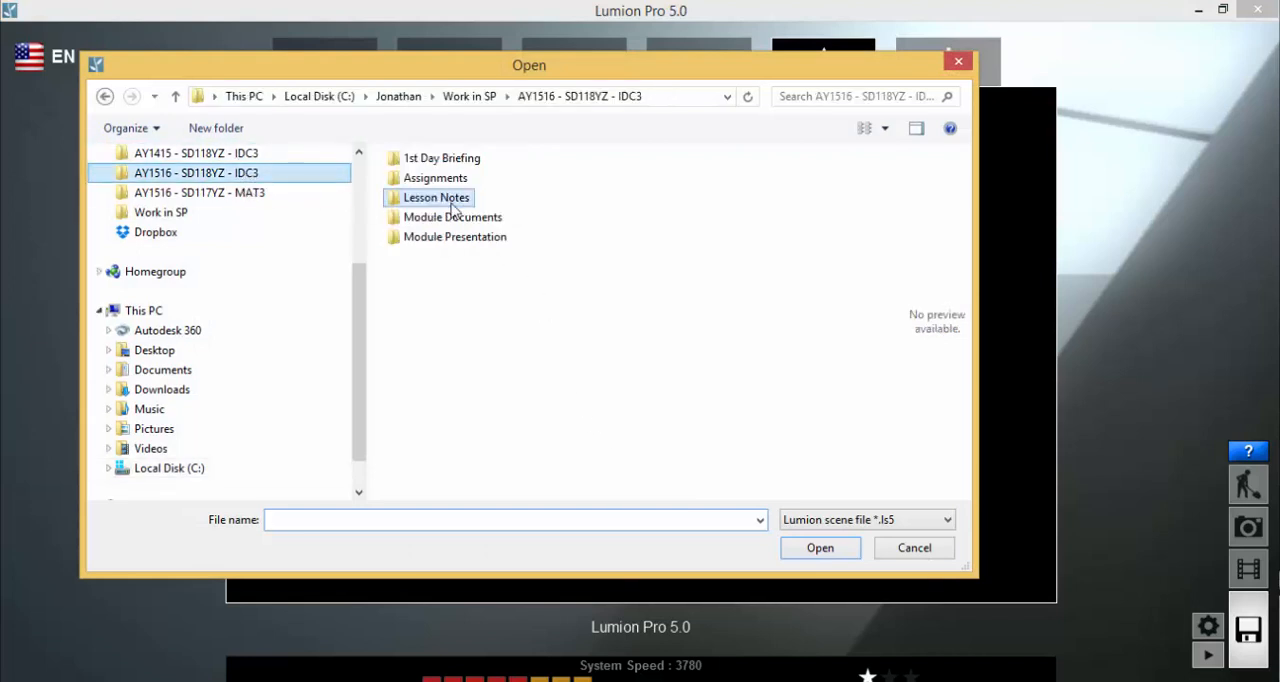
{"action": "double_click", "coordinate": [446, 199]}
{"action": "double_click", "coordinate": [474, 218]}
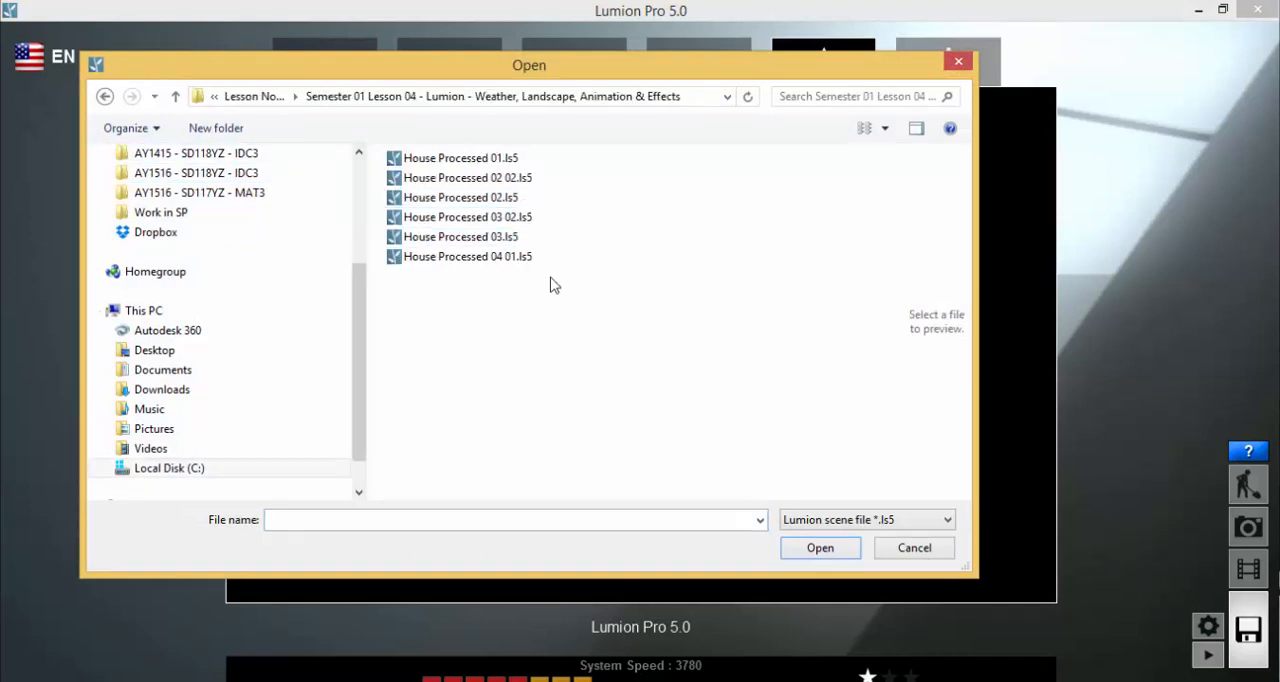
{"action": "left_click", "coordinate": [486, 262]}
{"action": "left_click", "coordinate": [822, 548]}
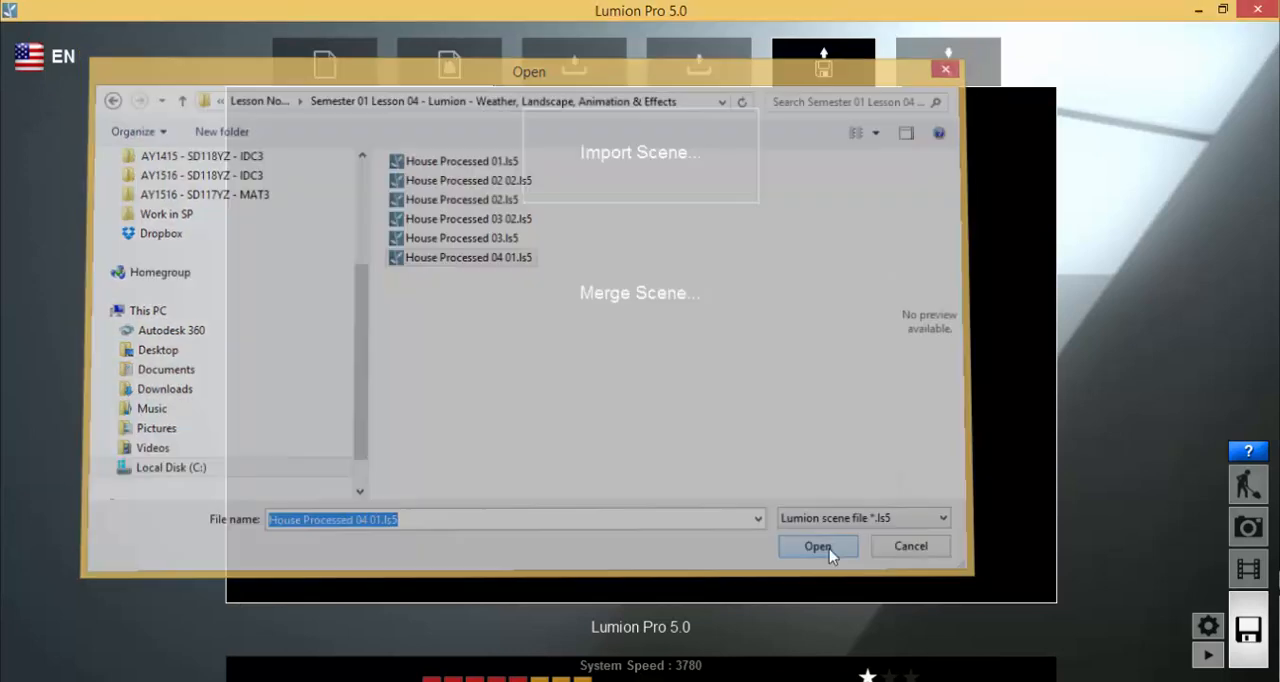
{"action": "left_click", "coordinate": [1008, 560]}
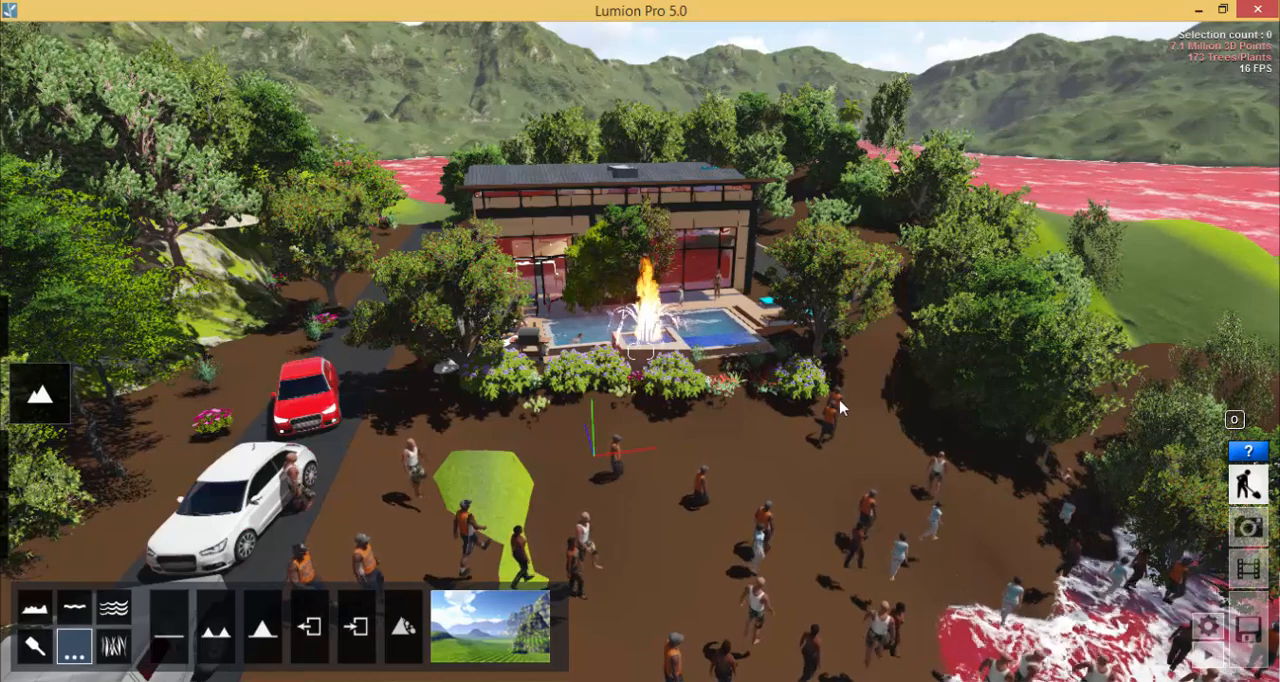
{"action": "right_click_drag", "start_coordinate": [762, 384], "coordinate": [738, 374]}
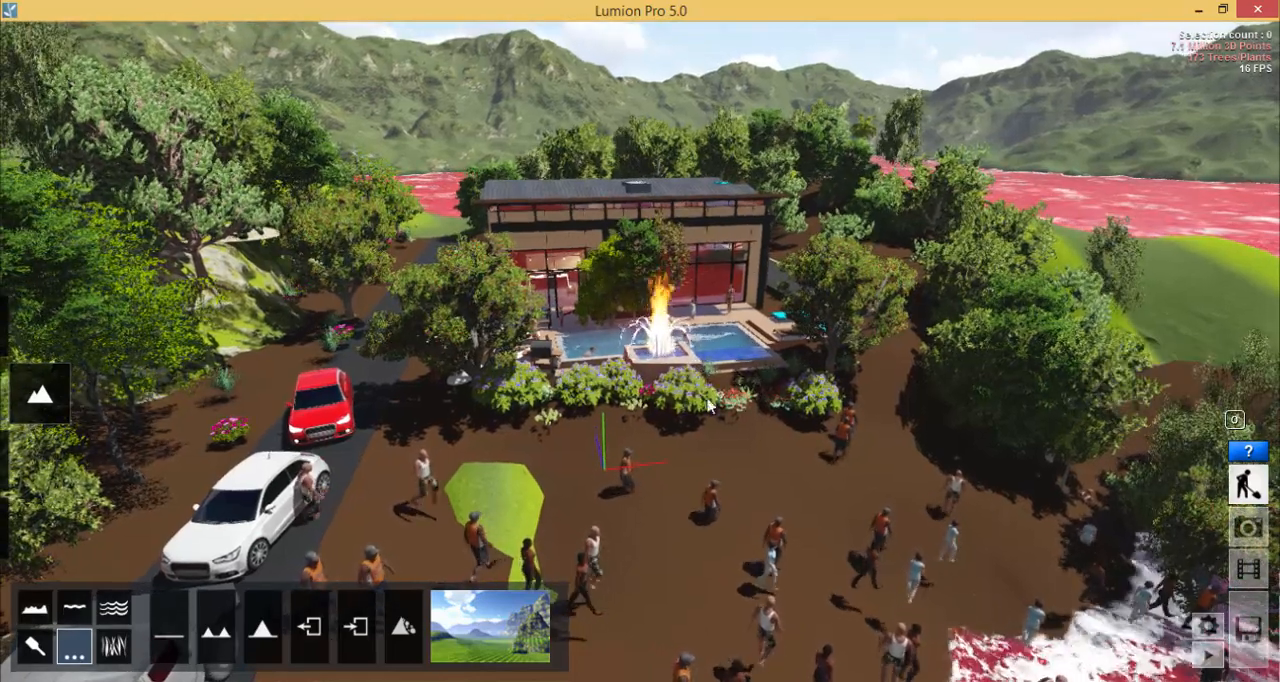